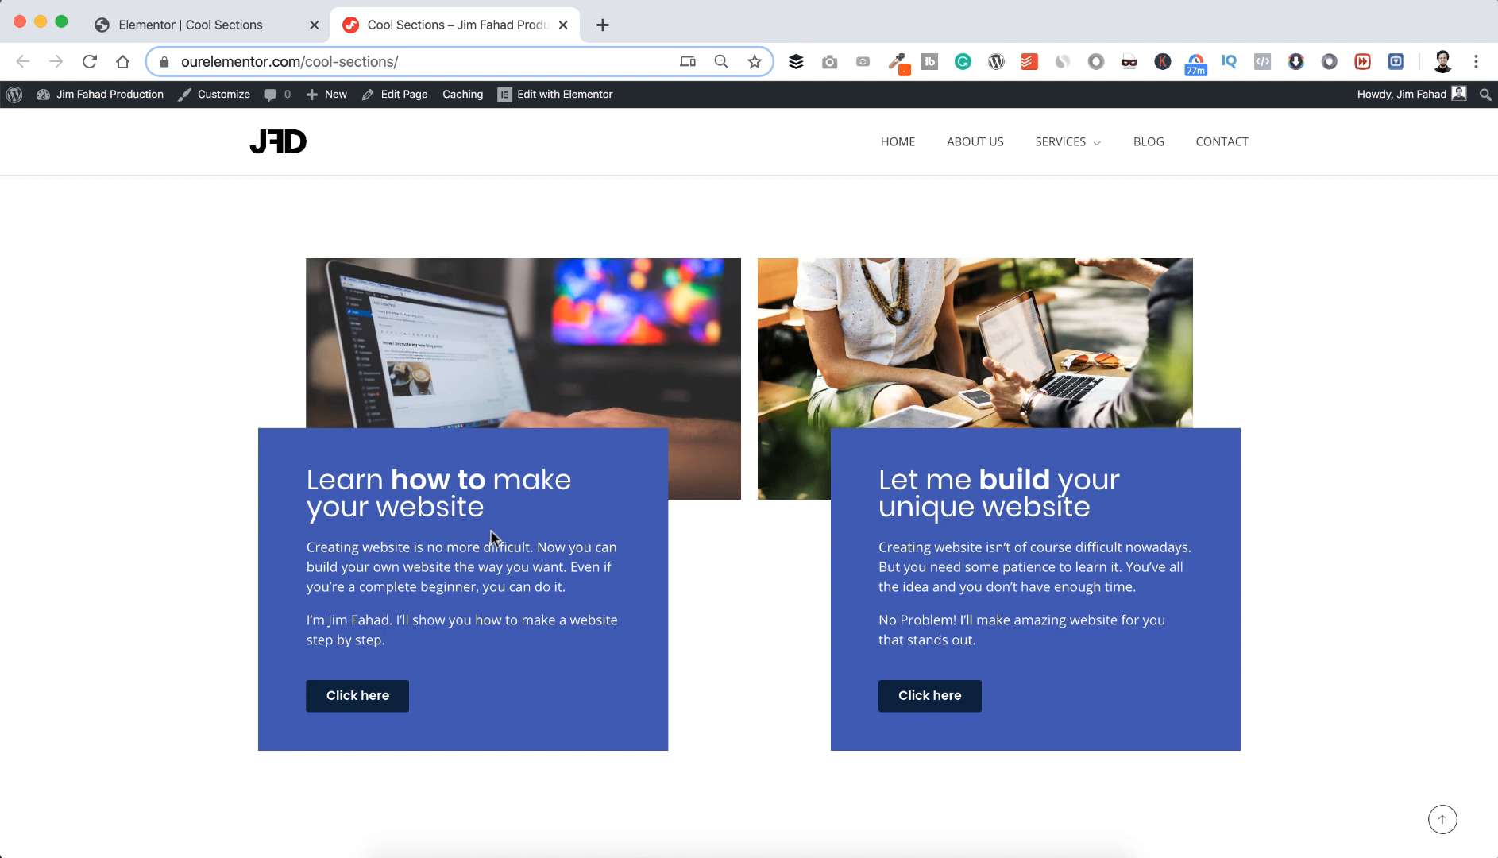
# - Examine the image-and-text card layouts on the published Cool Sections page
pyautogui.scroll(-10, 490, 537)
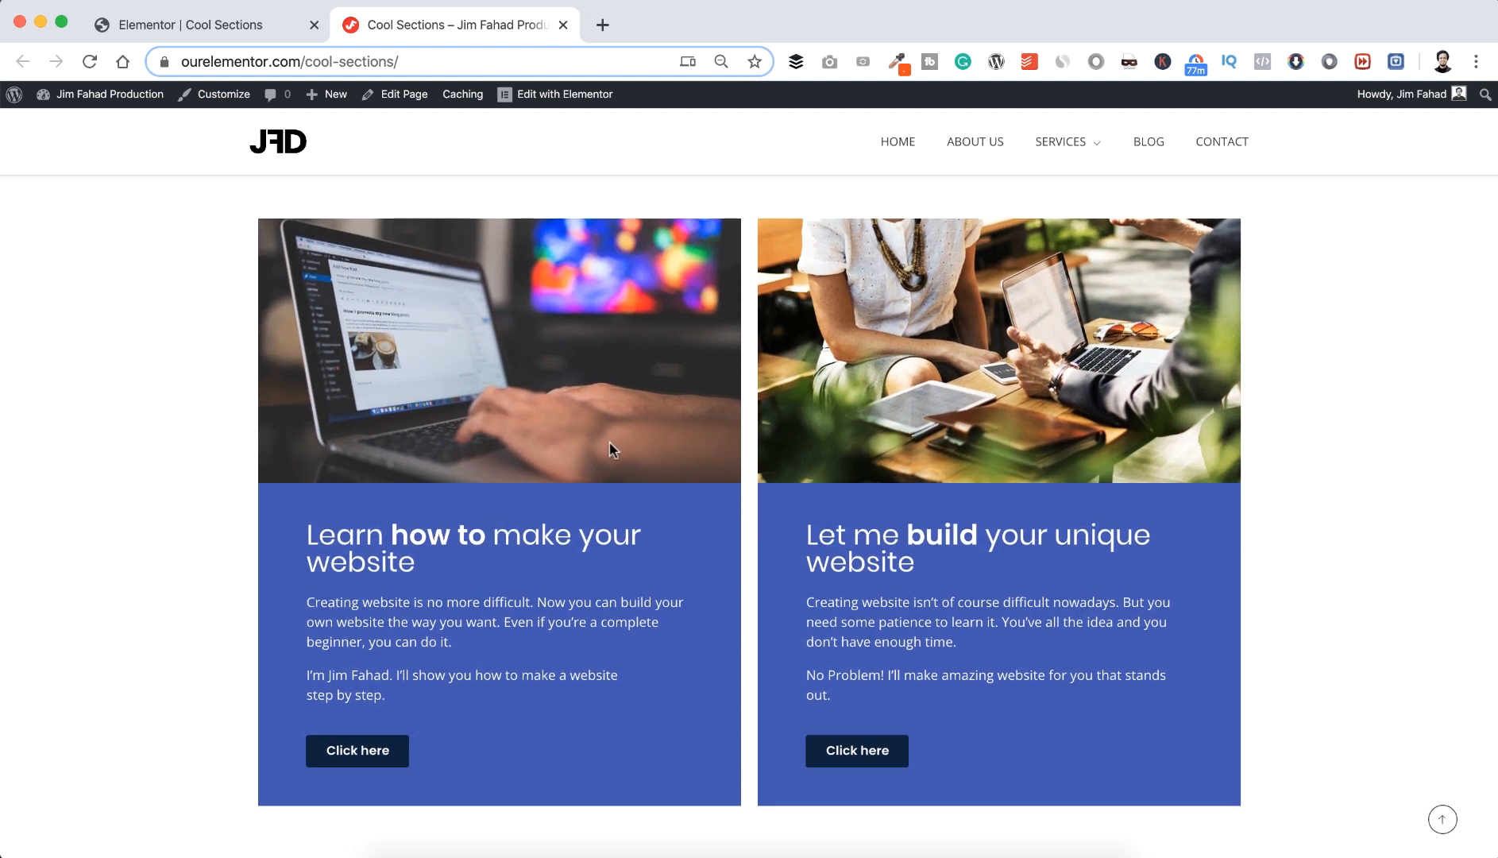
pyautogui.scroll(-10, 610, 441)
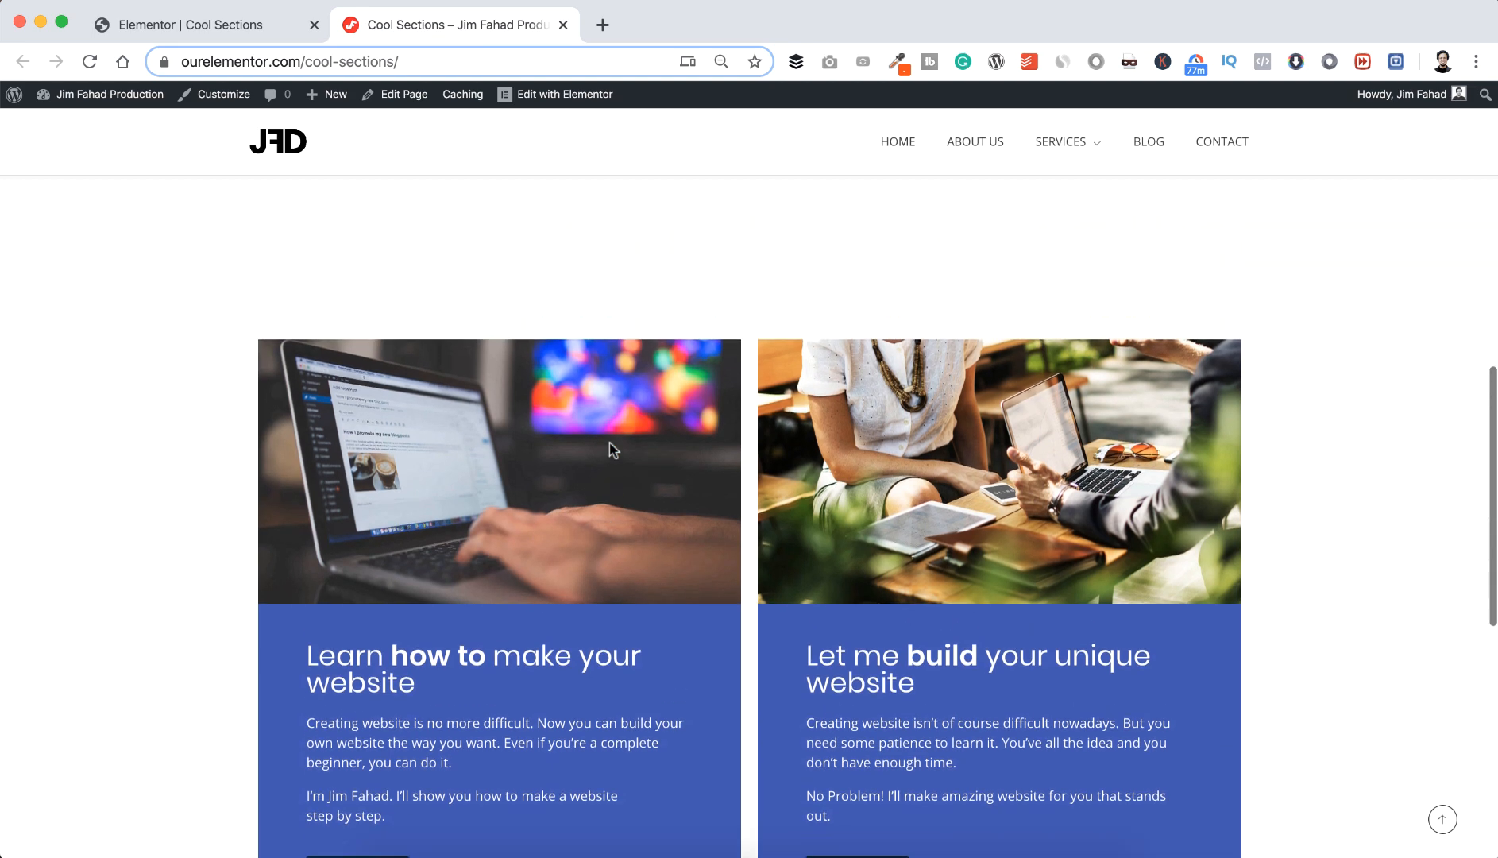
pyautogui.scroll(3, 611, 443)
pyautogui.scroll(-1, 610, 442)
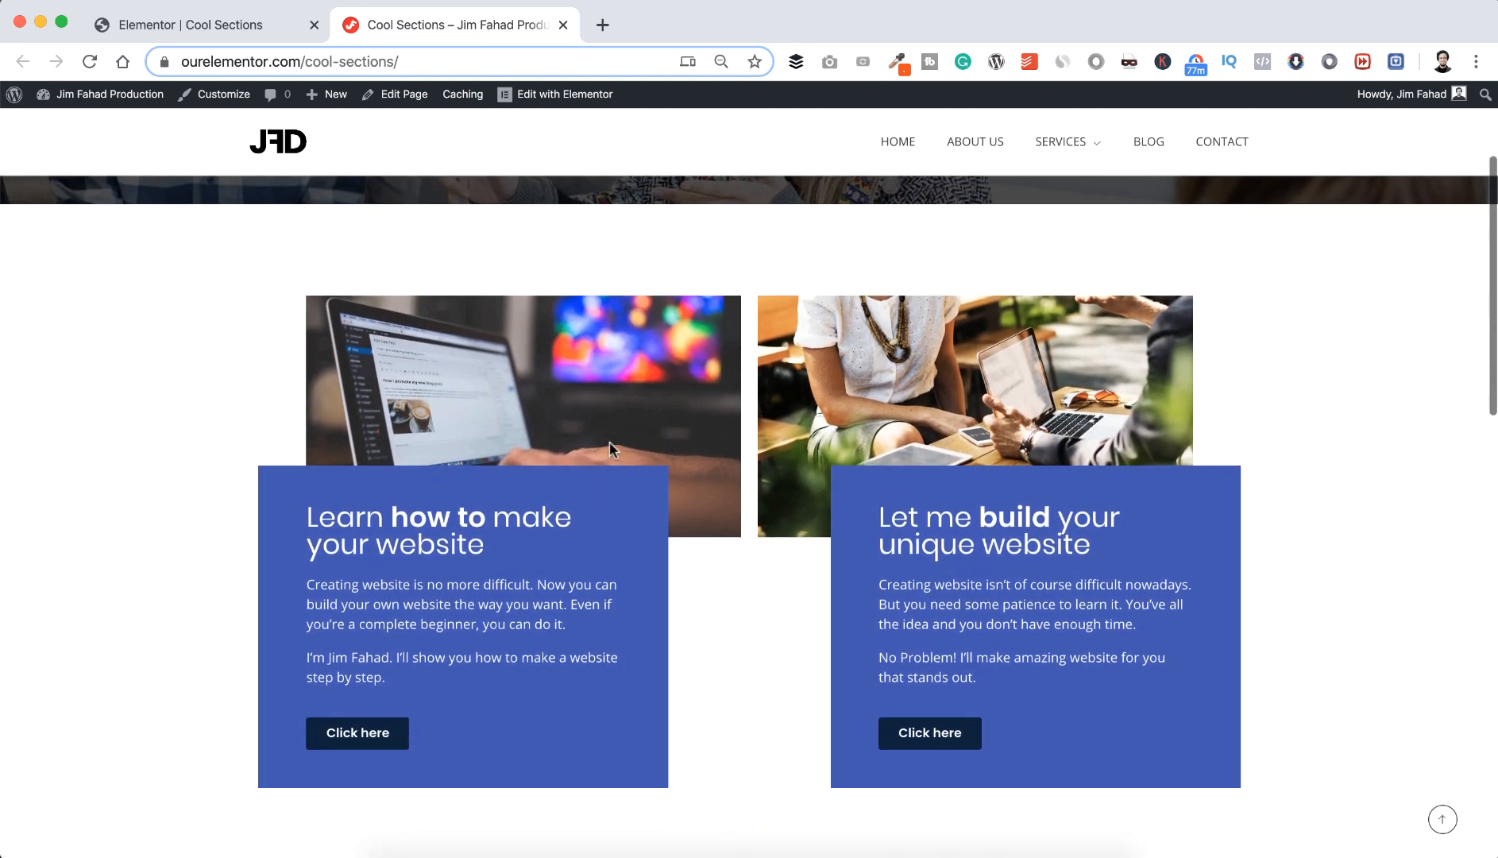
# - Switch to the Elementor editor and add a single-column section above the existing two-card section
pyautogui.click(231, 25)
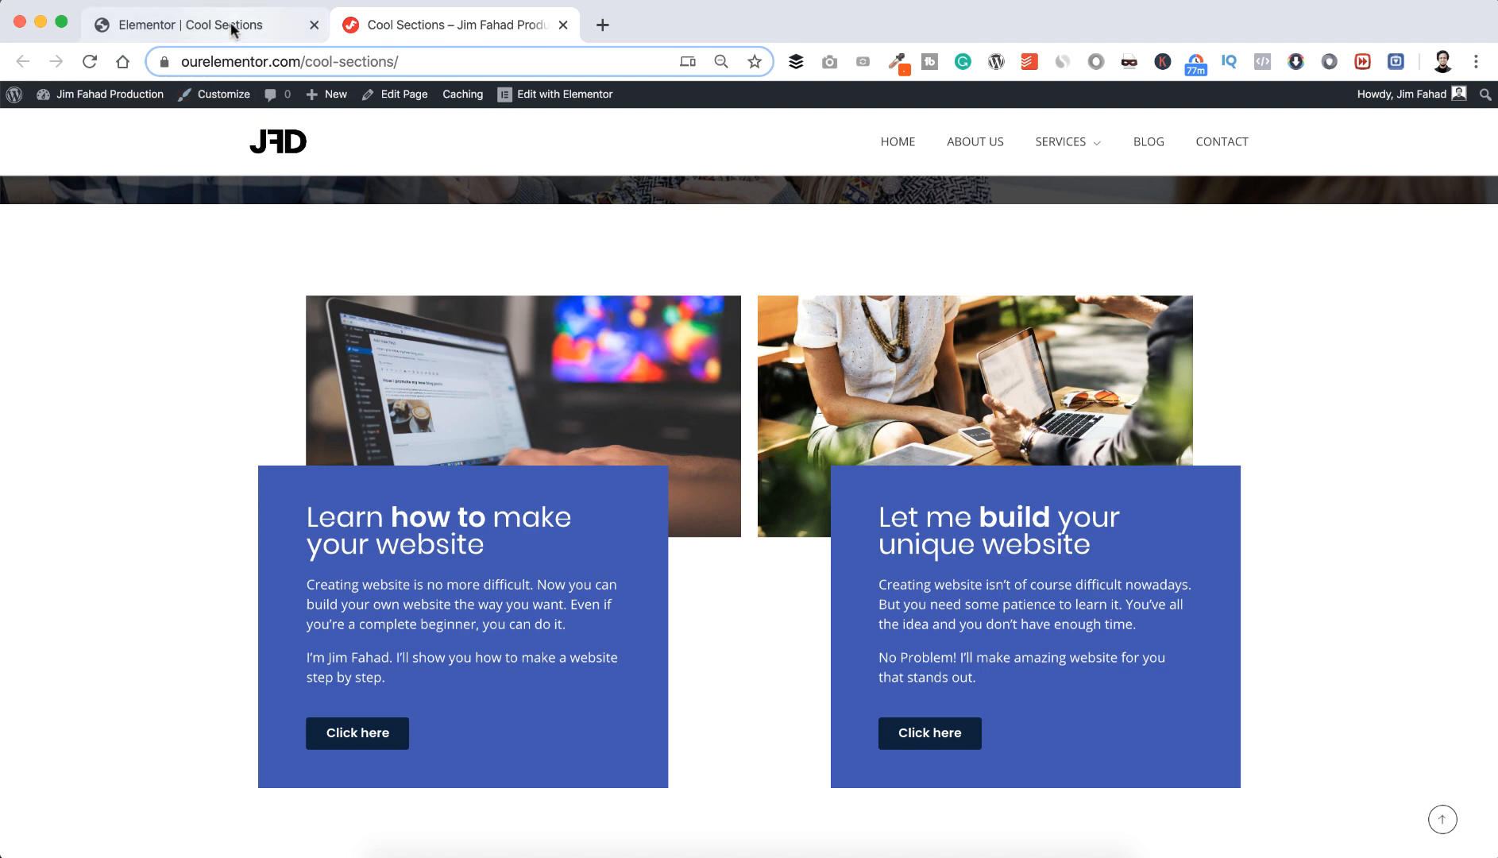
pyautogui.scroll(-3, 351, 382)
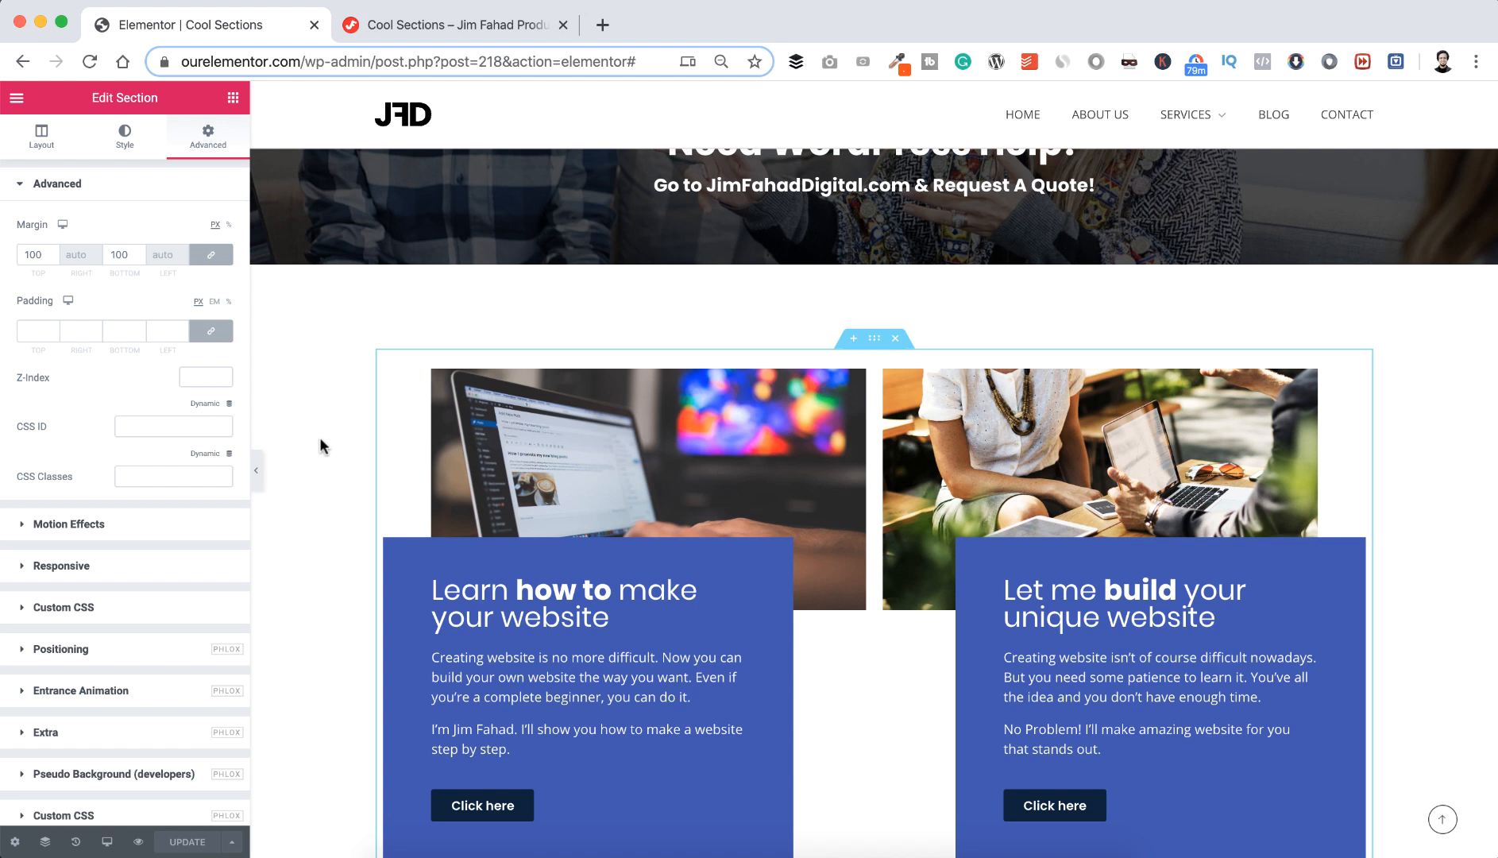
pyautogui.click(679, 339)
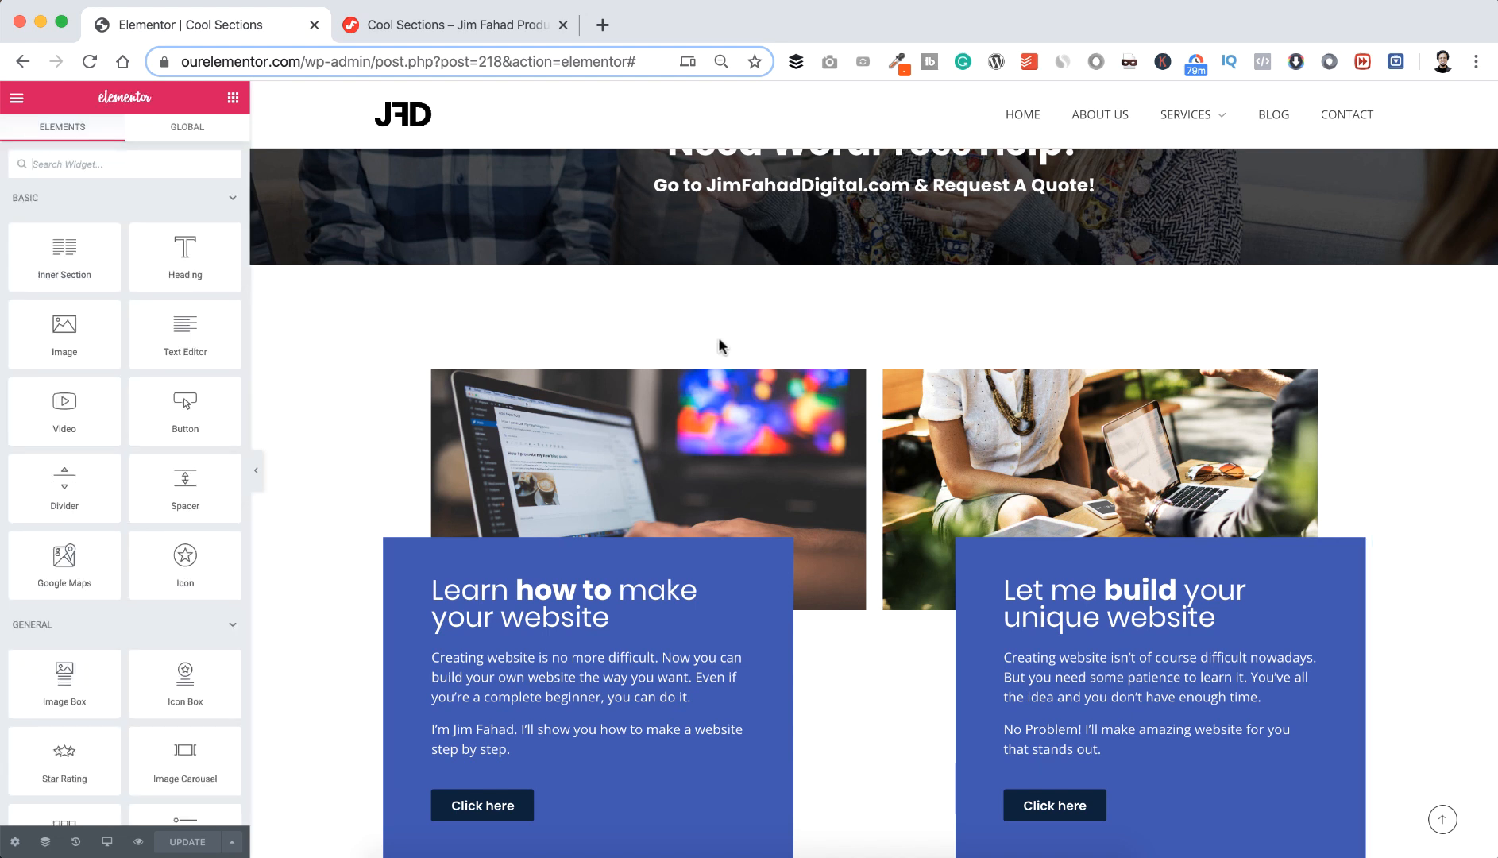
pyautogui.moveTo(854, 343)
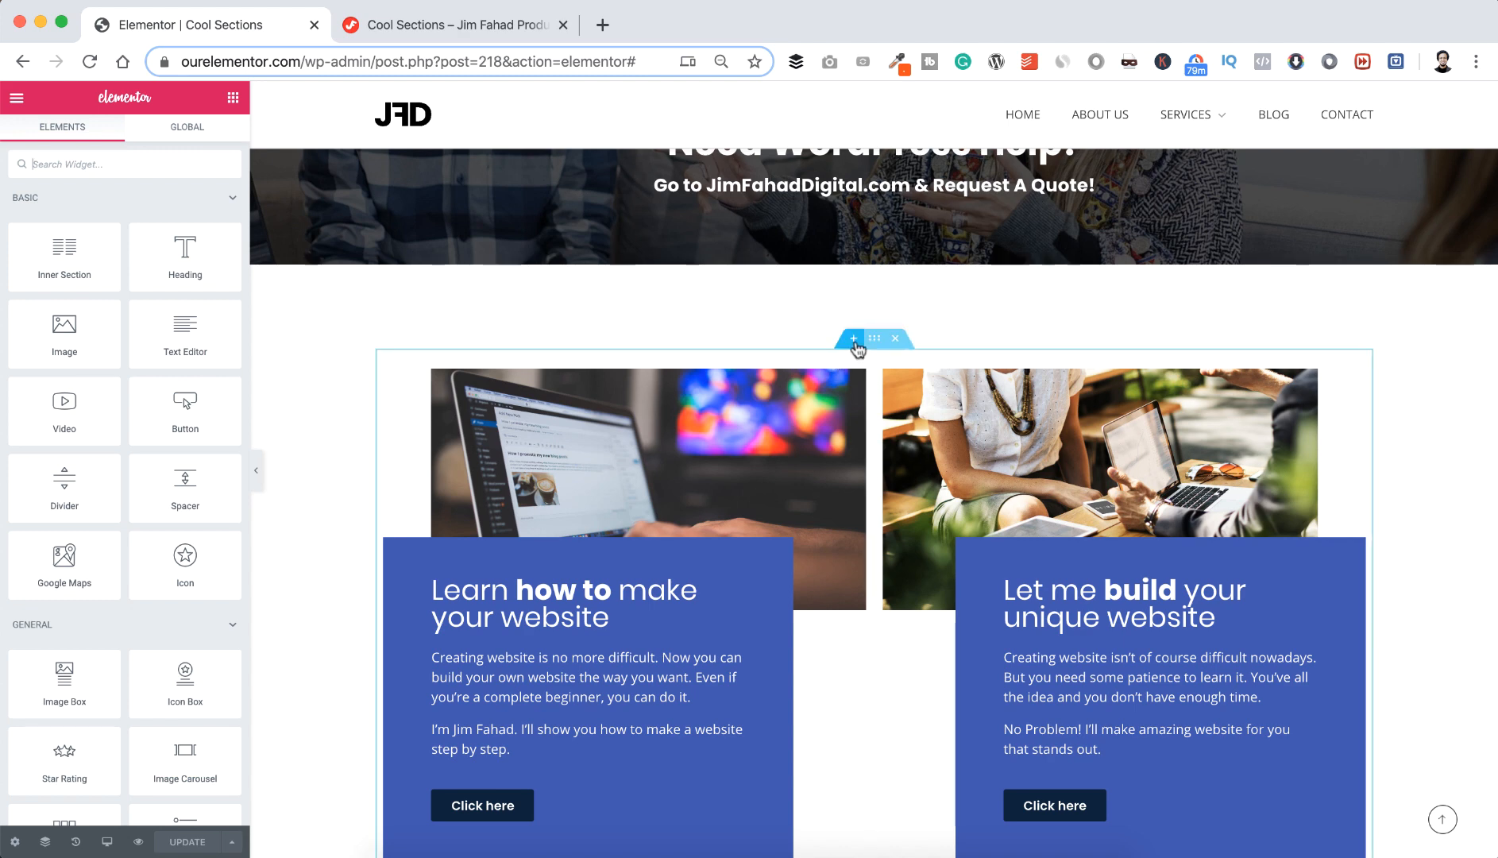
pyautogui.click(855, 339)
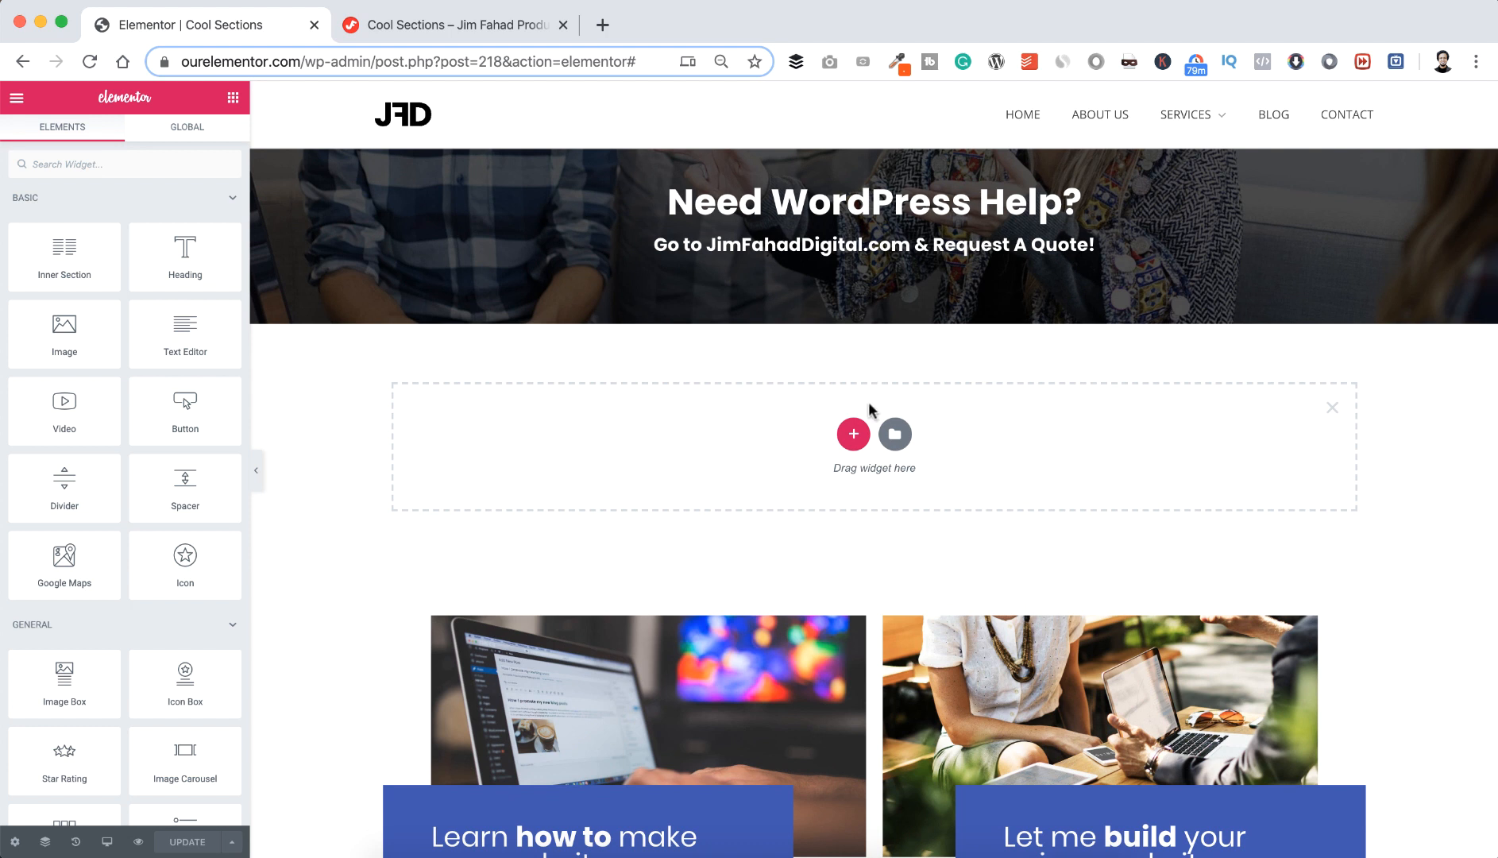
pyautogui.click(855, 435)
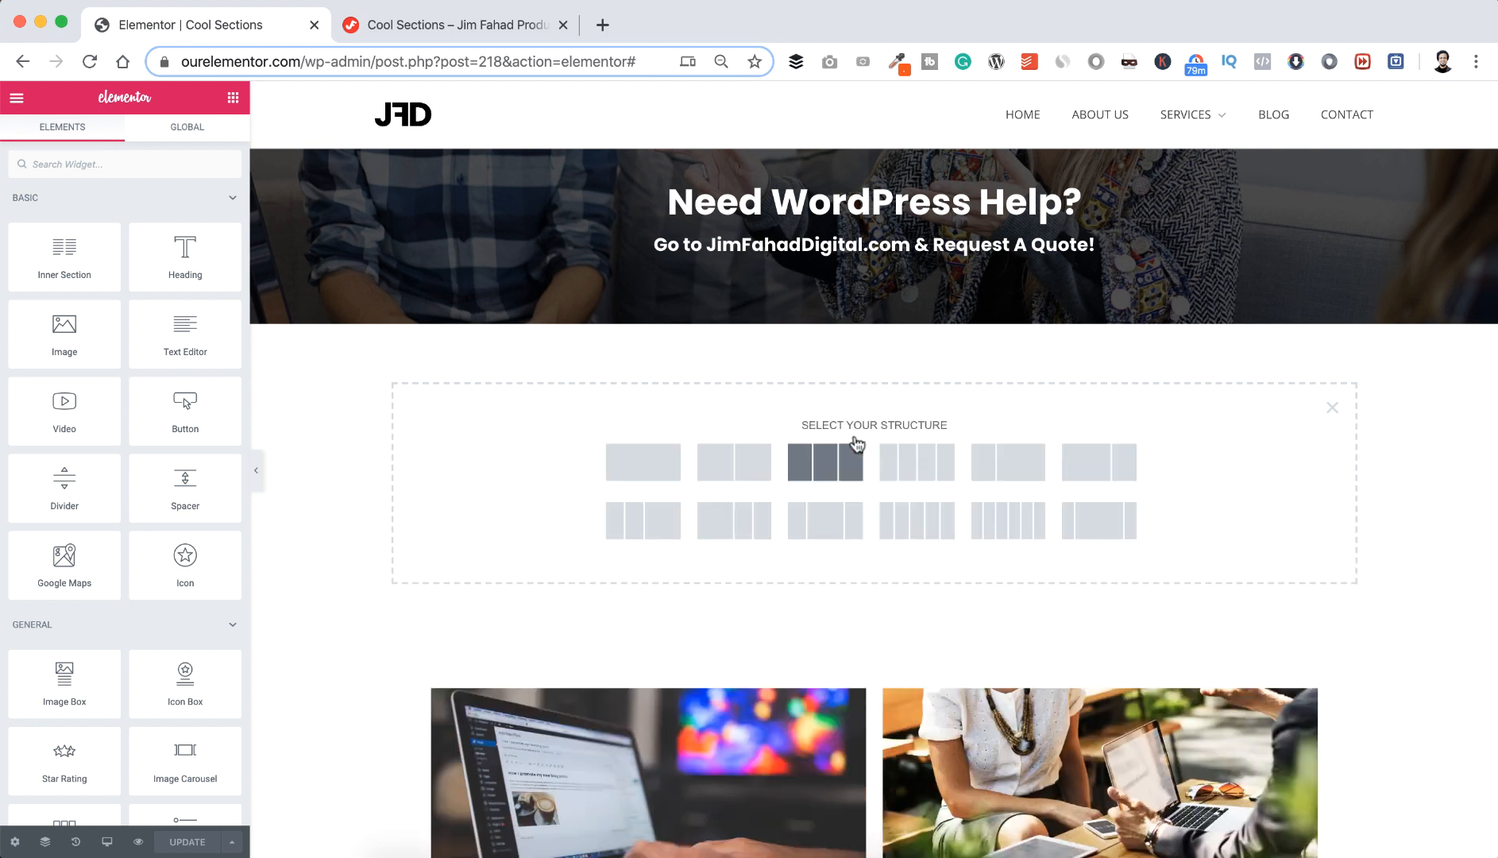
pyautogui.click(653, 462)
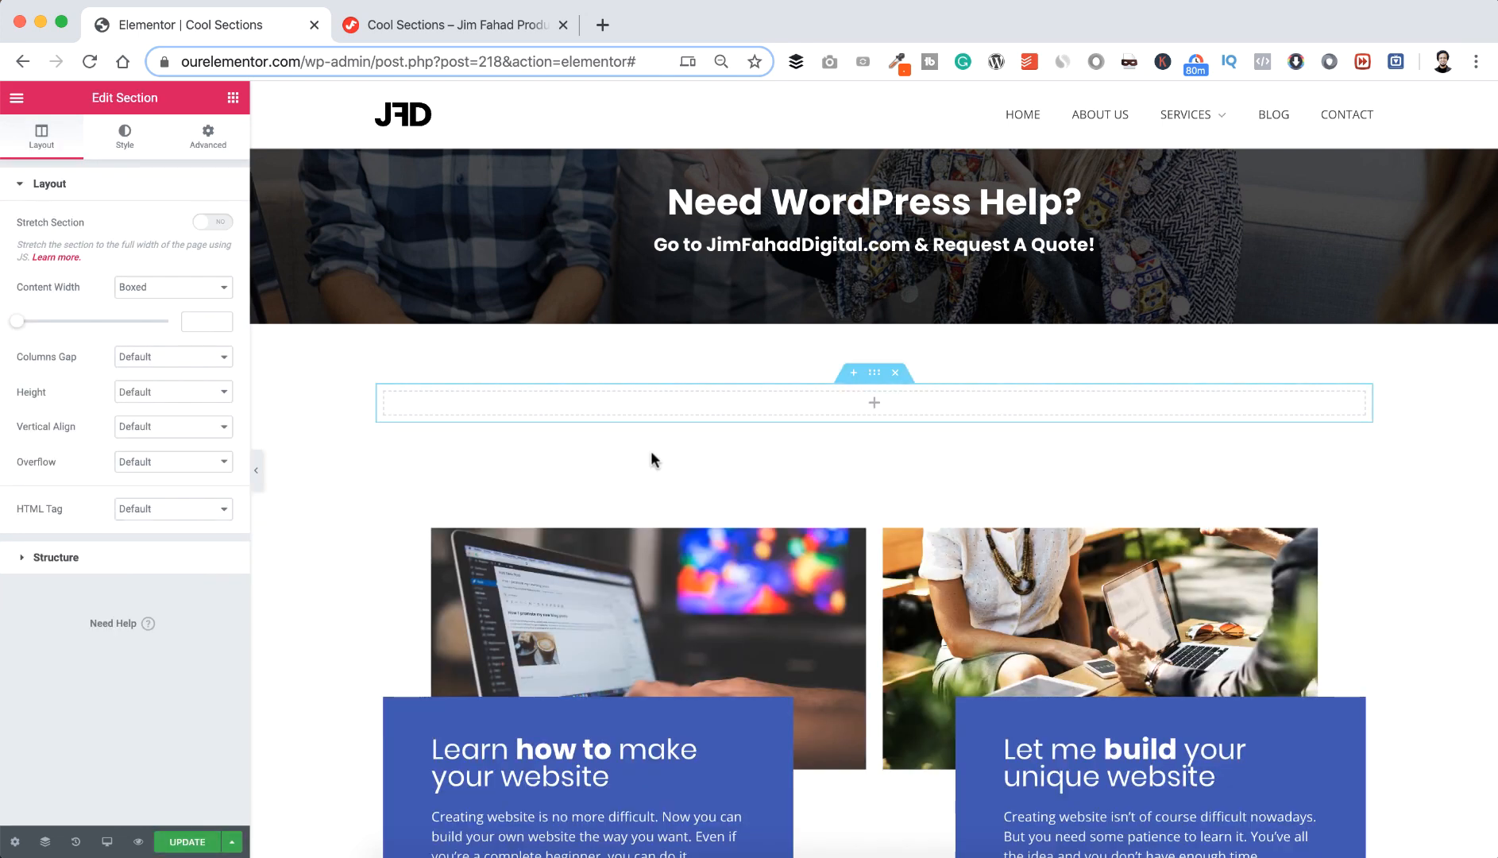
# - Insert an Inner Section into the new section and add a second outer column beside it
pyautogui.click(233, 97)
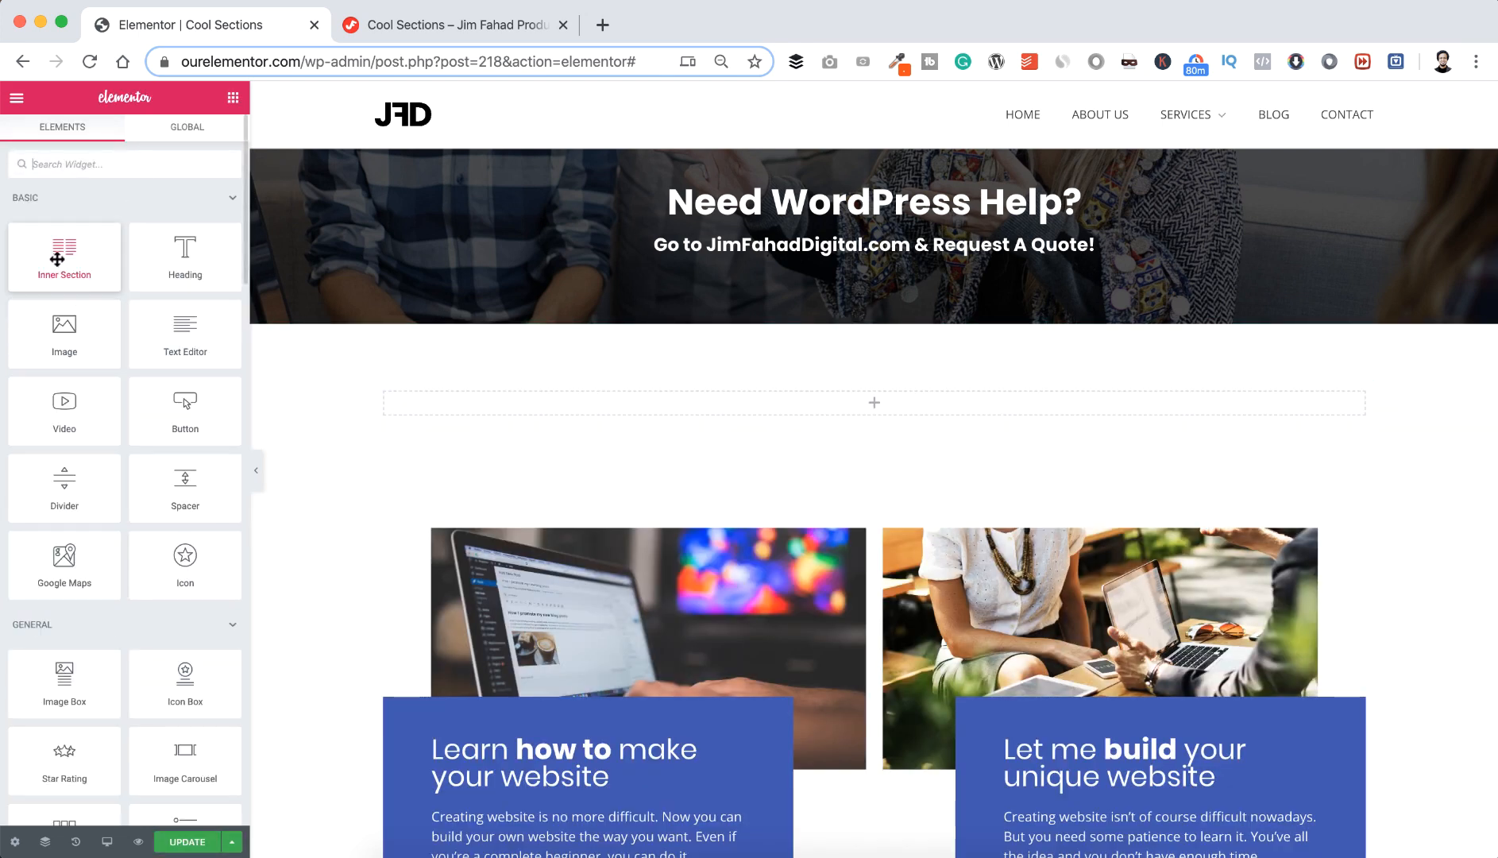
pyautogui.moveTo(59, 258); pyautogui.dragTo(719, 405)
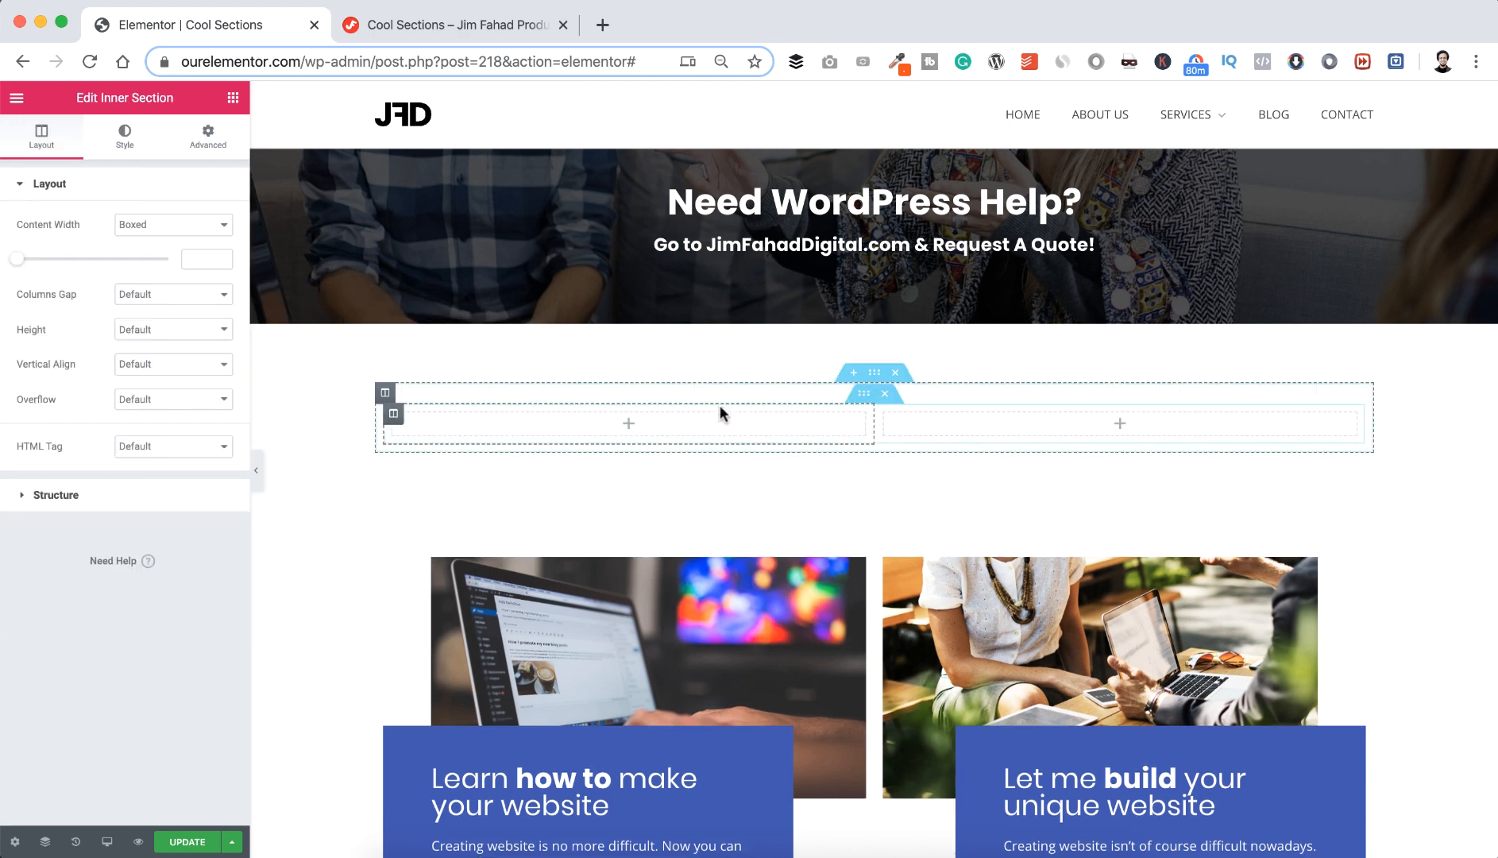
pyautogui.scroll(-3, 720, 405)
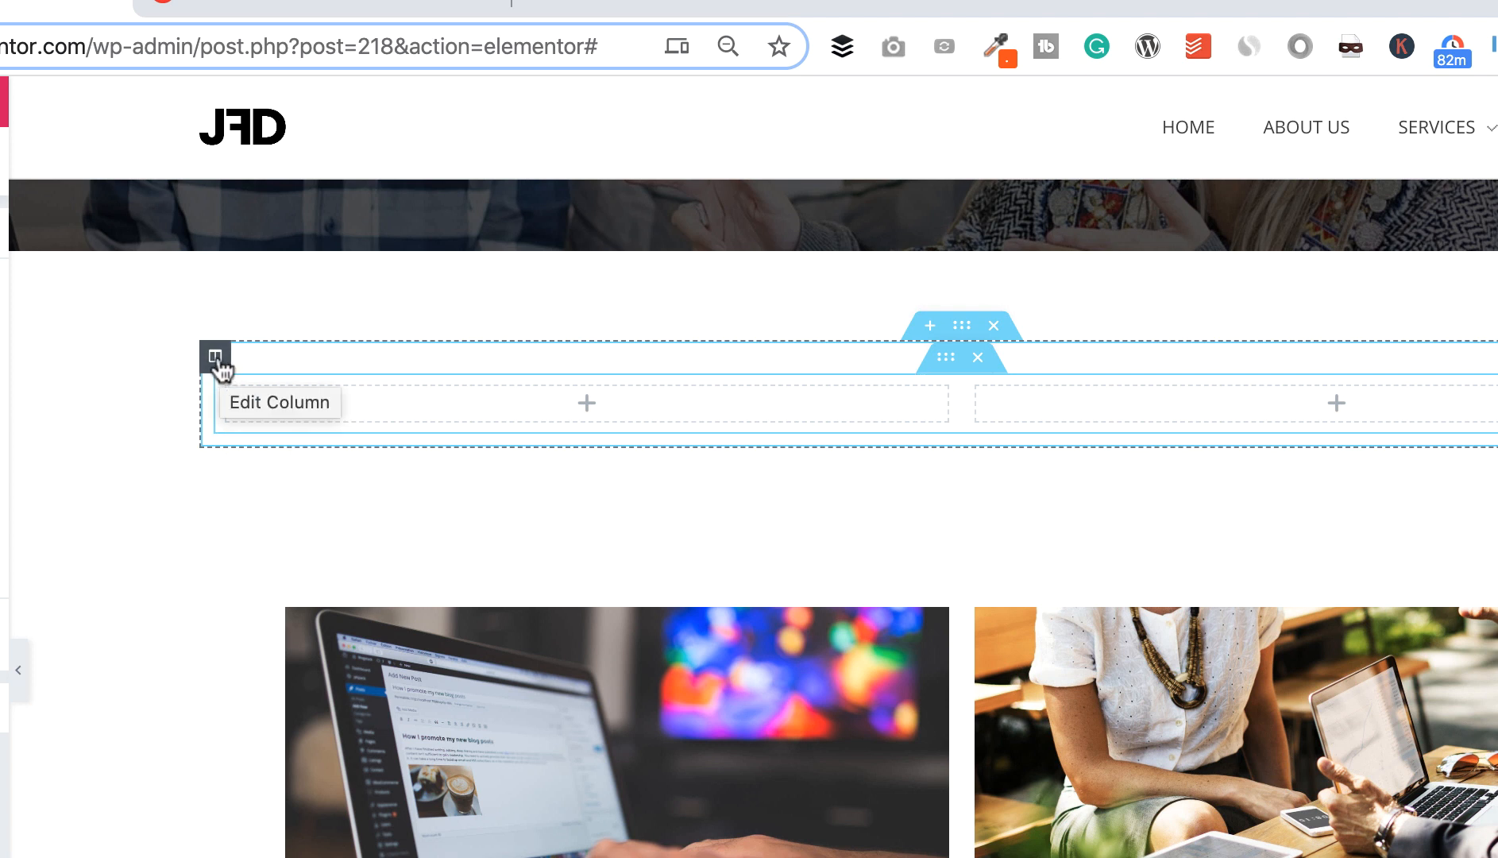
pyautogui.rightClick(221, 367)
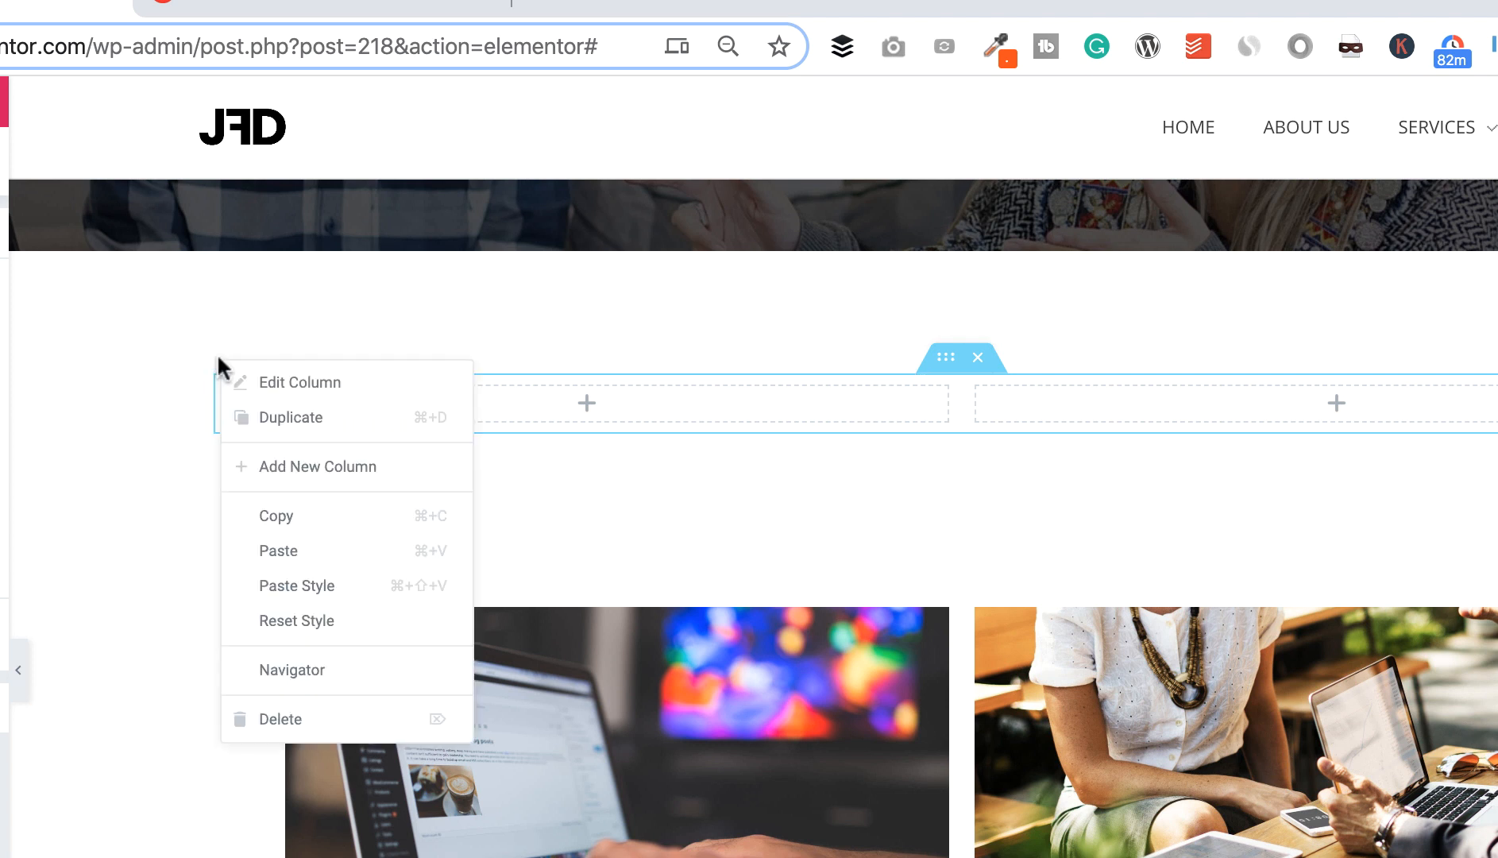
pyautogui.click(296, 470)
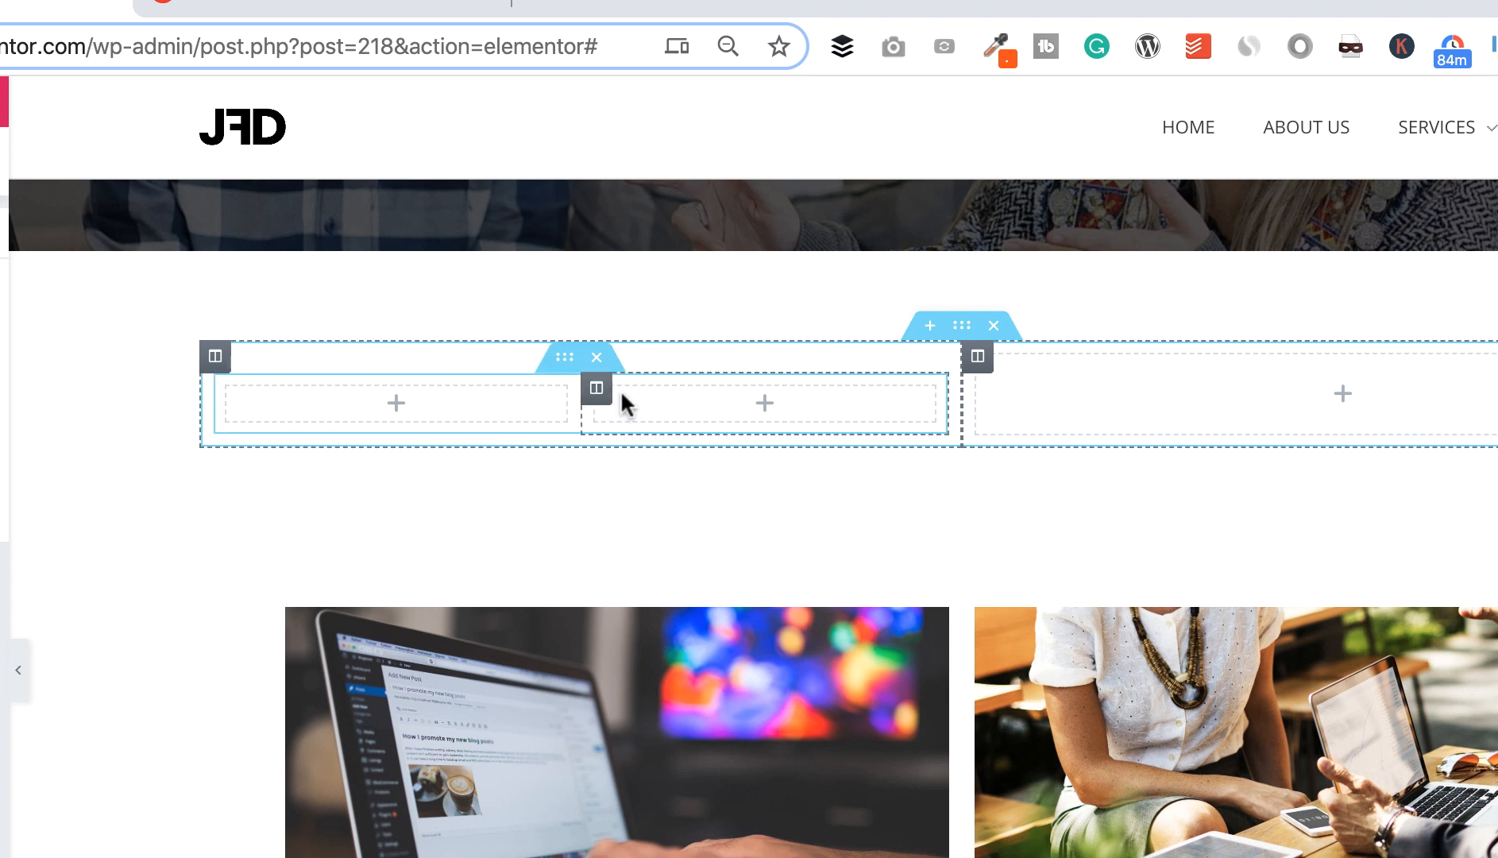
# - Delete the second column of the inner section and duplicate the remaining one-column inner section
pyautogui.rightClick(598, 389)
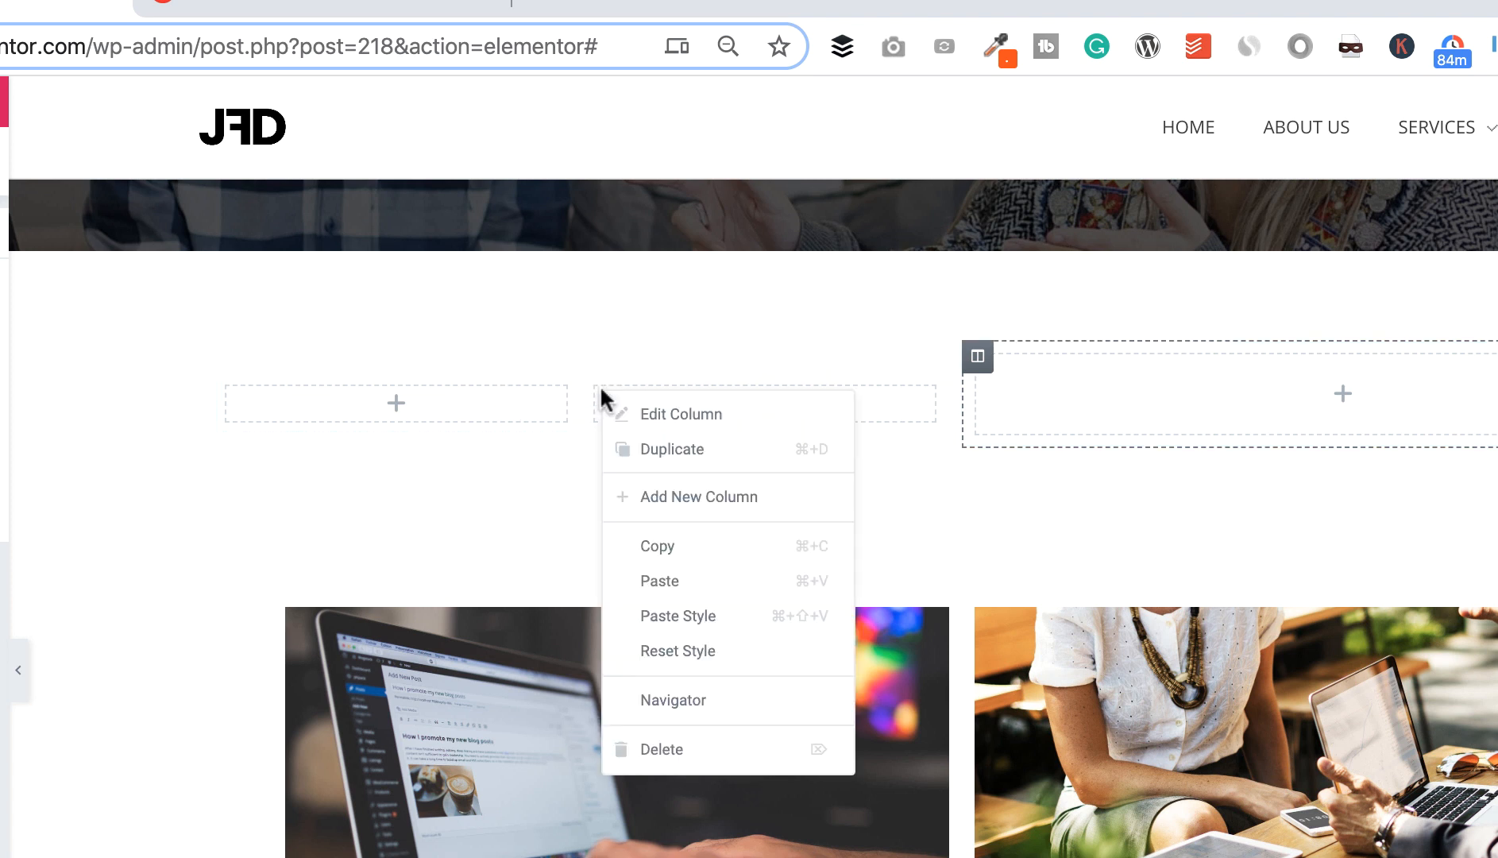
pyautogui.click(672, 749)
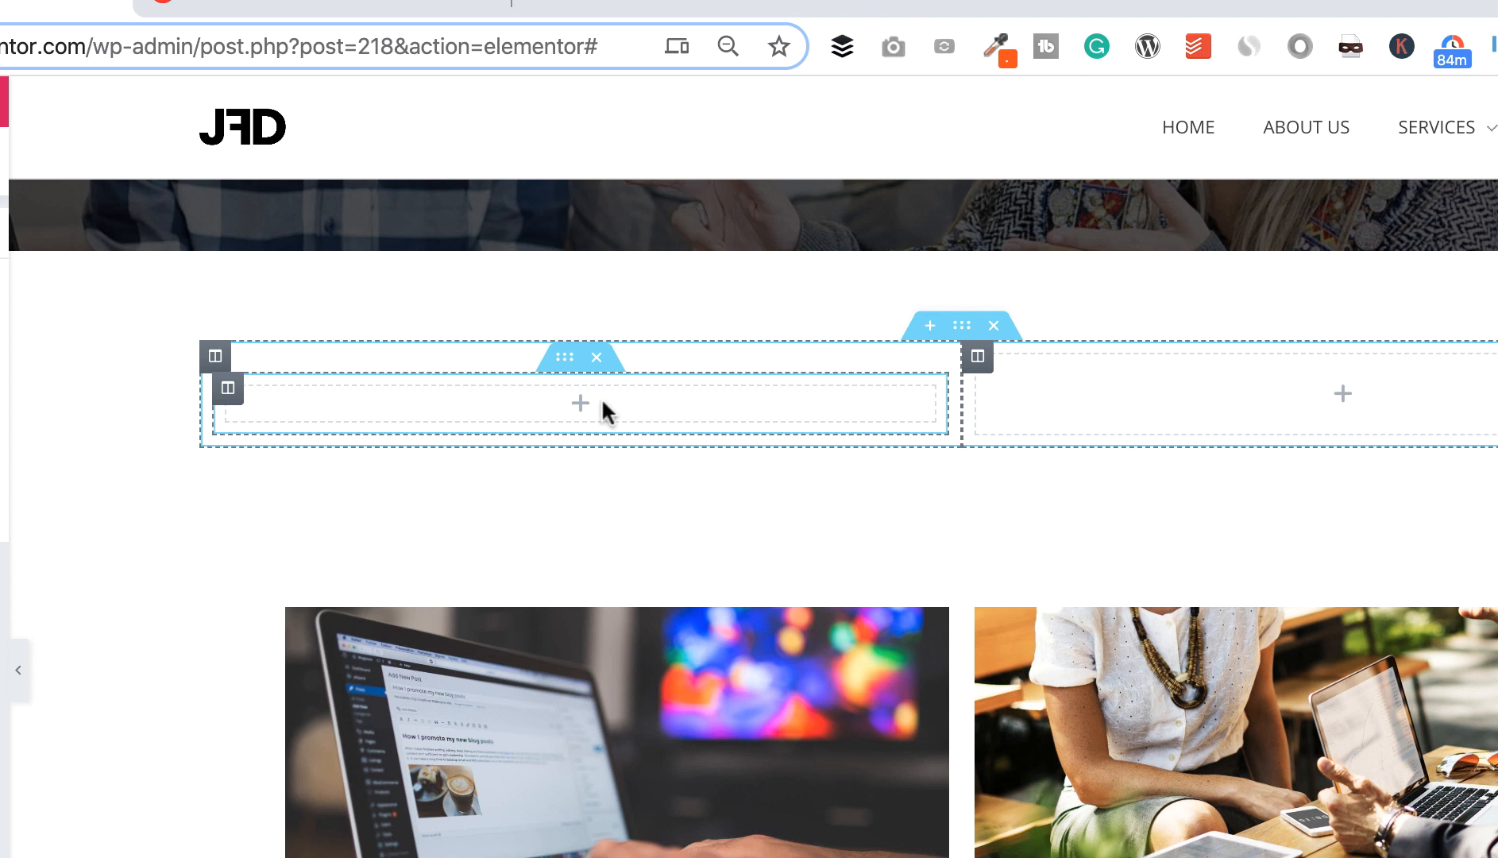
pyautogui.rightClick(564, 361)
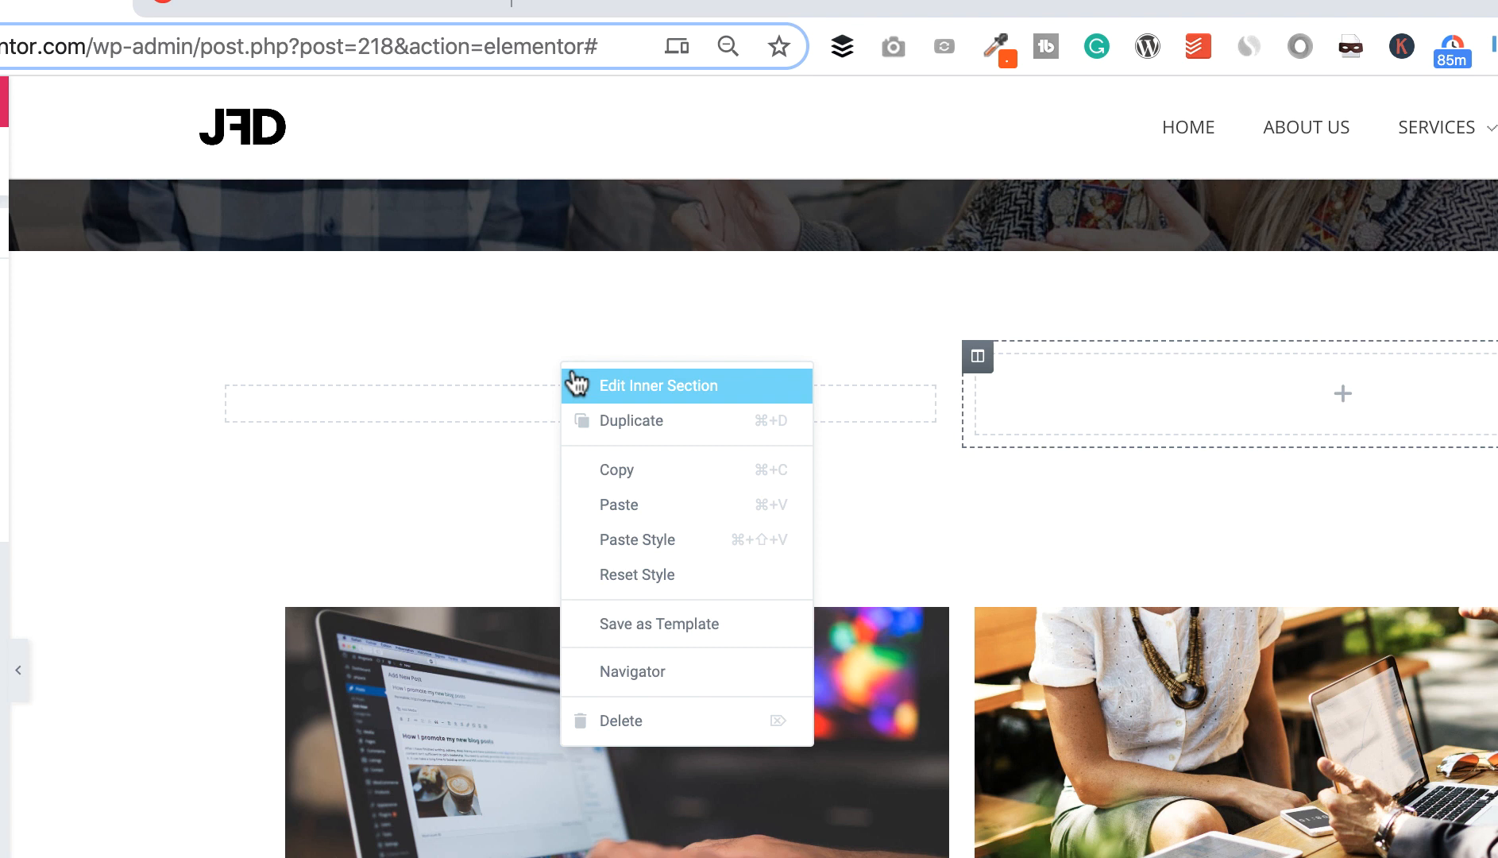
pyautogui.click(605, 421)
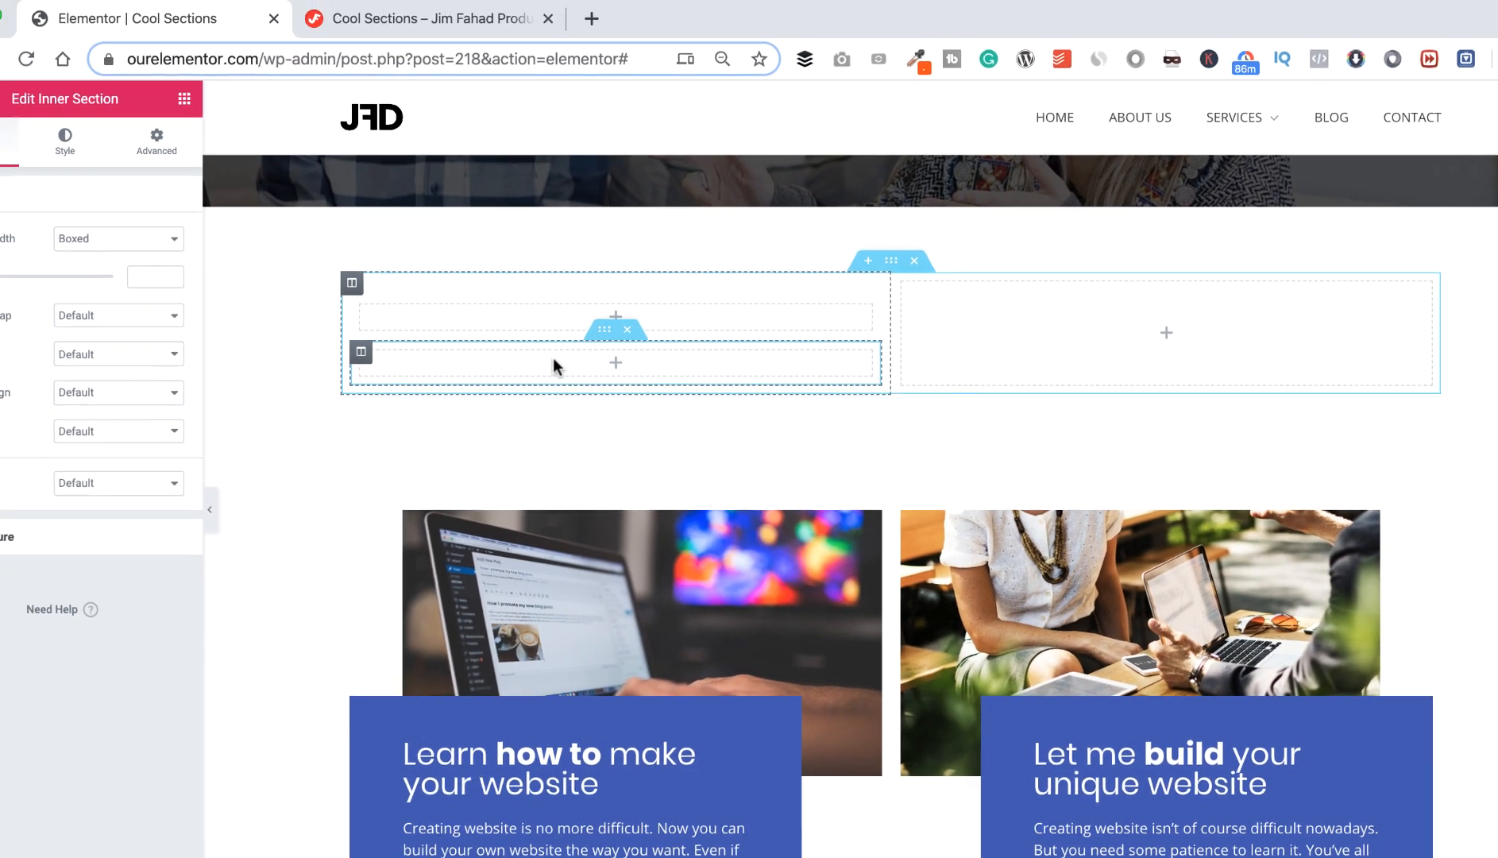
pyautogui.scroll(-3, 561, 350)
pyautogui.scroll(5, 580, 433)
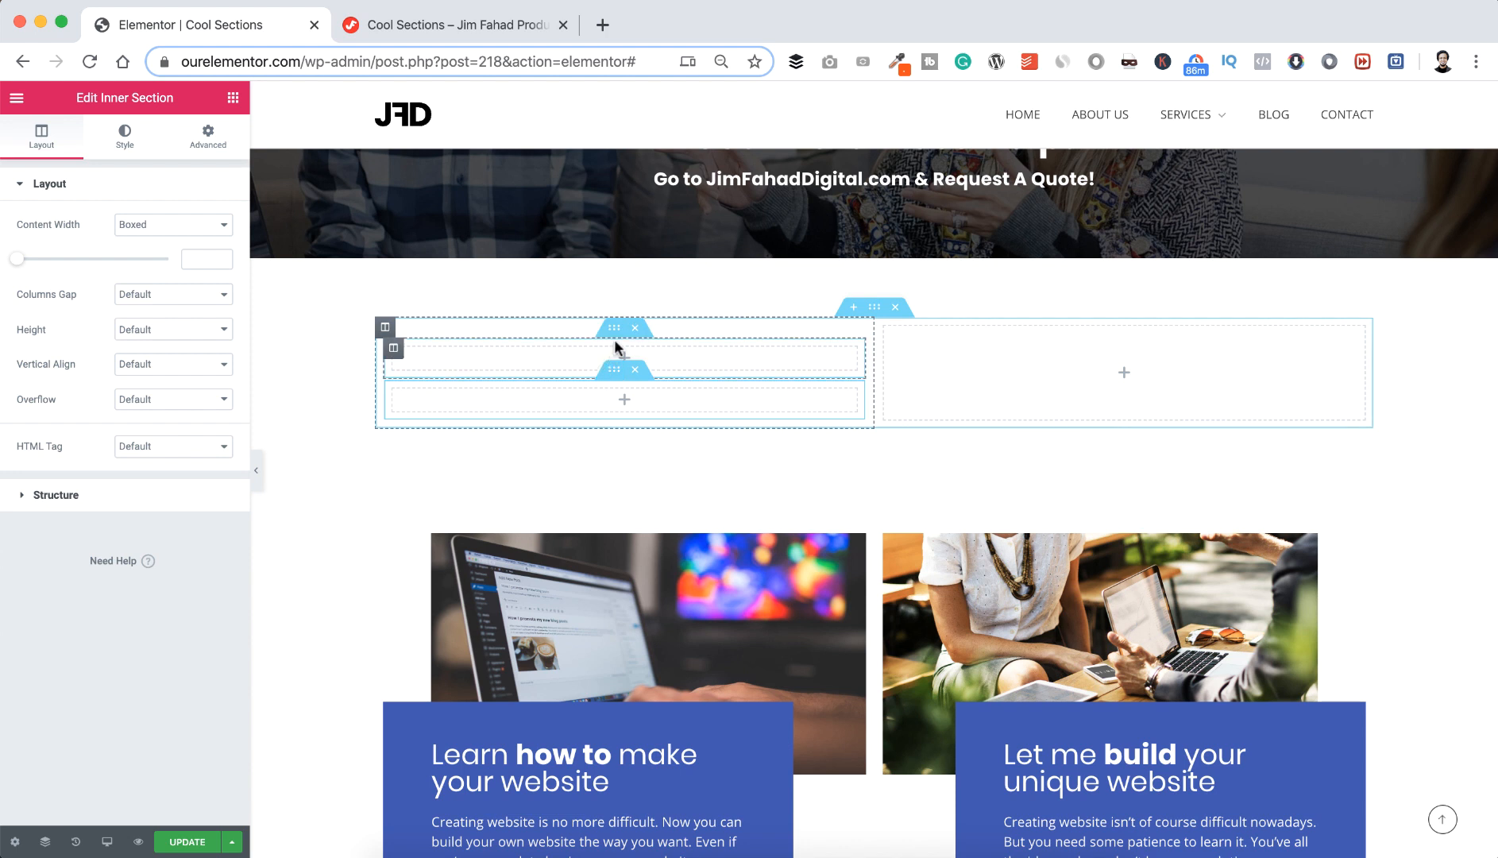
# - Give the upper inner section's column the background image person-riding-brown-horse-3490257.jpg from the media library
pyautogui.click(233, 97)
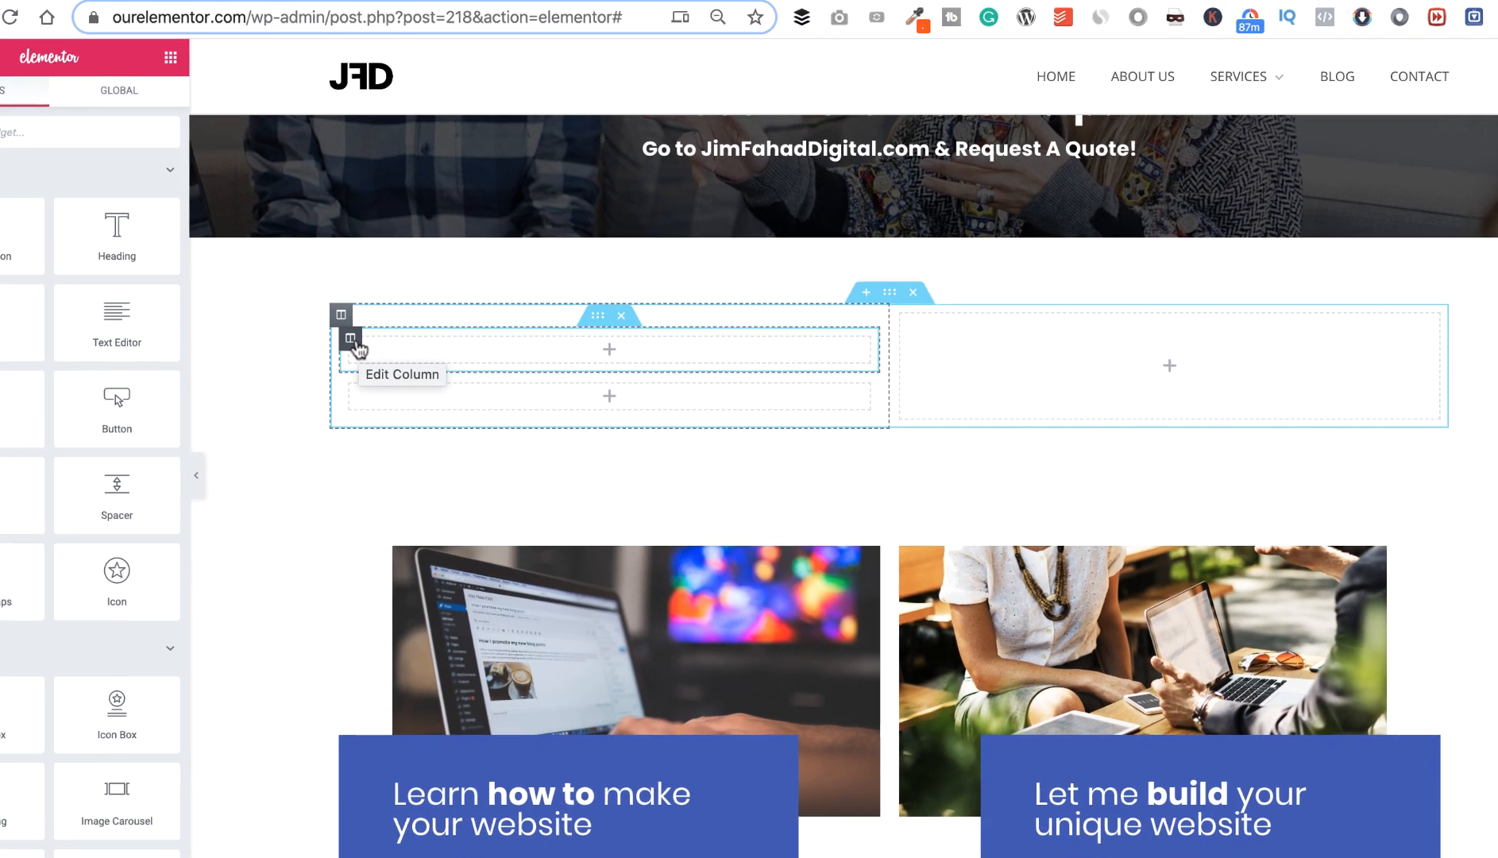
pyautogui.moveTo(208, 307); pyautogui.dragTo(213, 309)
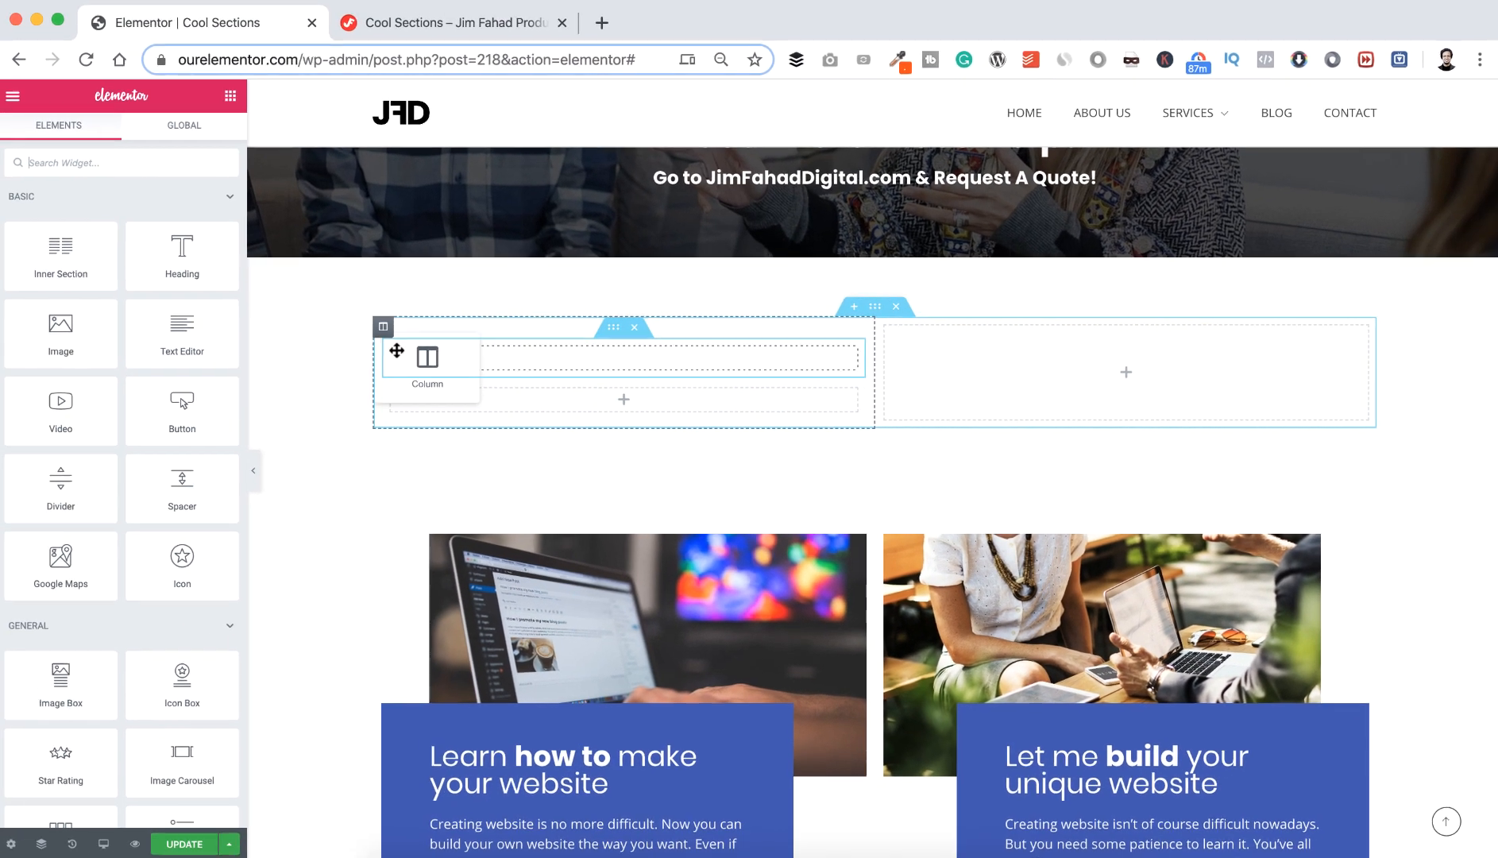
pyautogui.moveTo(396, 350); pyautogui.dragTo(391, 345)
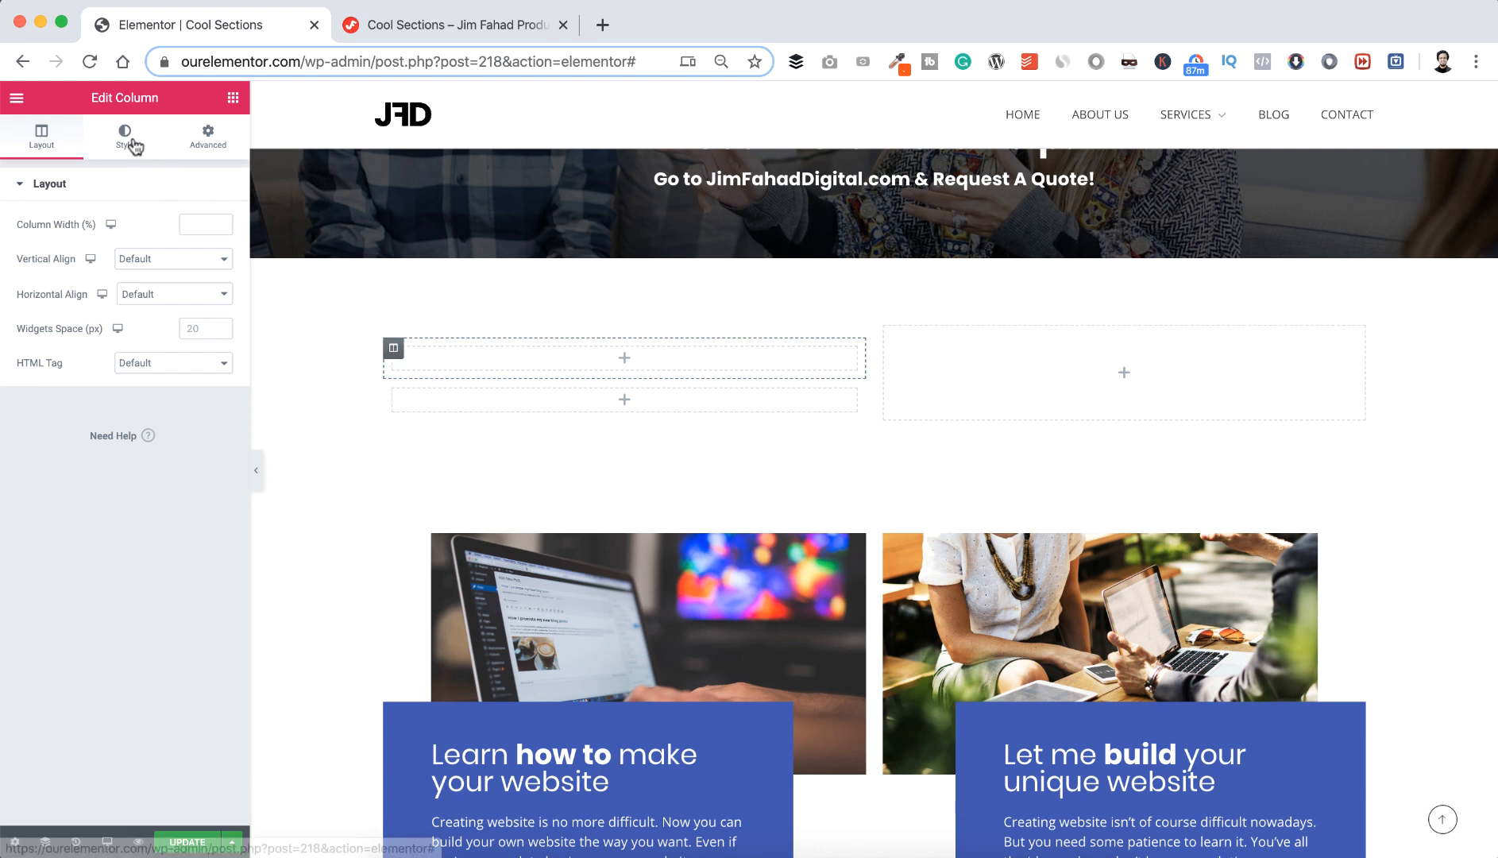
pyautogui.click(132, 145)
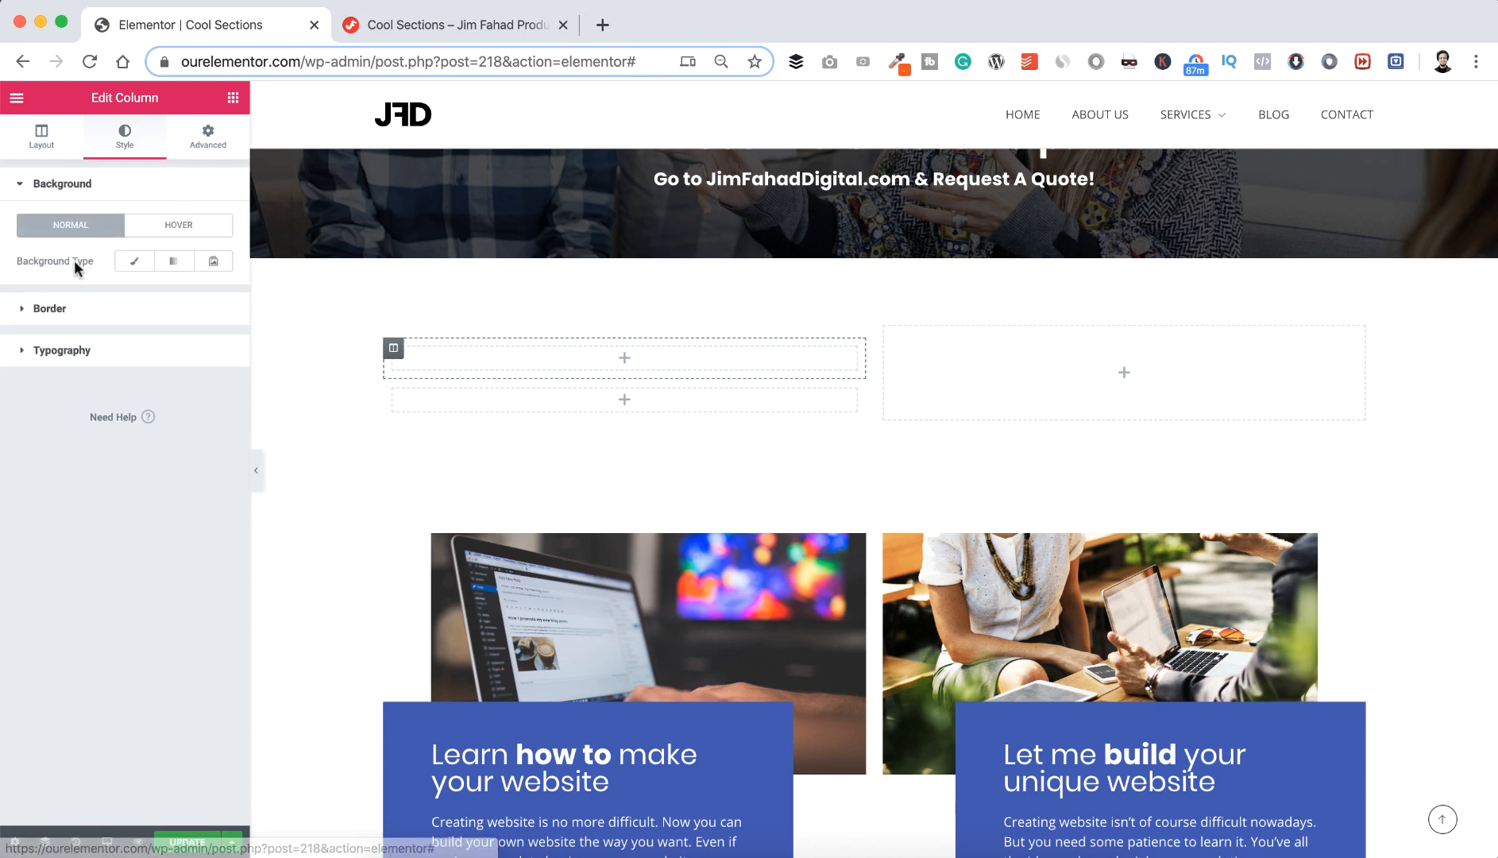
pyautogui.click(135, 263)
pyautogui.click(130, 386)
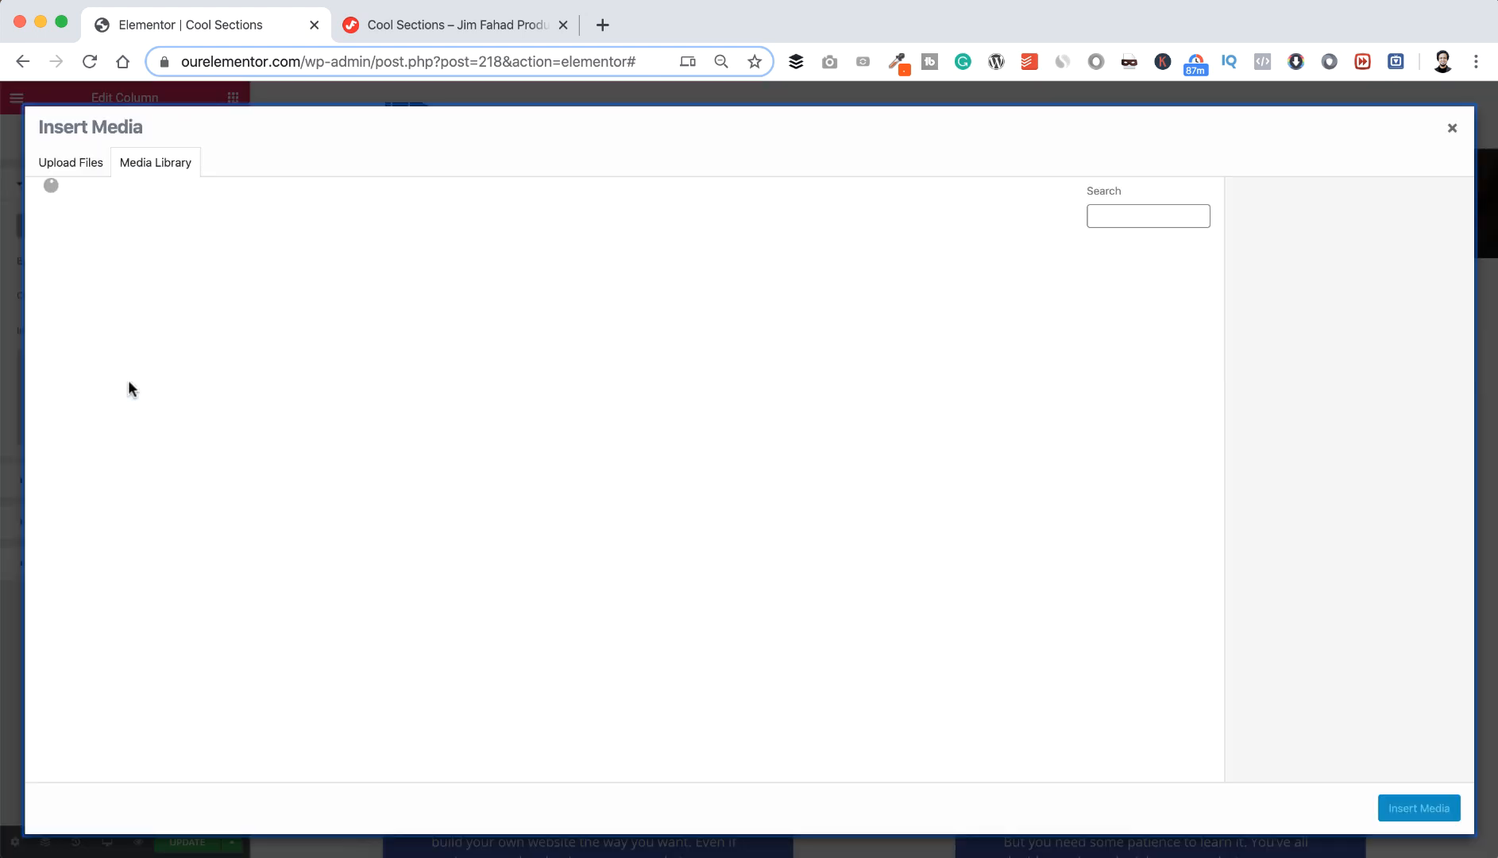
pyautogui.click(221, 307)
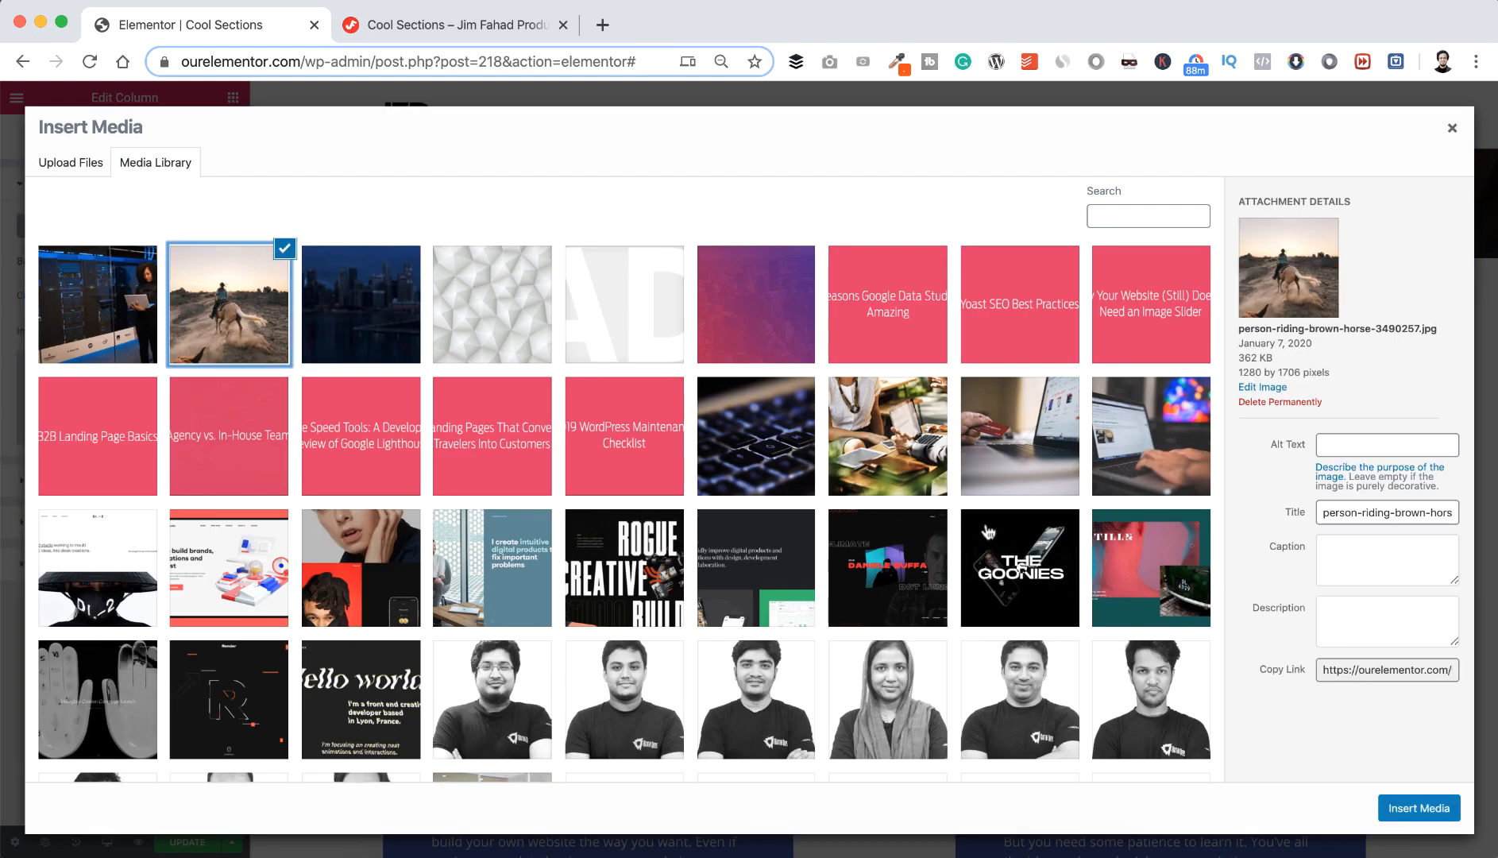
pyautogui.click(1430, 808)
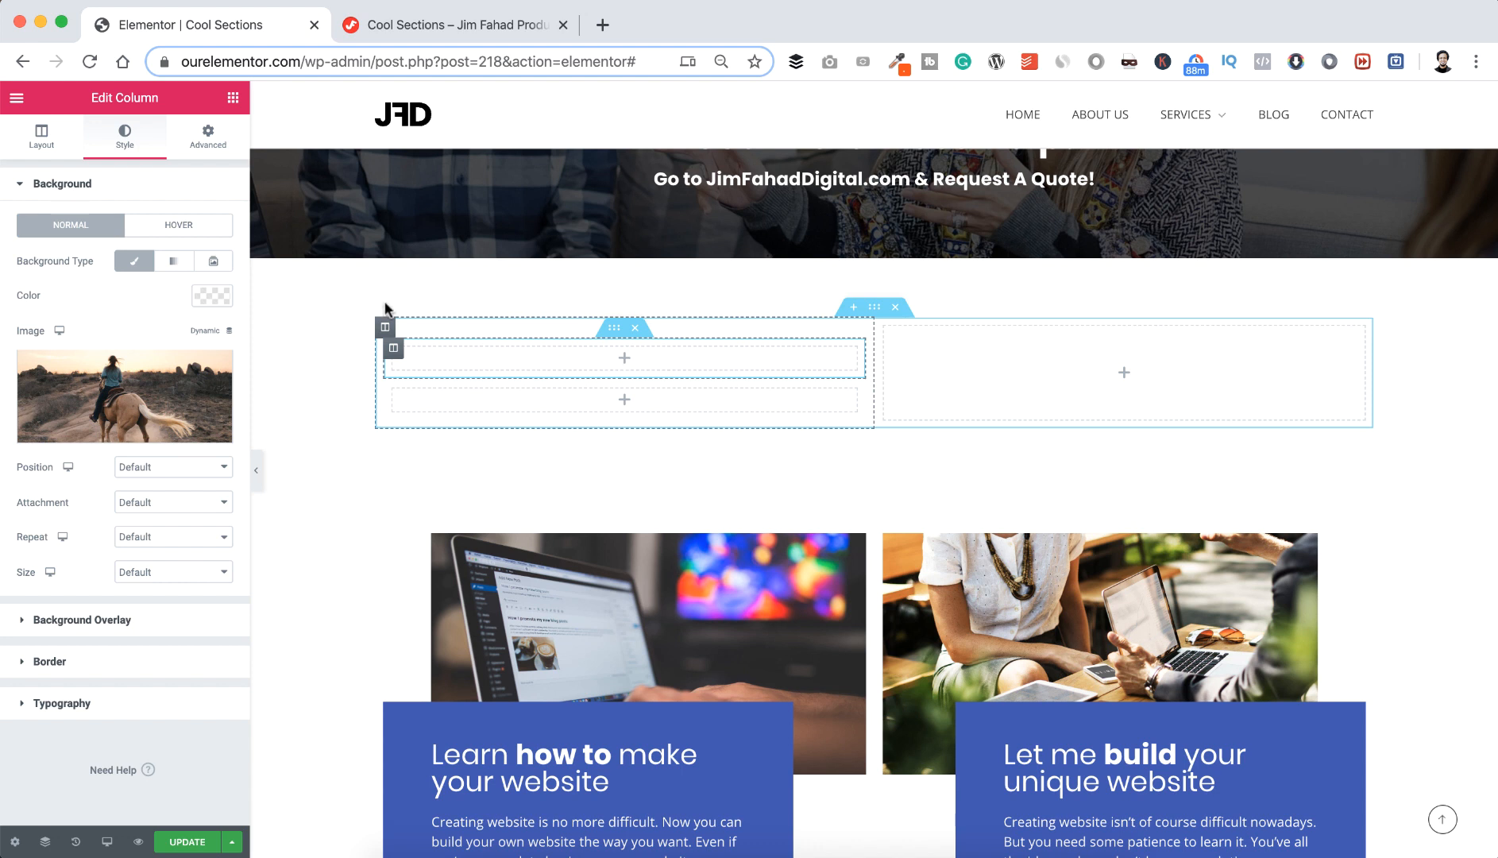
# - Add a Spacer to the upper inner column and set its background image to position Center Center, No-repeat and size Cover
pyautogui.click(233, 98)
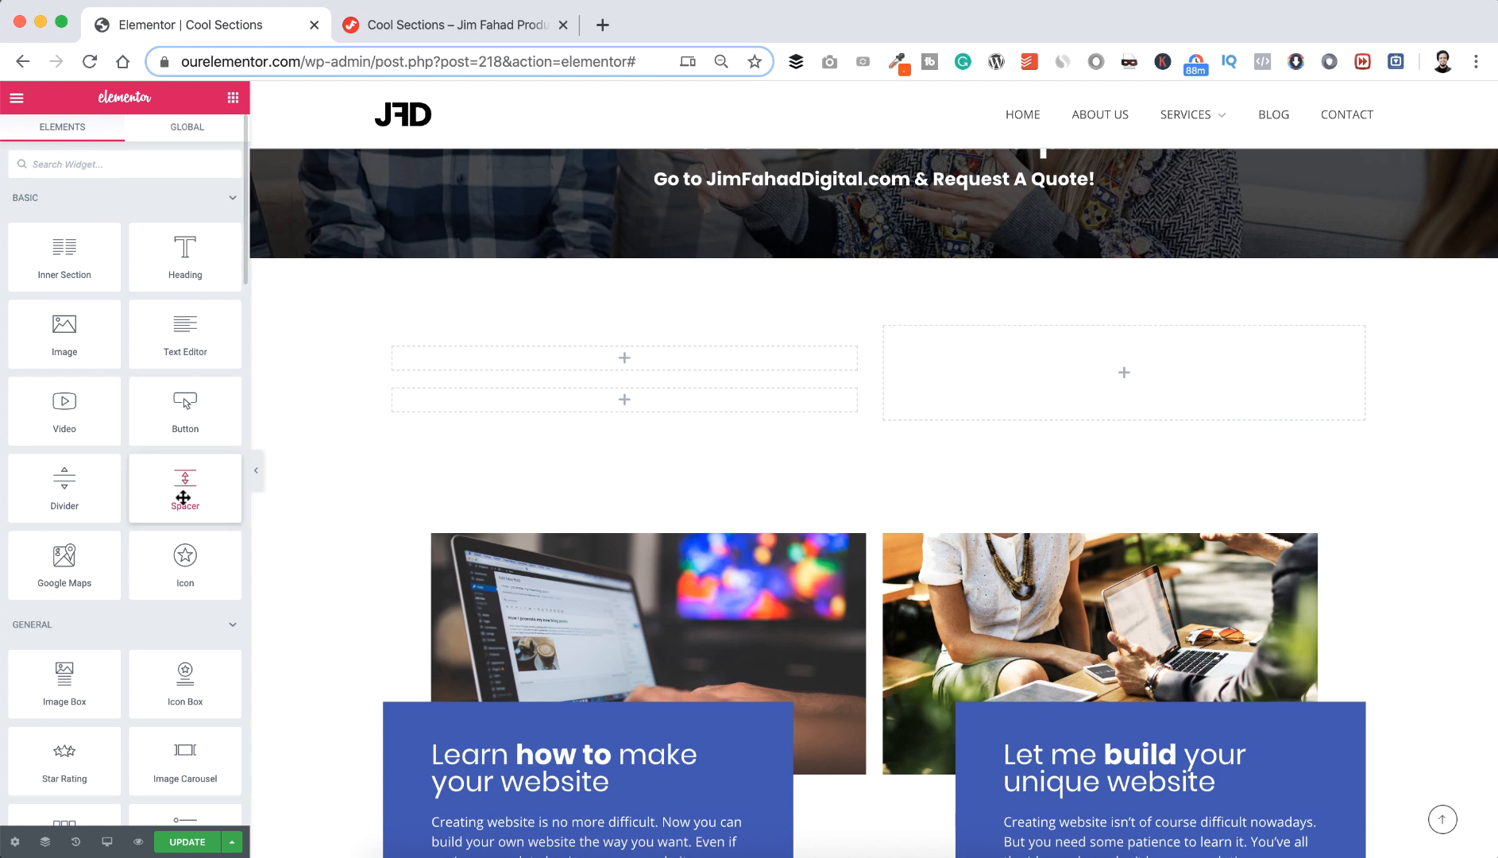
pyautogui.moveTo(184, 497); pyautogui.dragTo(643, 359)
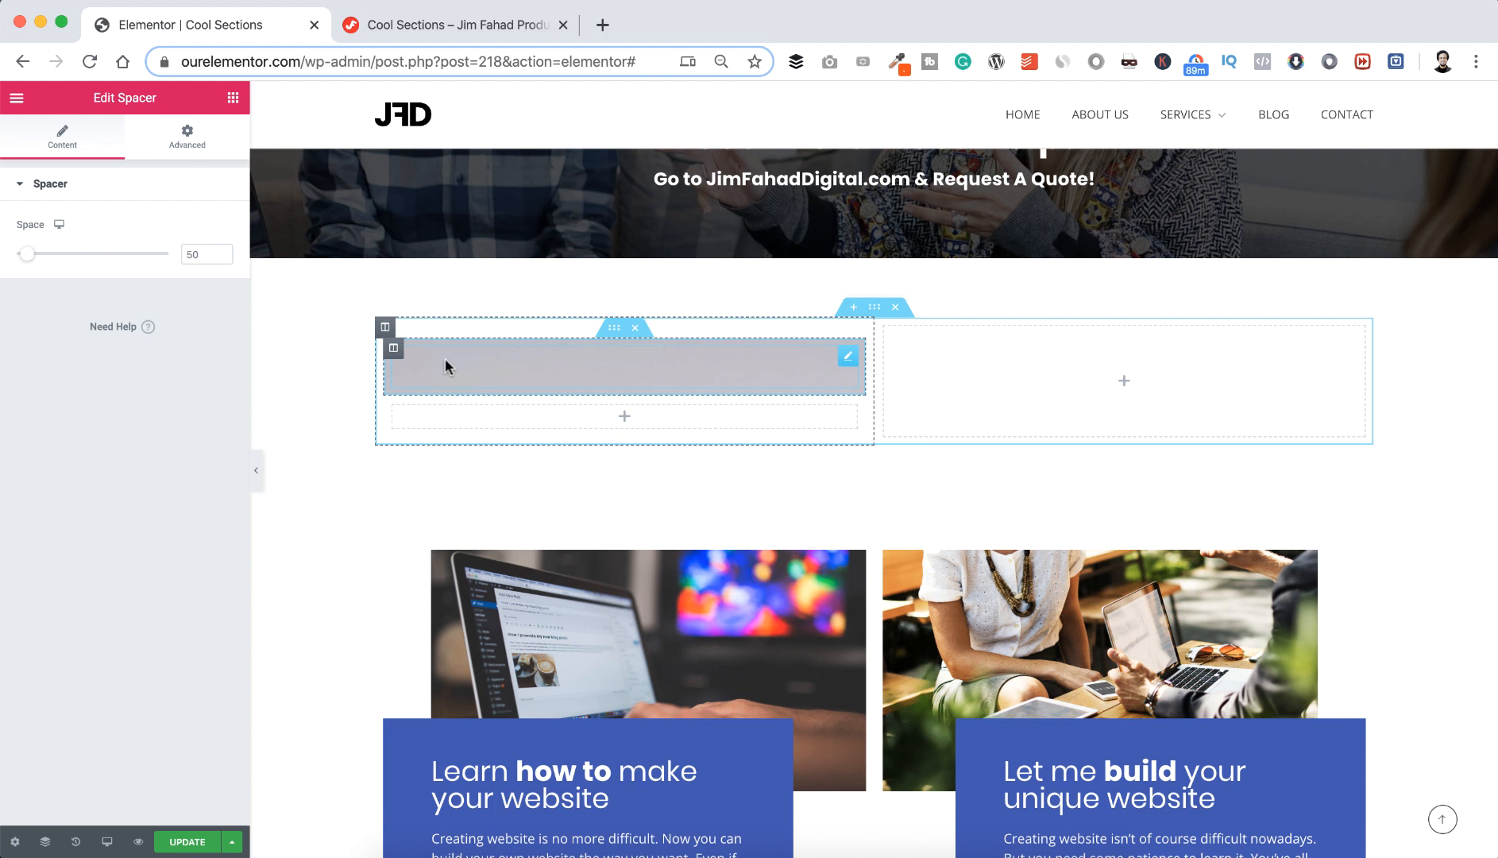
pyautogui.click(393, 350)
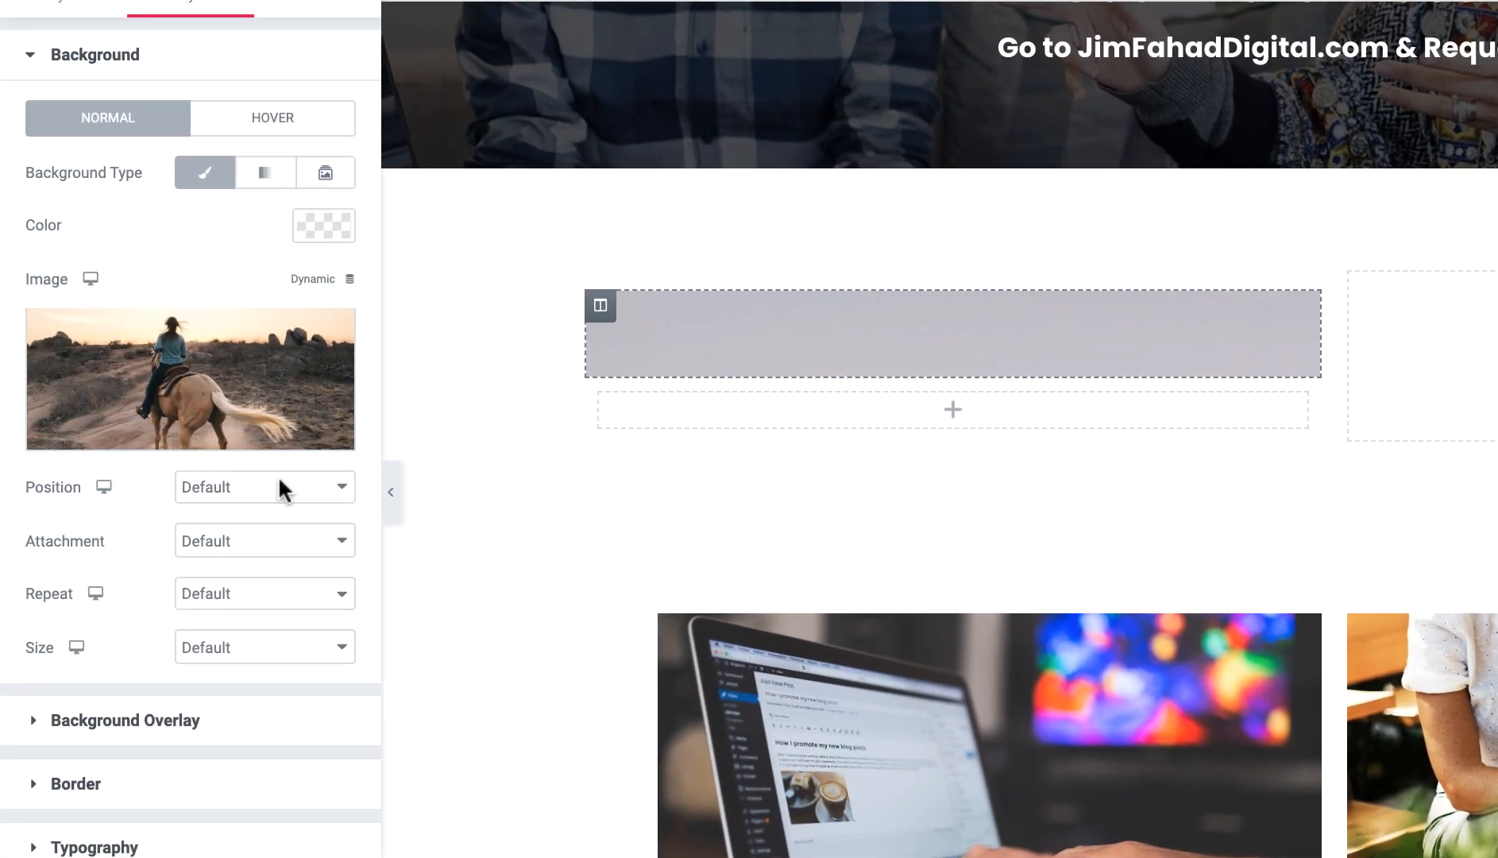
pyautogui.click(283, 487)
pyautogui.click(279, 506)
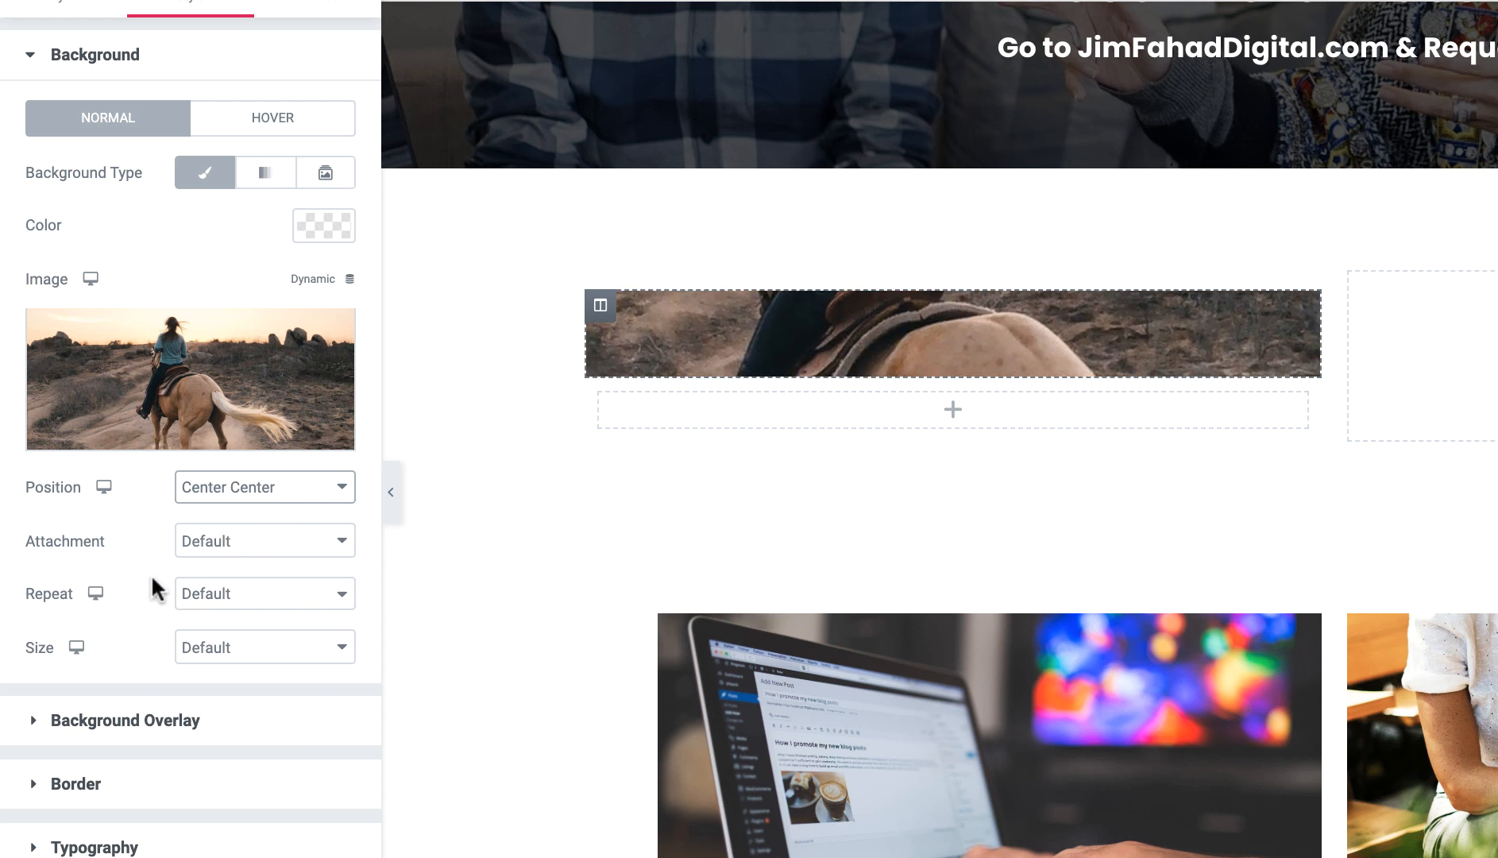
pyautogui.click(232, 597)
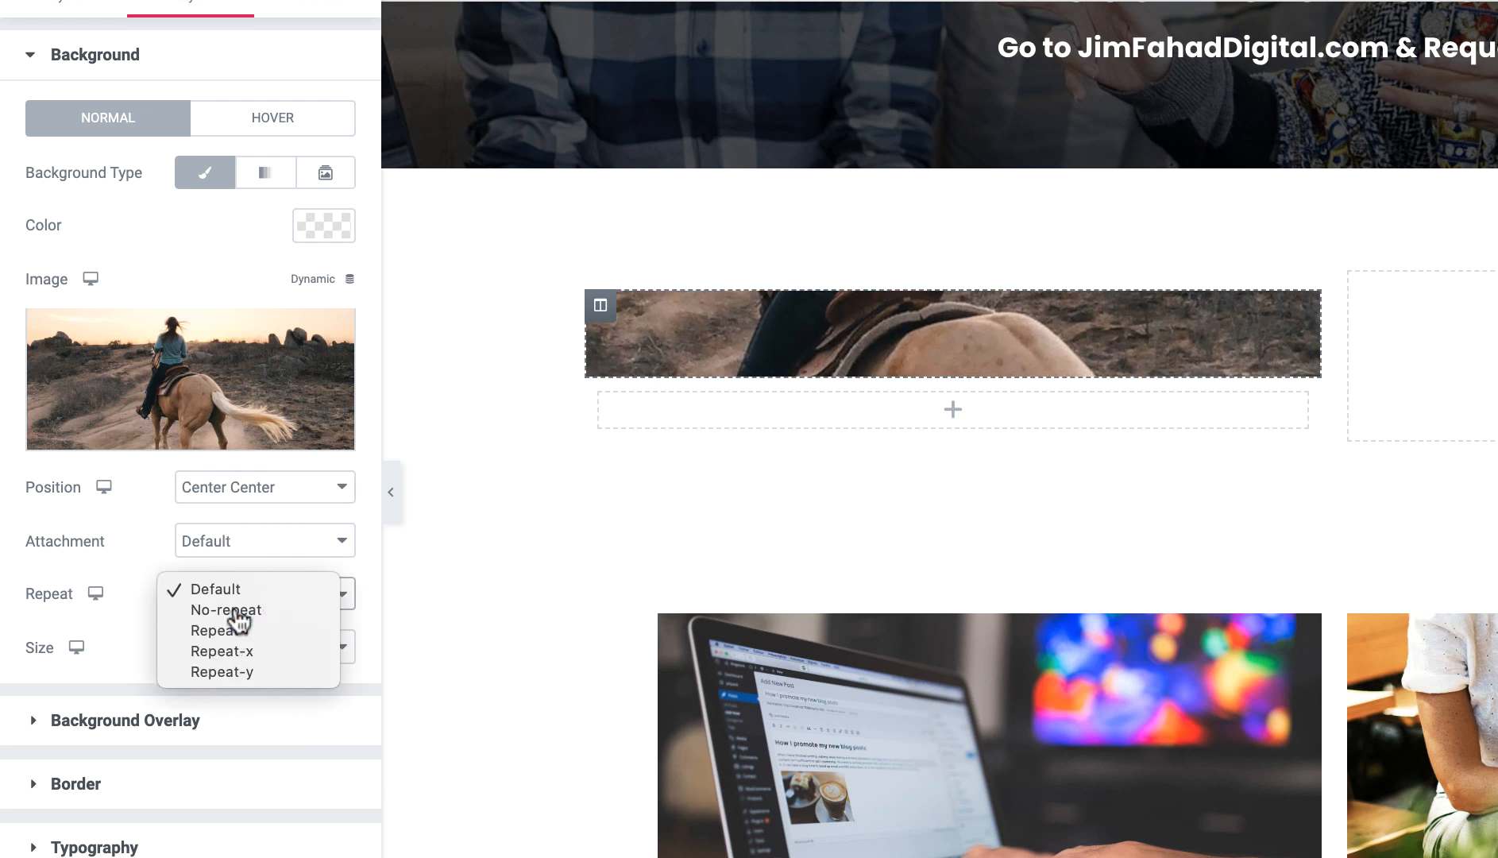
pyautogui.click(238, 611)
pyautogui.click(216, 651)
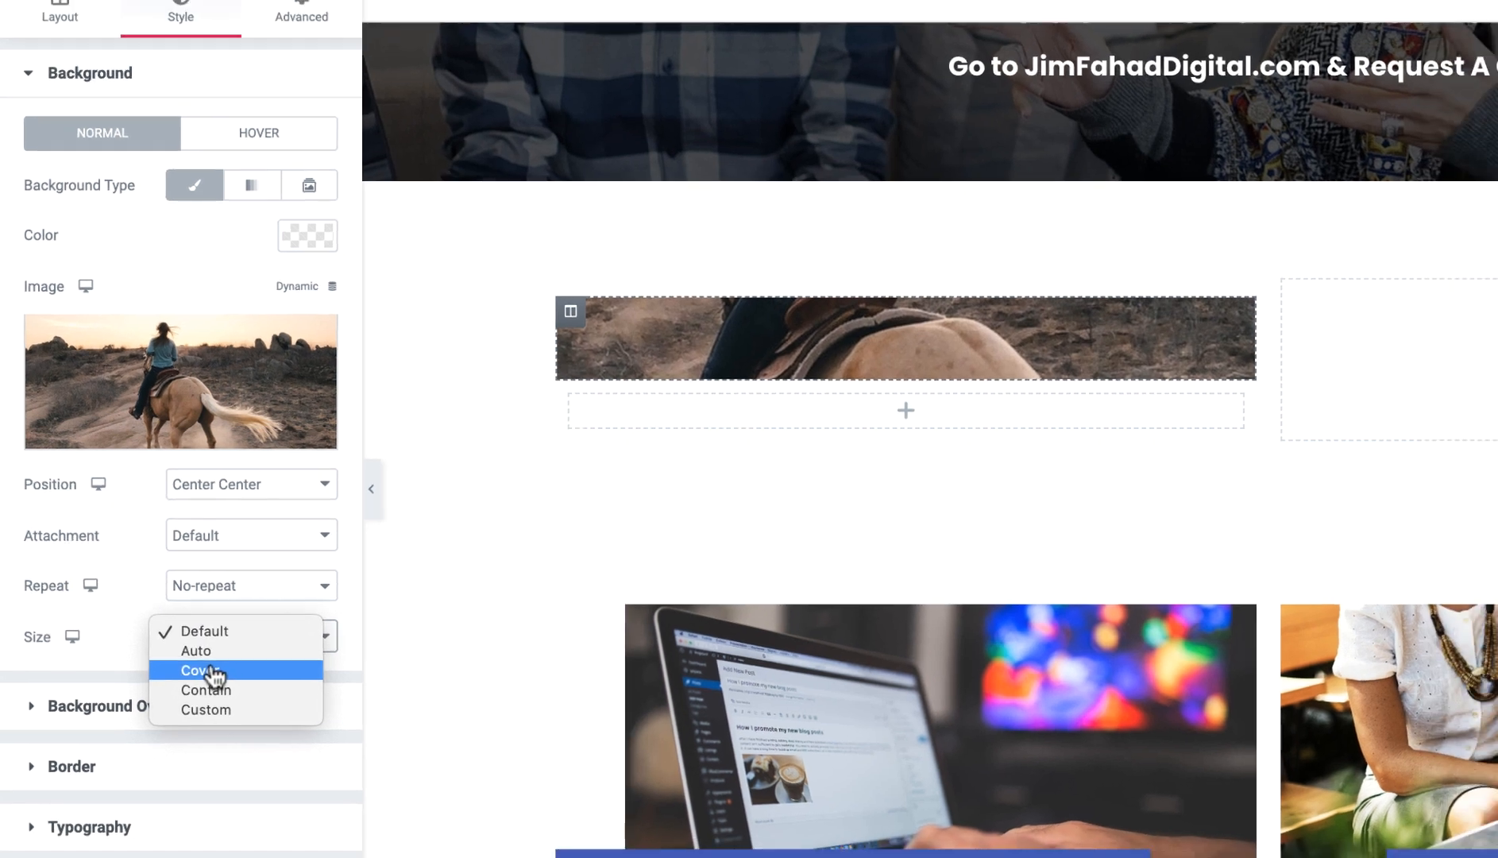
pyautogui.click(222, 685)
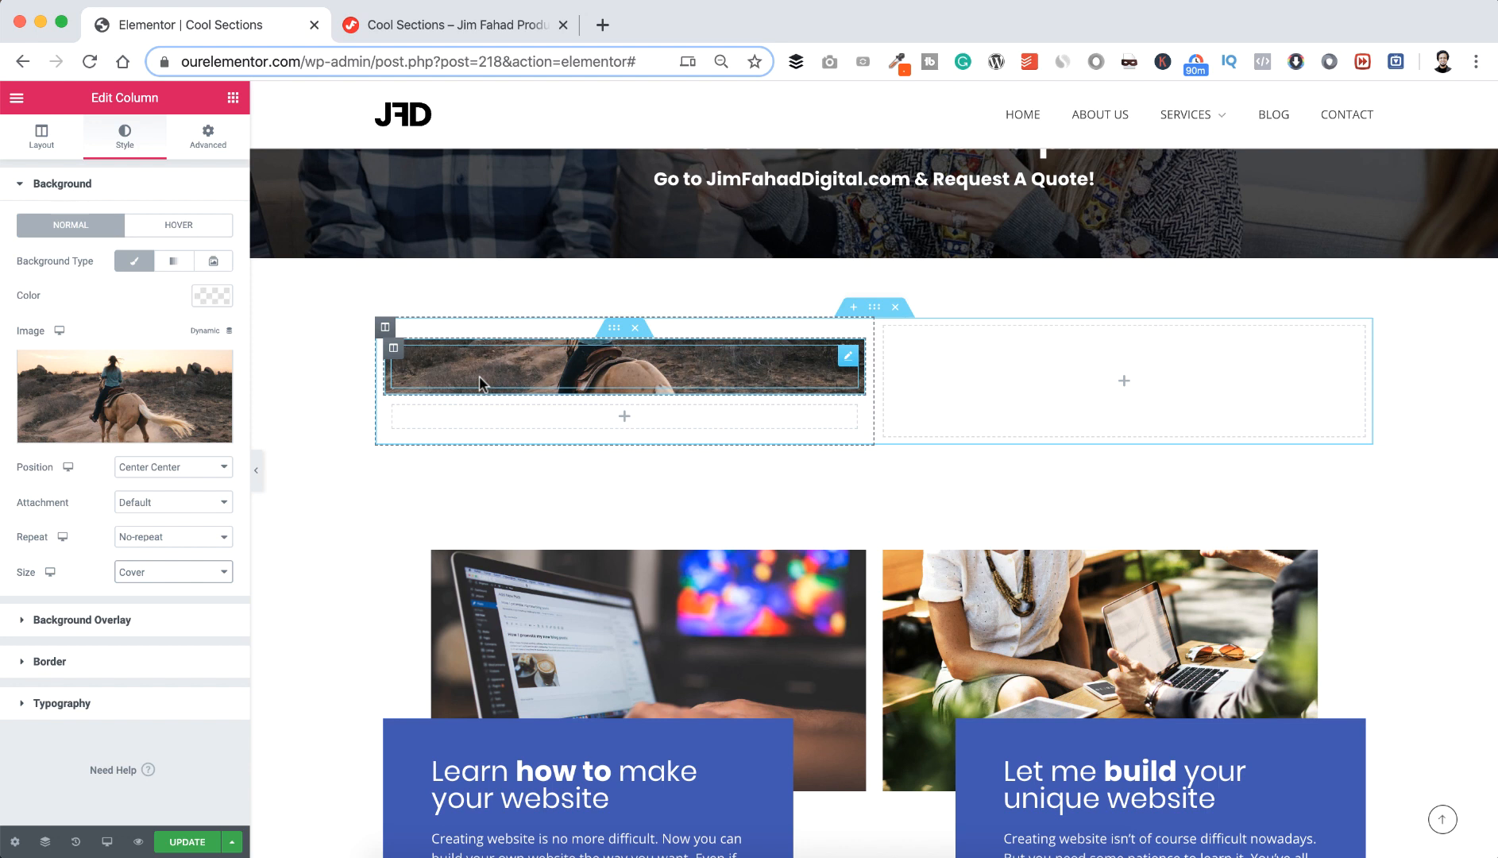
# - Unlink the image column's padding values, switch them to percent, and set the top and bottom padding to 20%
pyautogui.click(211, 139)
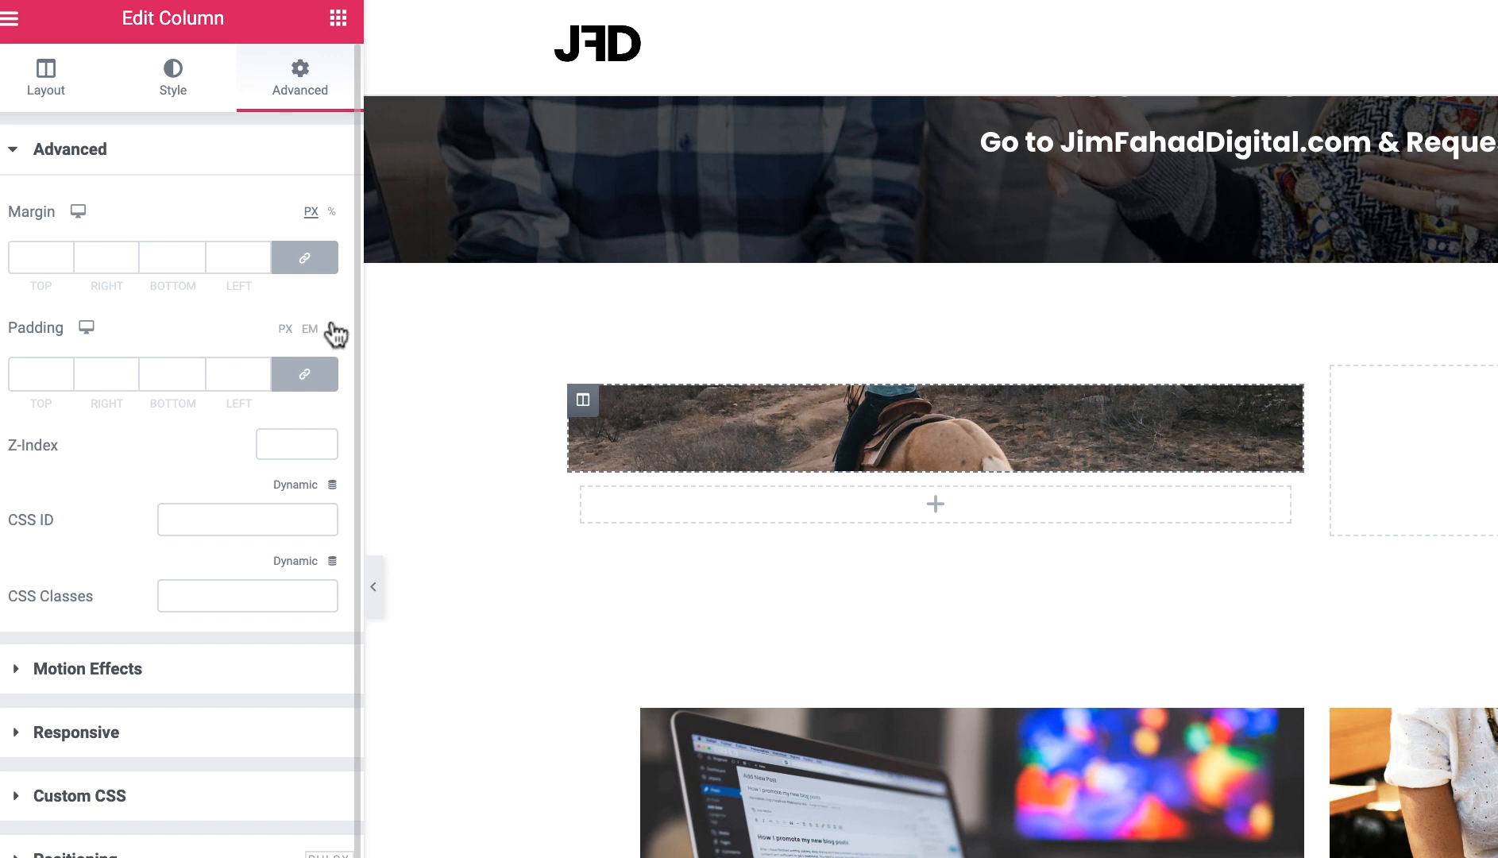
pyautogui.click(304, 375)
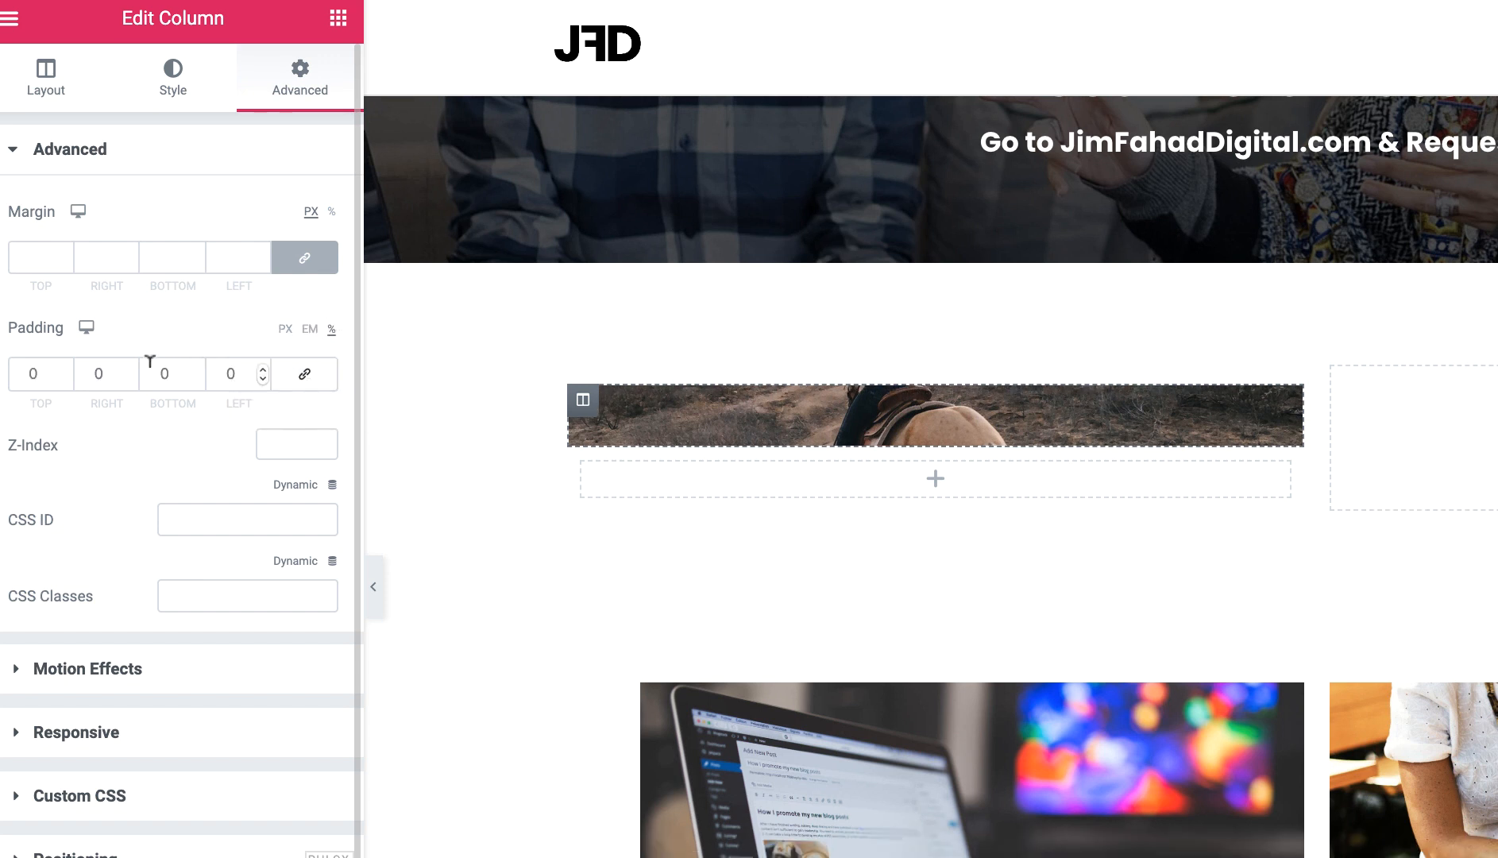
pyautogui.click(36, 364)
pyautogui.write('20')
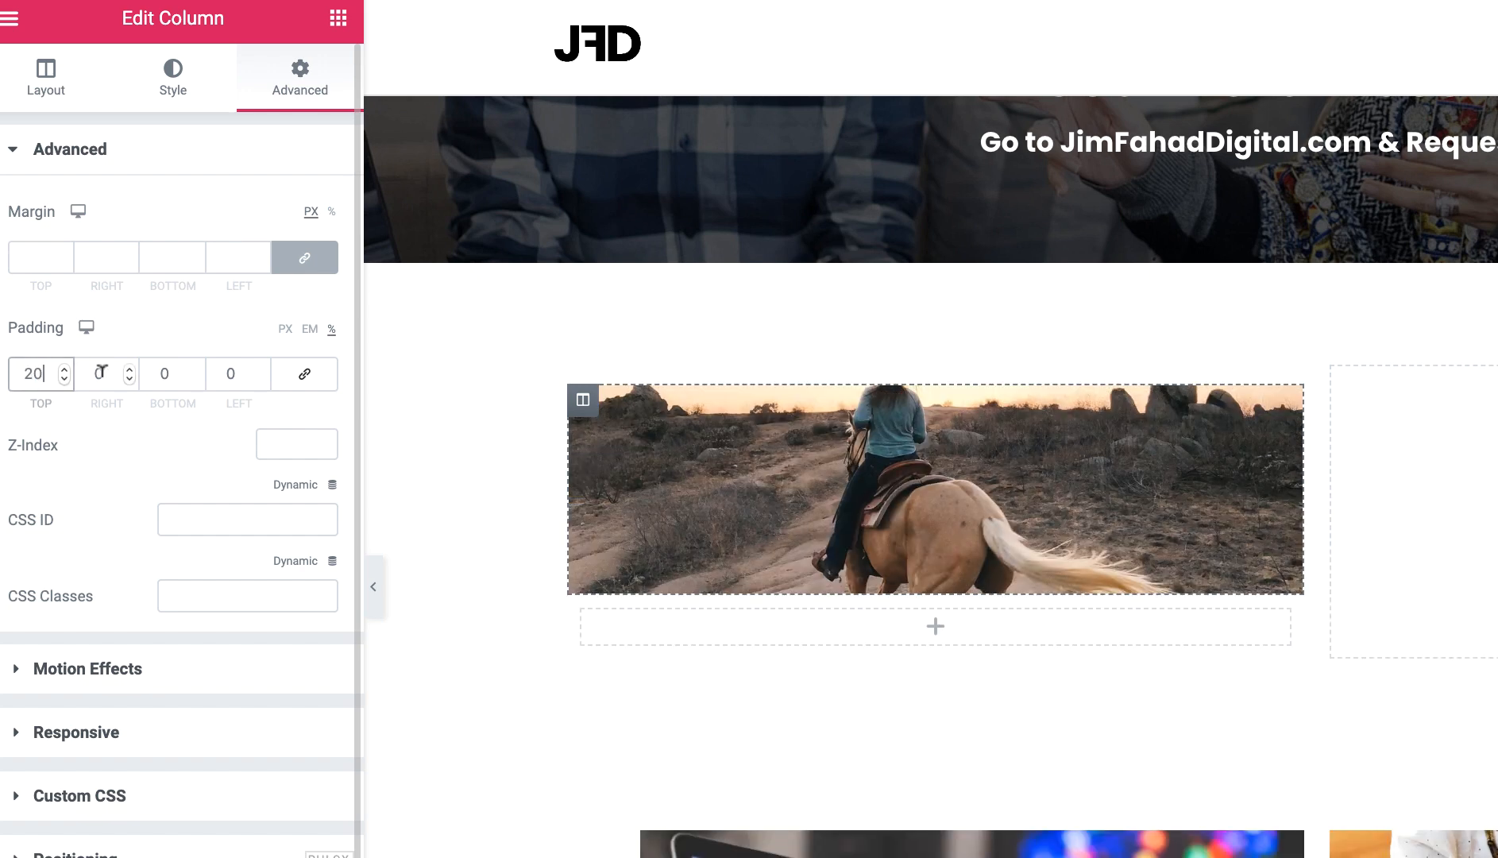
pyautogui.doubleClick(169, 370)
pyautogui.write('20')
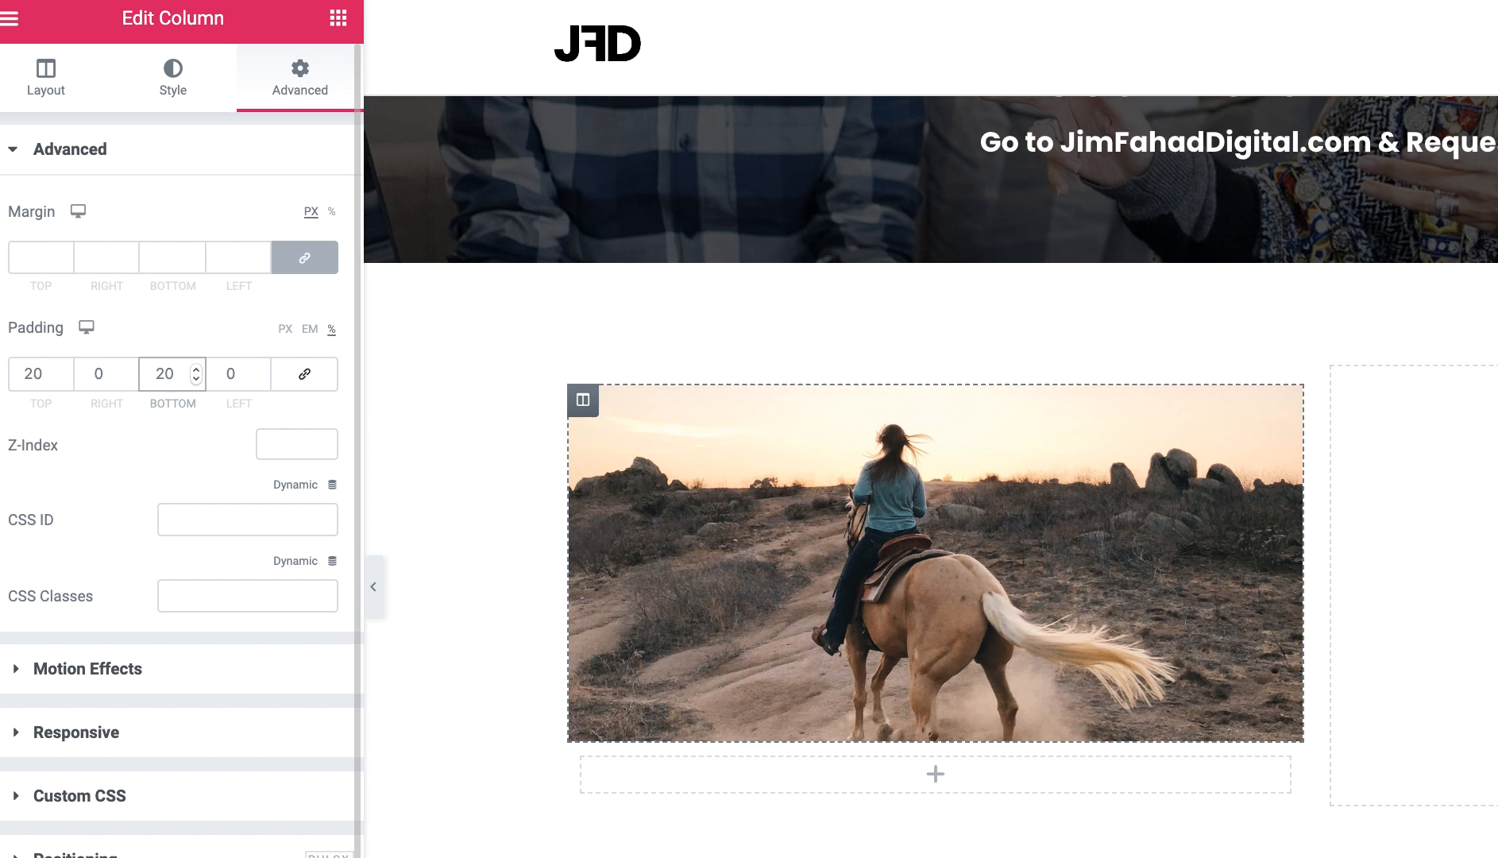
# - Increase the image column's bottom and top padding to 23% each
pyautogui.press('Up')
pyautogui.press('Up')
pyautogui.press('Up')
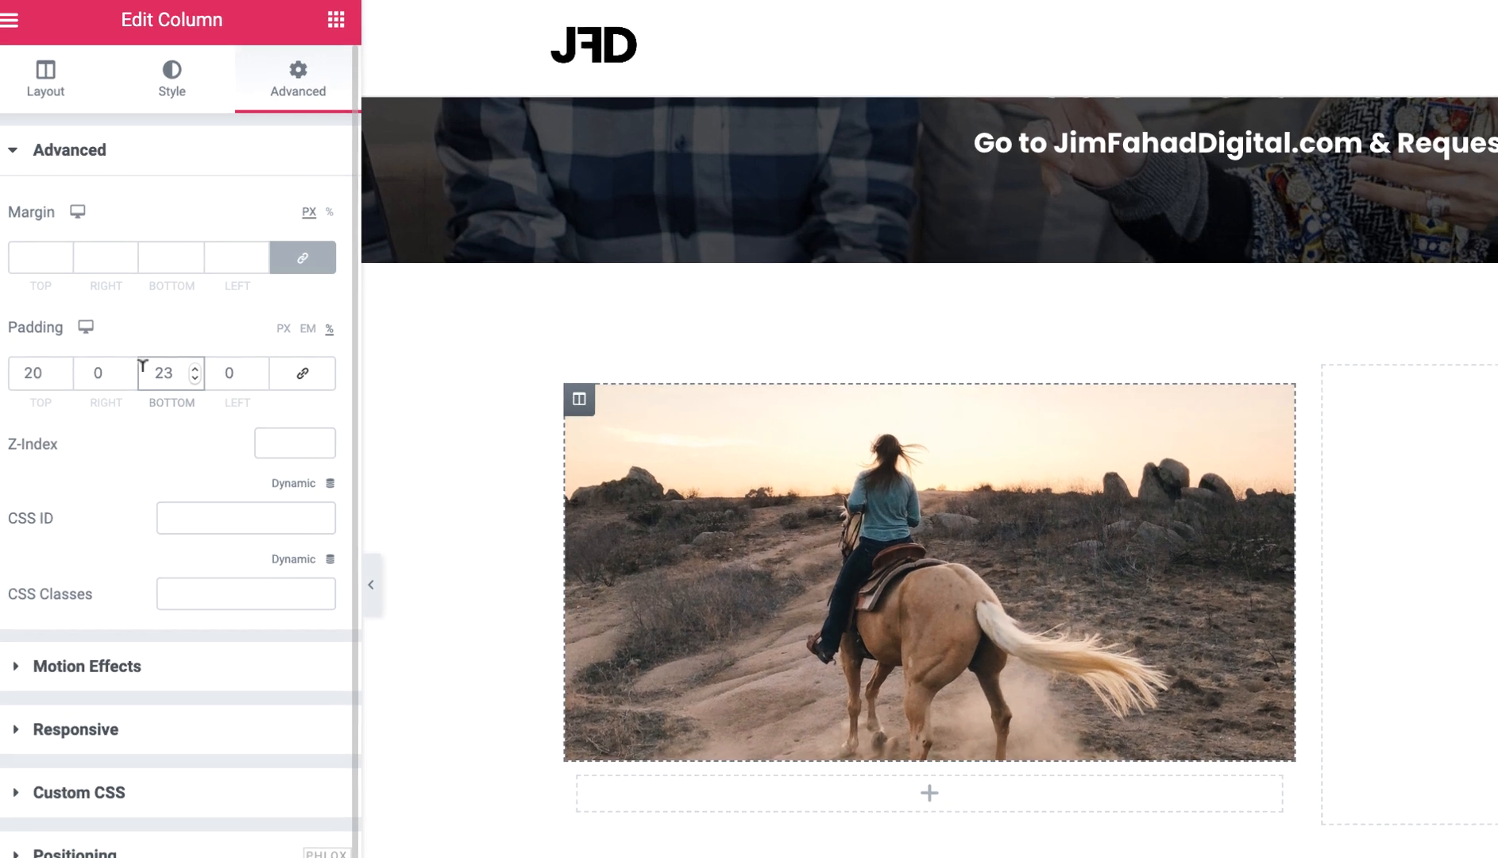
pyautogui.click(47, 368)
pyautogui.press('Up')
pyautogui.press('Up')
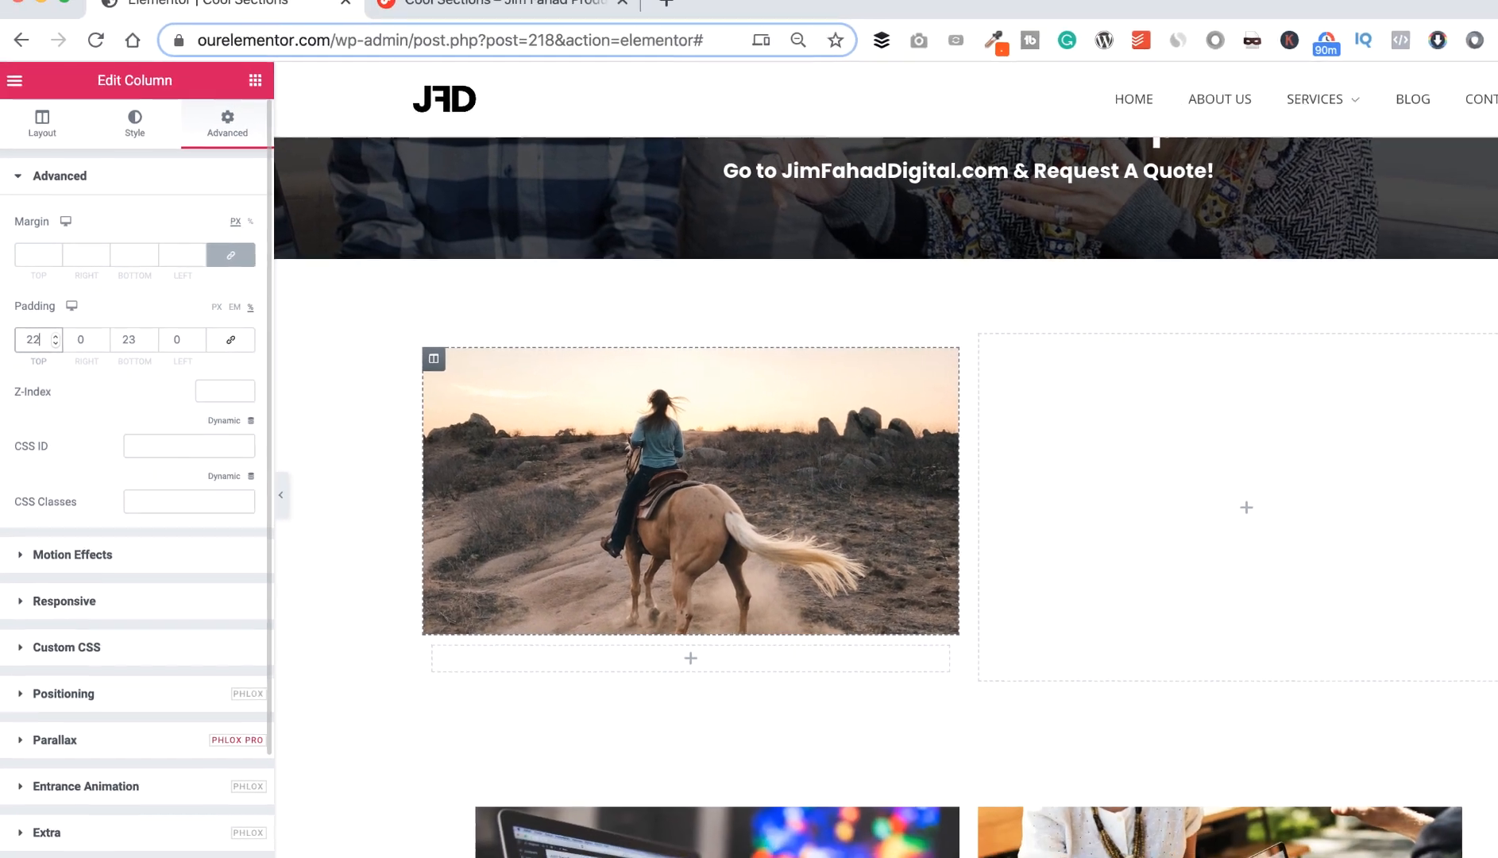
pyautogui.press('Up')
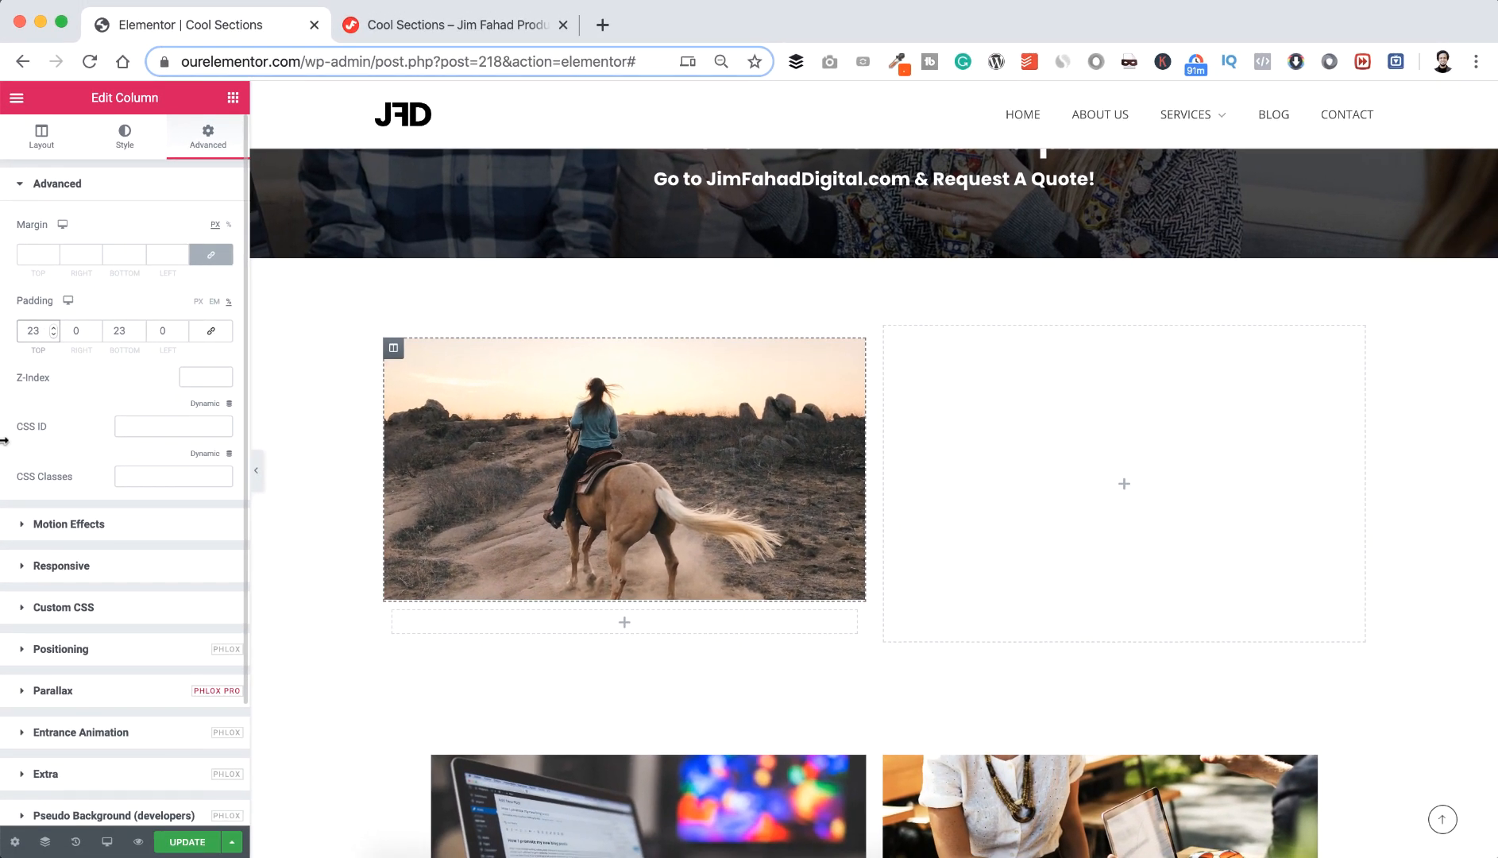
# - Give the lower inner section's column a classic background in the blue #4054B2
pyautogui.scroll(-5, 459, 574)
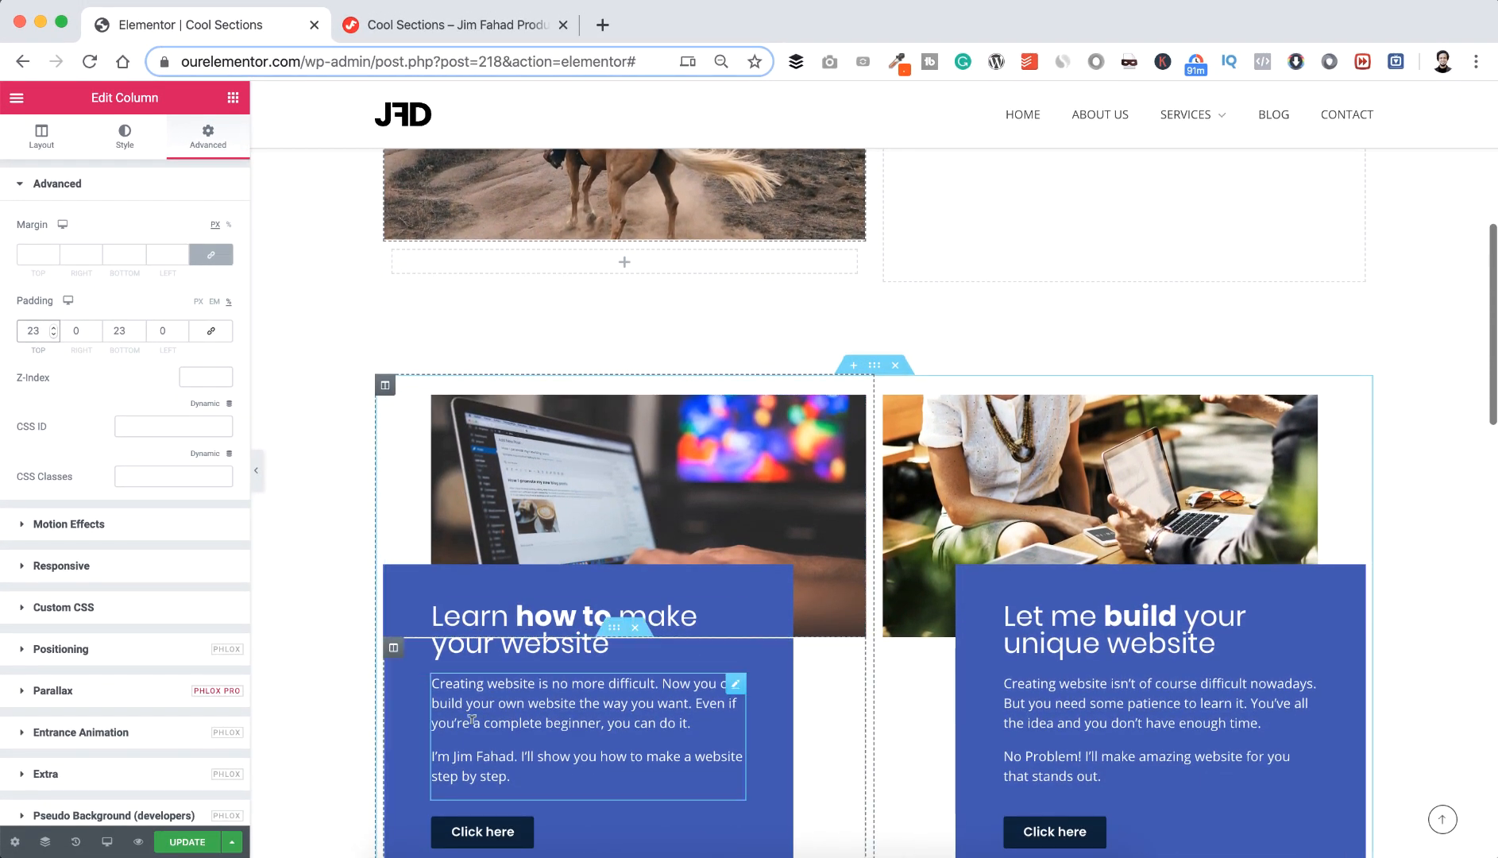
pyautogui.scroll(4, 530, 273)
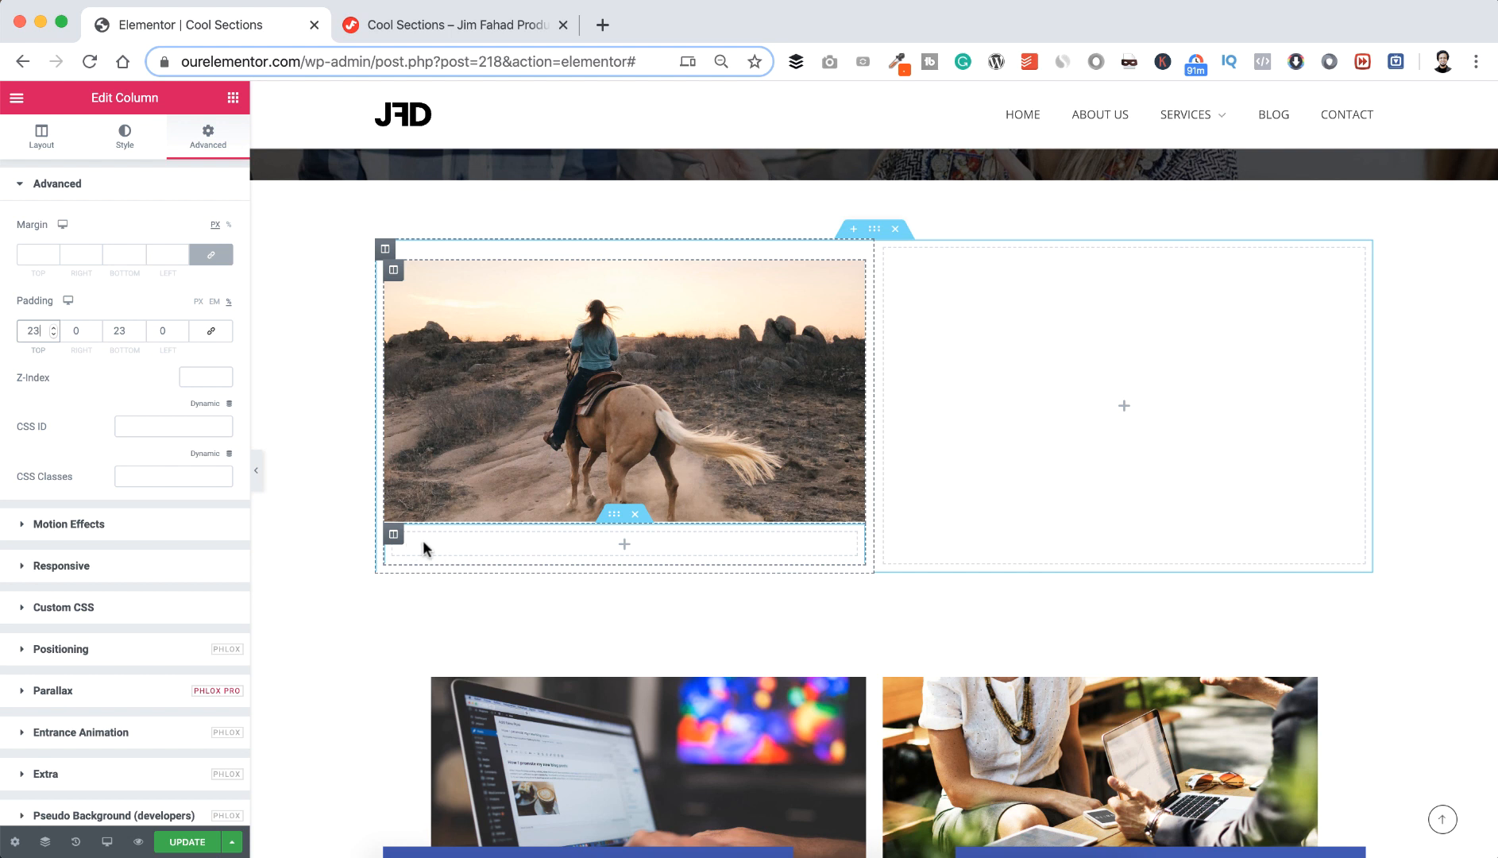
pyautogui.click(394, 537)
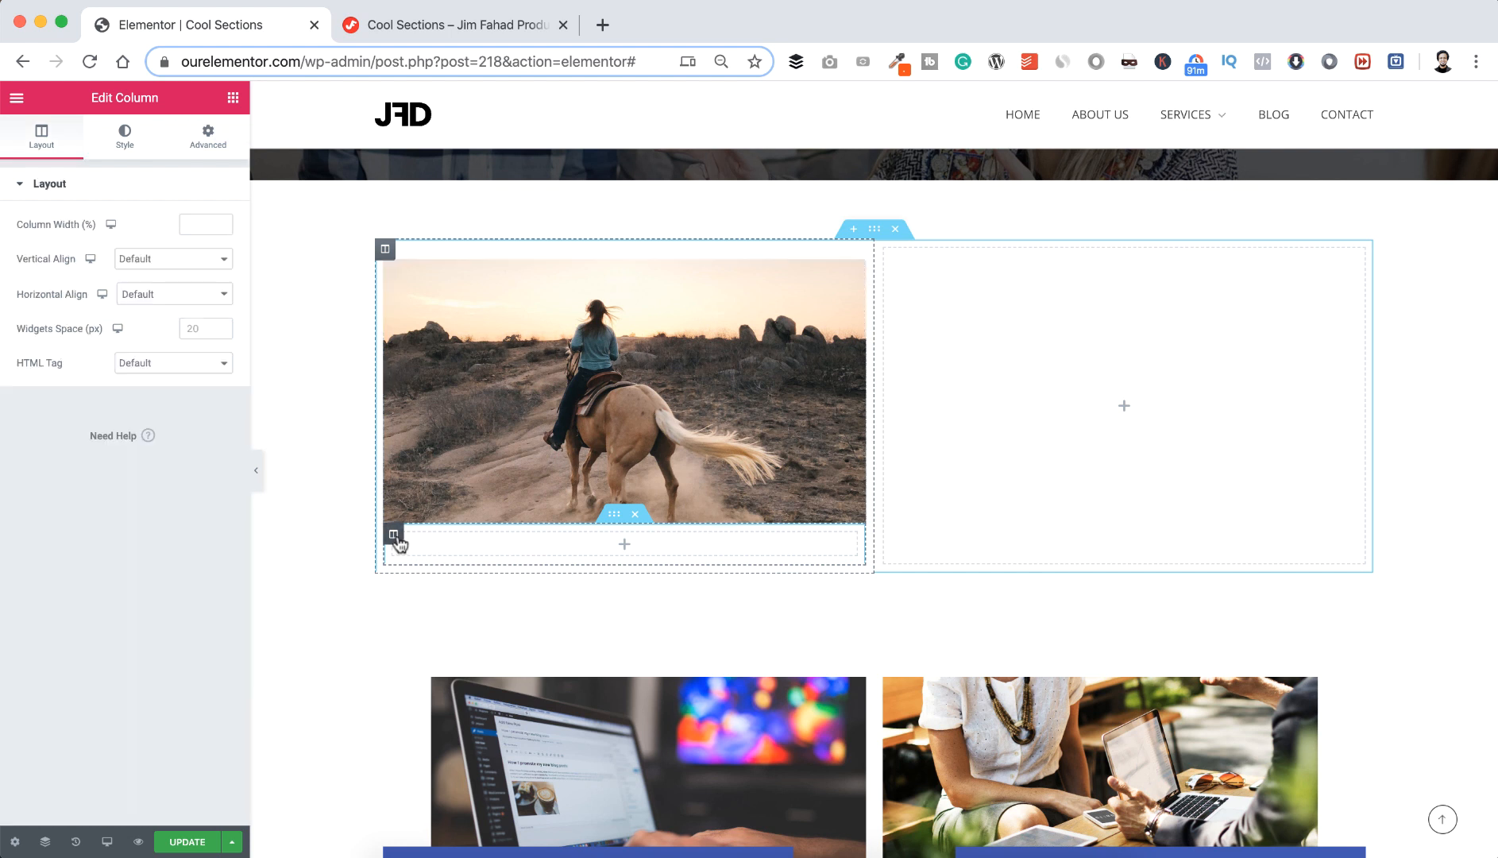
pyautogui.click(125, 139)
pyautogui.click(128, 265)
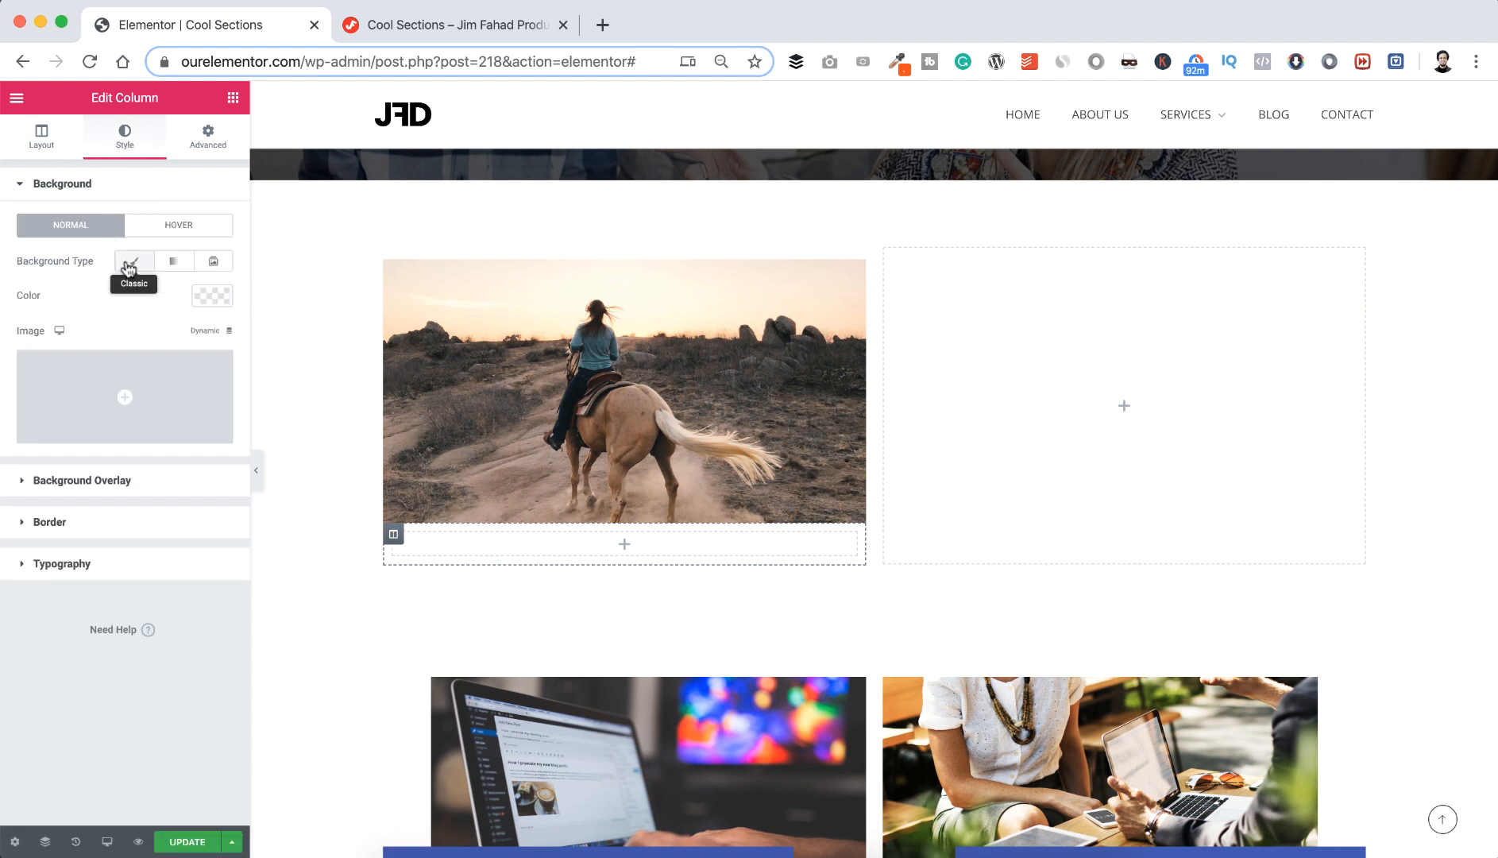
pyautogui.click(208, 298)
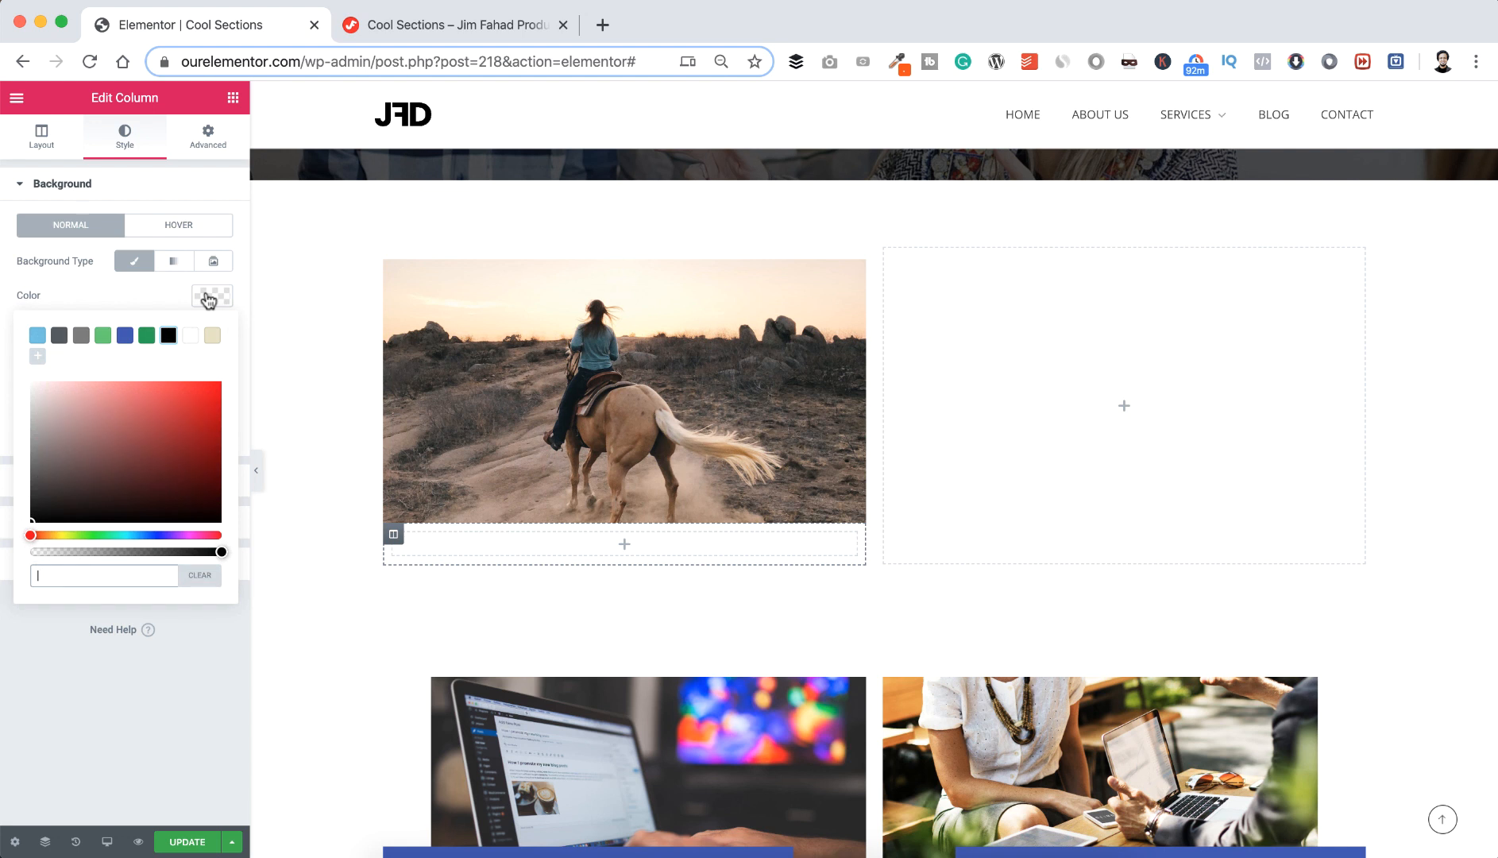
pyautogui.click(125, 336)
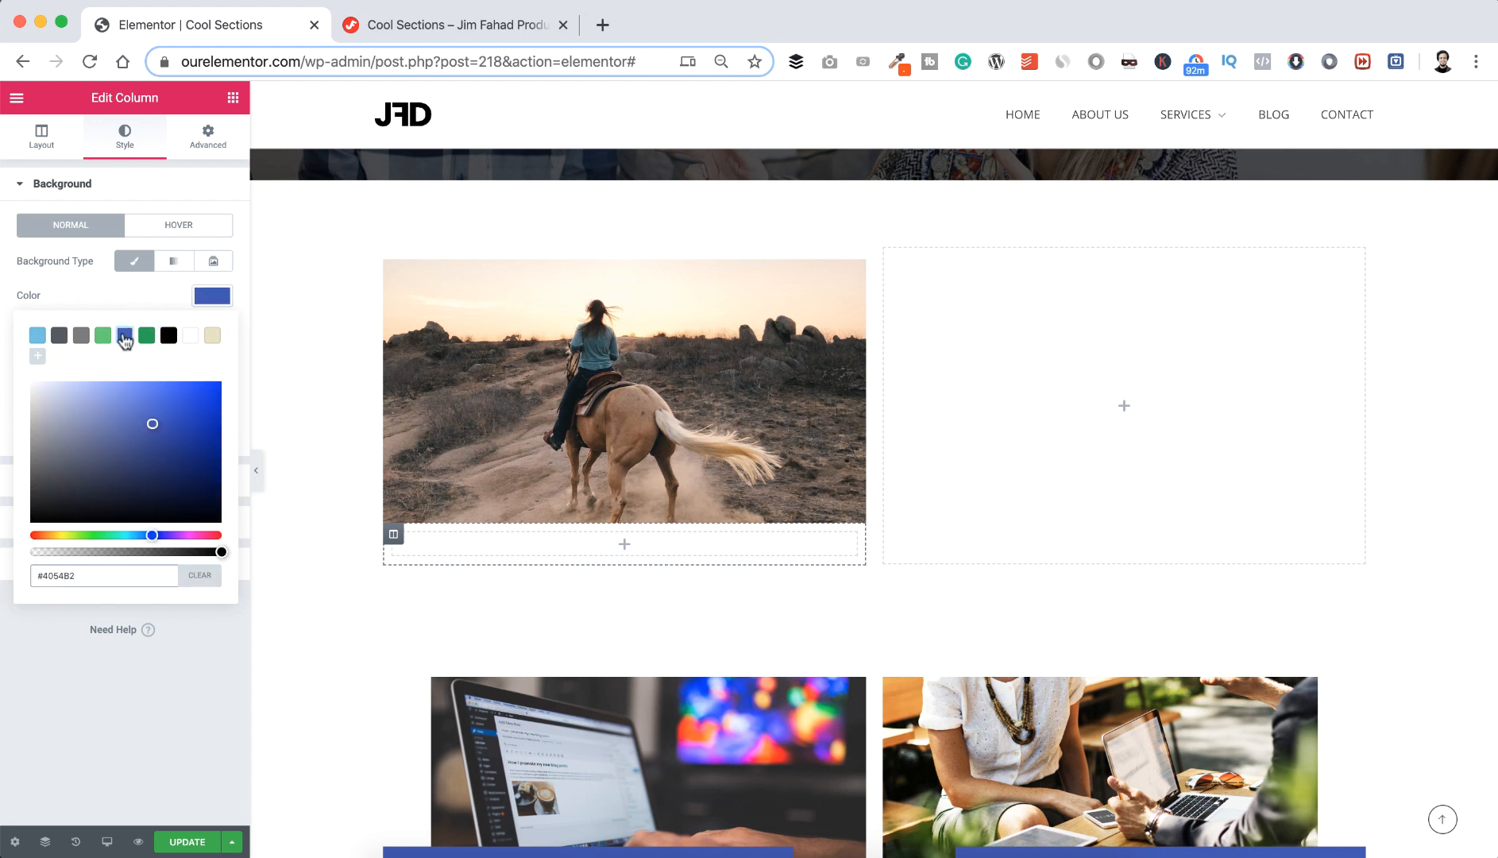
pyautogui.click(106, 282)
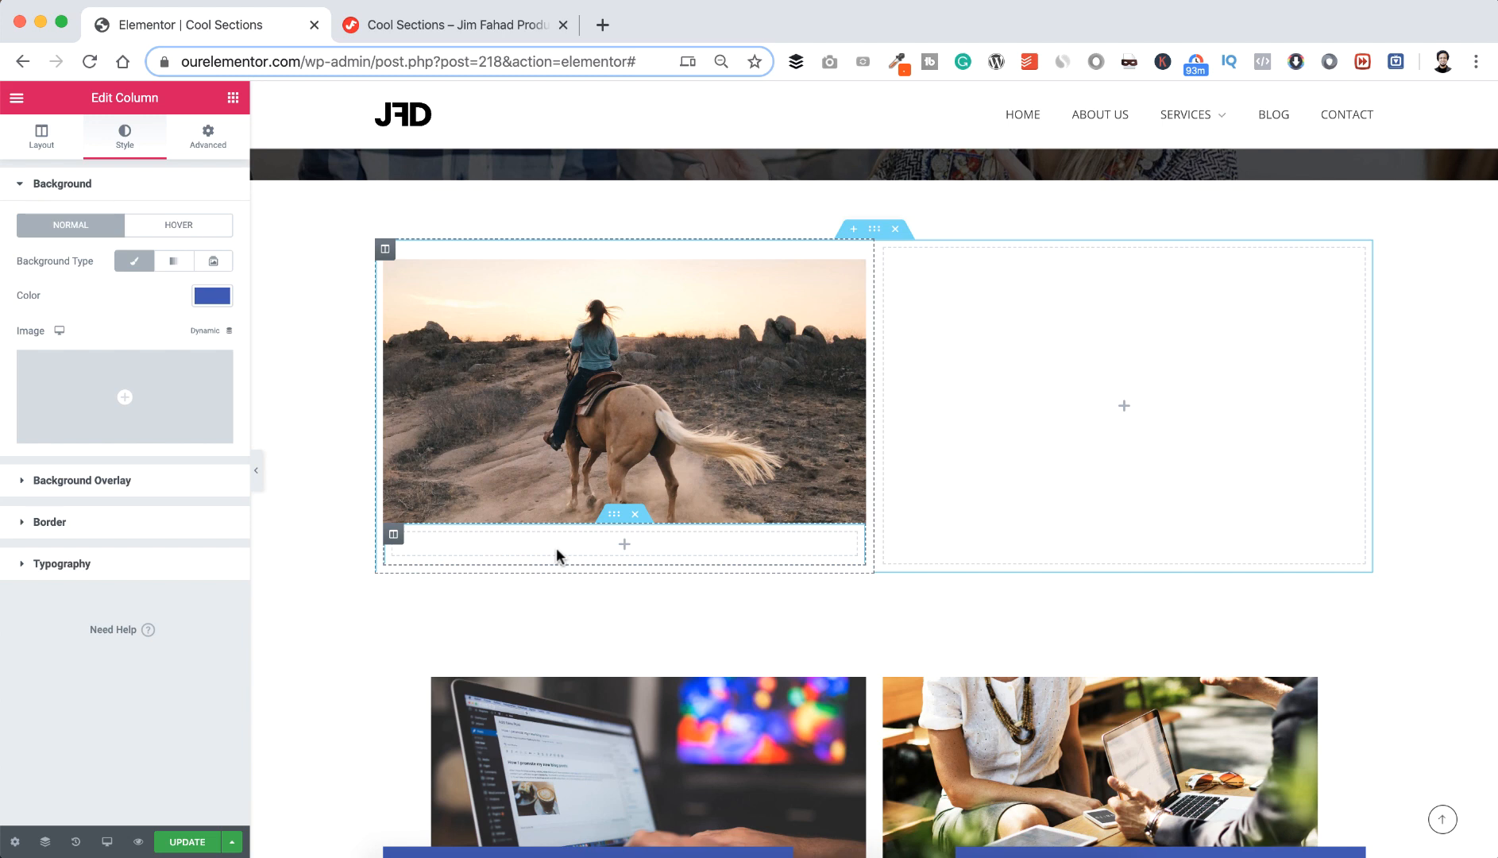
# - Add a Heading widget to the blue lower inner column beneath the horse image
pyautogui.scroll(-3, 526, 610)
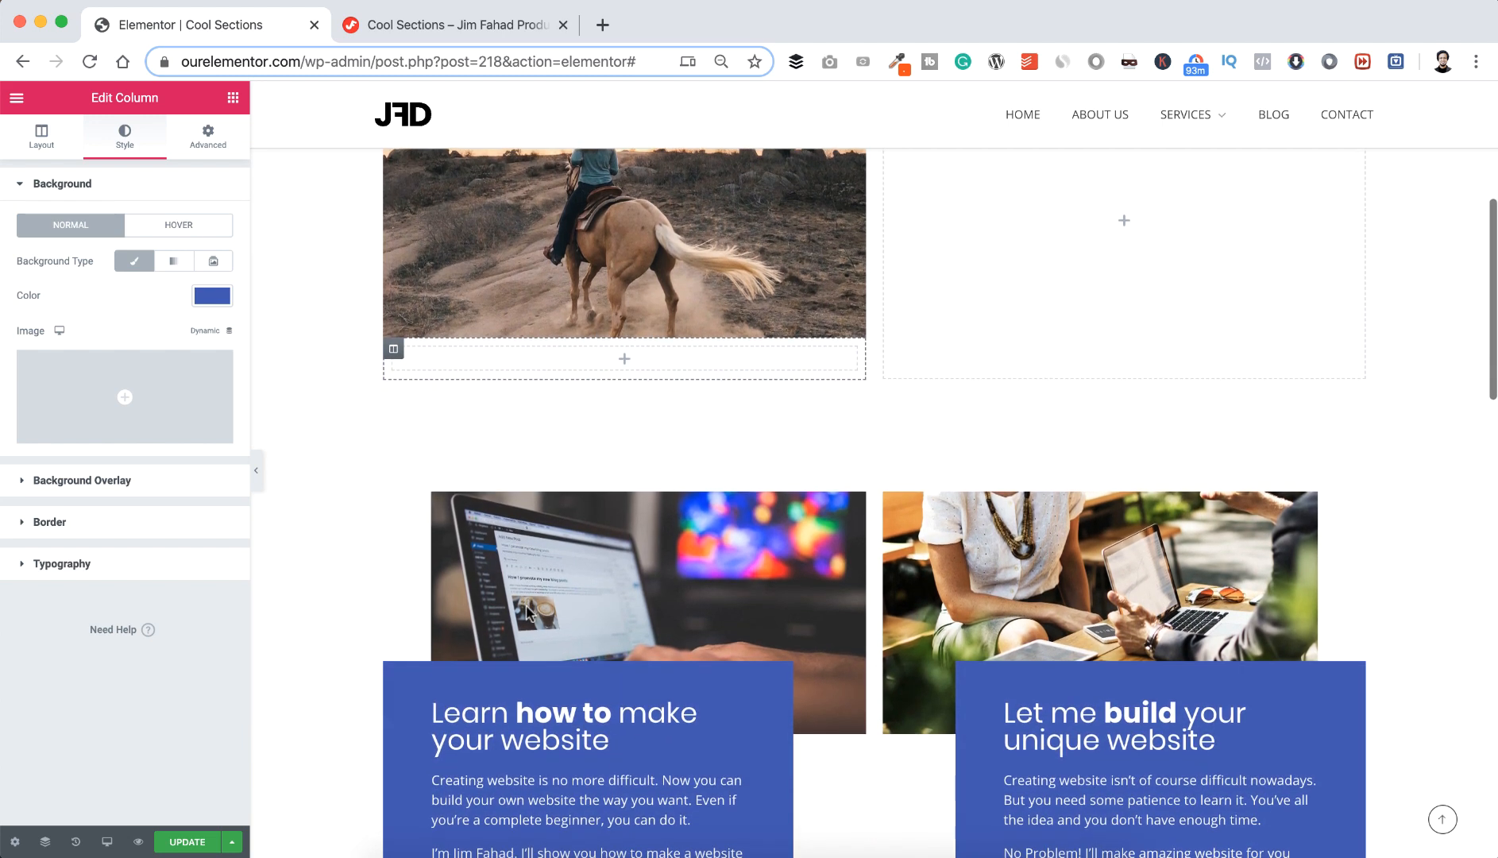
pyautogui.scroll(1, 526, 612)
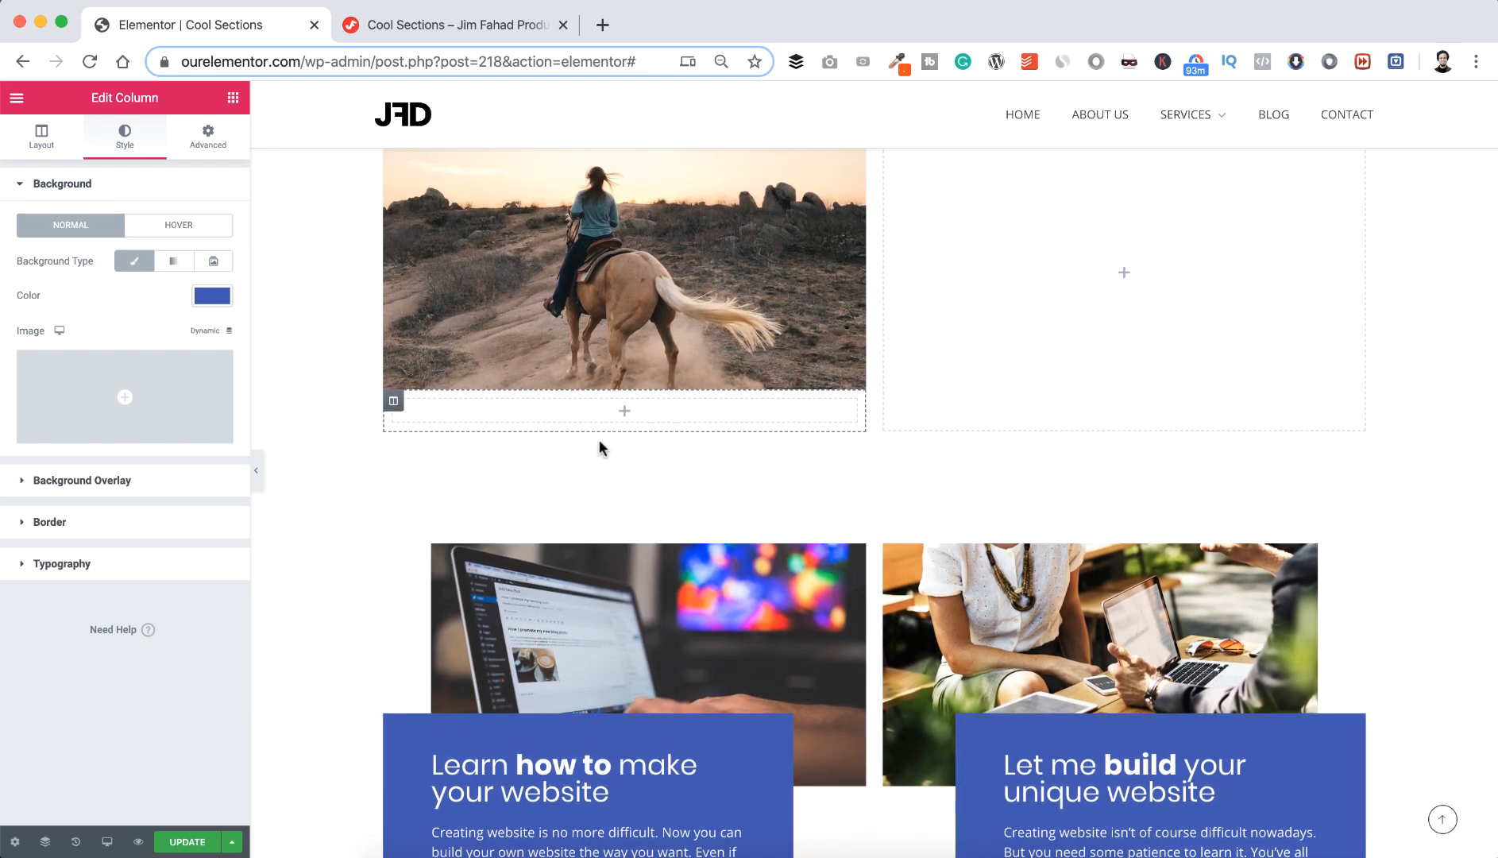
pyautogui.click(628, 416)
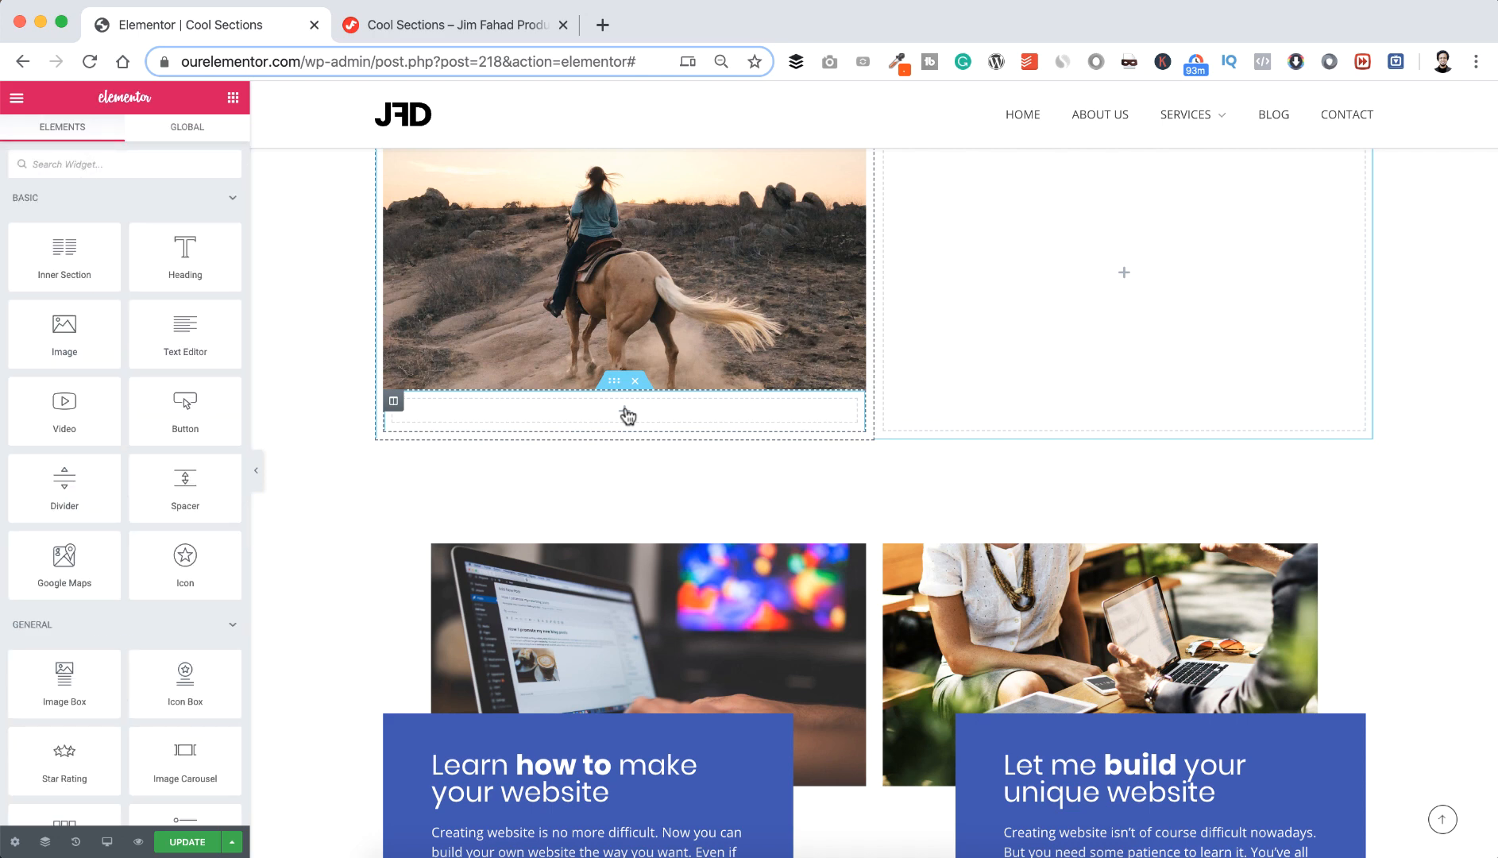
pyautogui.moveTo(185, 246); pyautogui.dragTo(617, 405)
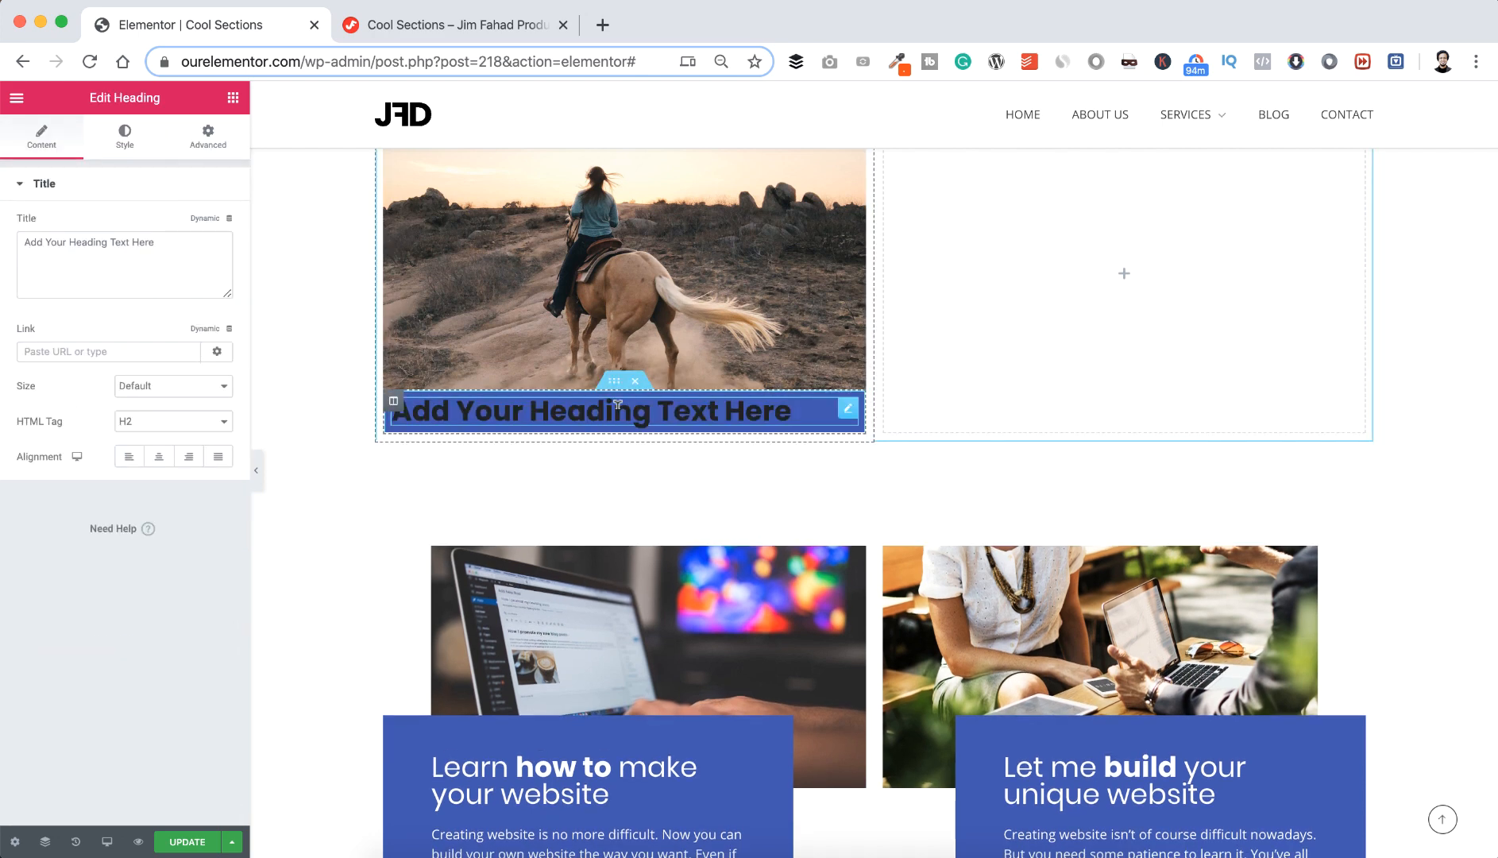
# - Copy the title "Learn <b>how to</b> make your website" from the existing card's heading and replace the new heading's text with it
pyautogui.click(561, 769)
pyautogui.tripleClick(152, 241)
pyautogui.press('super+c')
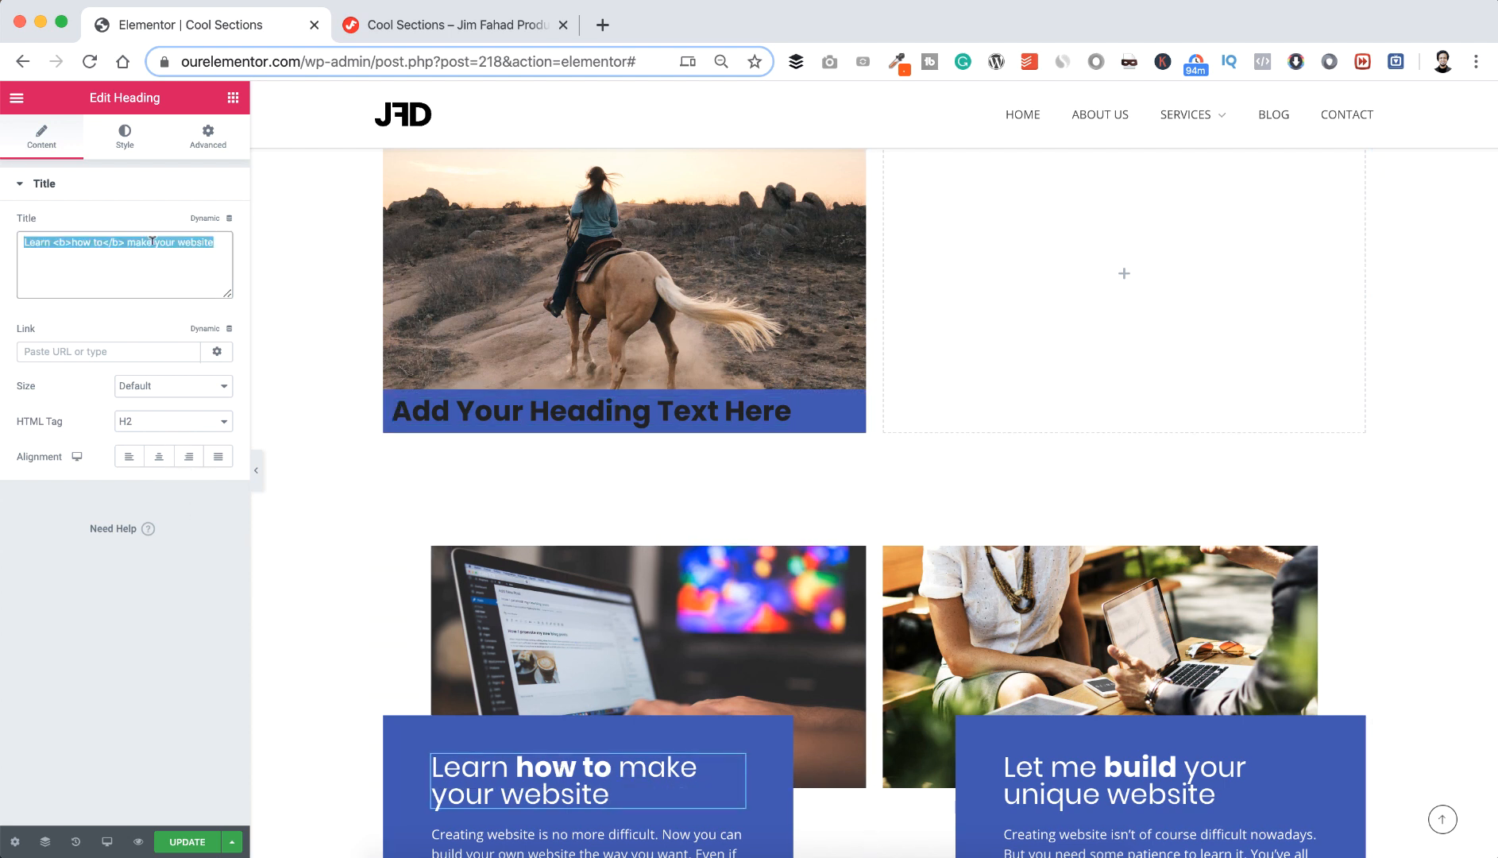
pyautogui.click(548, 413)
pyautogui.tripleClick(158, 247)
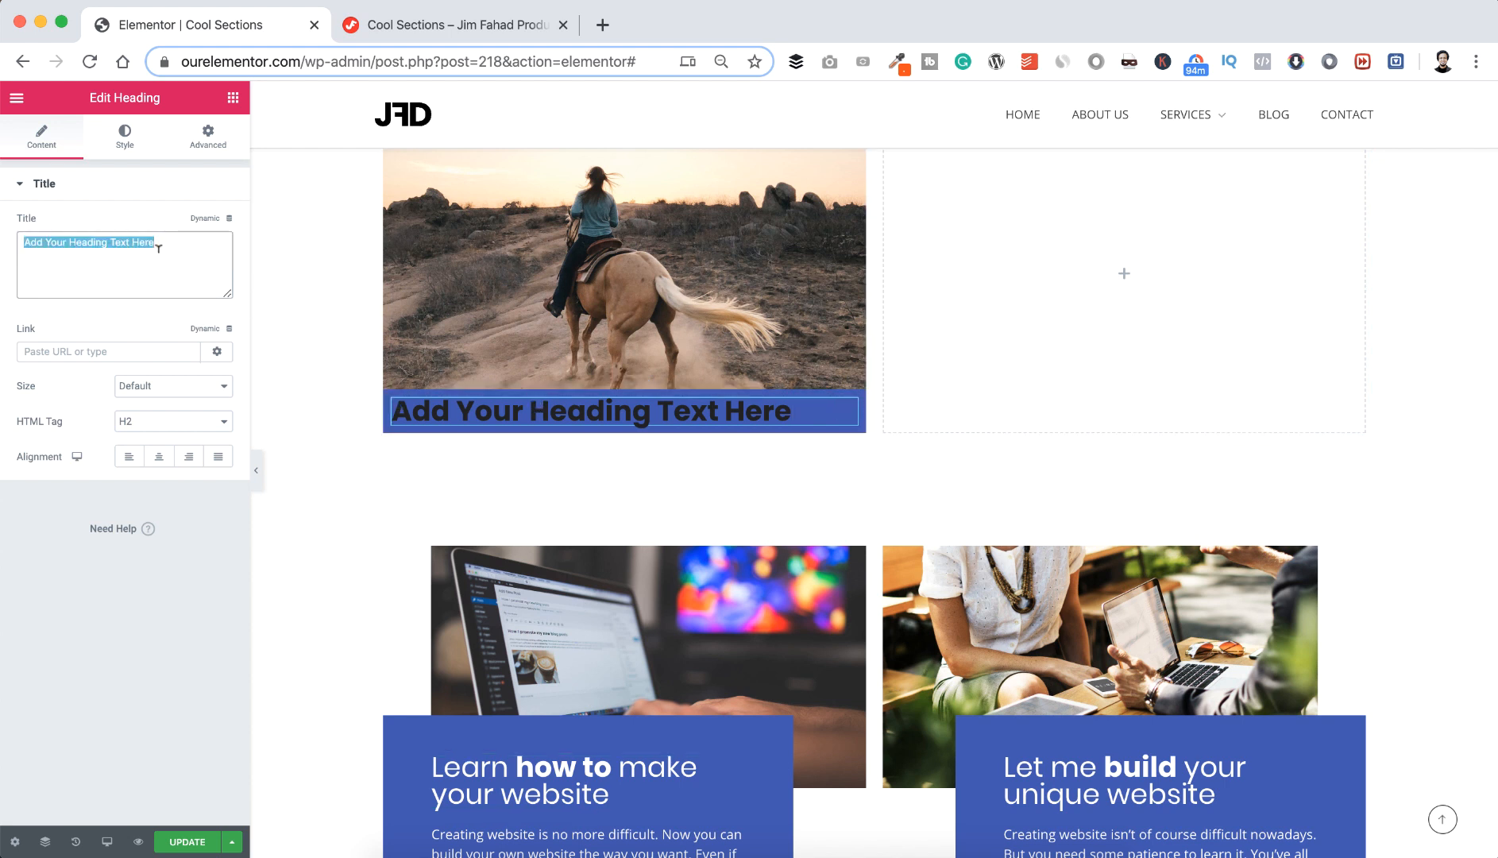
pyautogui.press('super+v')
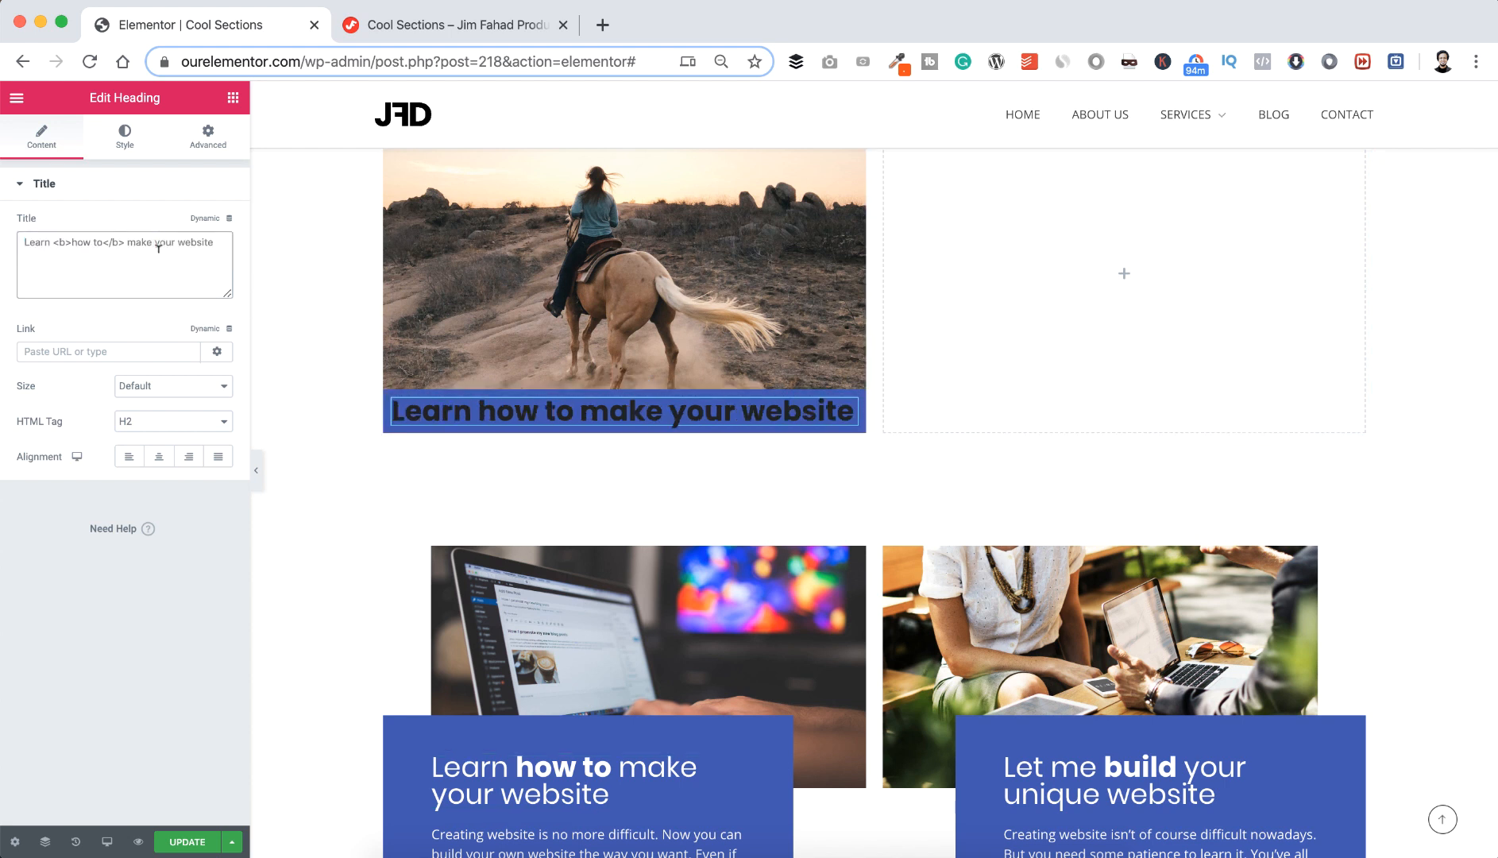
# - Set the new heading's text color to white and its font weight to Normal
pyautogui.click(130, 143)
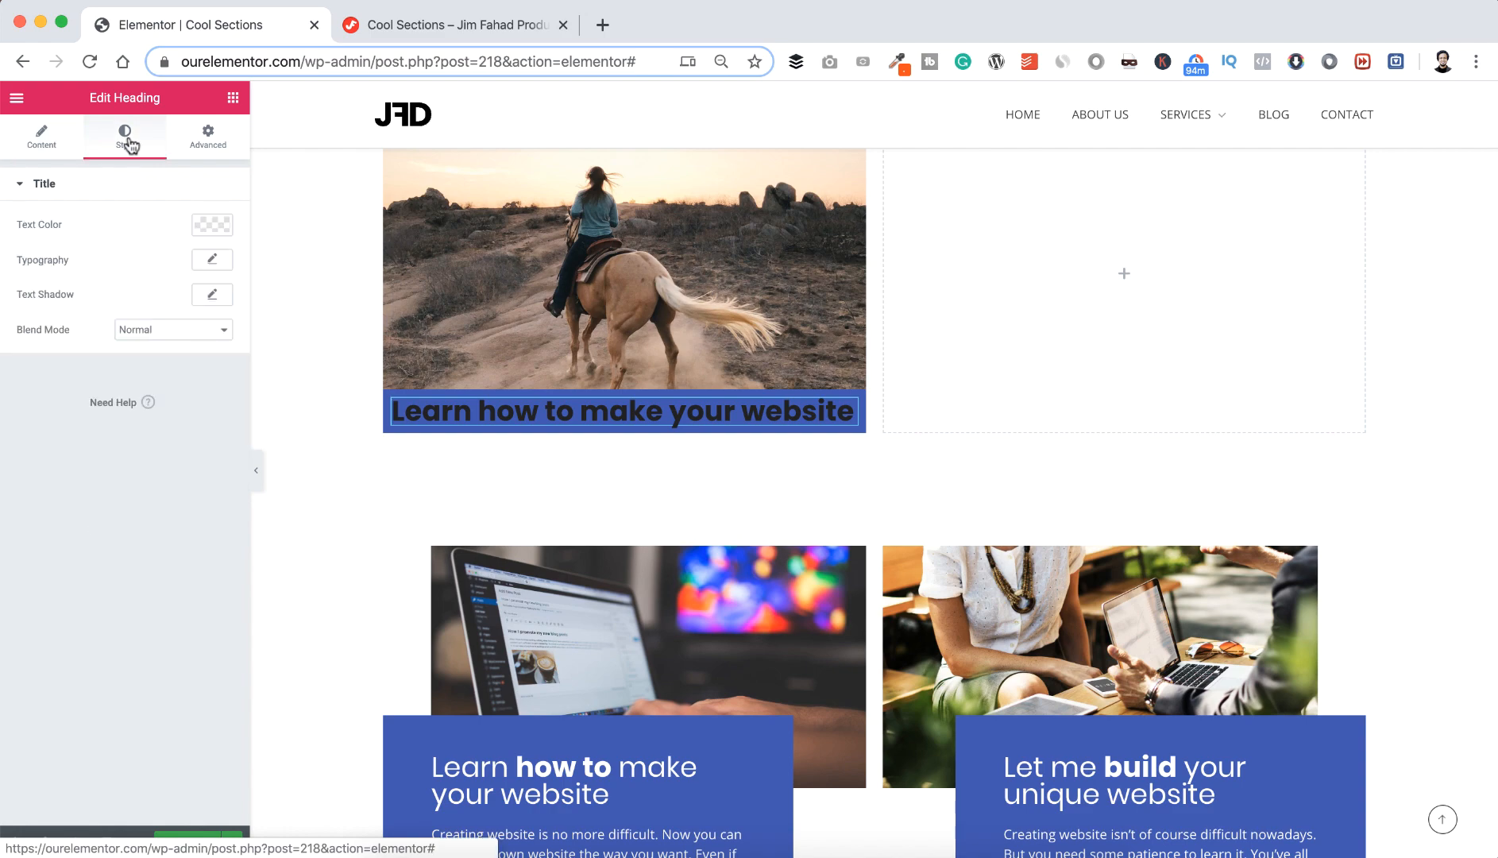
pyautogui.click(209, 224)
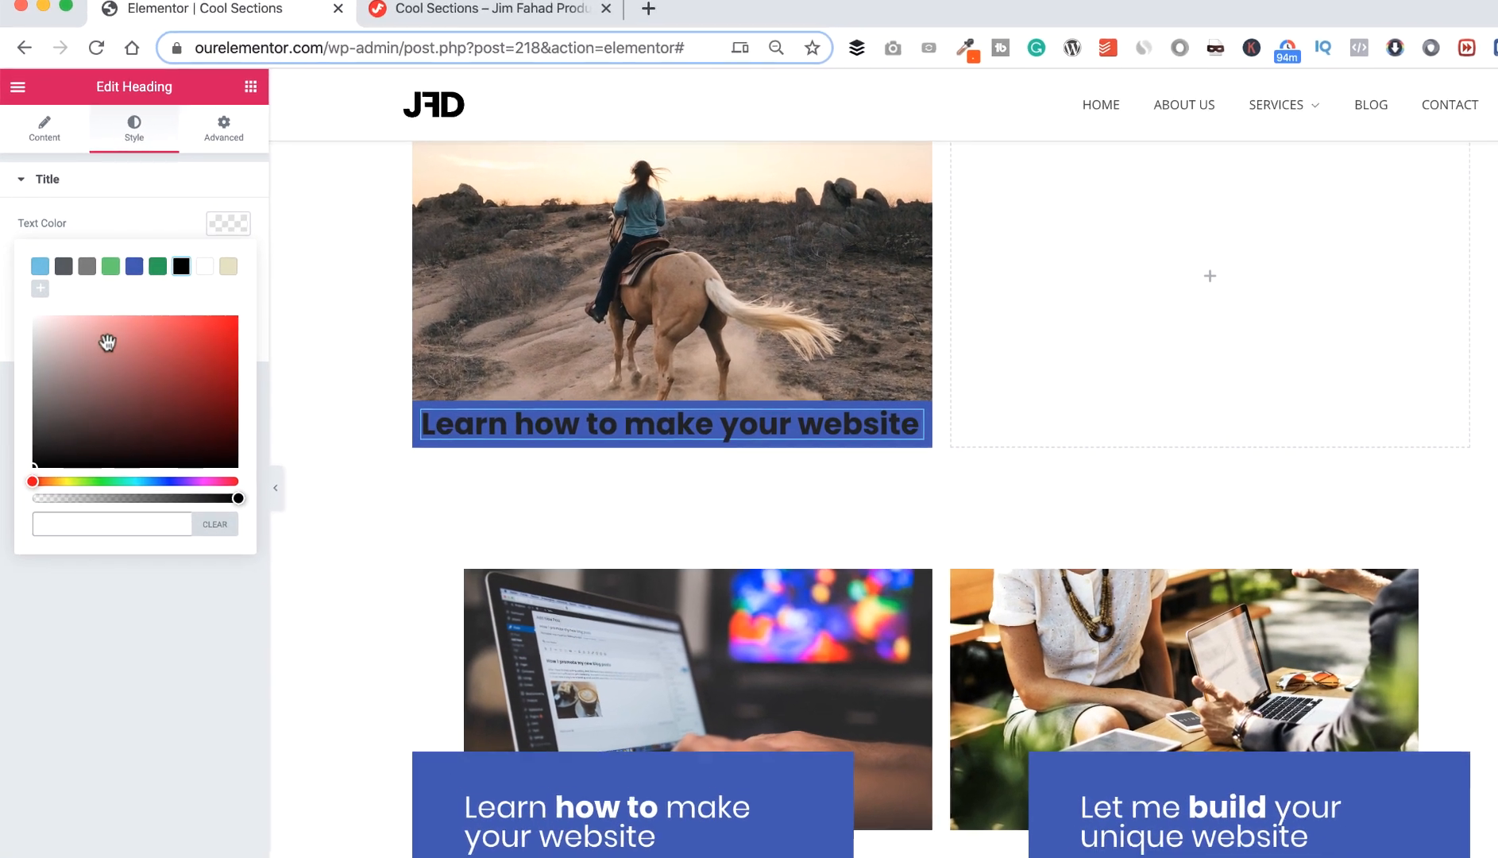
pyautogui.moveTo(107, 343); pyautogui.dragTo(29, 316)
pyautogui.click(81, 193)
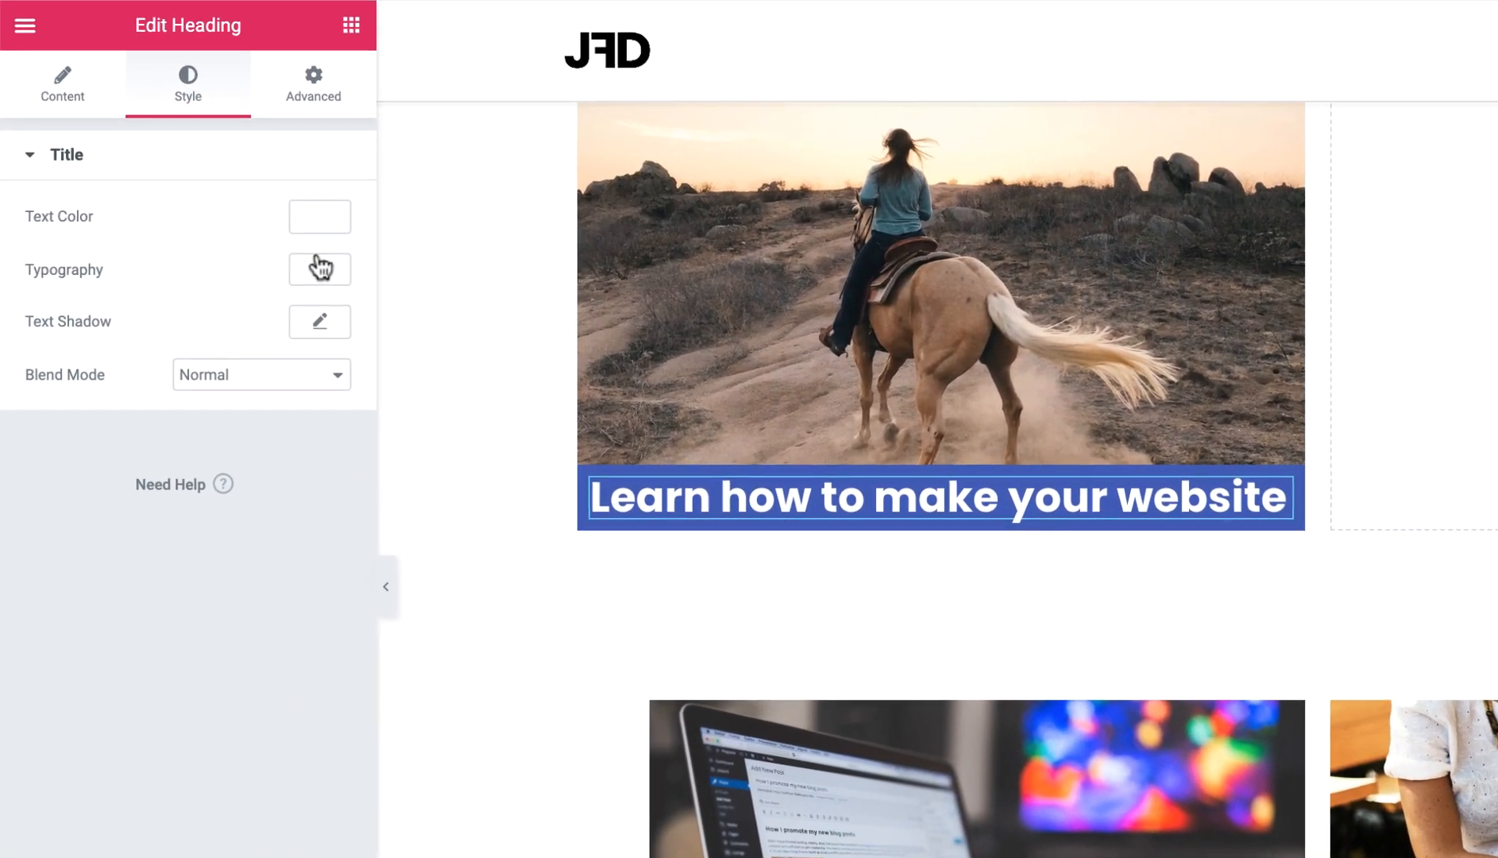
pyautogui.click(309, 268)
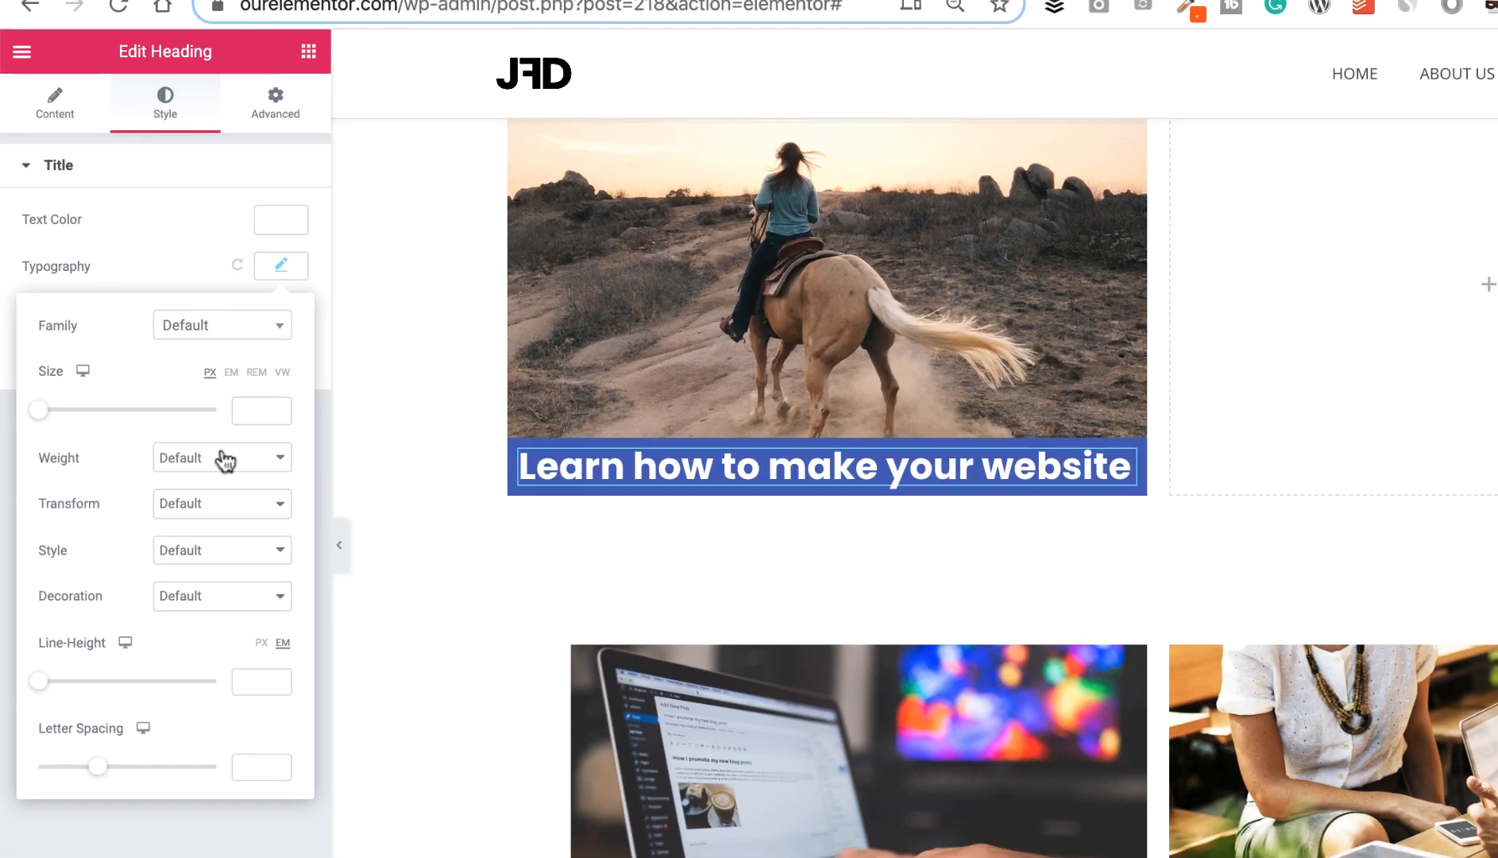
pyautogui.click(256, 491)
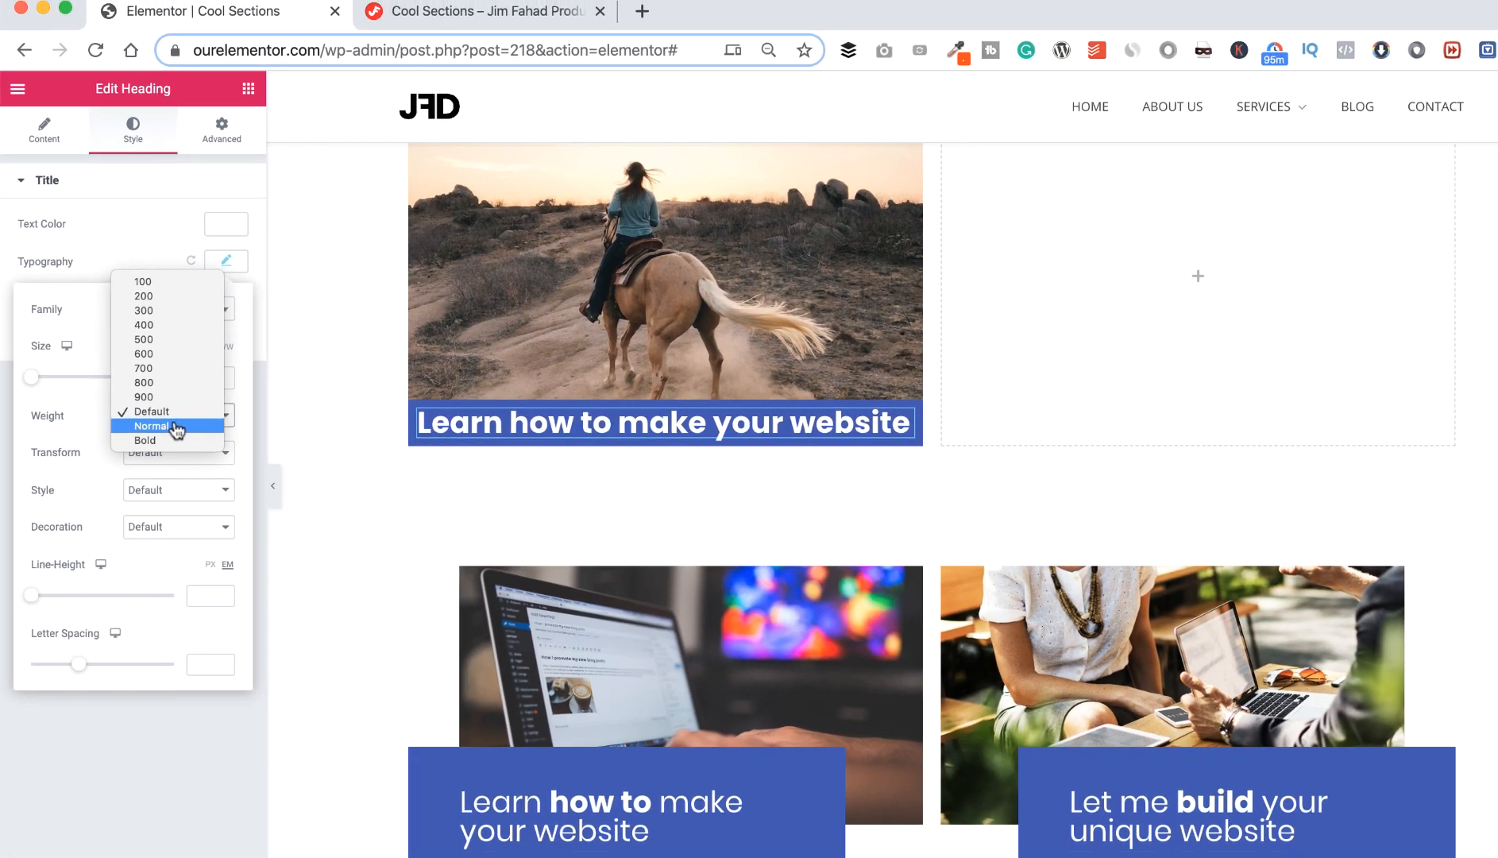
pyautogui.click(171, 444)
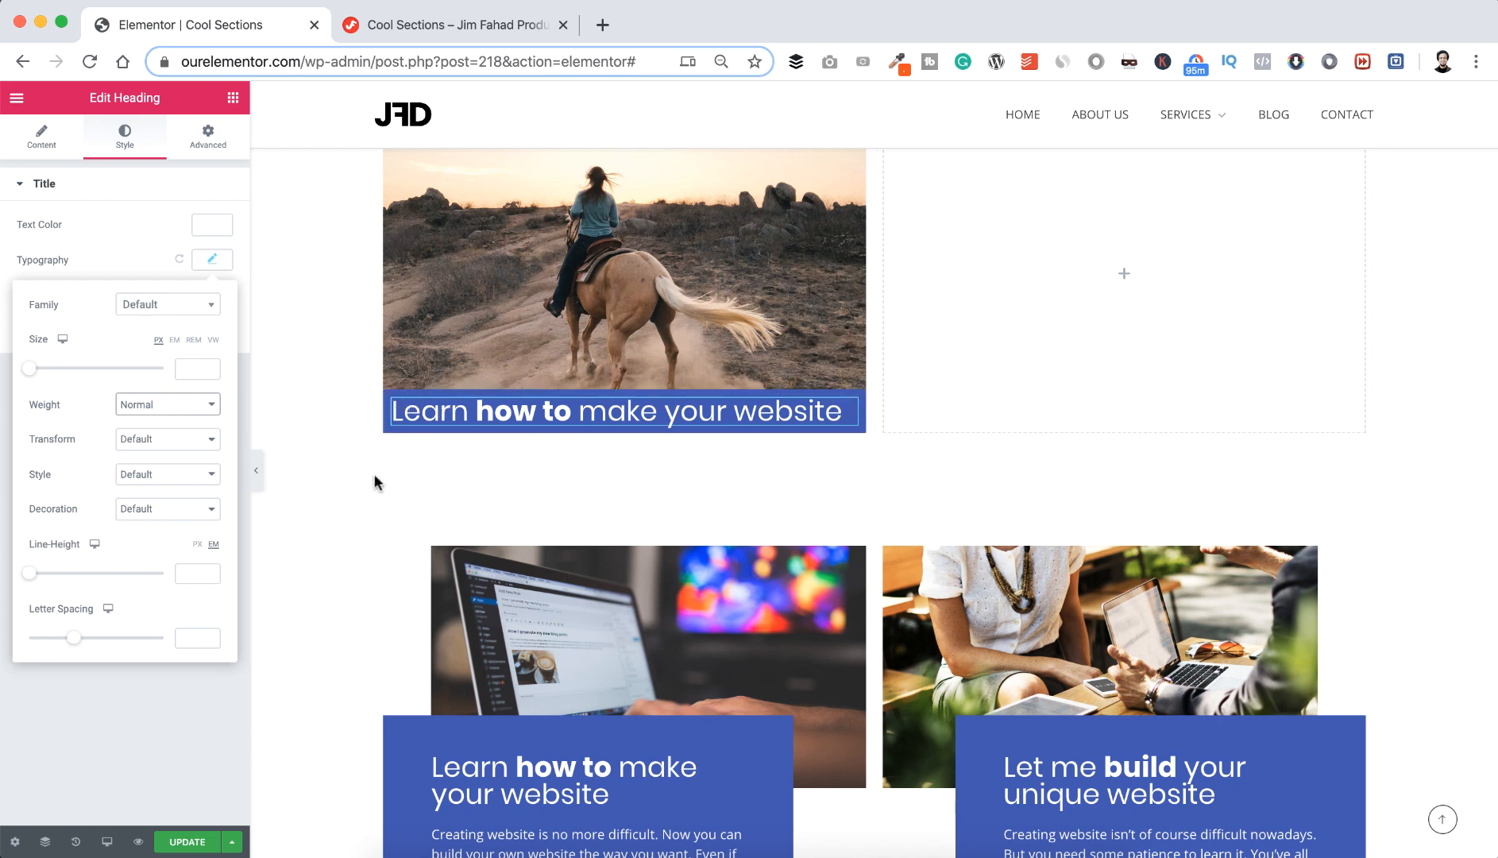
# - Add a Text Editor widget below the new heading and set its text color to white
pyautogui.scroll(-3, 374, 481)
pyautogui.scroll(4, 490, 358)
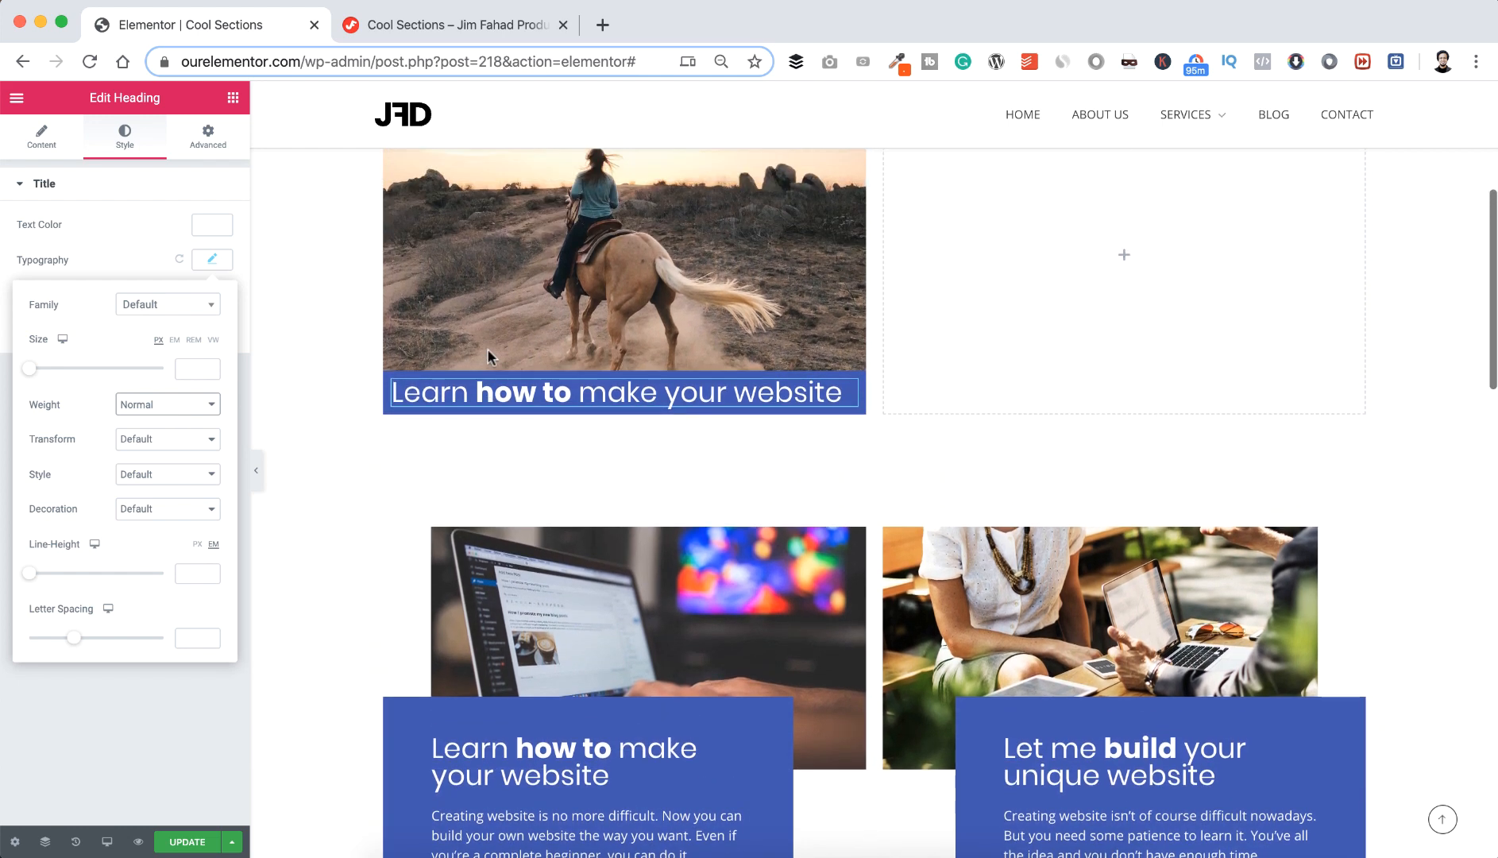
pyautogui.click(232, 98)
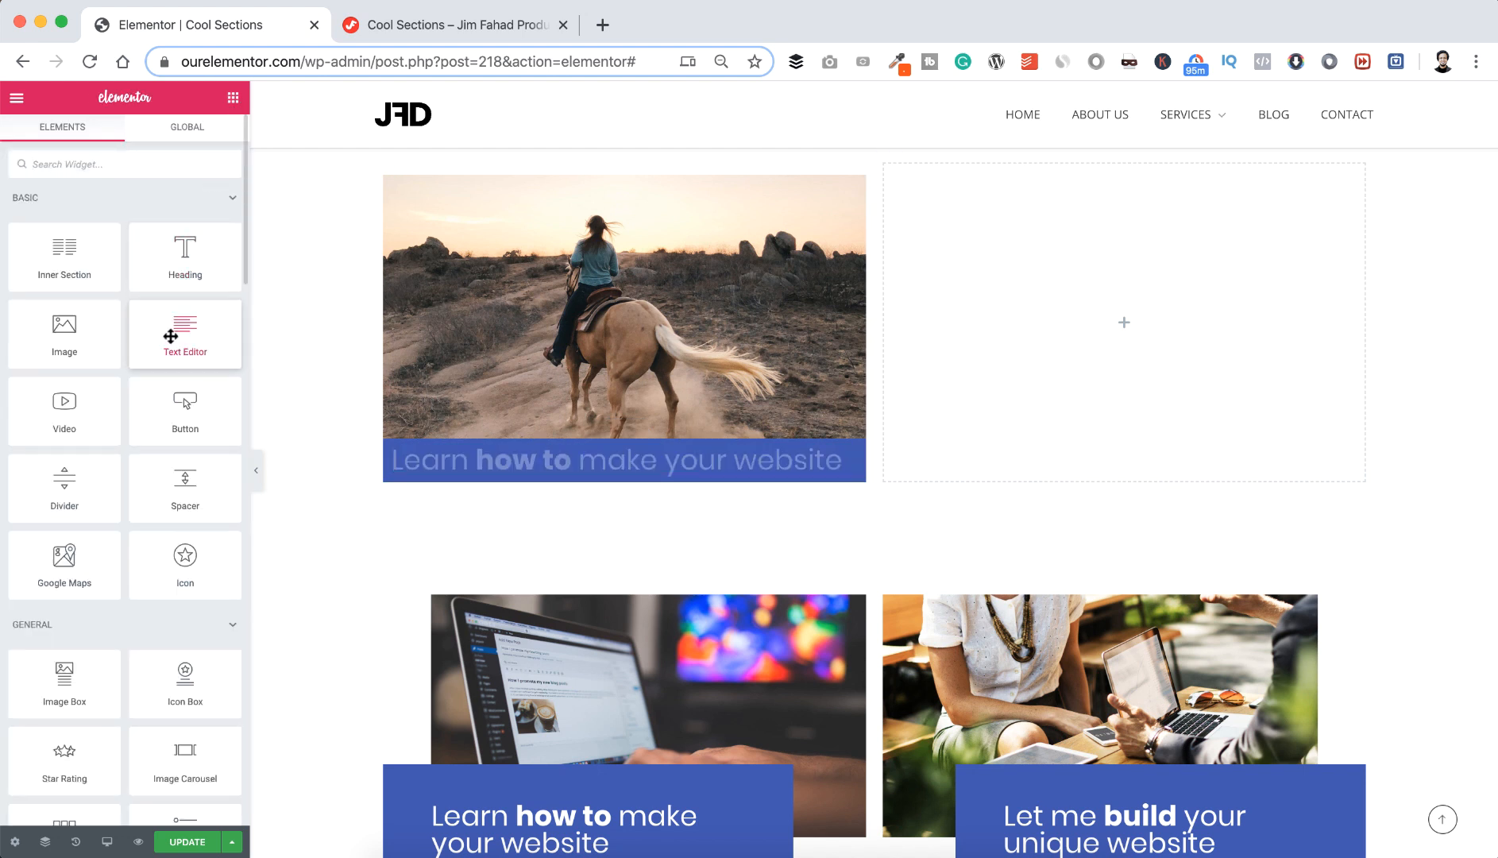
pyautogui.moveTo(170, 336); pyautogui.dragTo(557, 473)
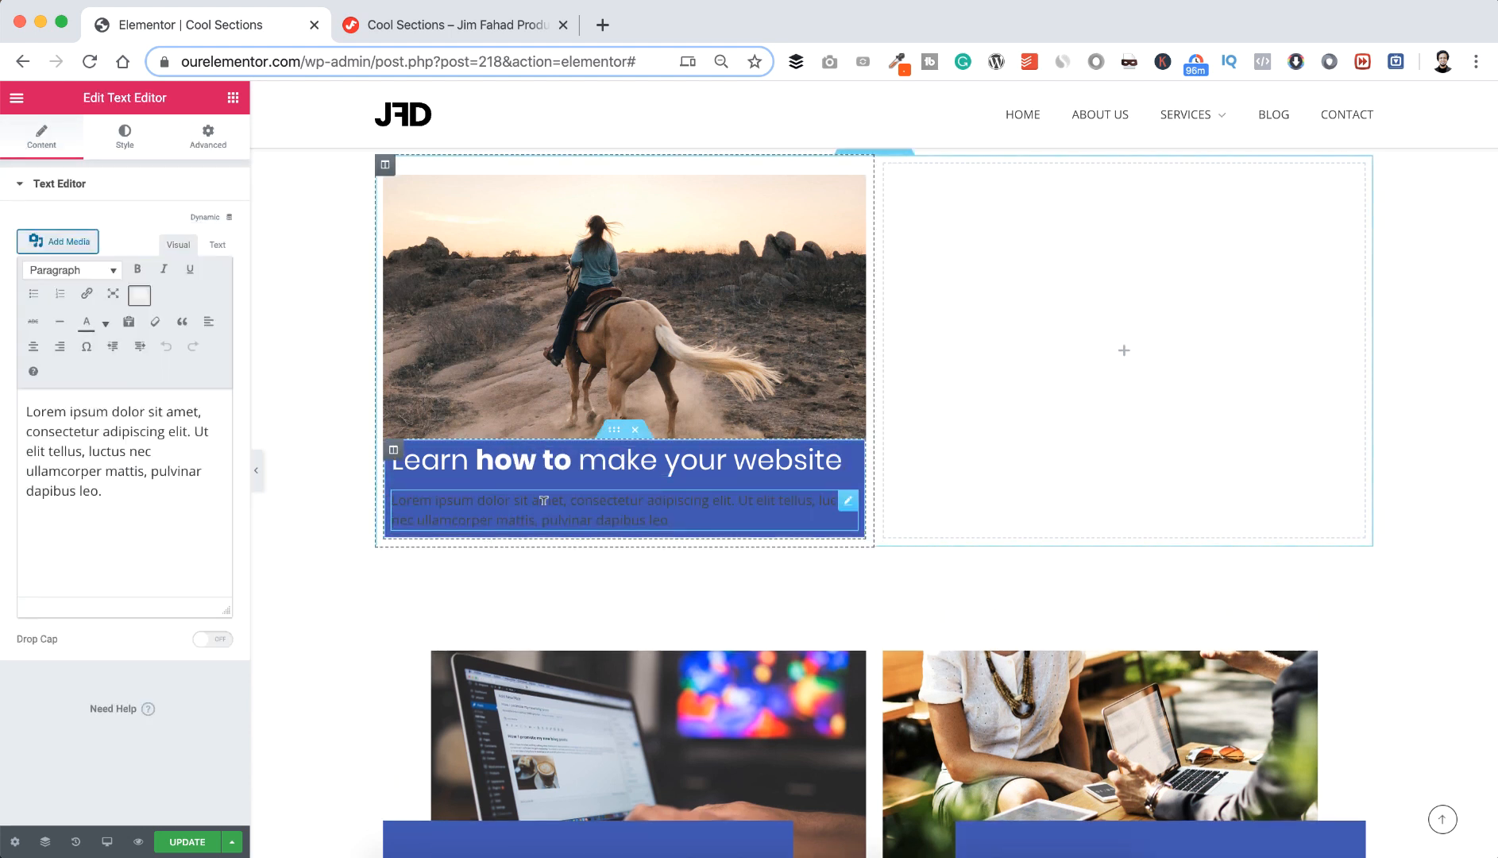
pyautogui.click(123, 139)
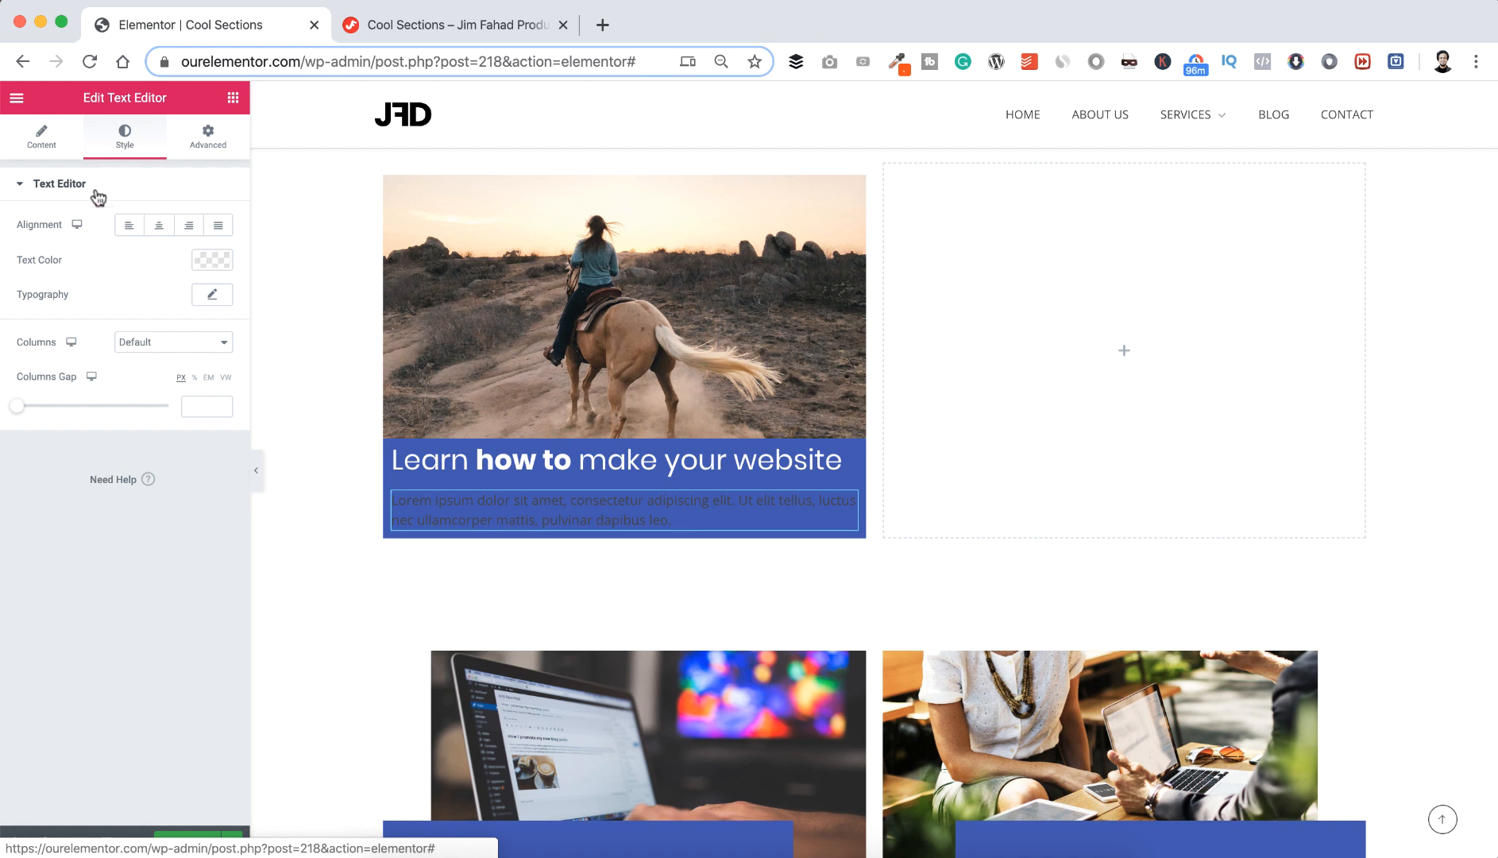
pyautogui.click(207, 261)
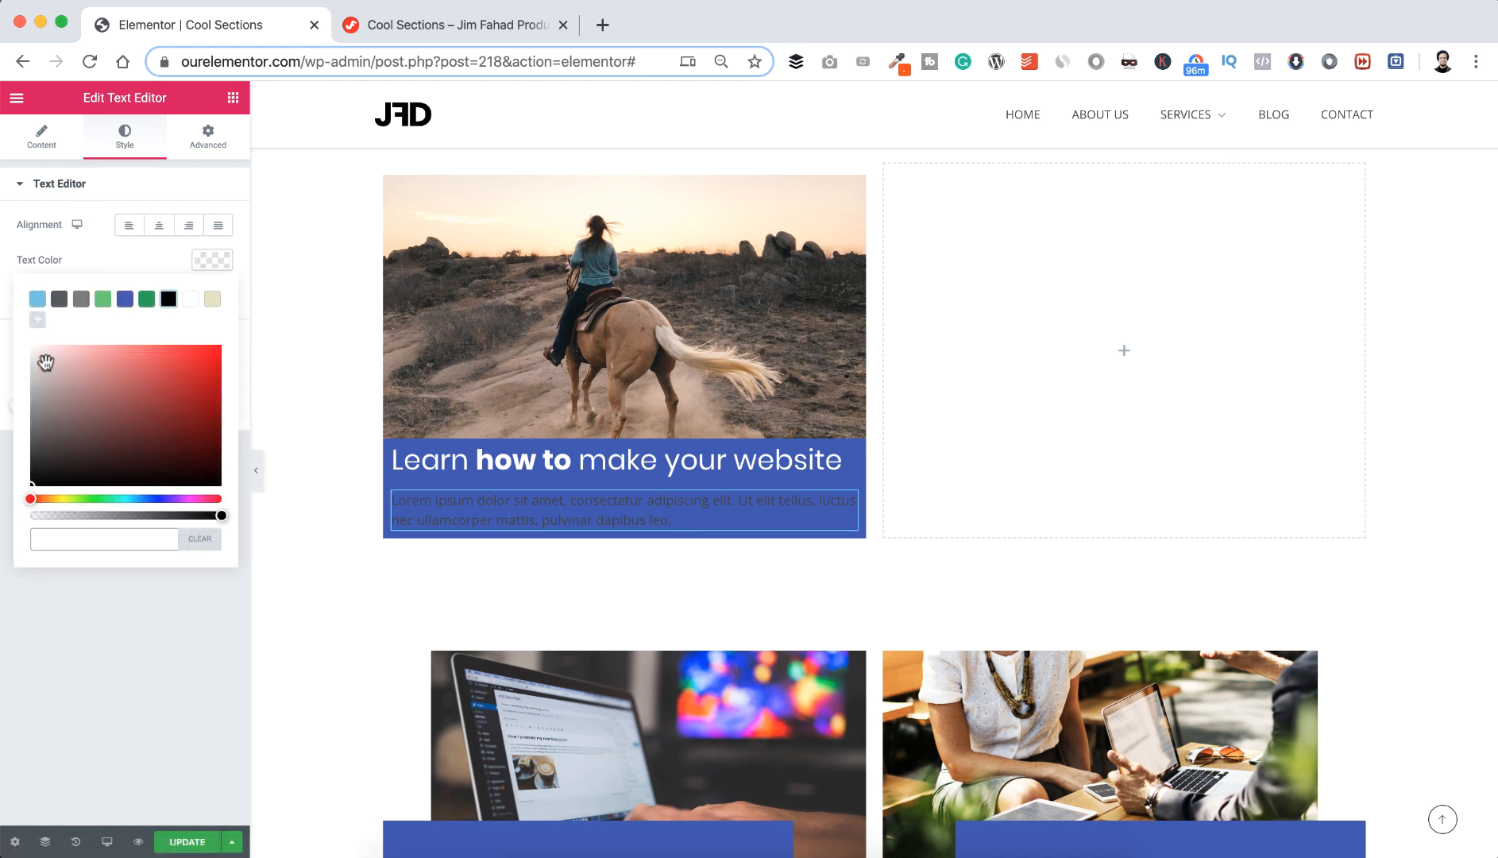
pyautogui.moveTo(45, 357); pyautogui.dragTo(20, 345)
pyautogui.click(281, 383)
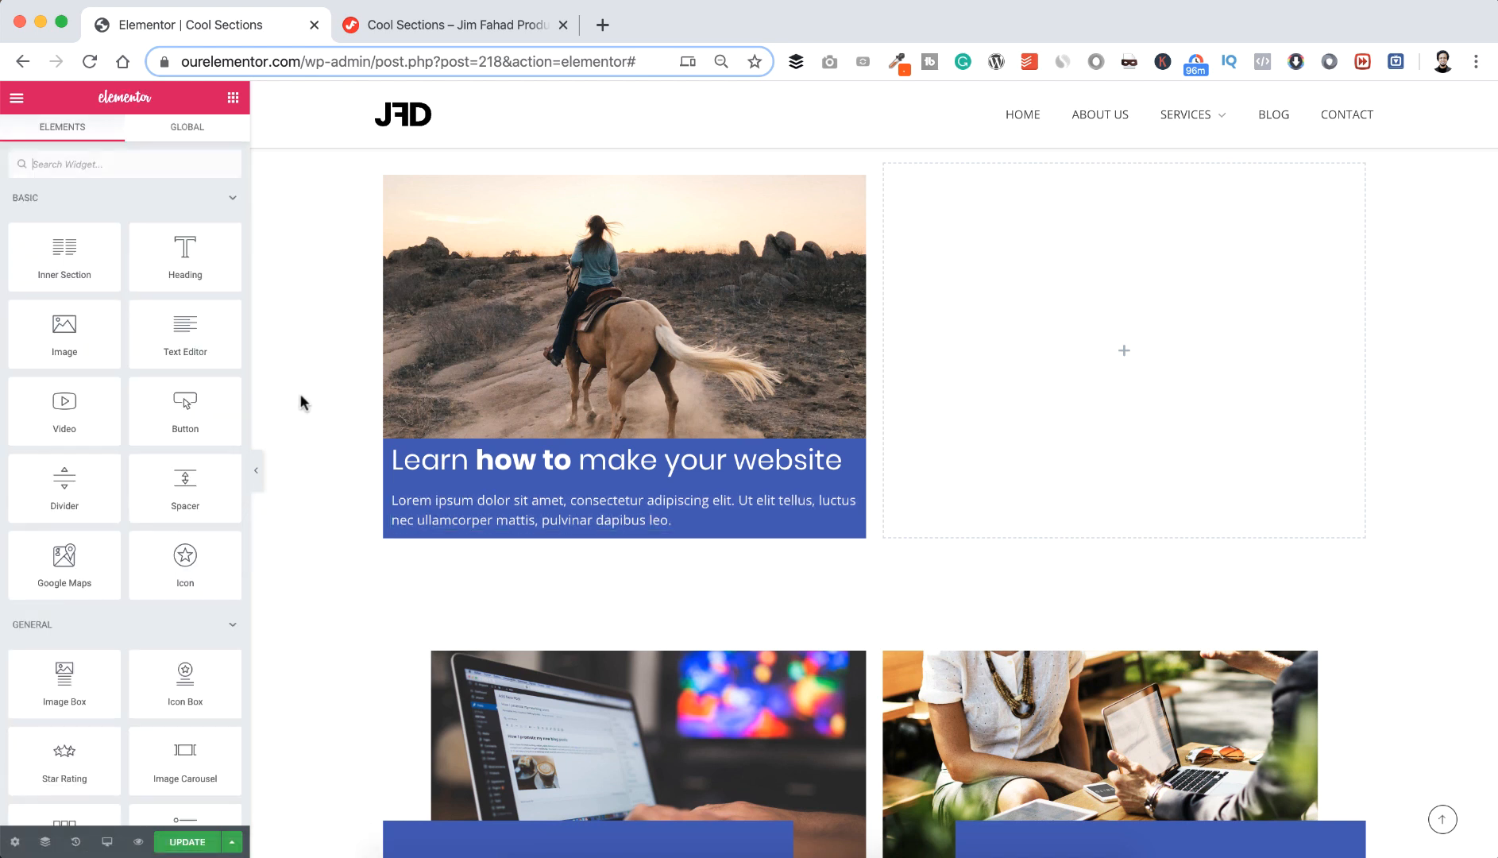
# - Copy both body paragraphs from the existing "Learn how to make your website" card and replace the new card's placeholder text with them
pyautogui.scroll(-5, 533, 517)
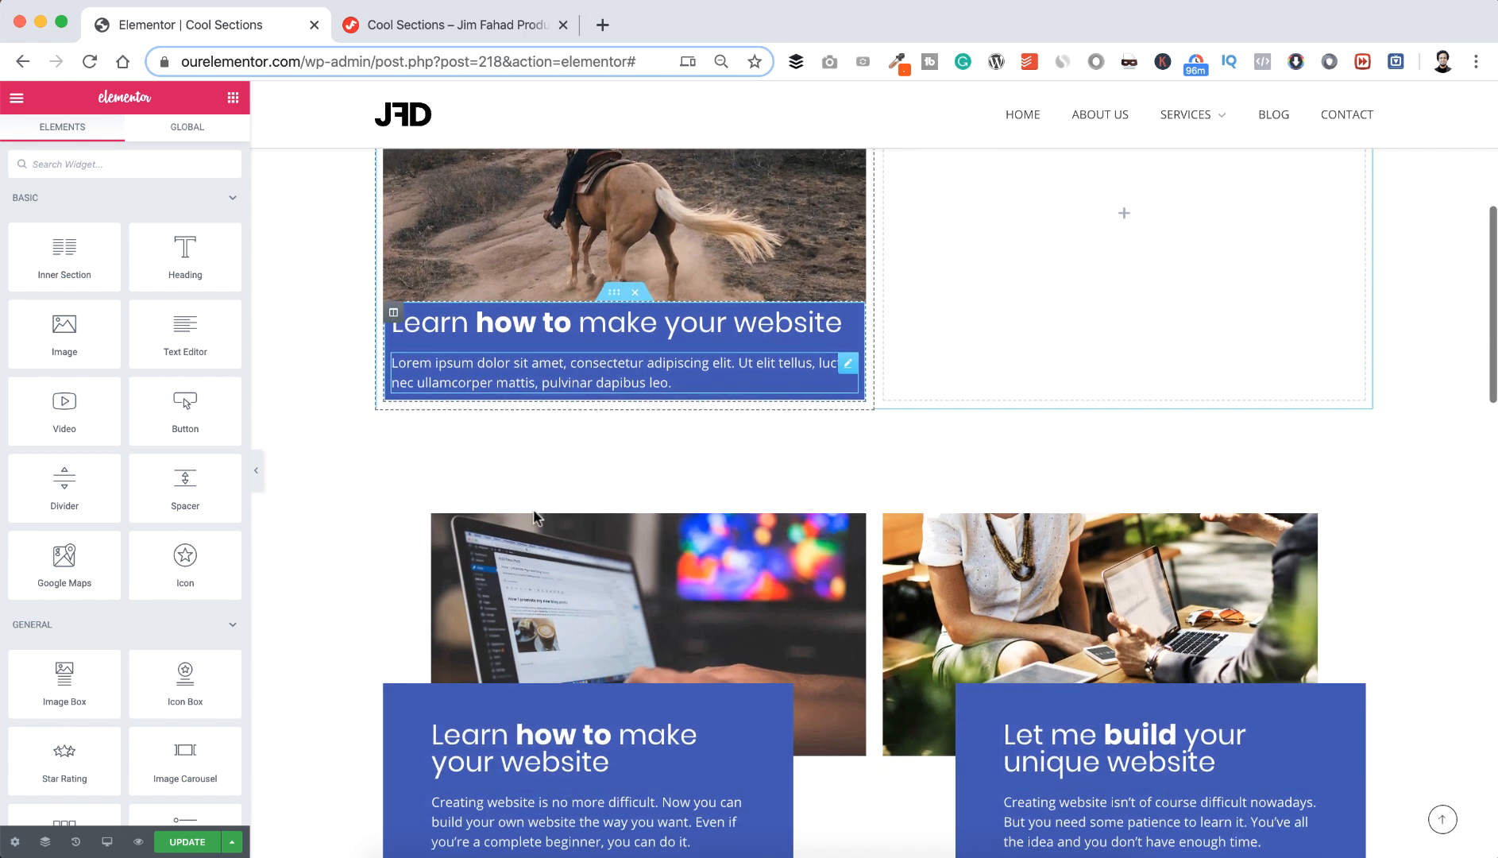
pyautogui.click(532, 625)
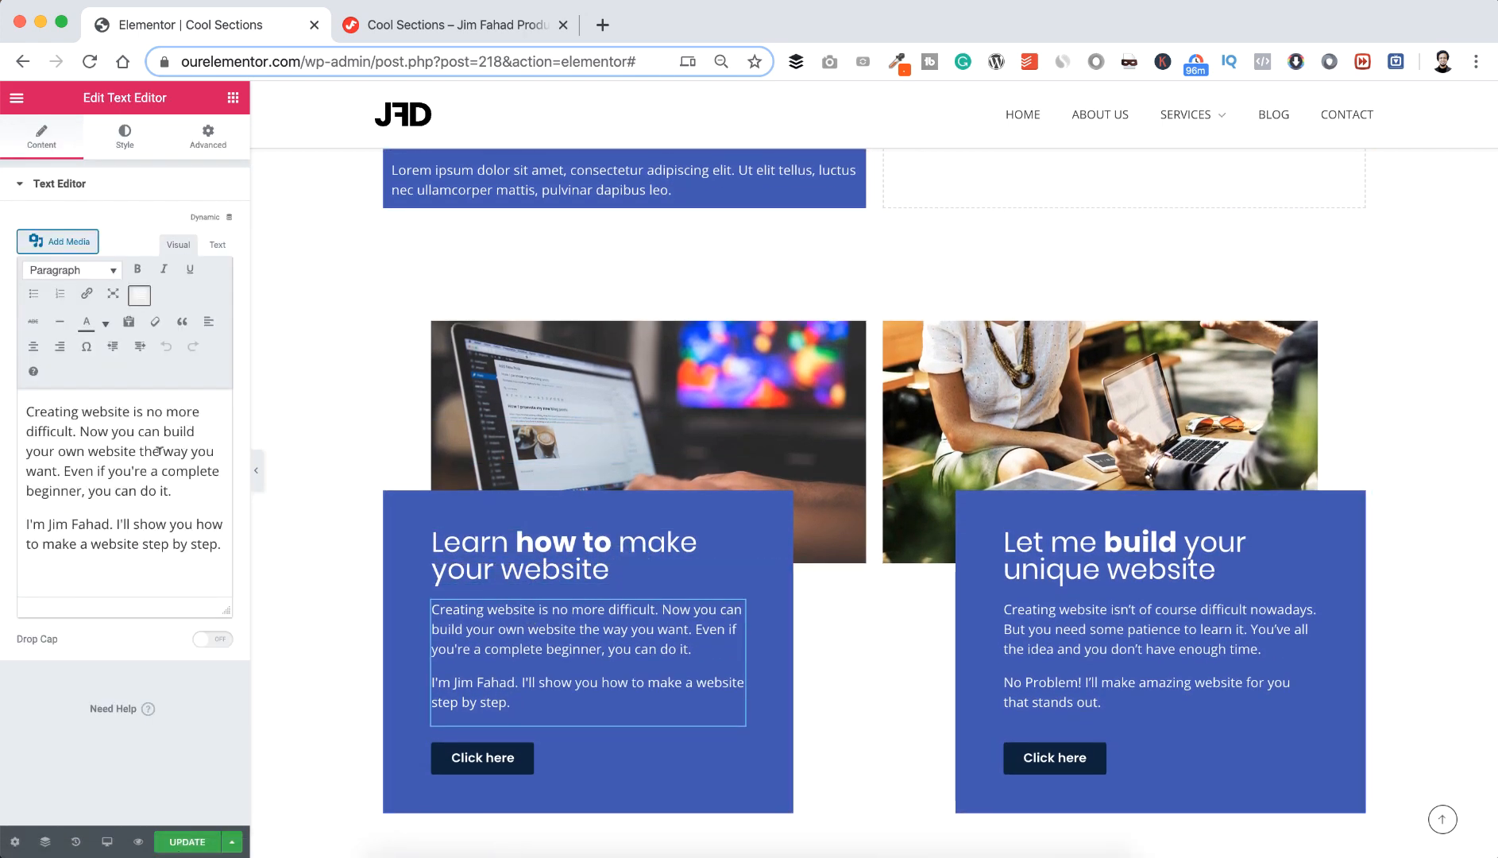
pyautogui.press('super+a')
pyautogui.press('super+c')
pyautogui.scroll(3, 300, 410)
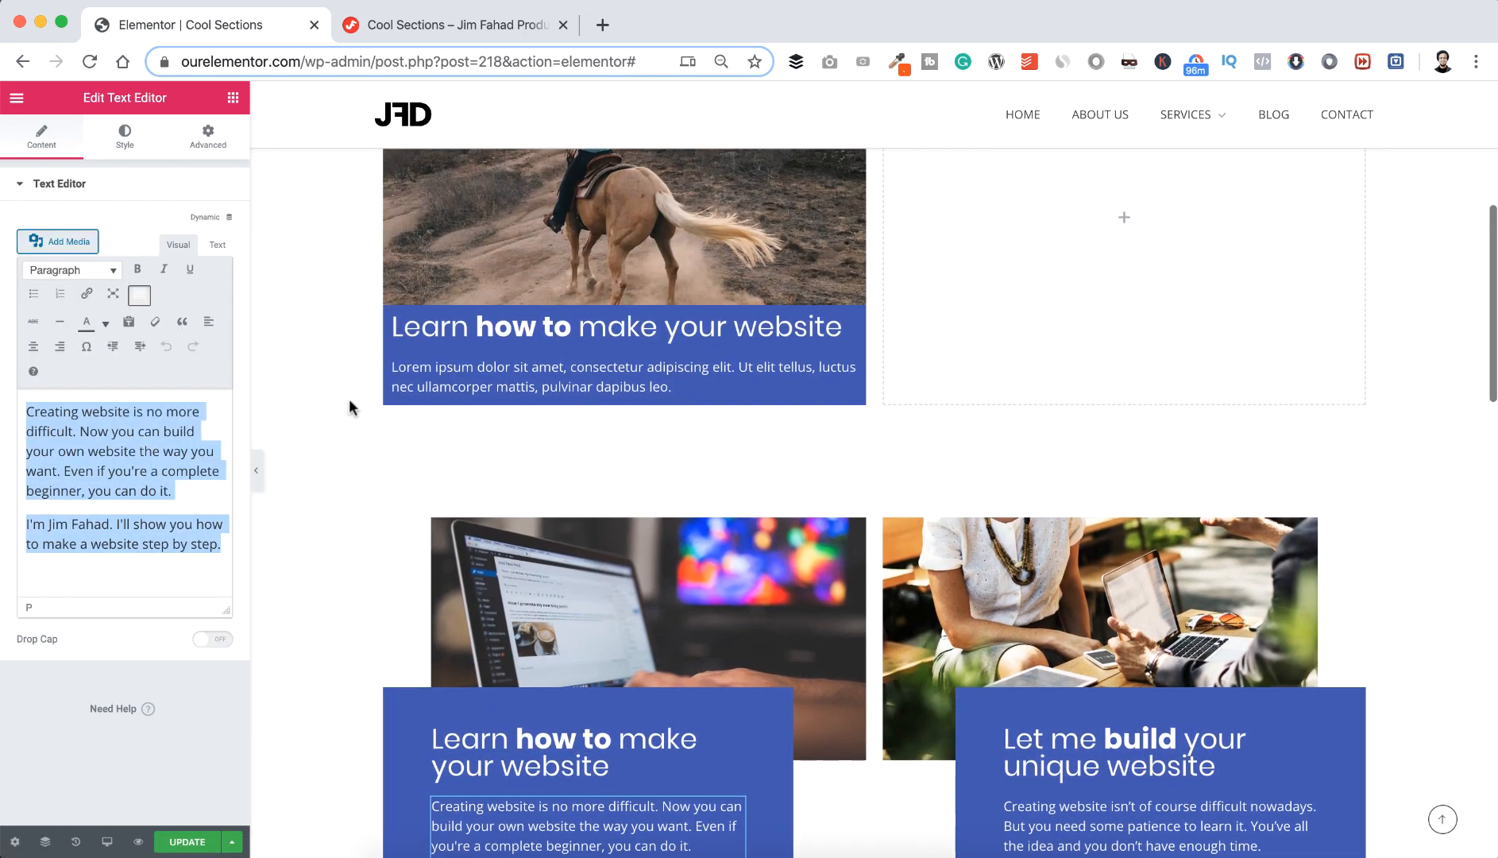
pyautogui.click(533, 372)
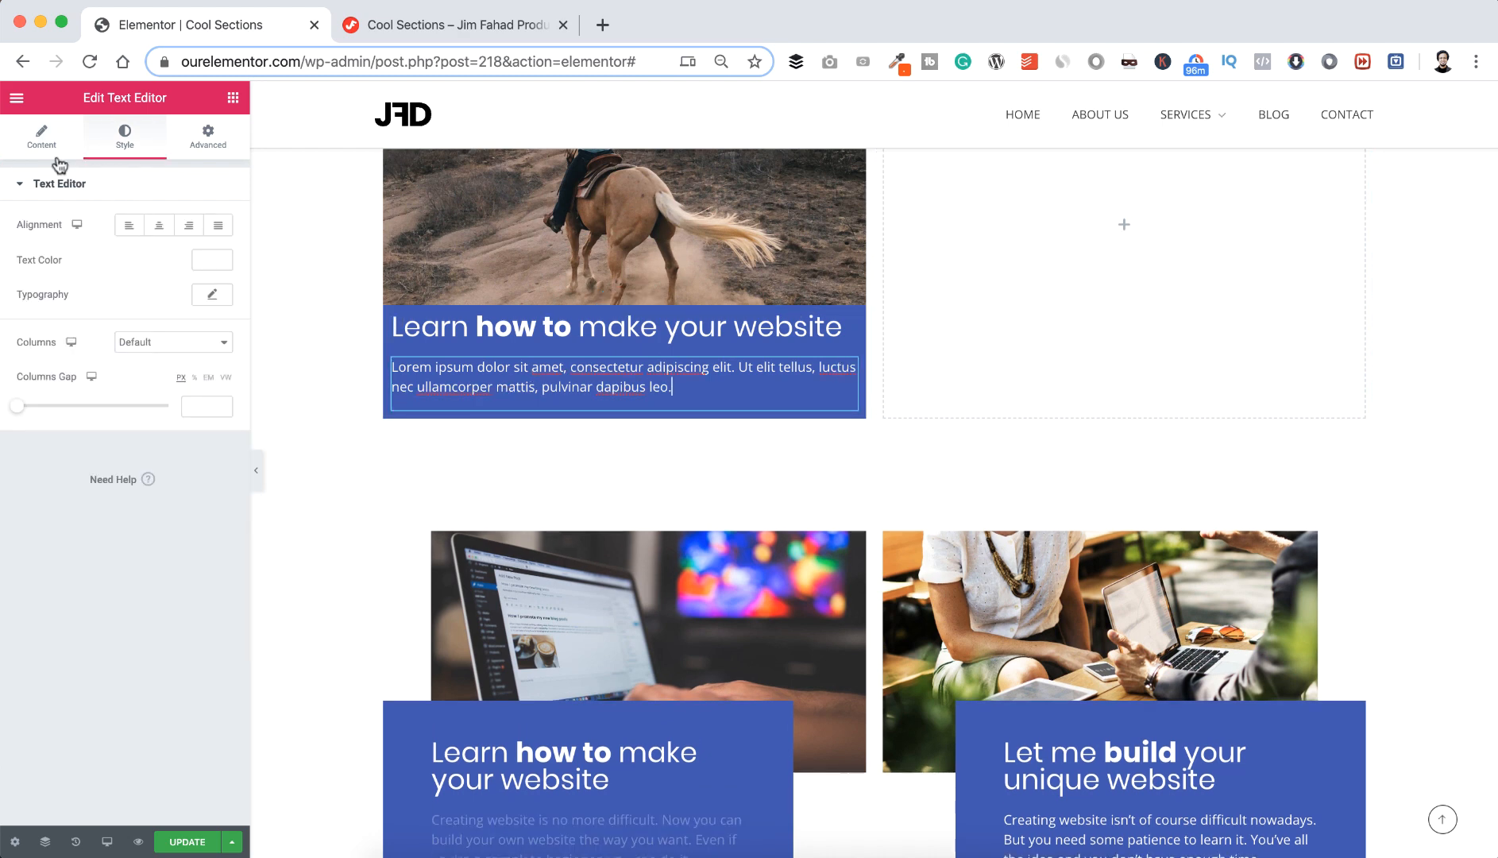
pyautogui.click(41, 137)
pyautogui.press('super+a')
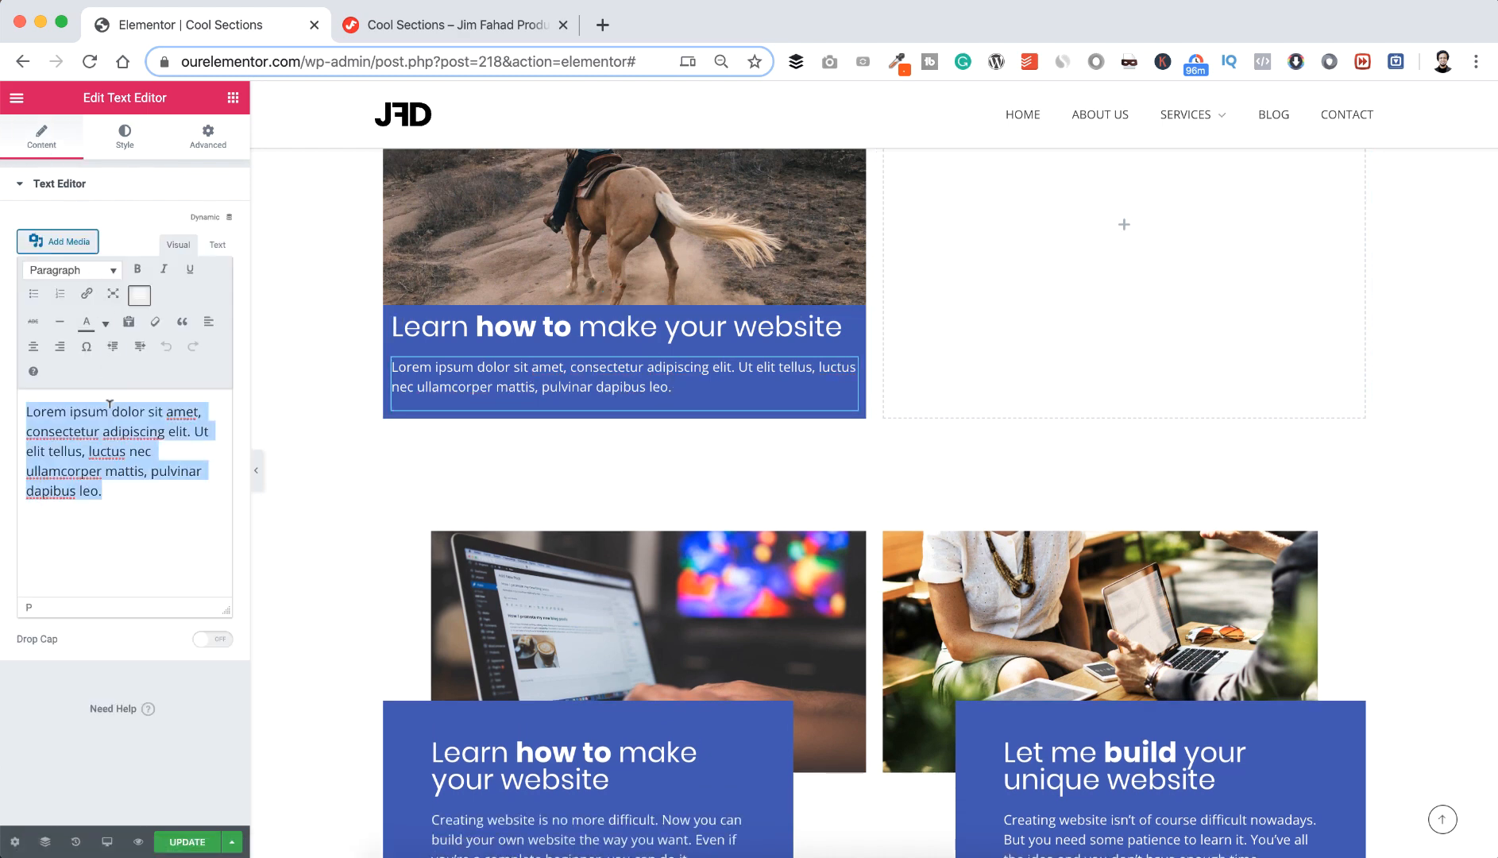
pyautogui.press('super+v')
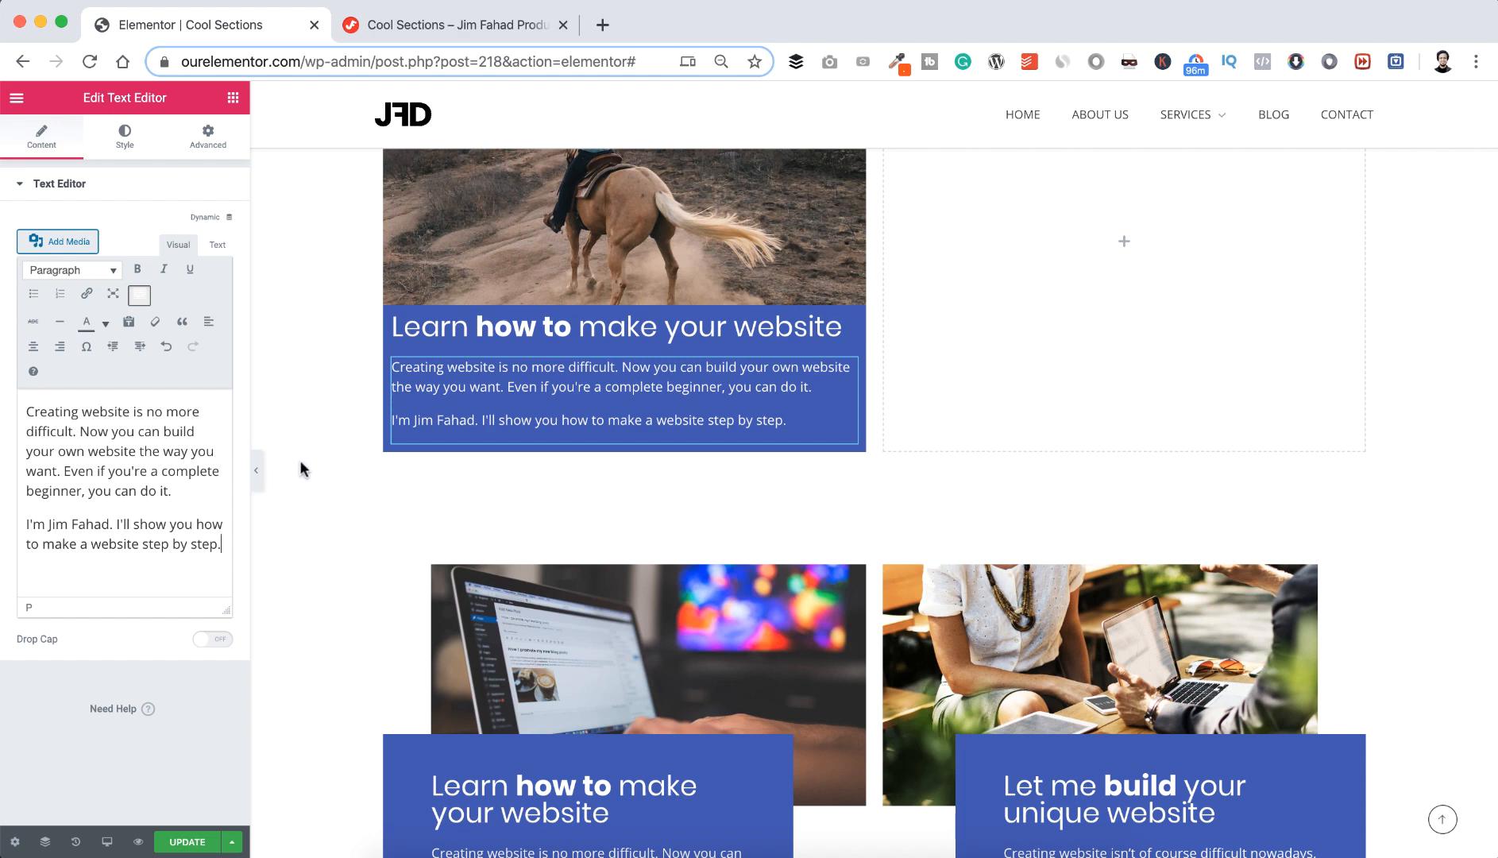
# - Add a Button widget below the body text in the new card's blue column
pyautogui.scroll(-4, 309, 447)
pyautogui.scroll(3, 309, 447)
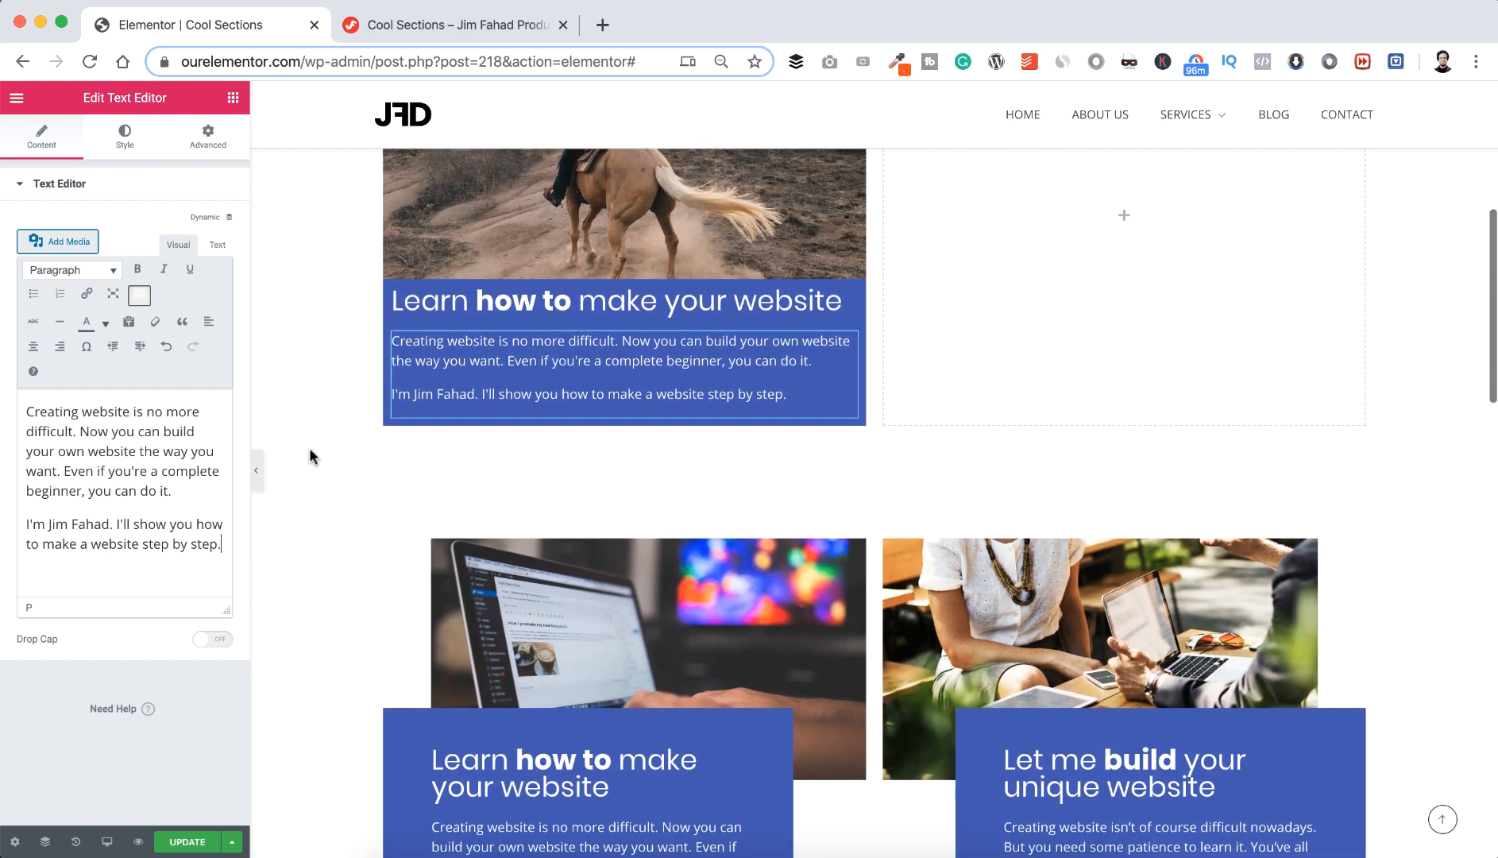
pyautogui.scroll(-4, 492, 440)
pyautogui.scroll(6, 485, 445)
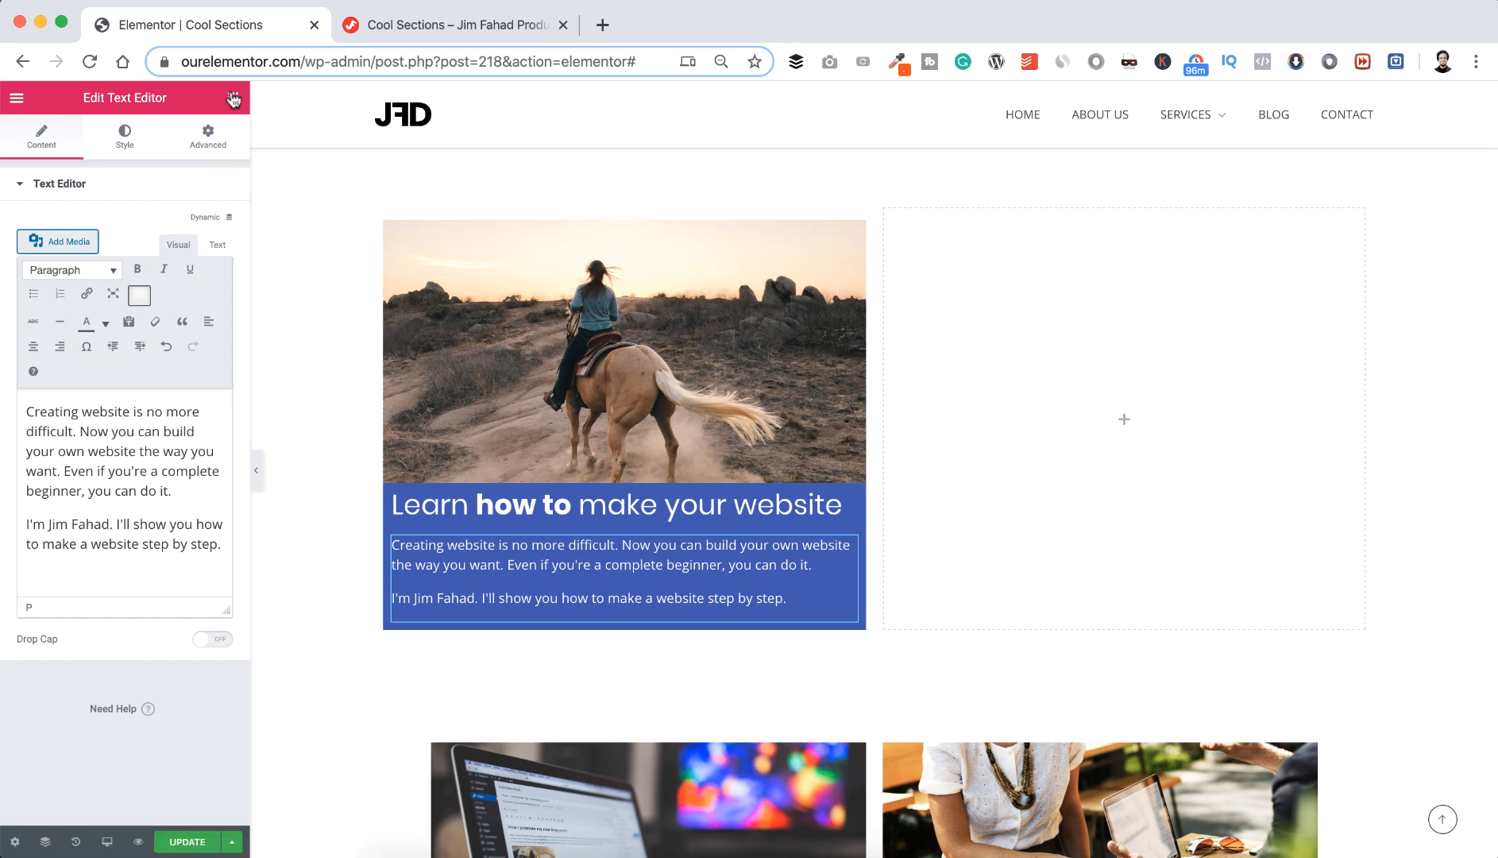
pyautogui.click(233, 97)
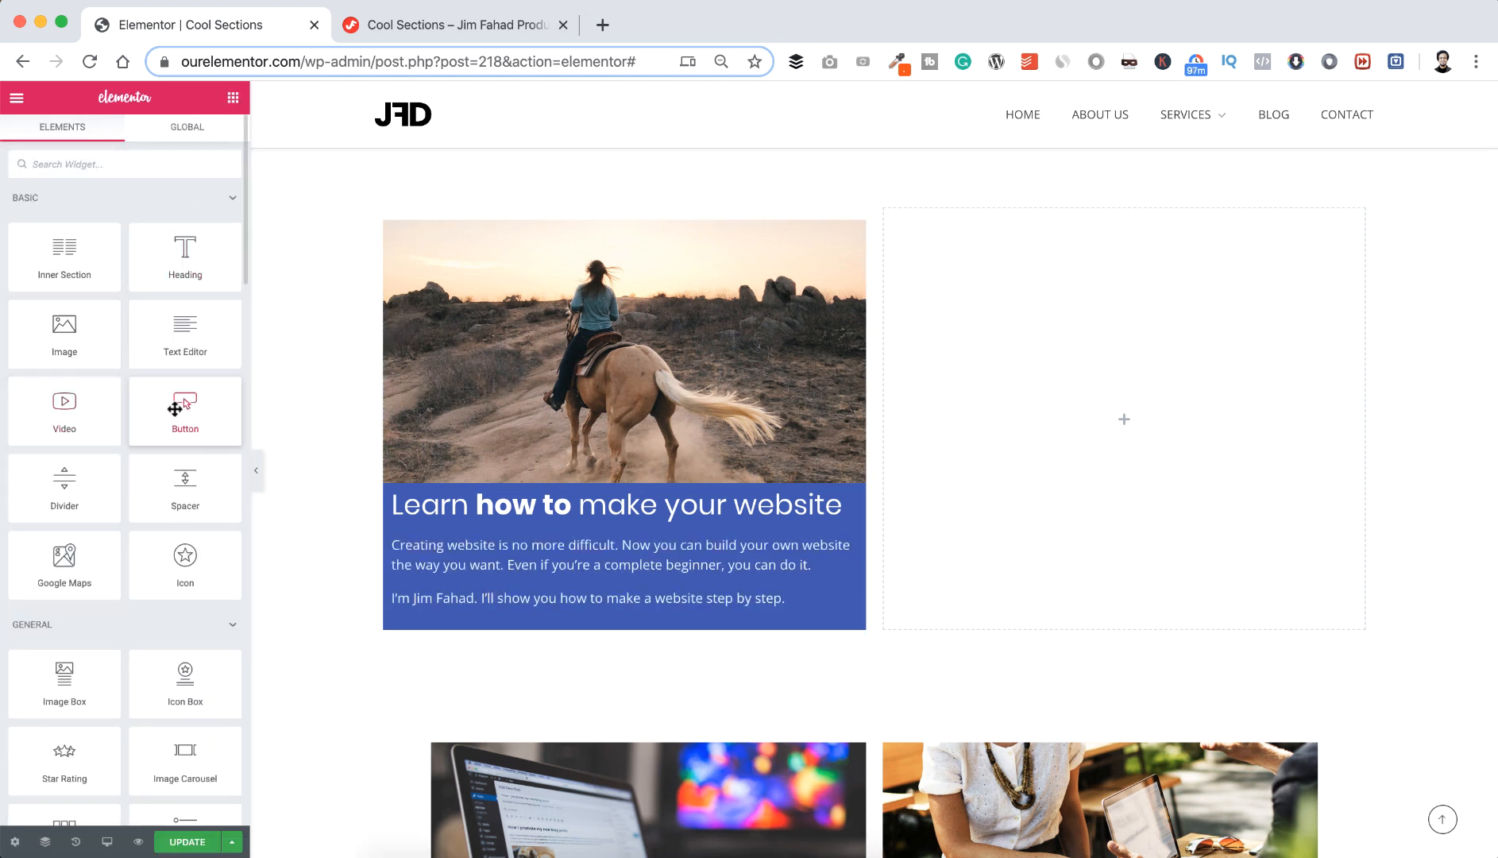
pyautogui.moveTo(175, 407); pyautogui.dragTo(490, 608)
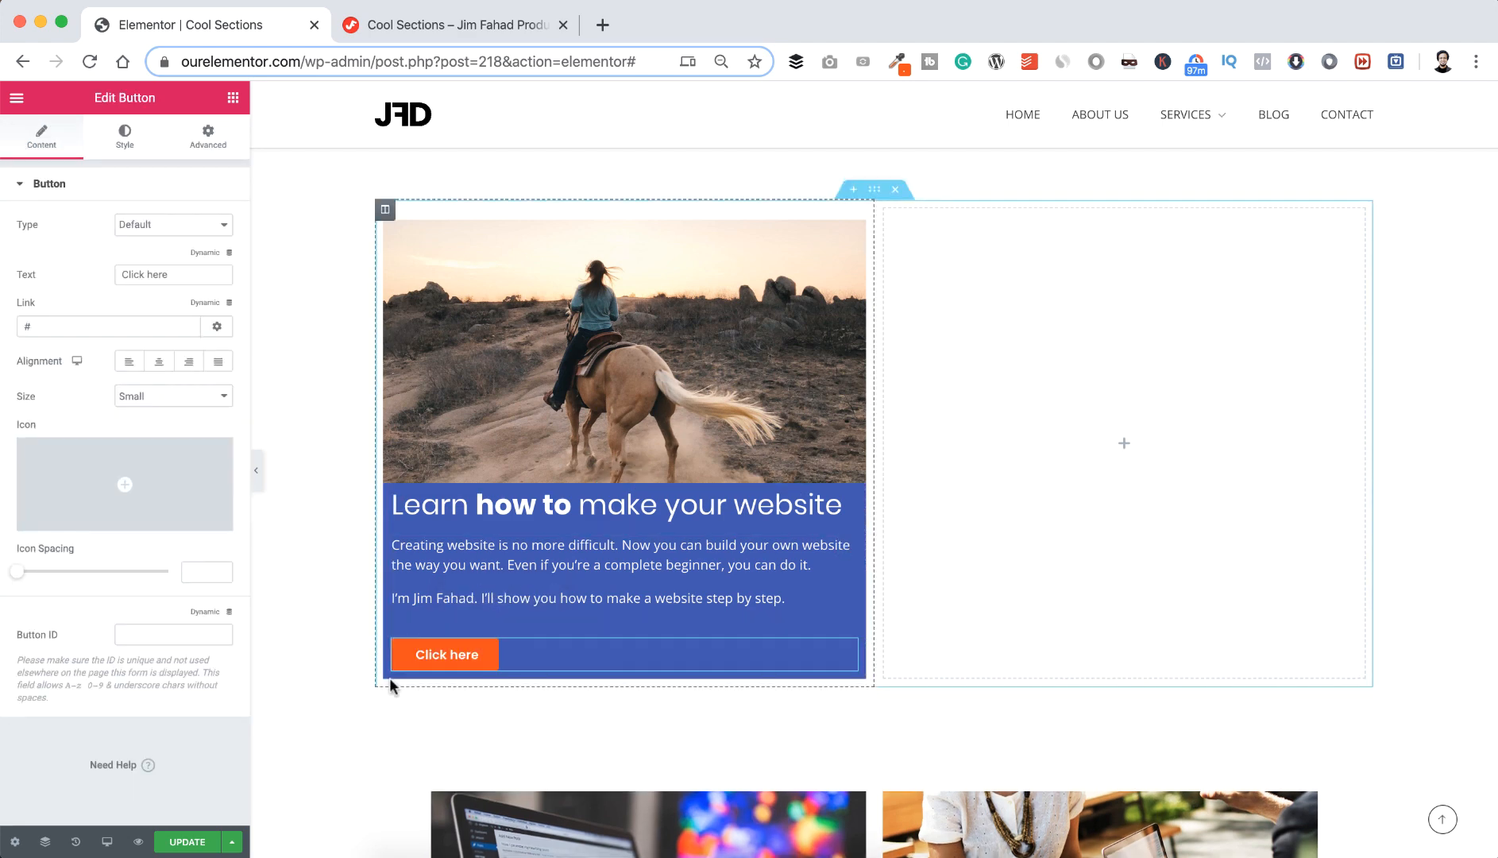
# - Copy the background color #0D223C from the existing card's button and apply it as the new button's background color
pyautogui.scroll(-5, 405, 691)
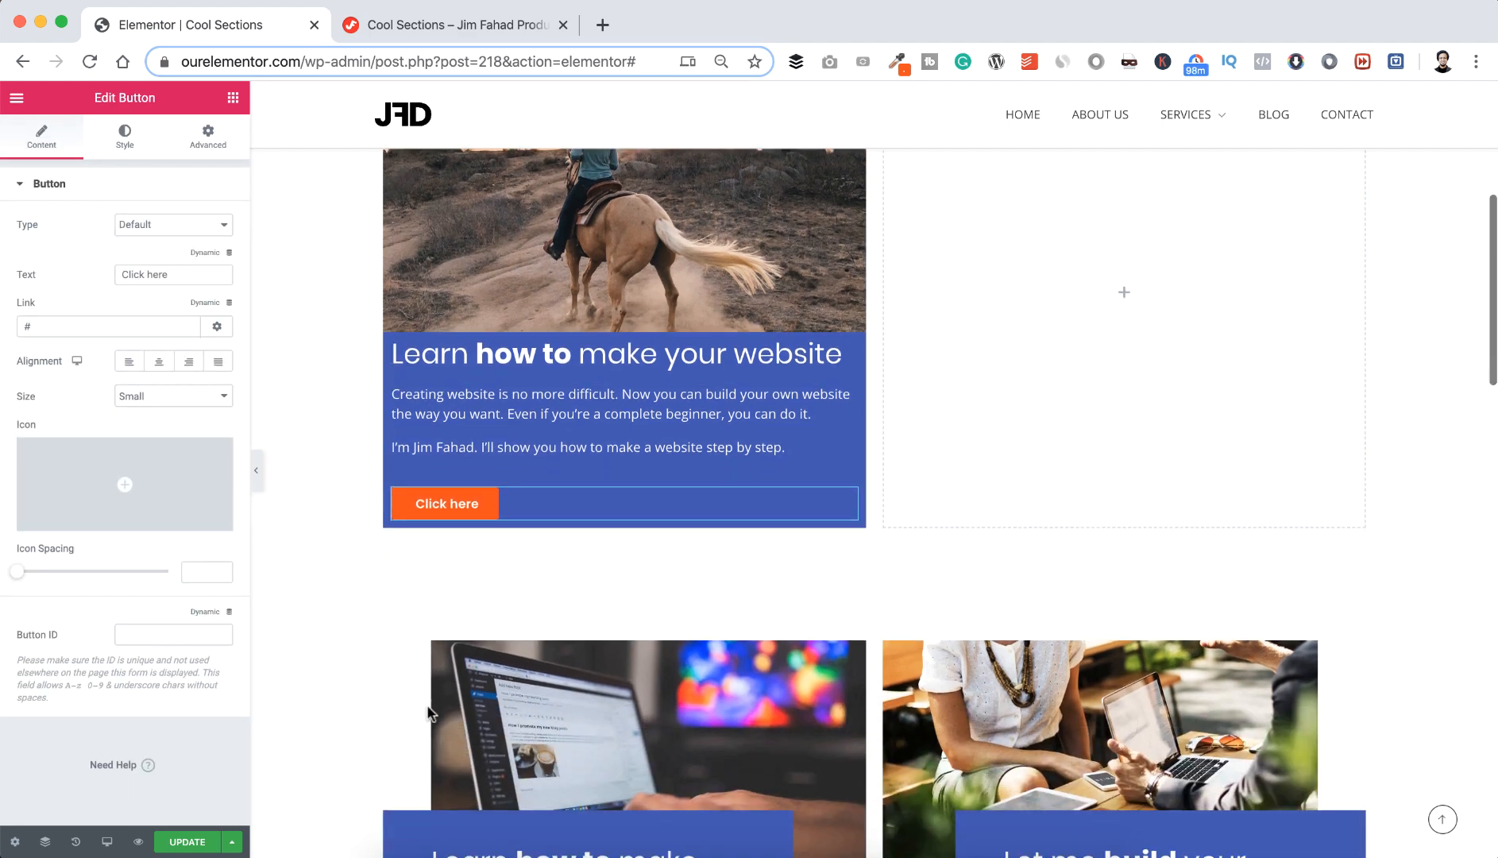
pyautogui.scroll(-1, 428, 711)
pyautogui.click(485, 741)
pyautogui.click(125, 135)
pyautogui.click(212, 366)
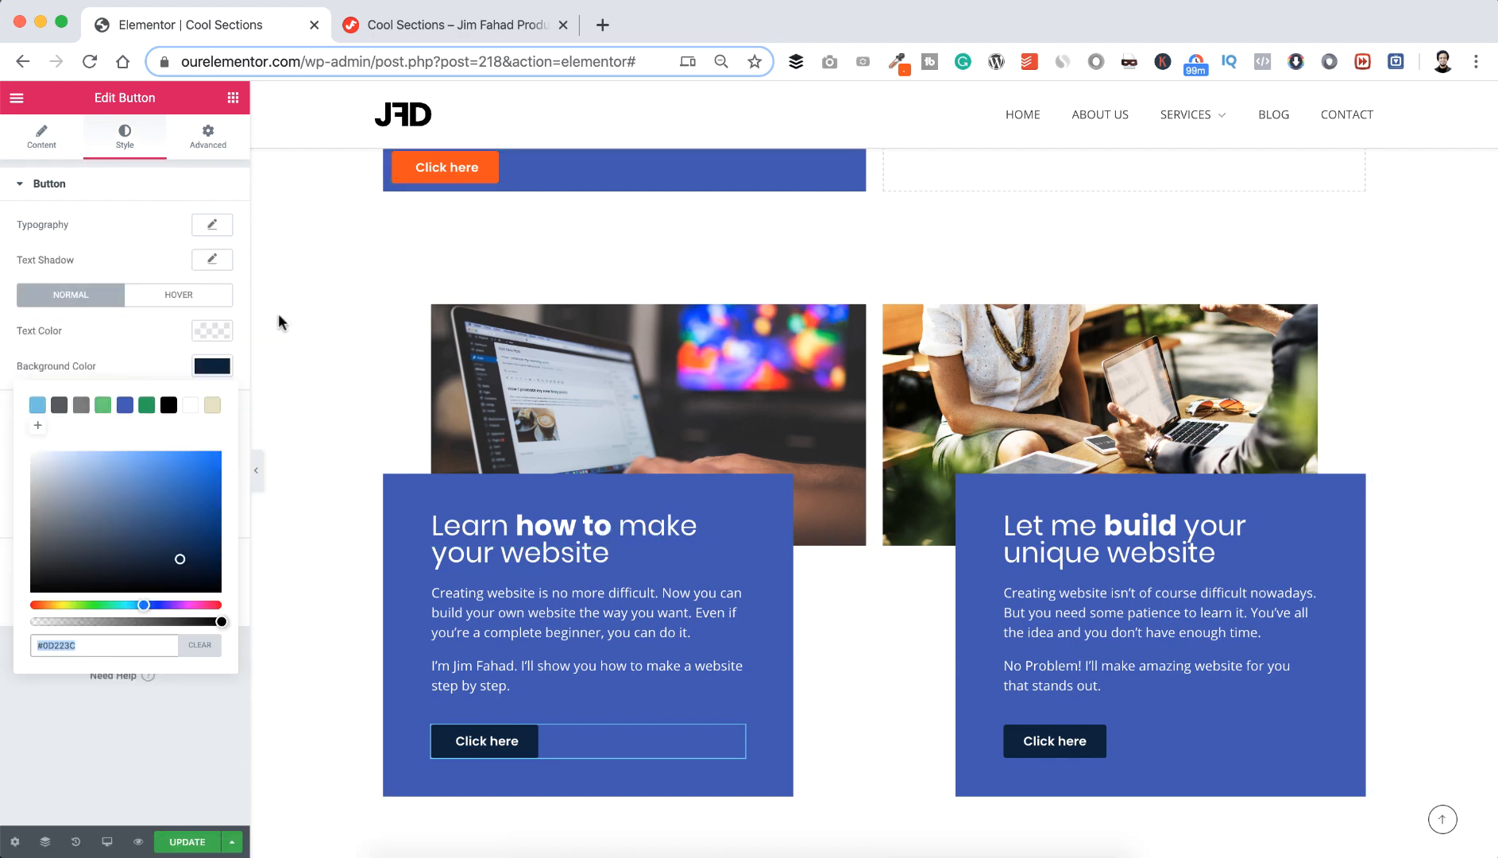
pyautogui.click(279, 321)
pyautogui.scroll(5, 278, 322)
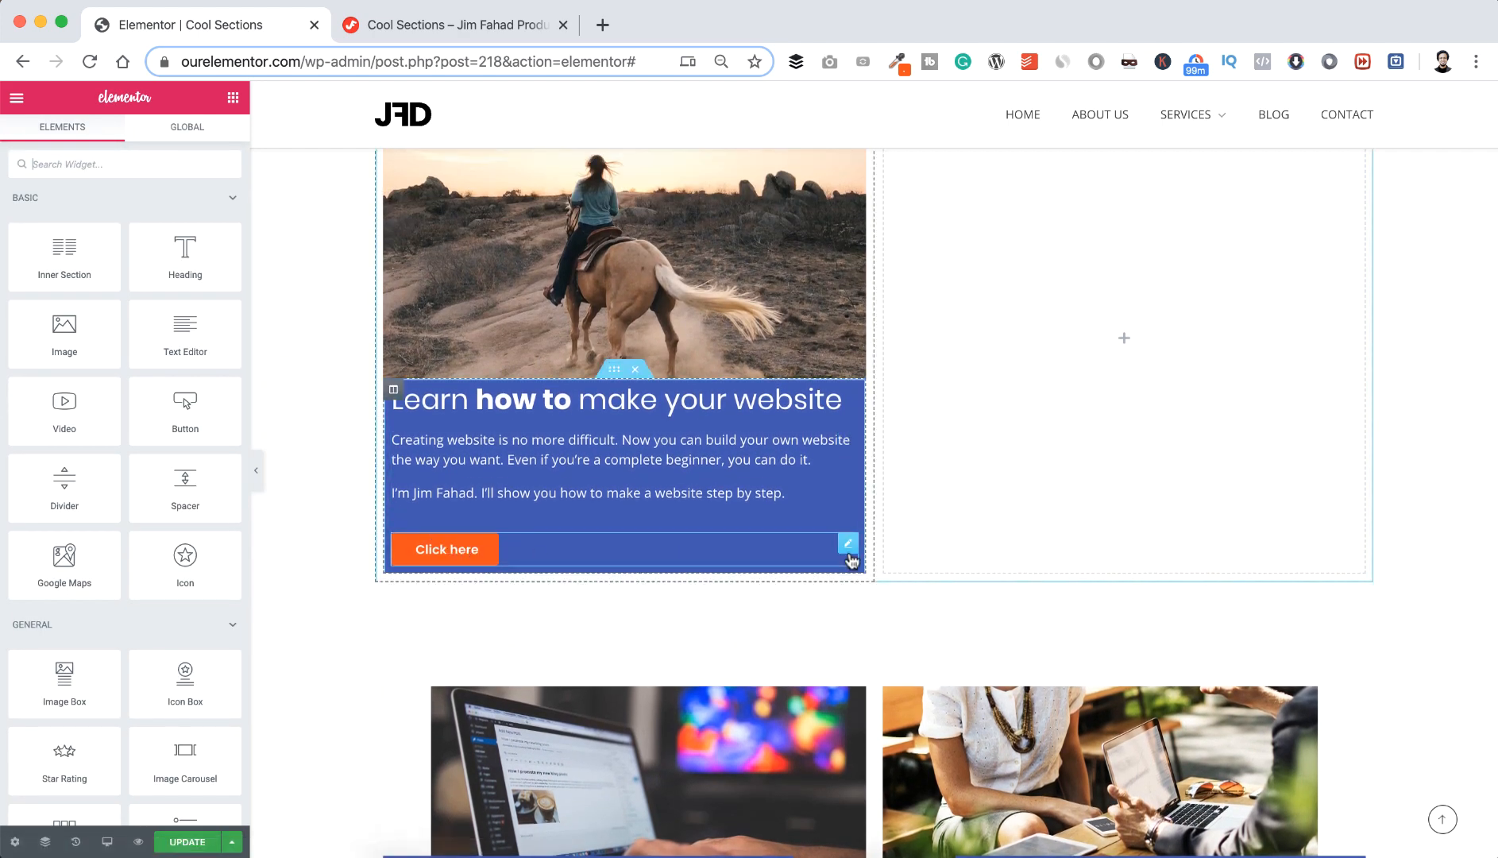
pyautogui.click(849, 545)
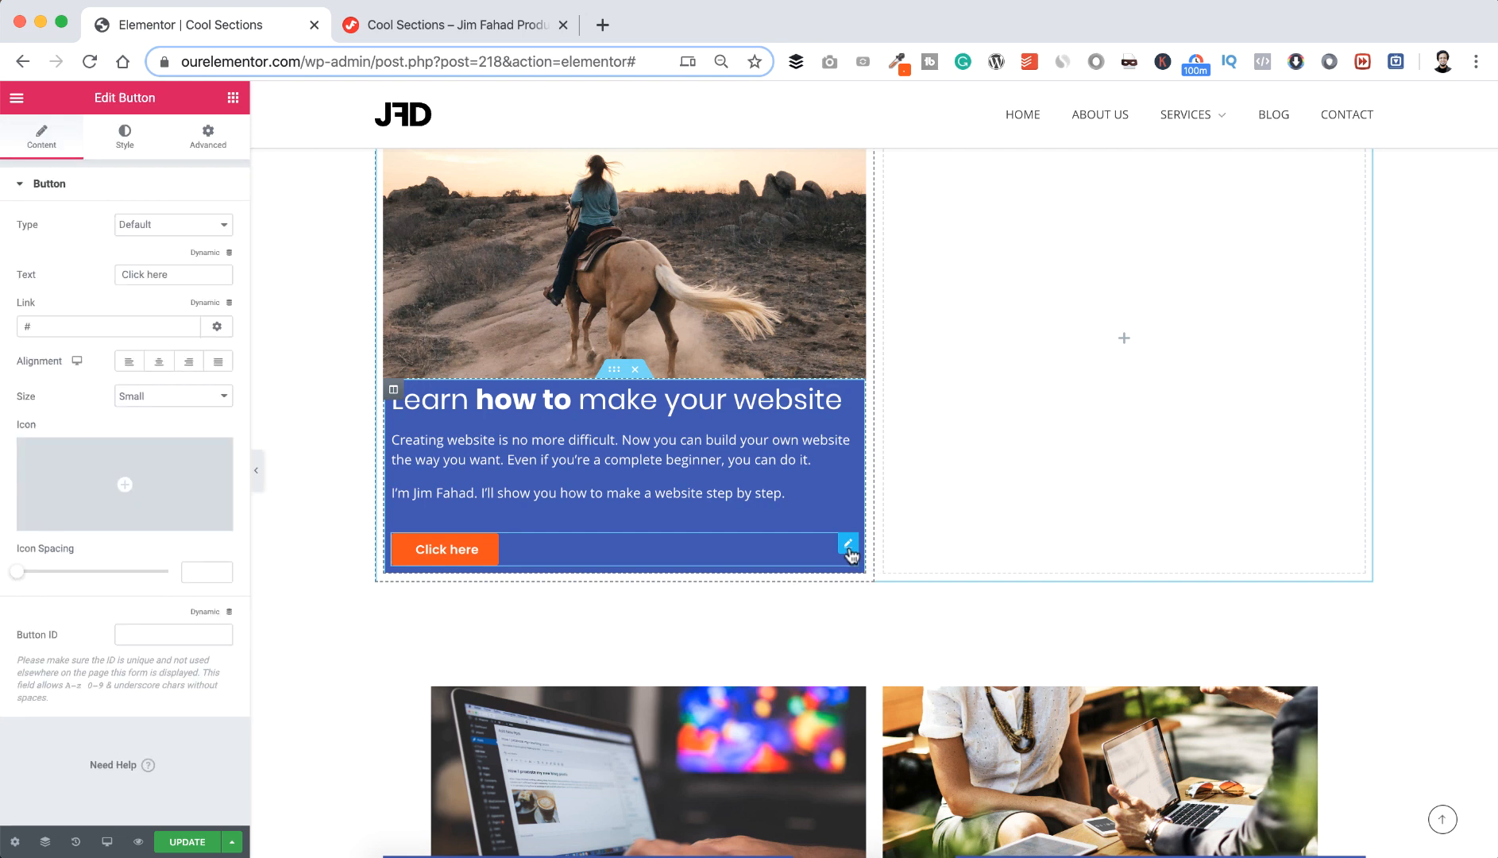
pyautogui.click(127, 139)
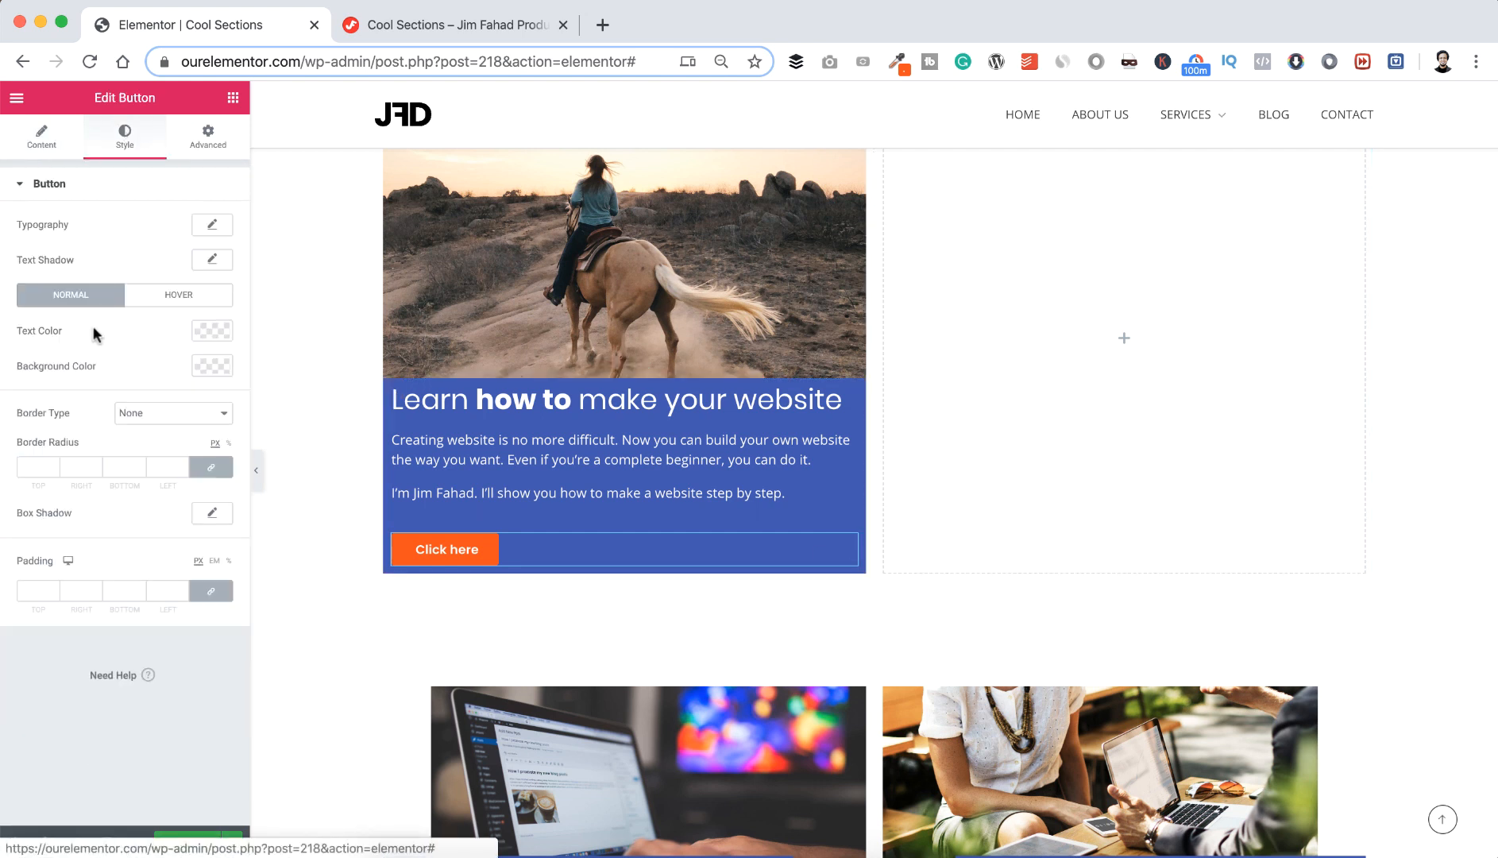
pyautogui.click(209, 370)
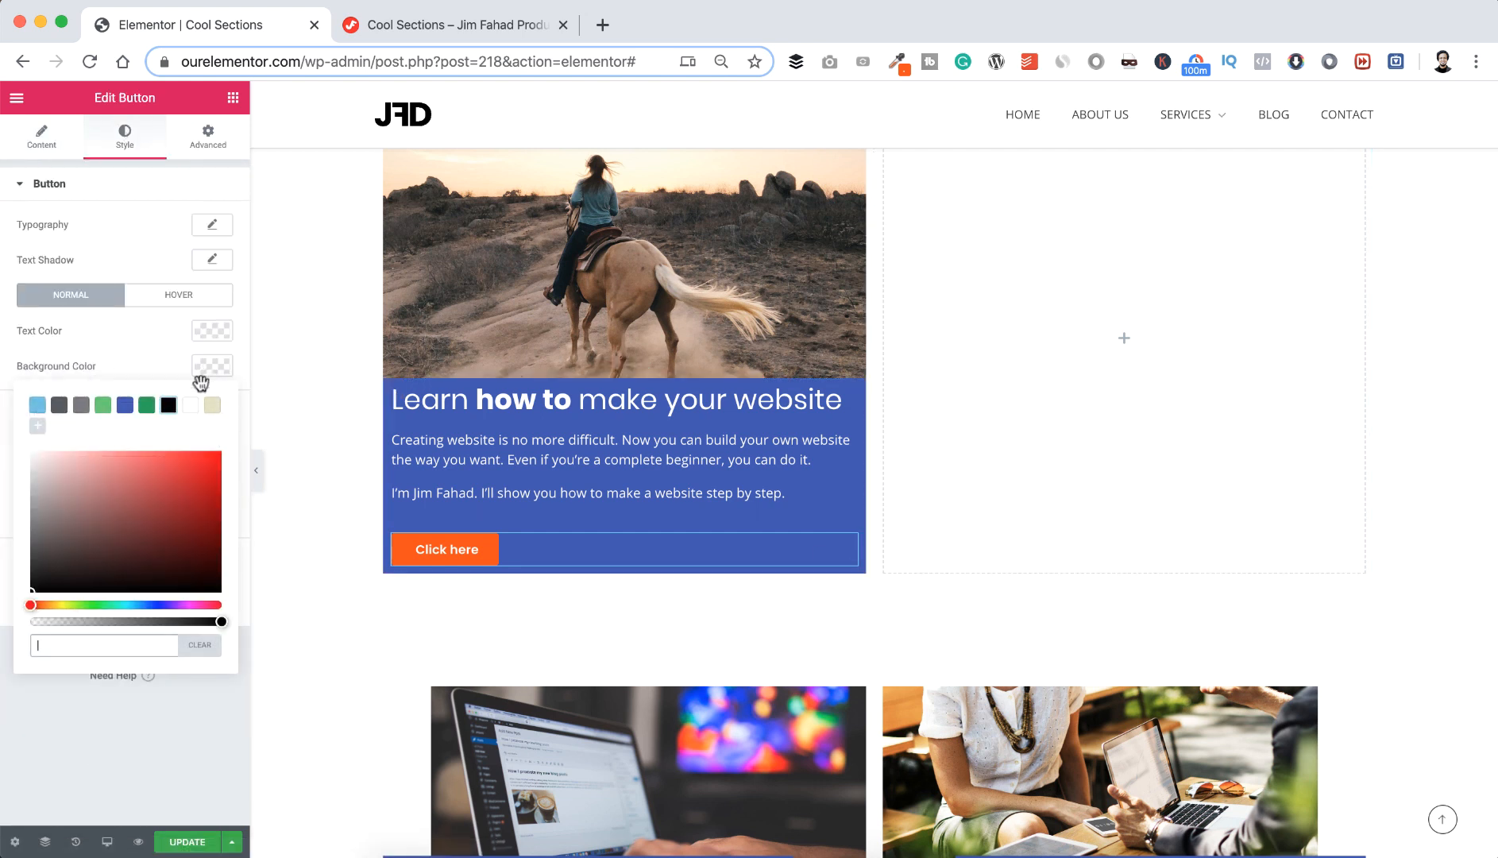
pyautogui.press('super+v')
pyautogui.click(186, 703)
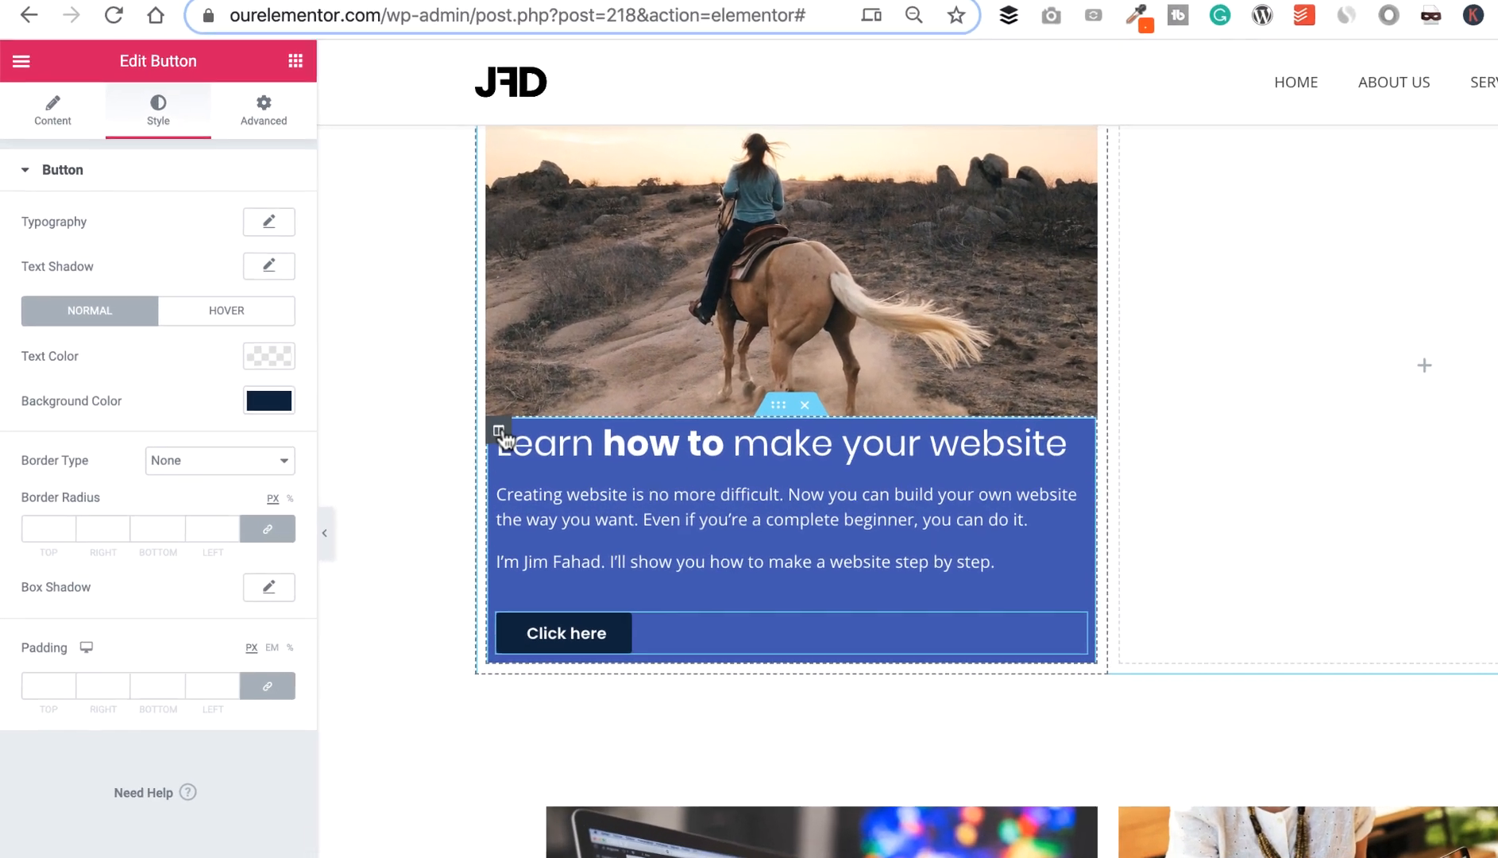
# - Set the blue inner column's padding to 8% top and bottom and 10% left and right, and unlink its margin values
pyautogui.click(424, 402)
pyautogui.click(317, 93)
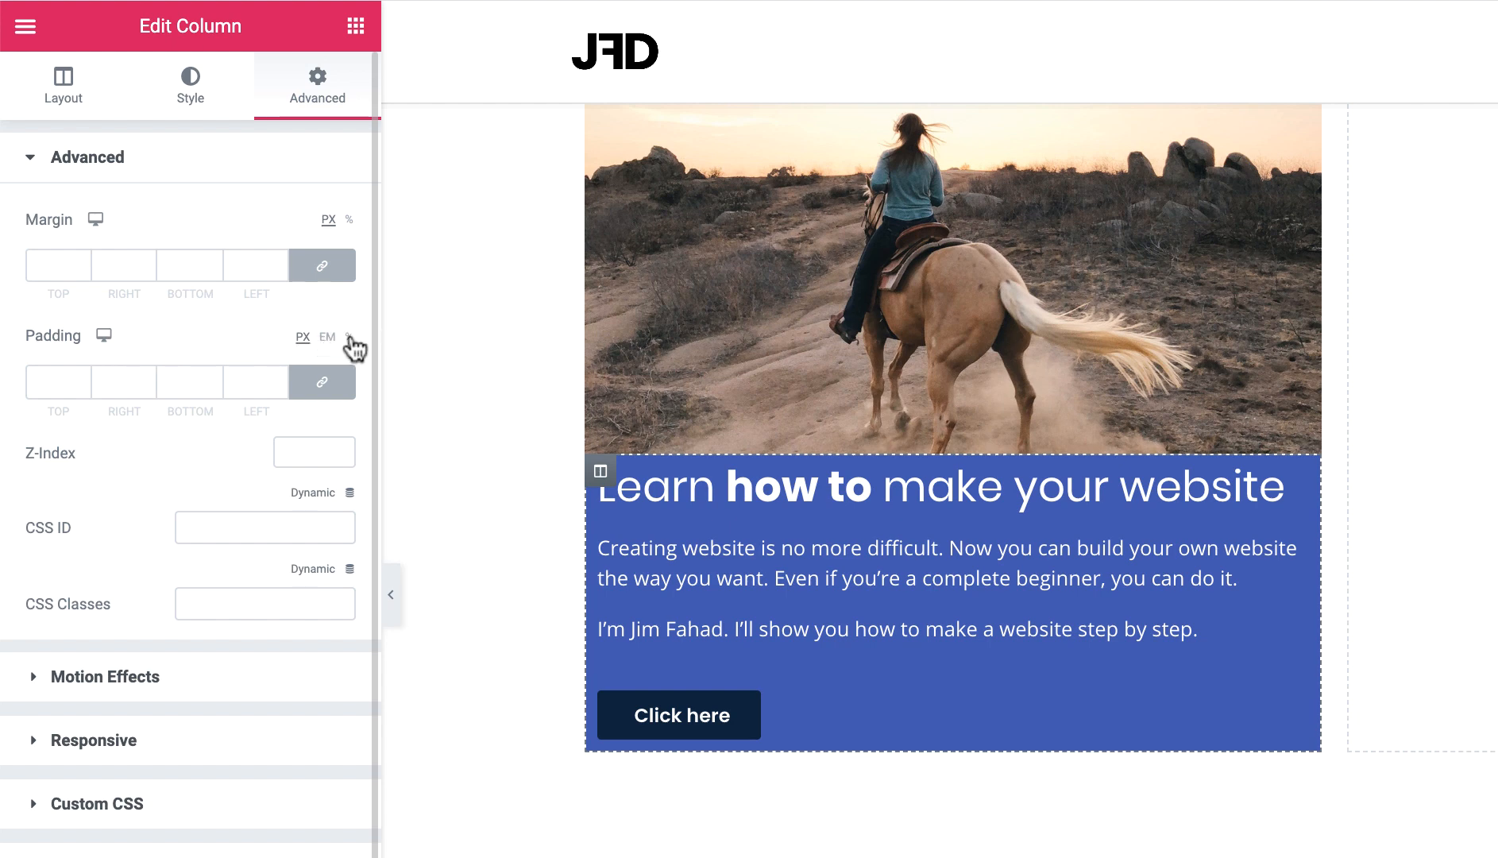
pyautogui.click(350, 337)
pyautogui.click(44, 374)
pyautogui.write('10')
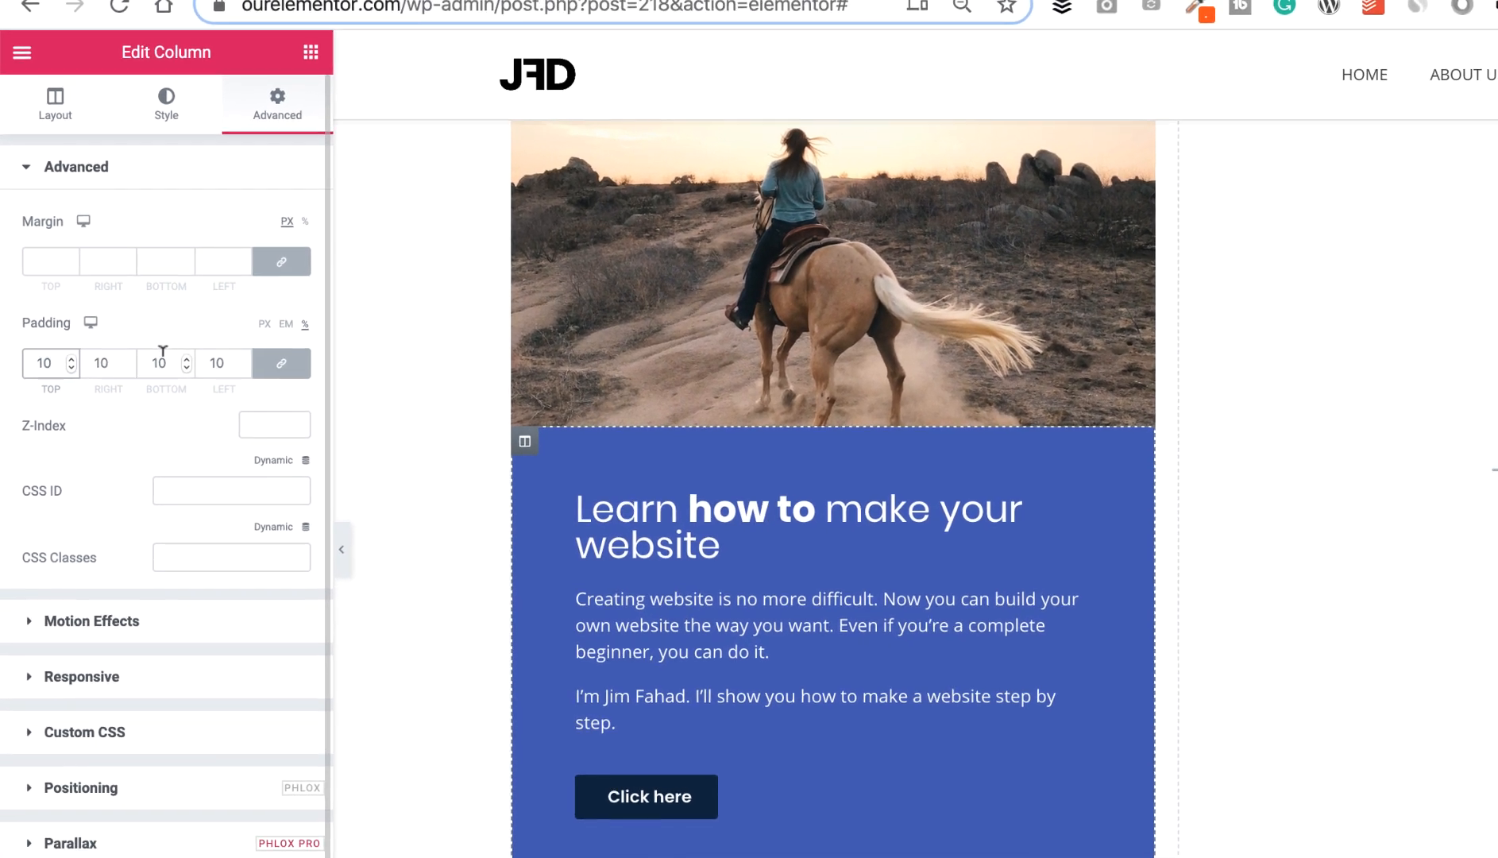
pyautogui.click(281, 363)
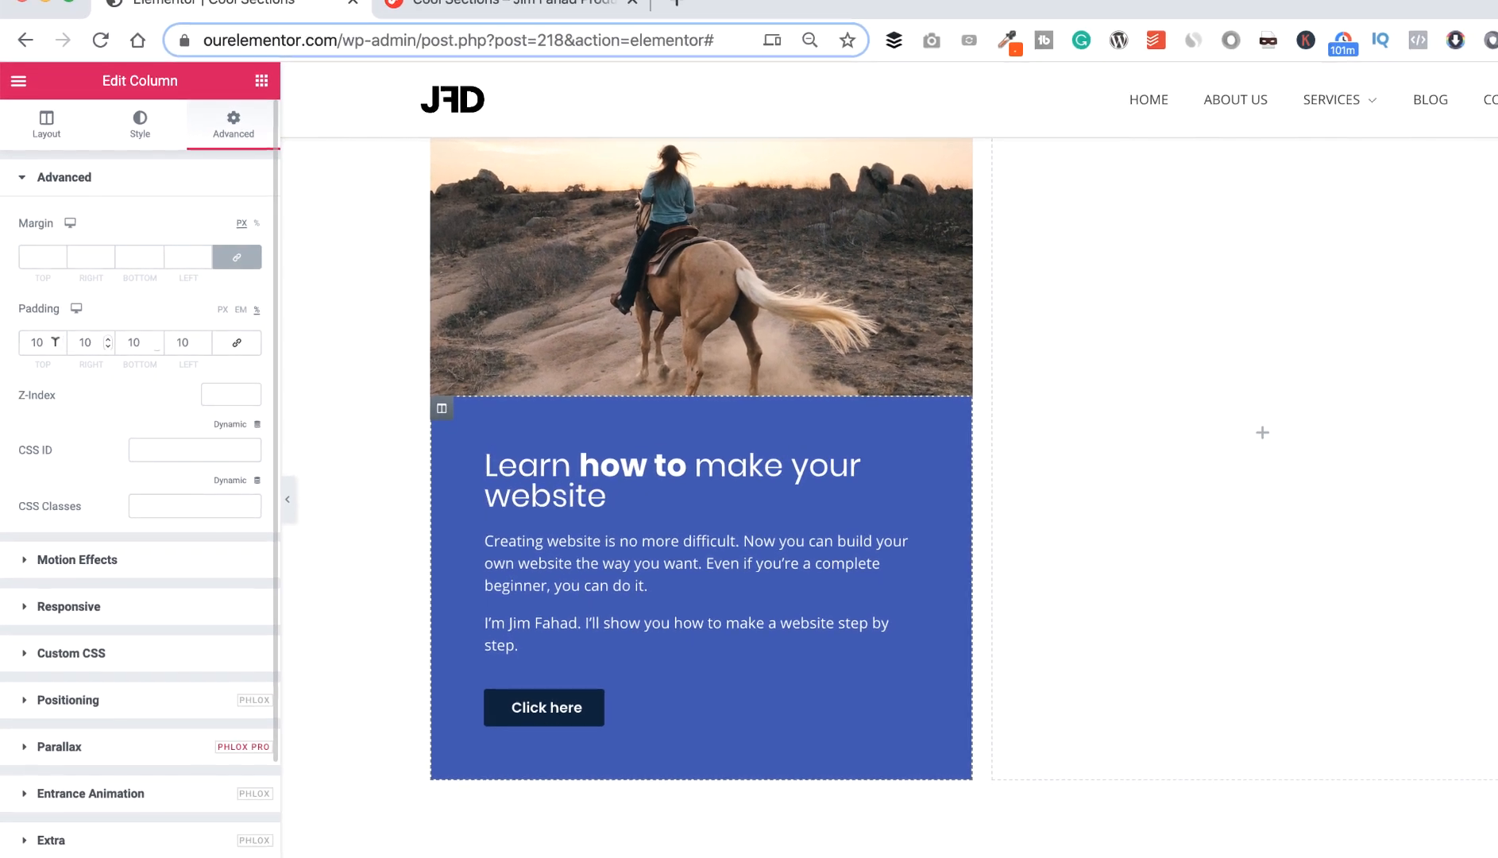
pyautogui.moveTo(46, 343); pyautogui.dragTo(7, 342)
pyautogui.write('8')
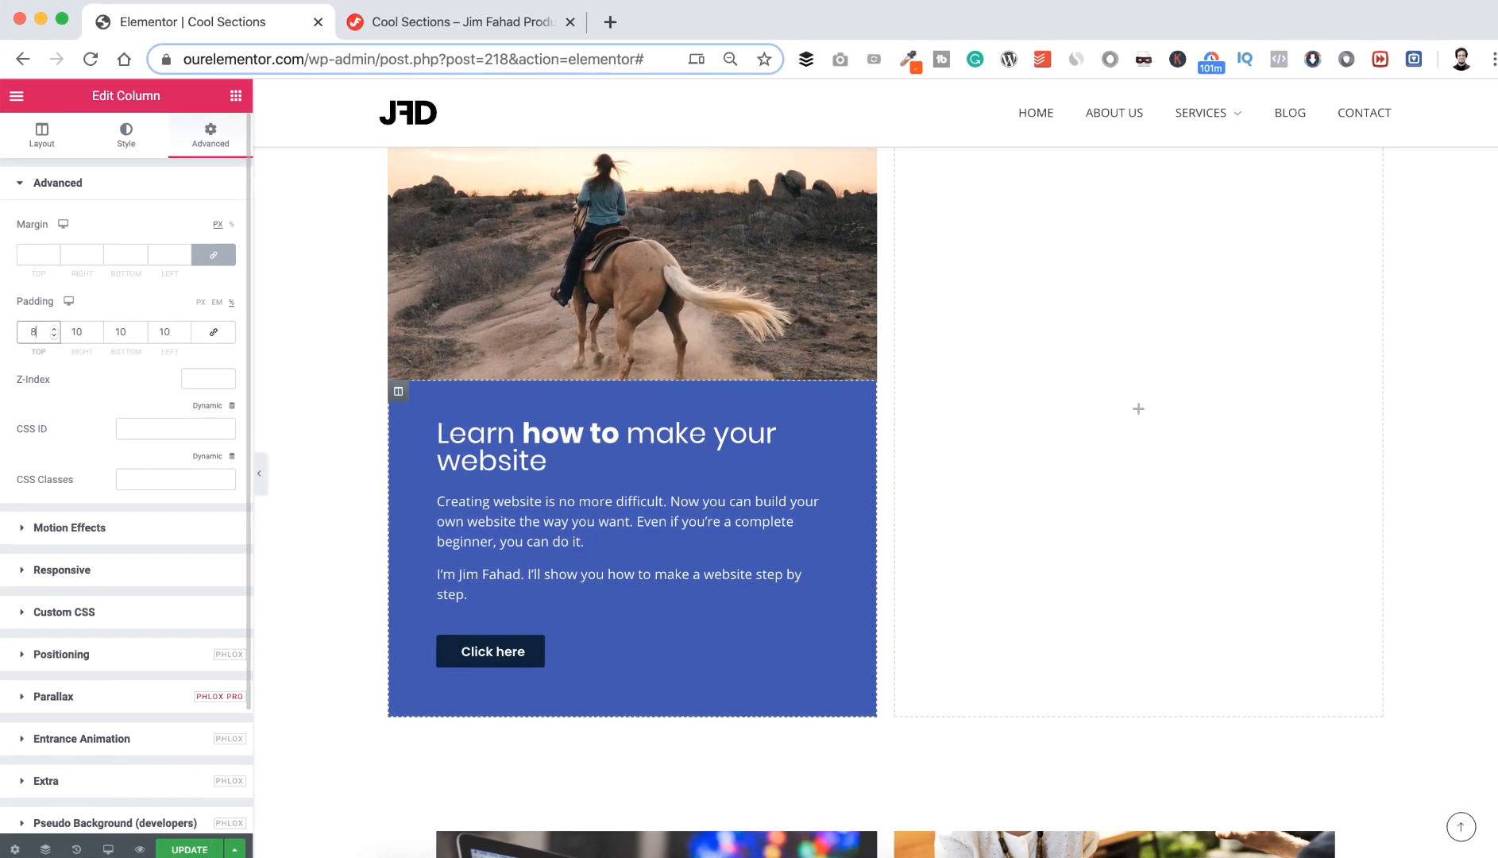
pyautogui.click(126, 329)
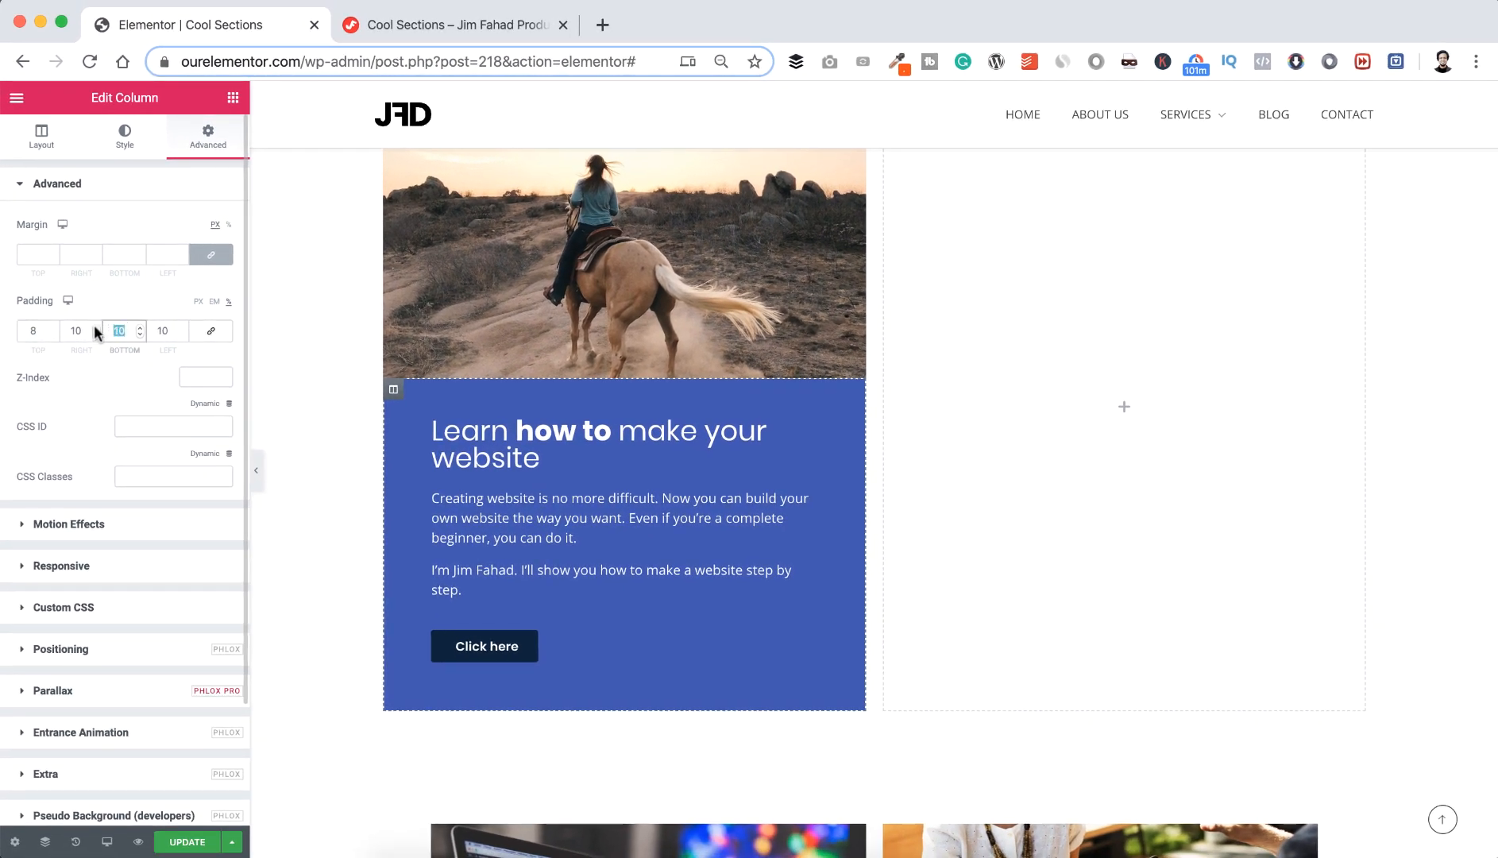
pyautogui.write('8')
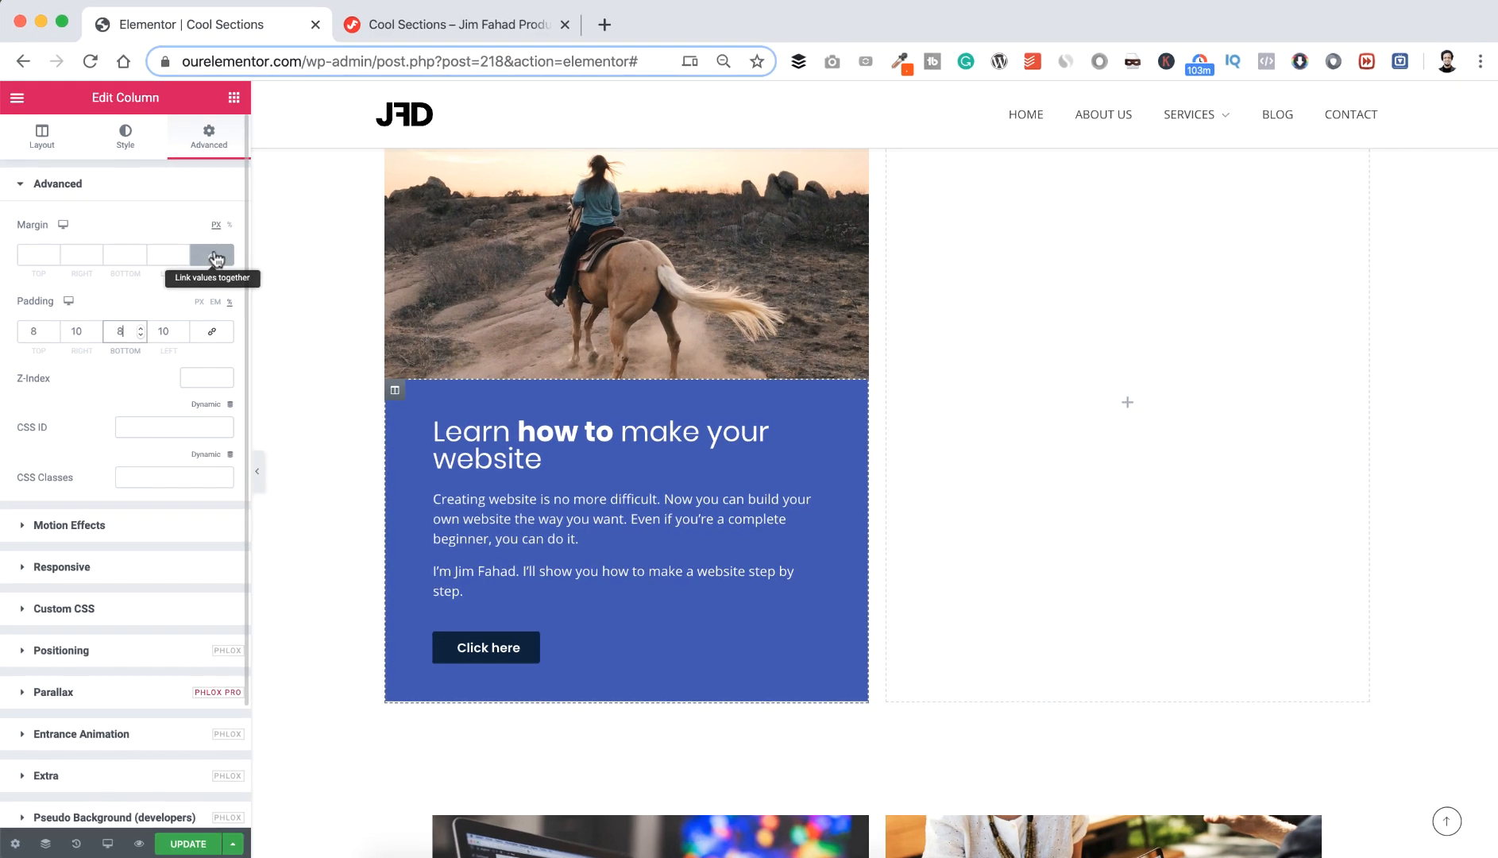
pyautogui.click(216, 258)
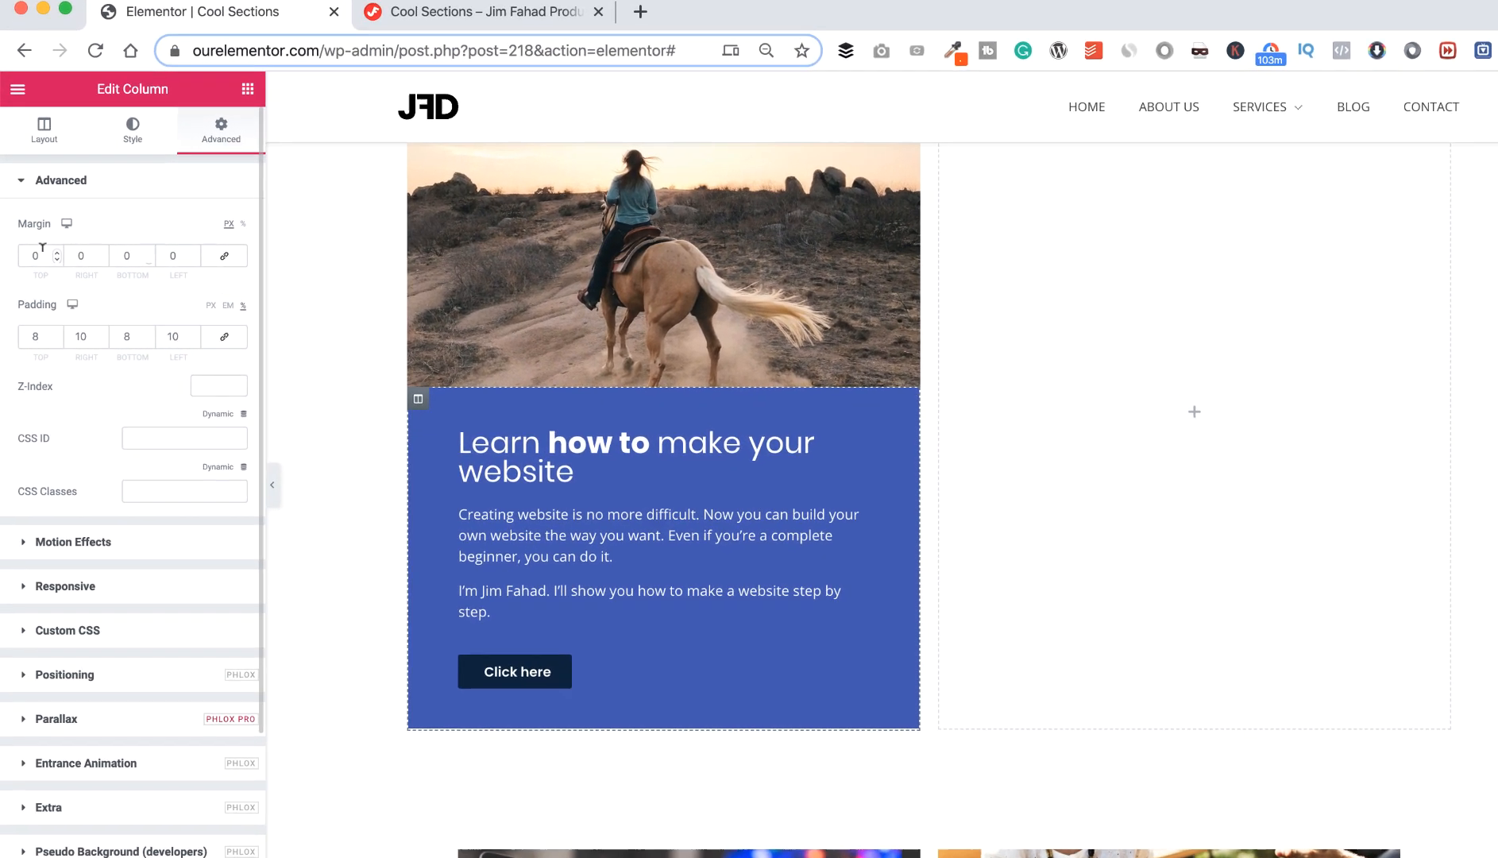
pyautogui.click(40, 253)
pyautogui.press('Down')
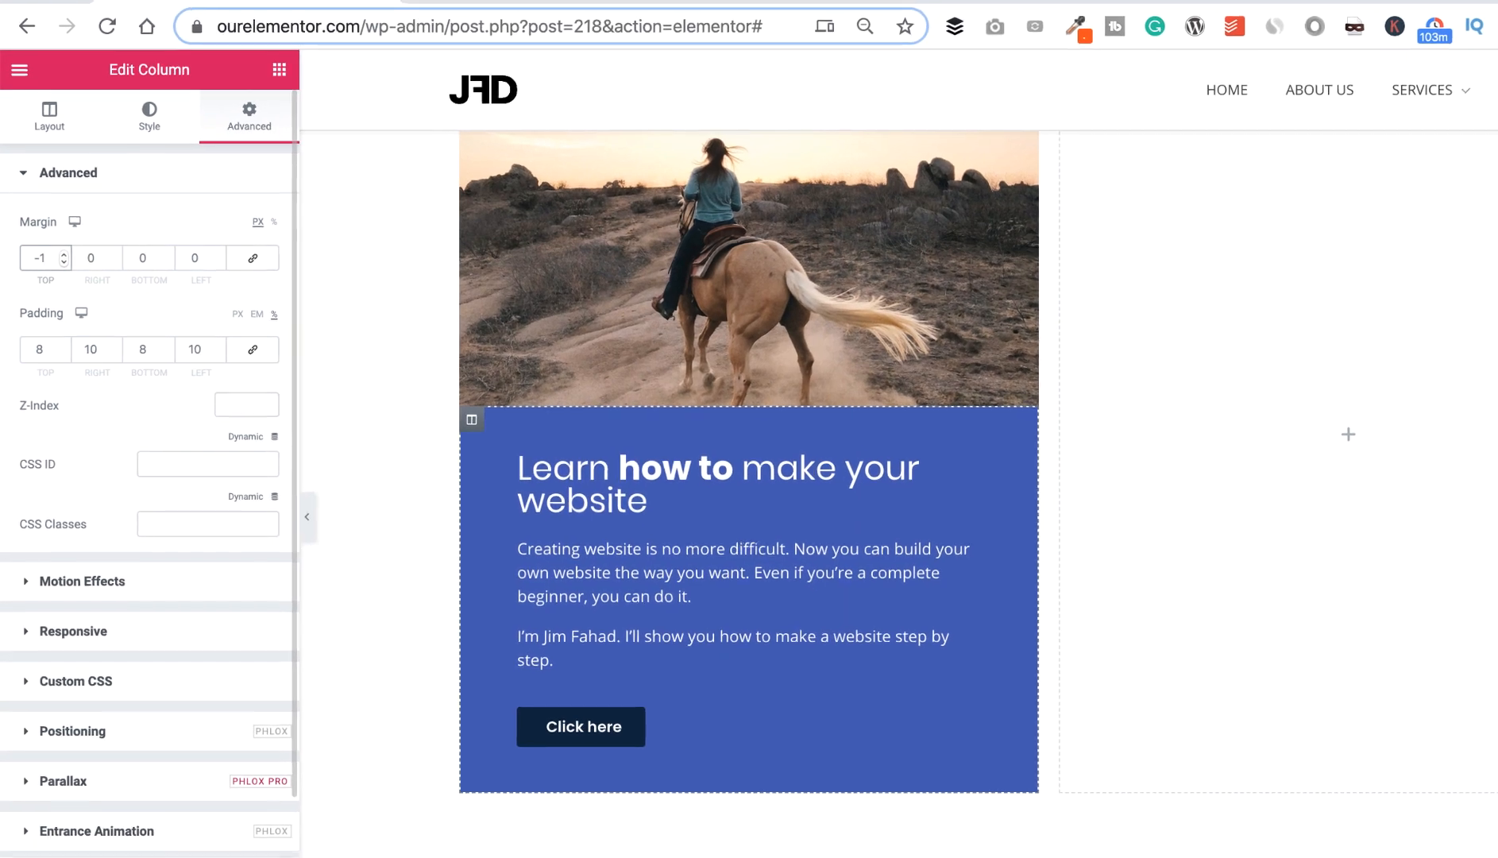
pyautogui.write('5')
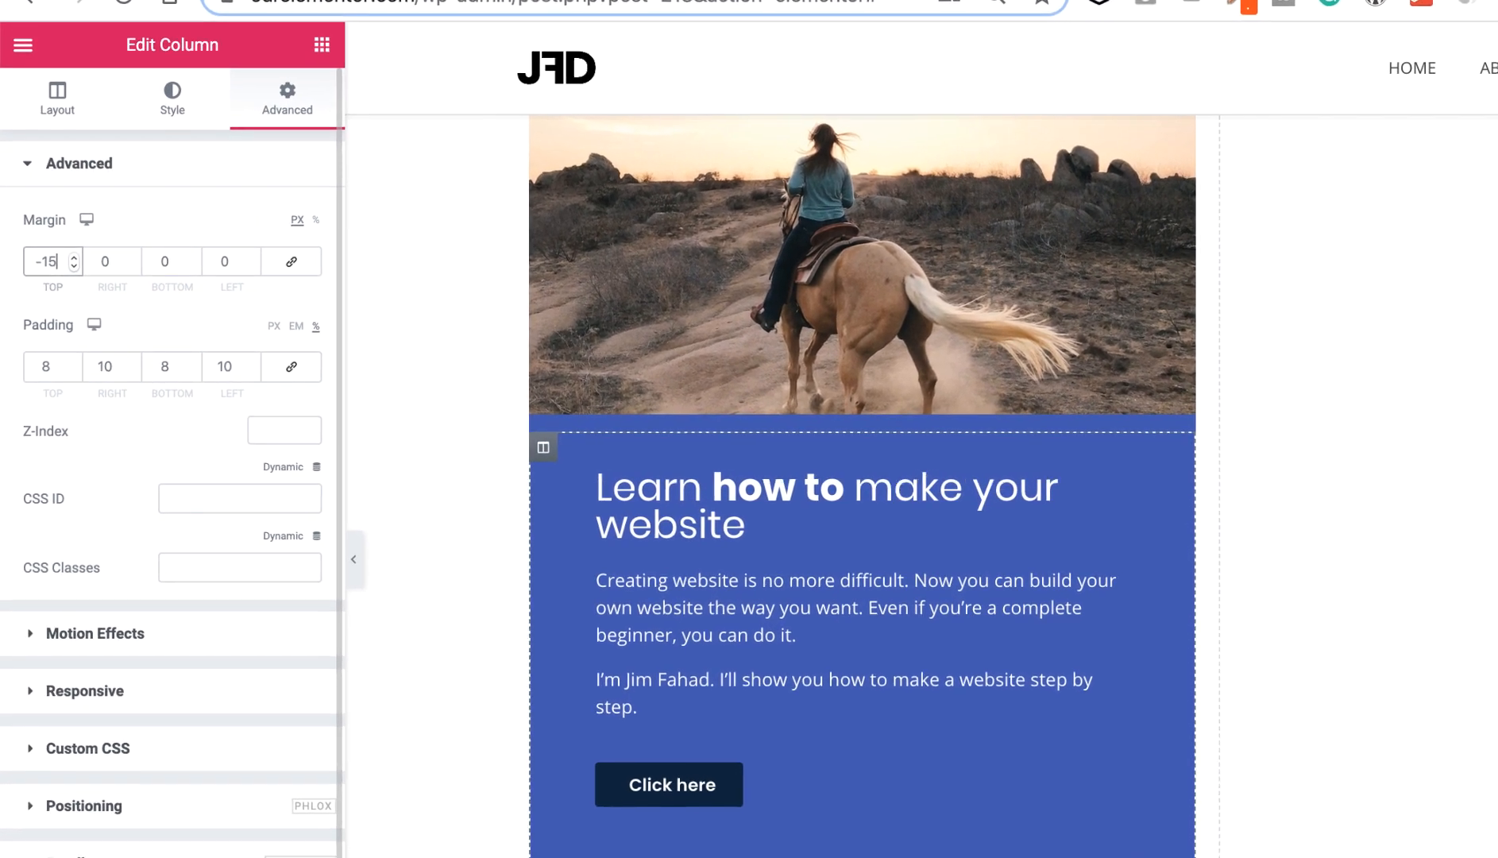
pyautogui.click(109, 259)
pyautogui.write('1')
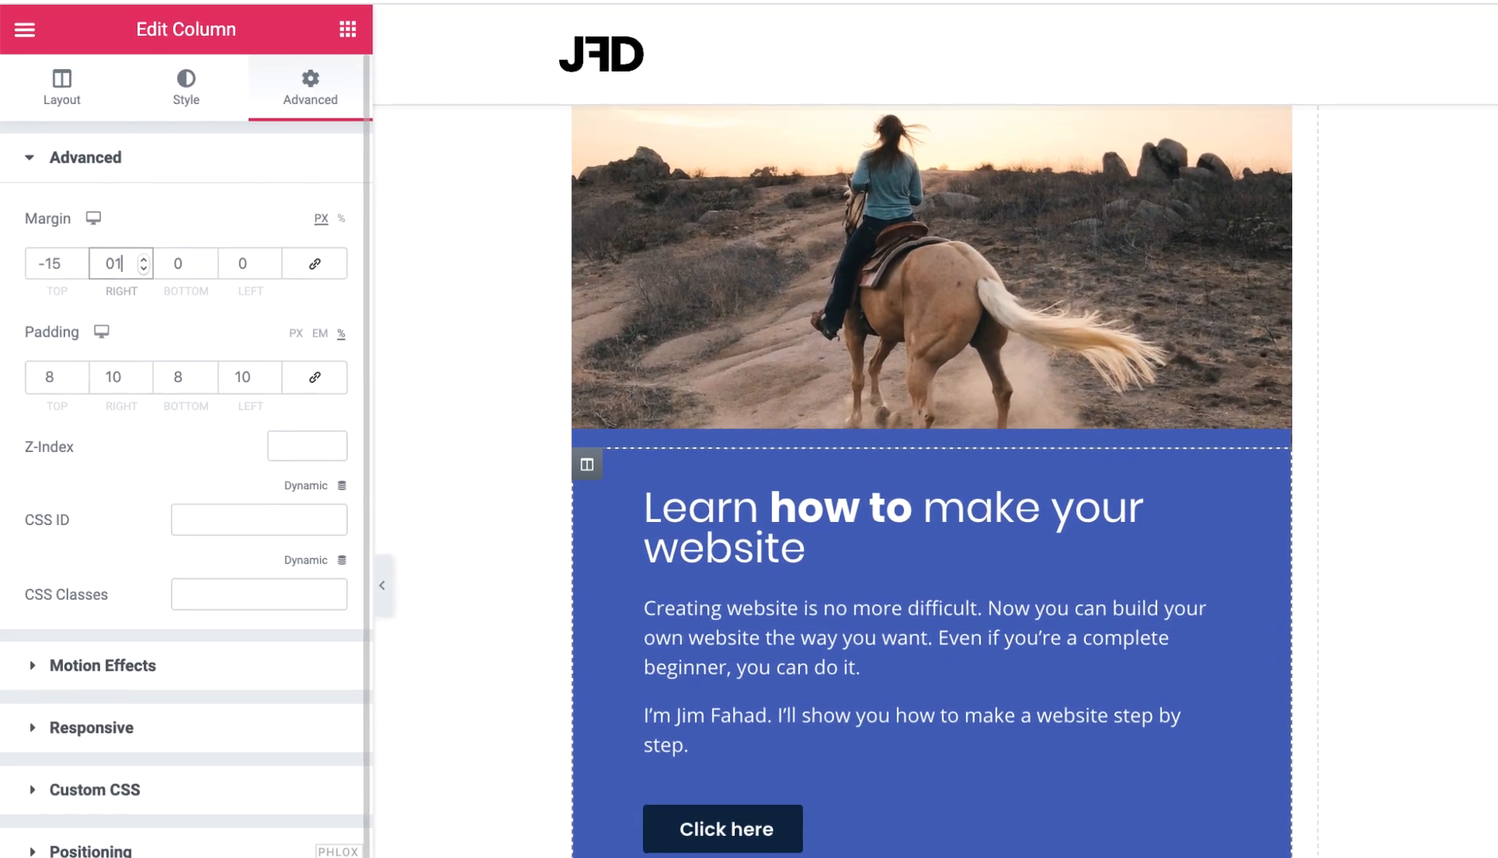
pyautogui.write('5')
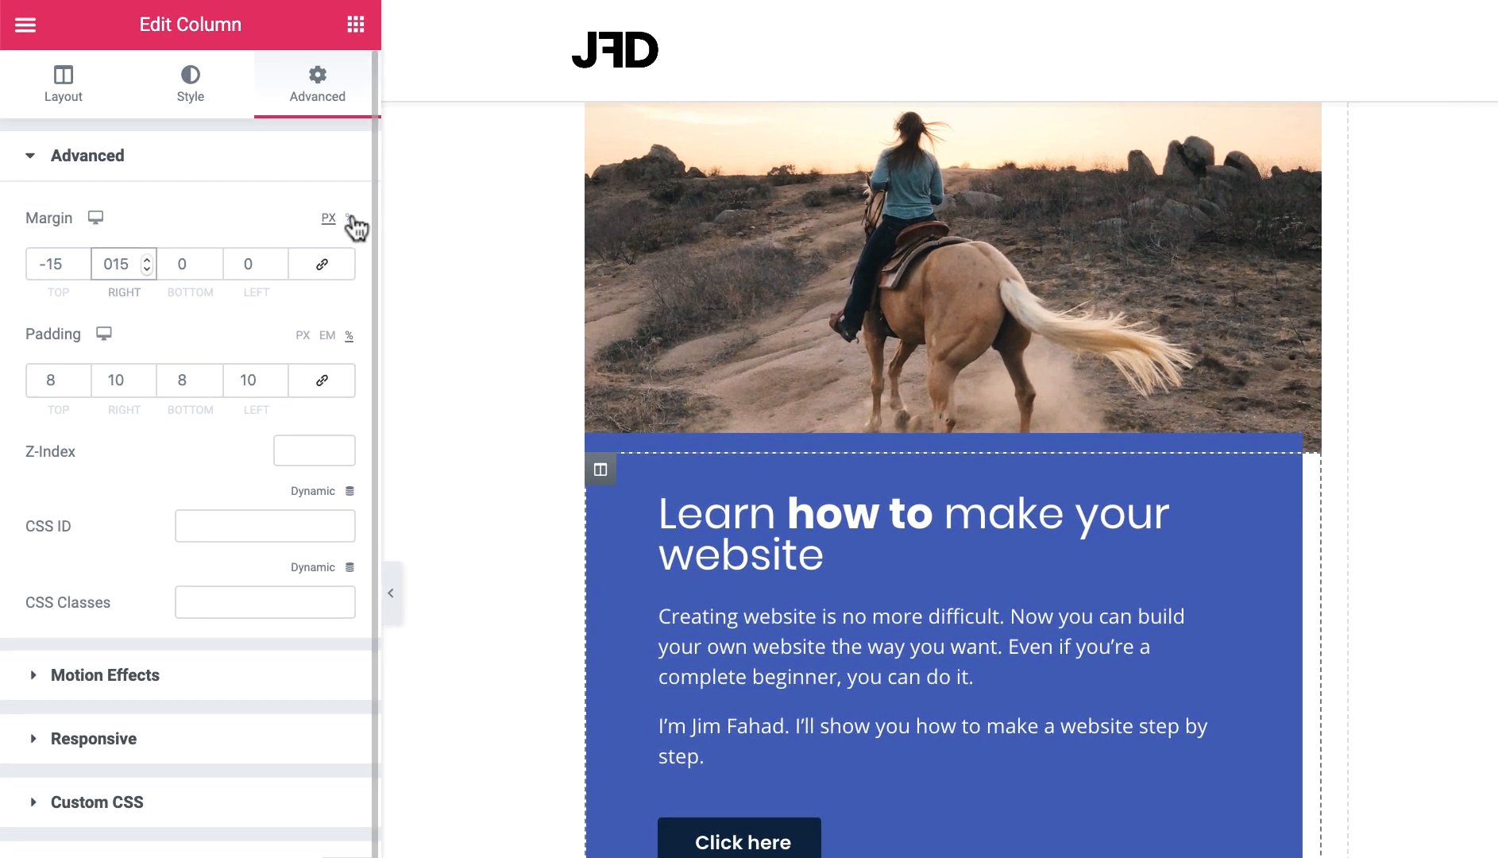
# - Set the blue column's margin in percent to -15 top, 10 right and 10 bottom so it overlaps the horse image
pyautogui.click(351, 218)
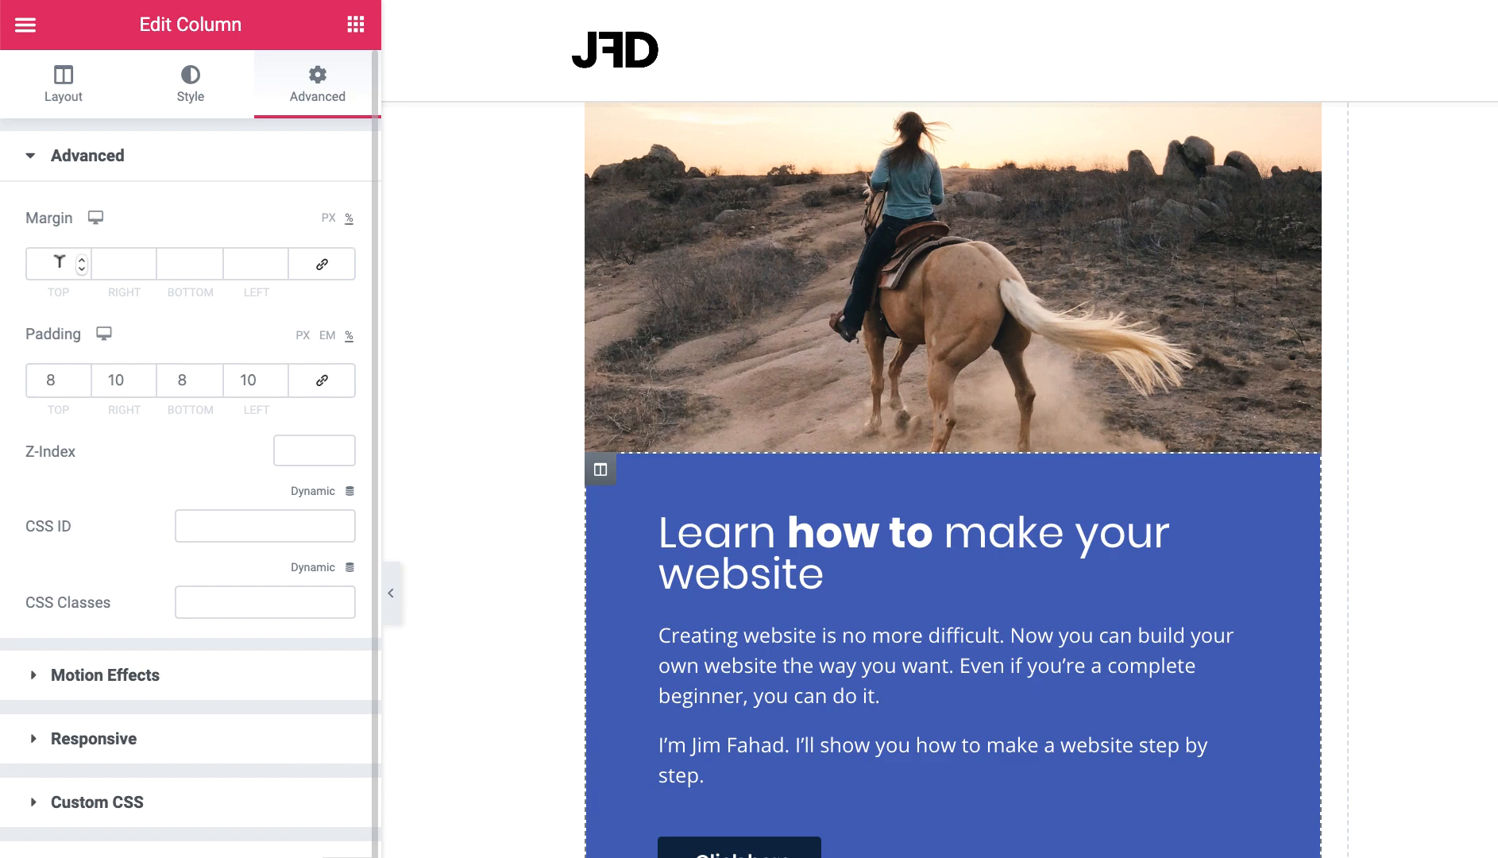
pyautogui.click(59, 262)
pyautogui.write('-1')
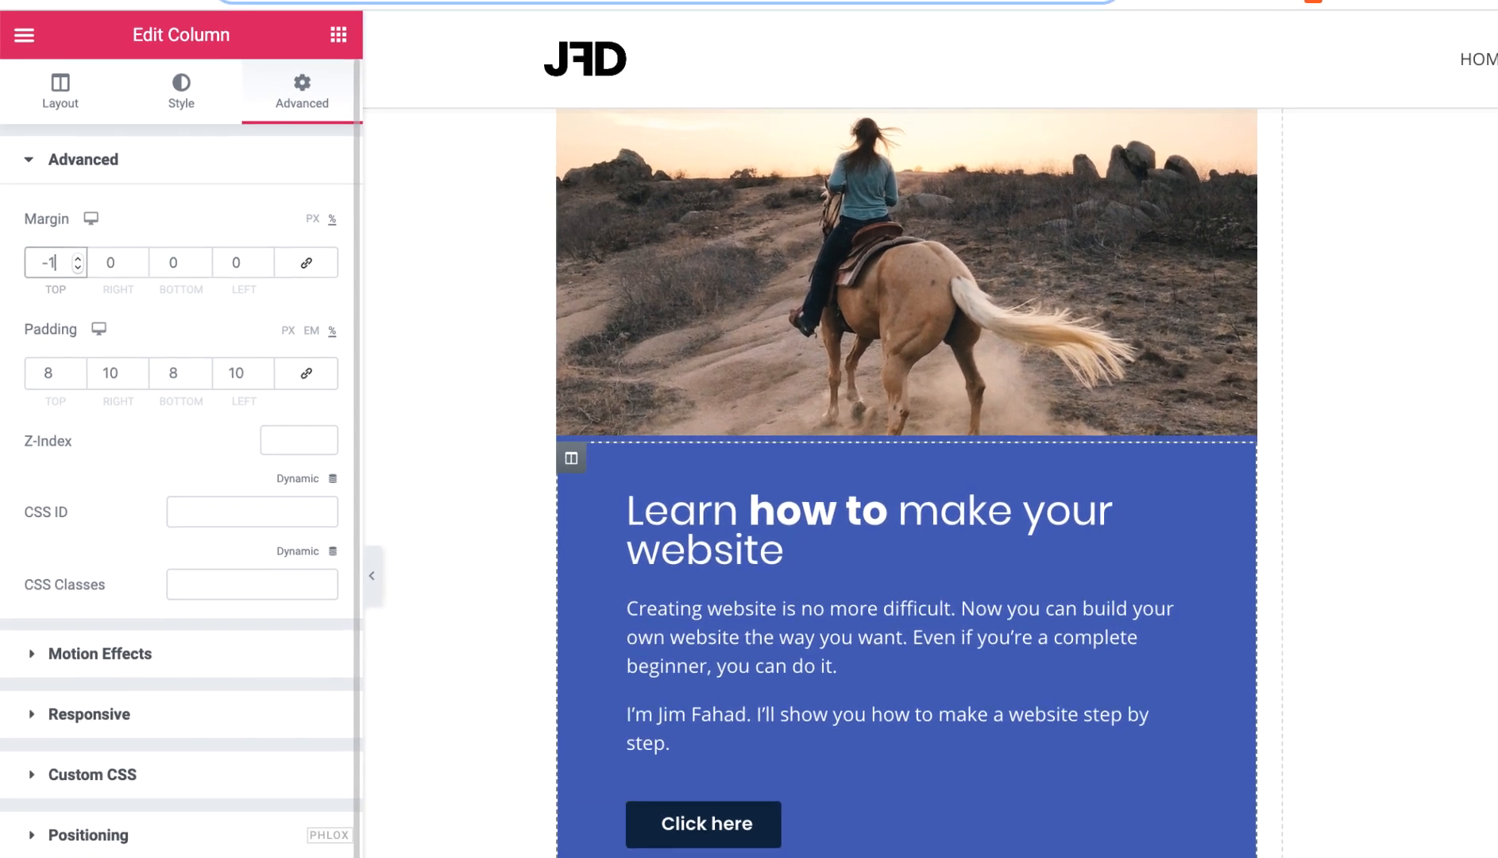
pyautogui.write('5')
pyautogui.press('Tab')
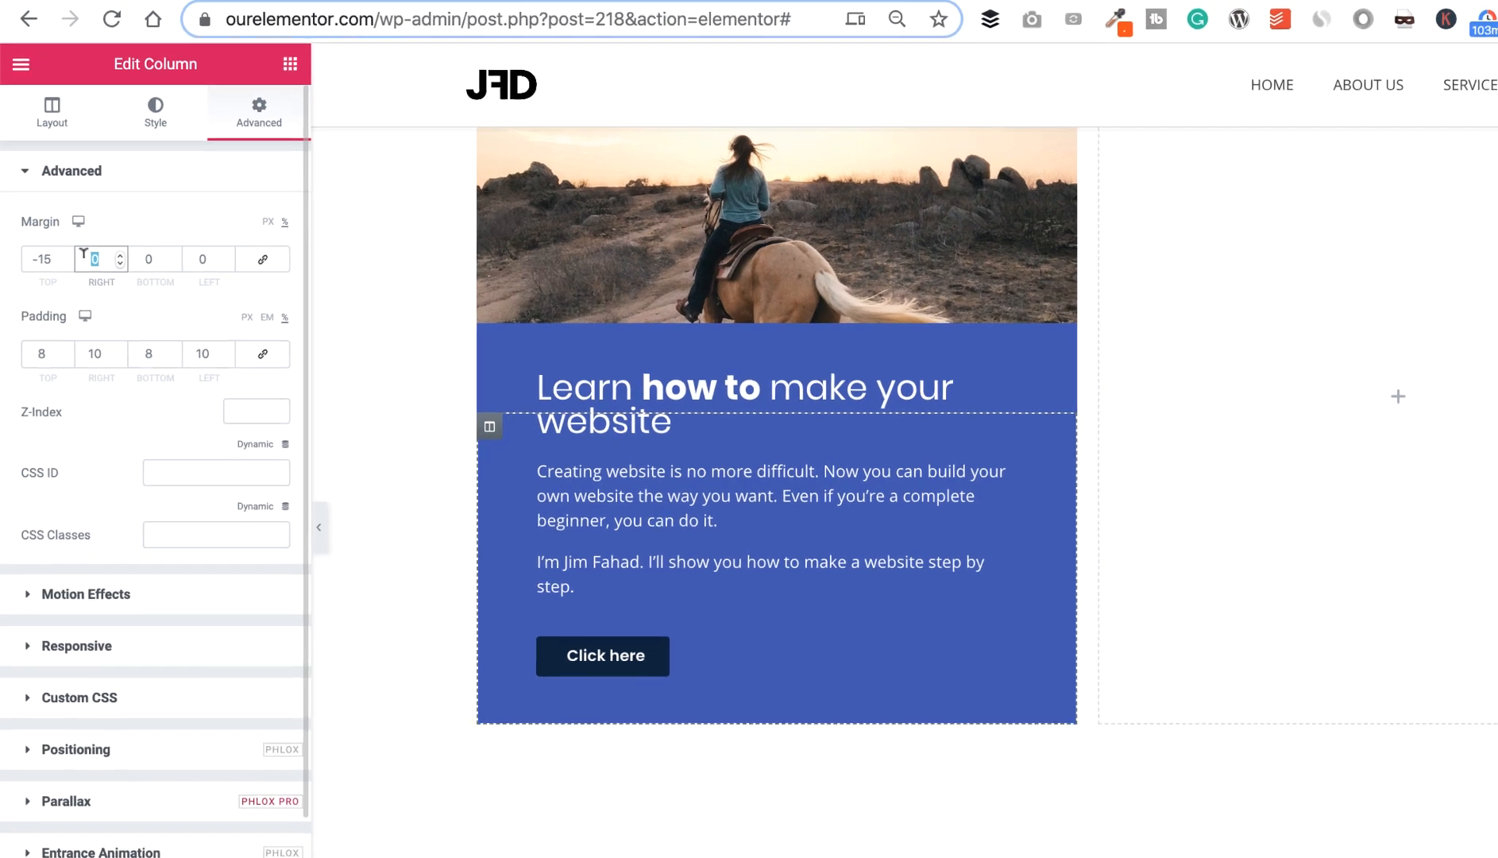
pyautogui.write('10')
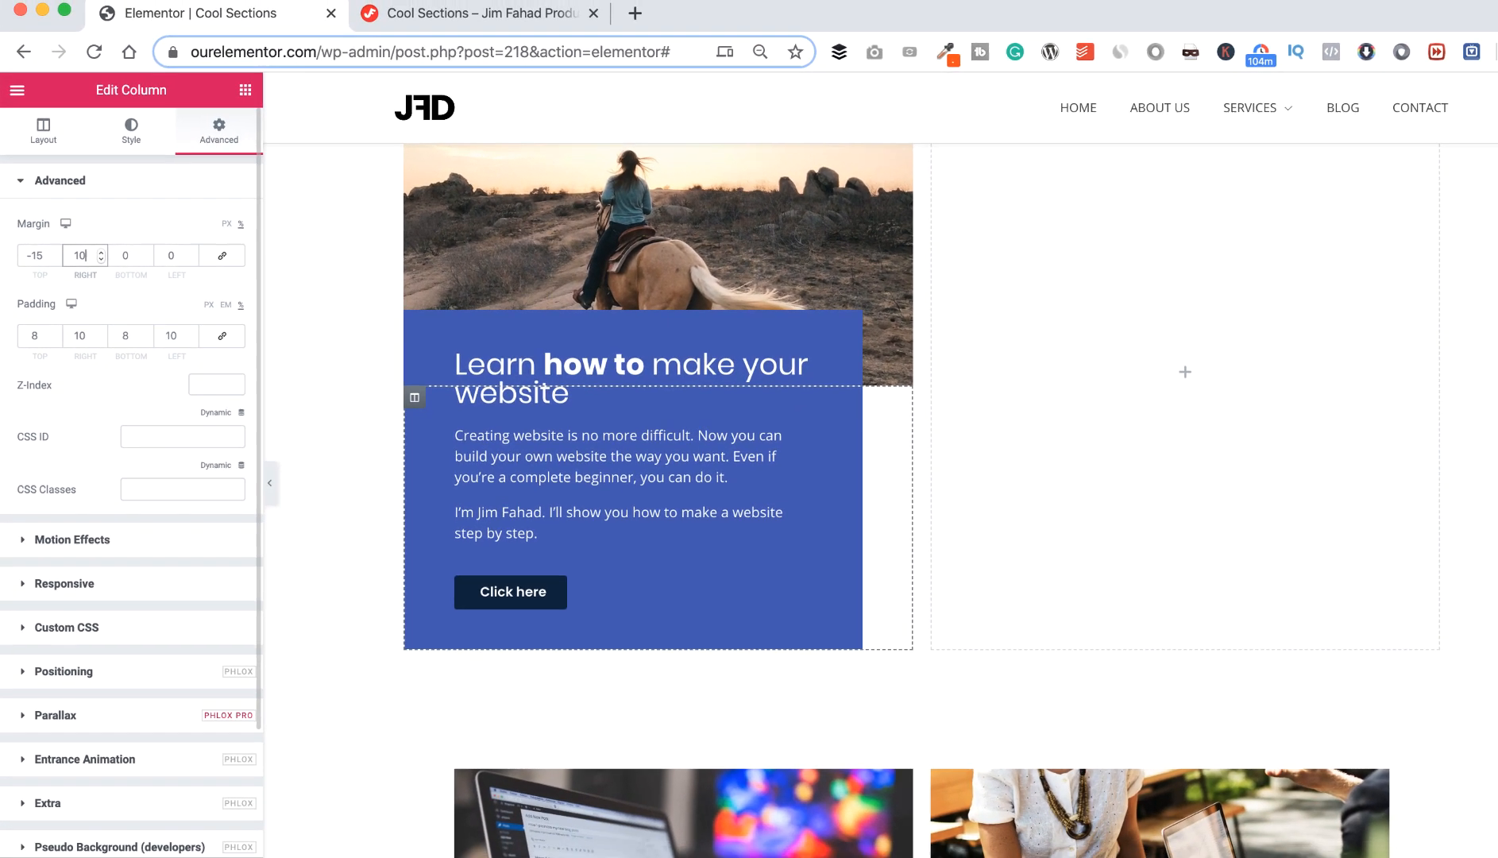
pyautogui.click(124, 254)
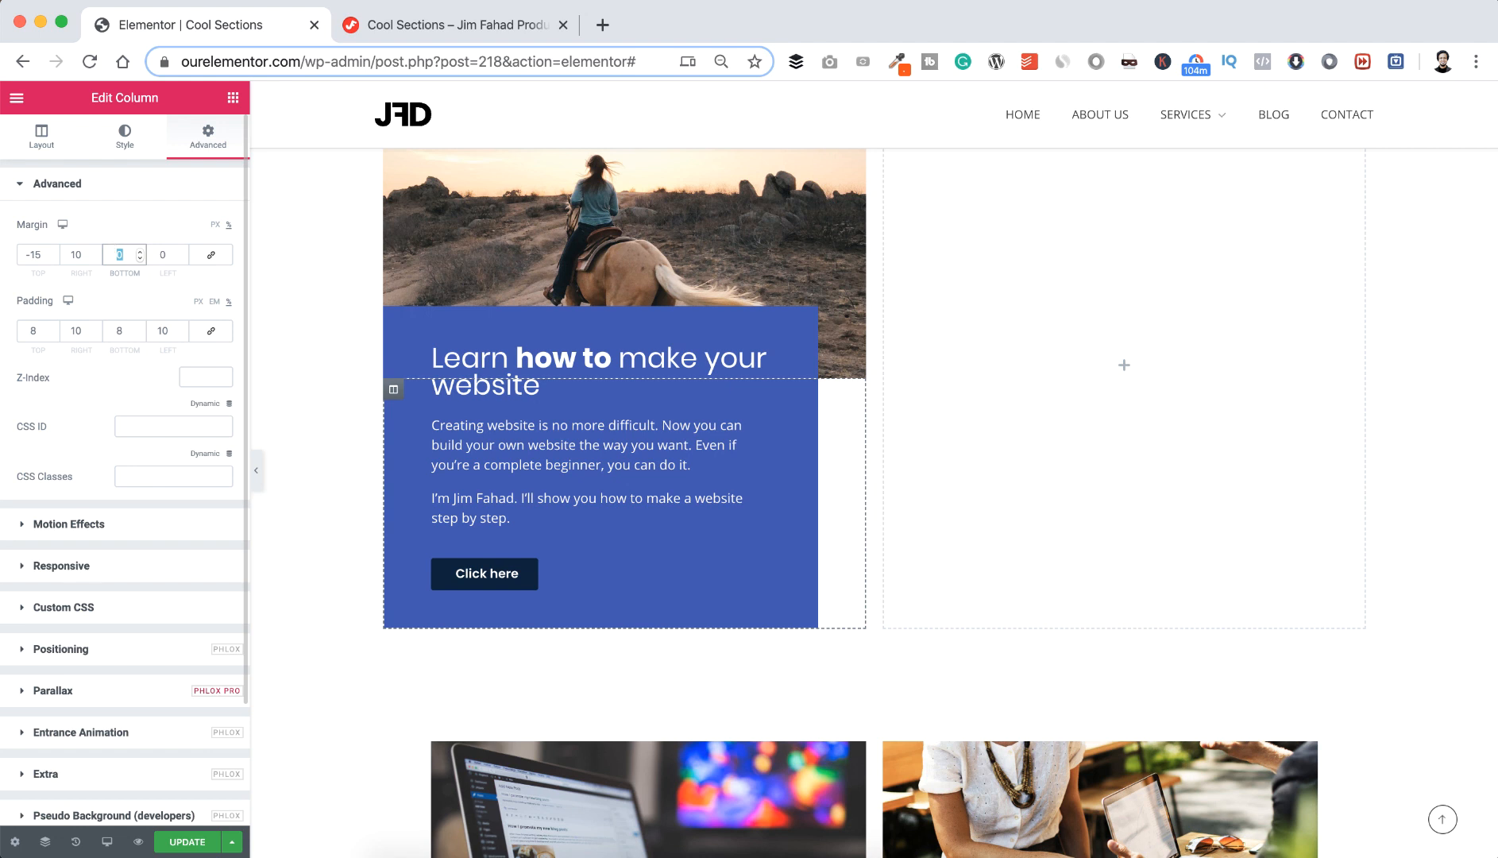
pyautogui.write('10')
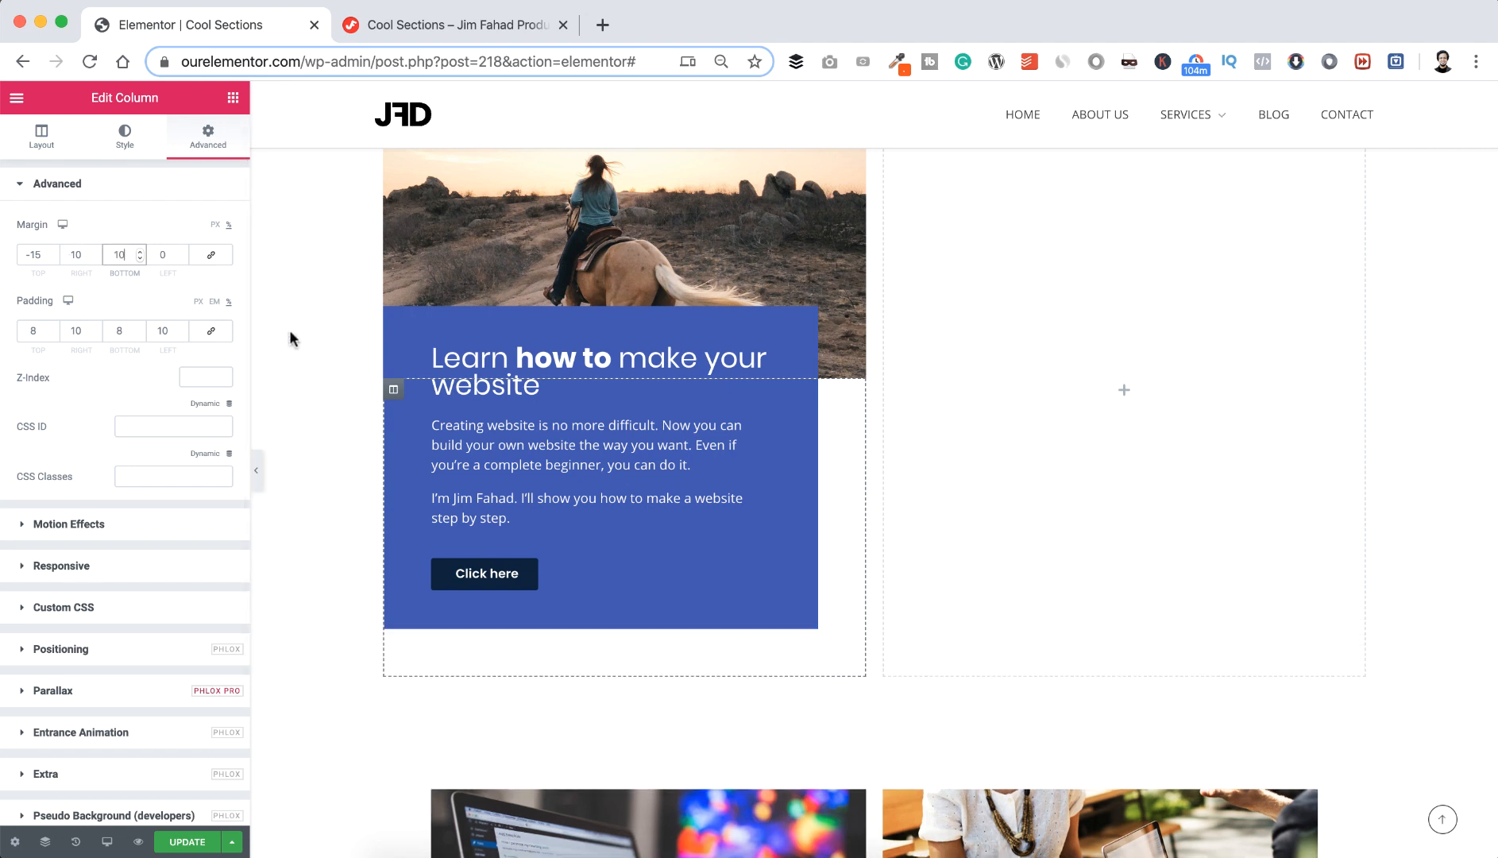
pyautogui.scroll(2, 289, 330)
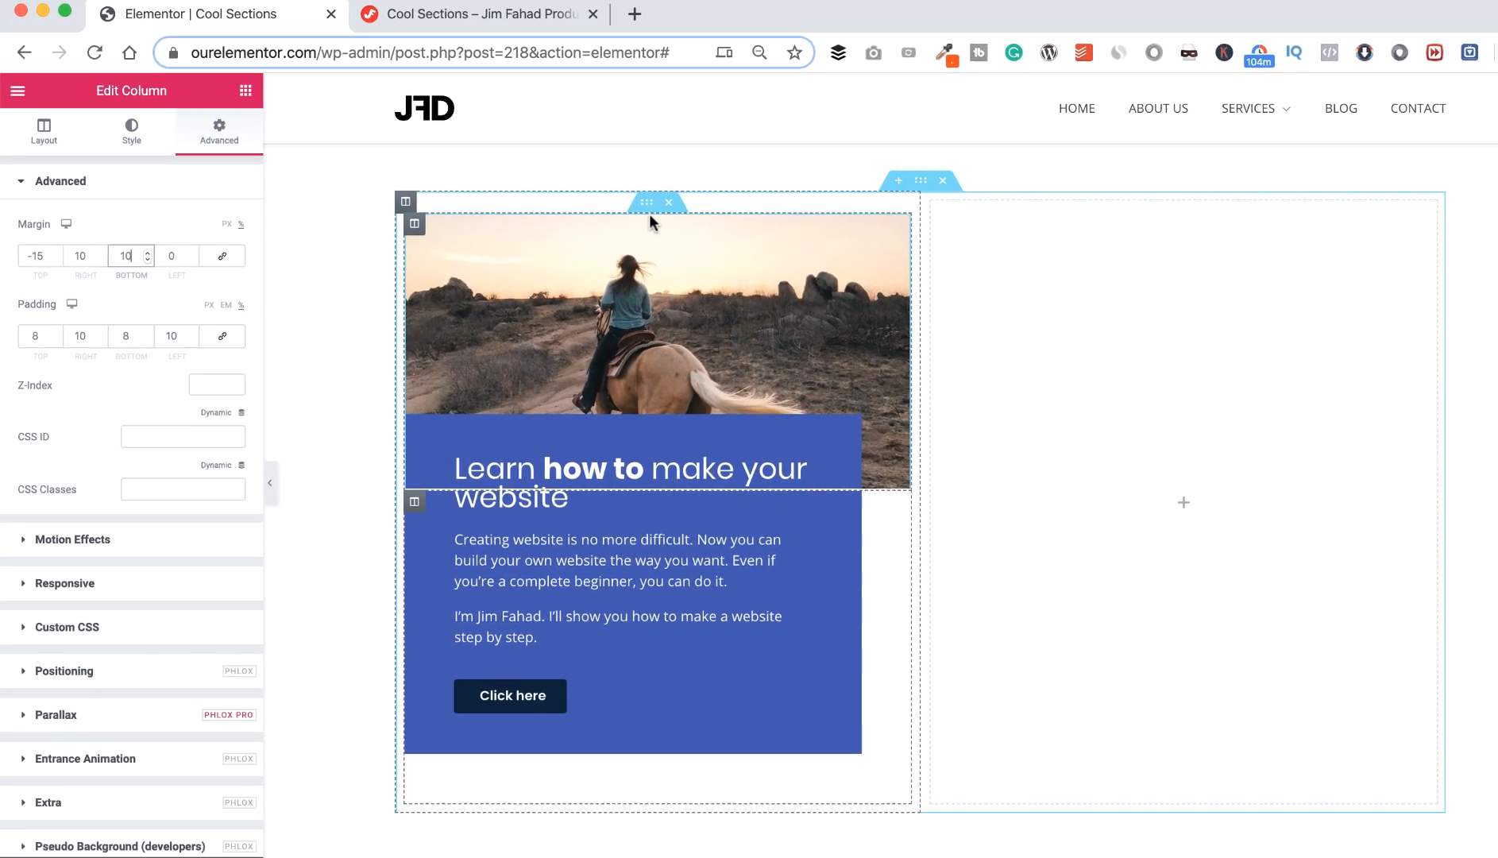
# - Give the horse image's inner section unlinked percent padding of 10 on the left and 0 on the other sides
pyautogui.click(633, 203)
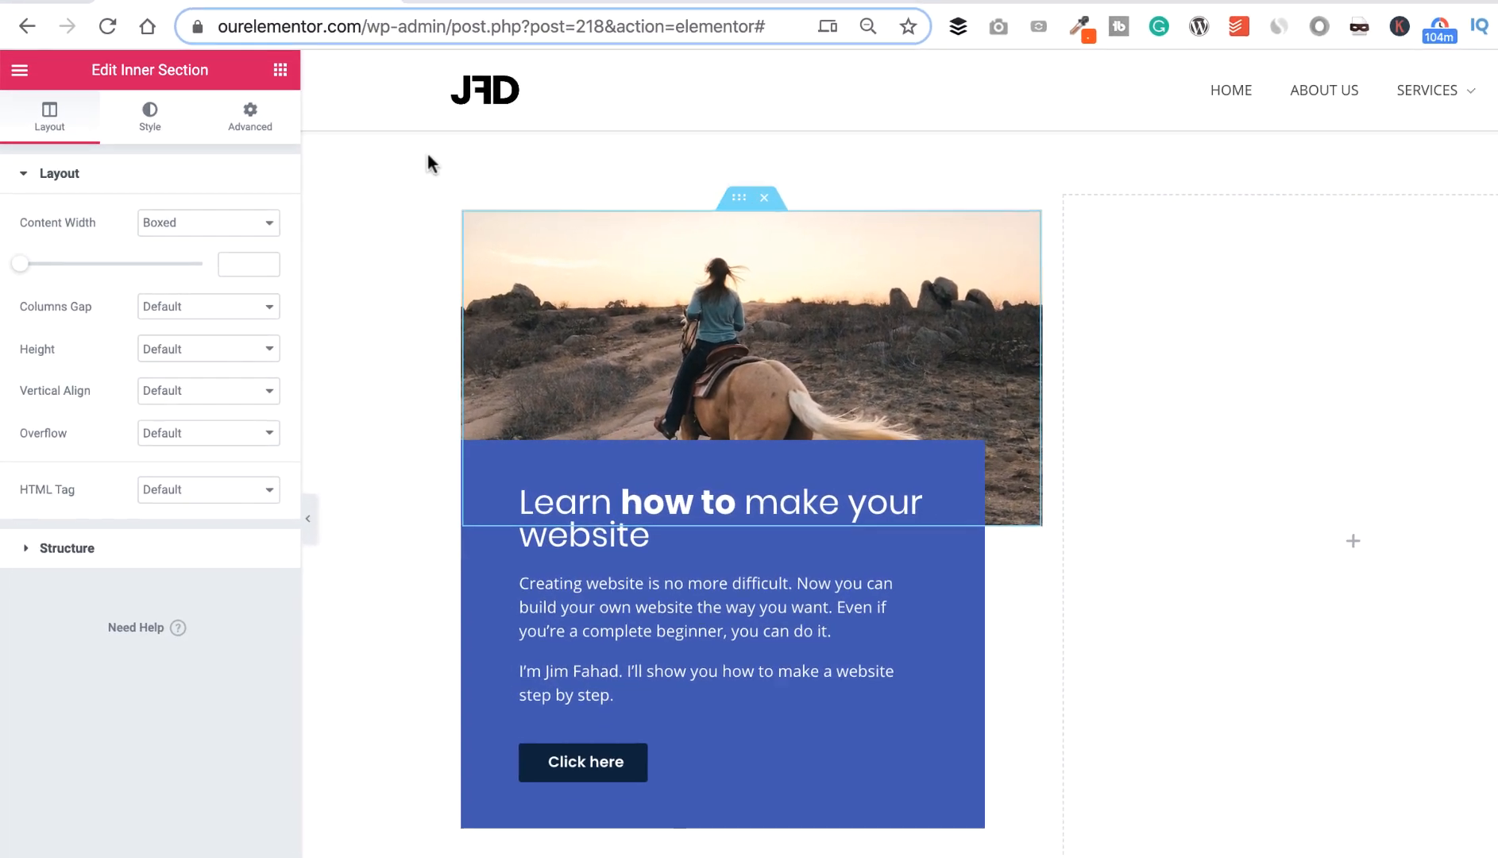
pyautogui.click(243, 121)
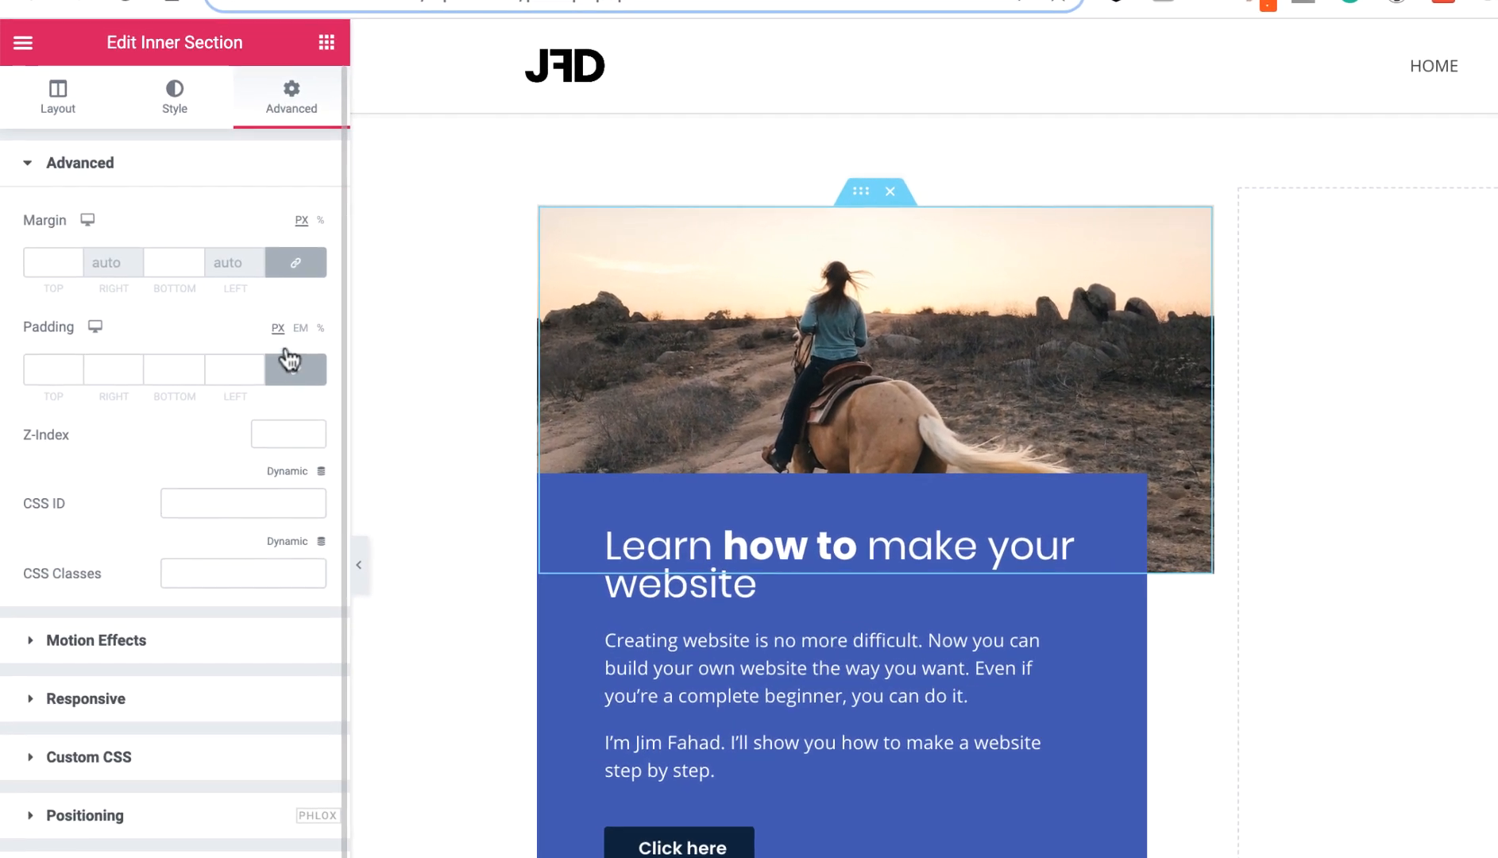
pyautogui.click(287, 365)
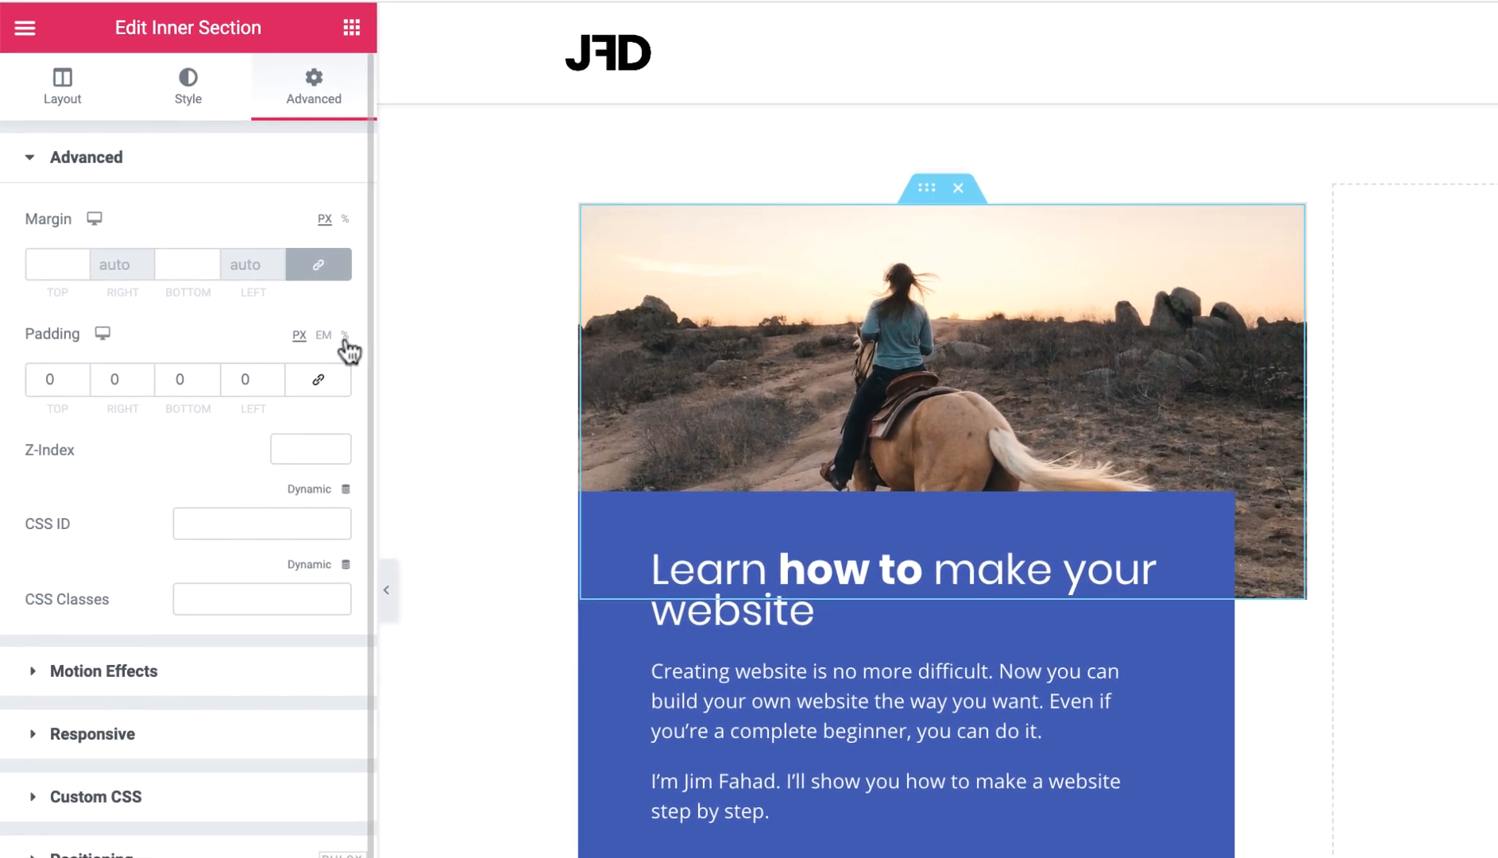
pyautogui.click(341, 334)
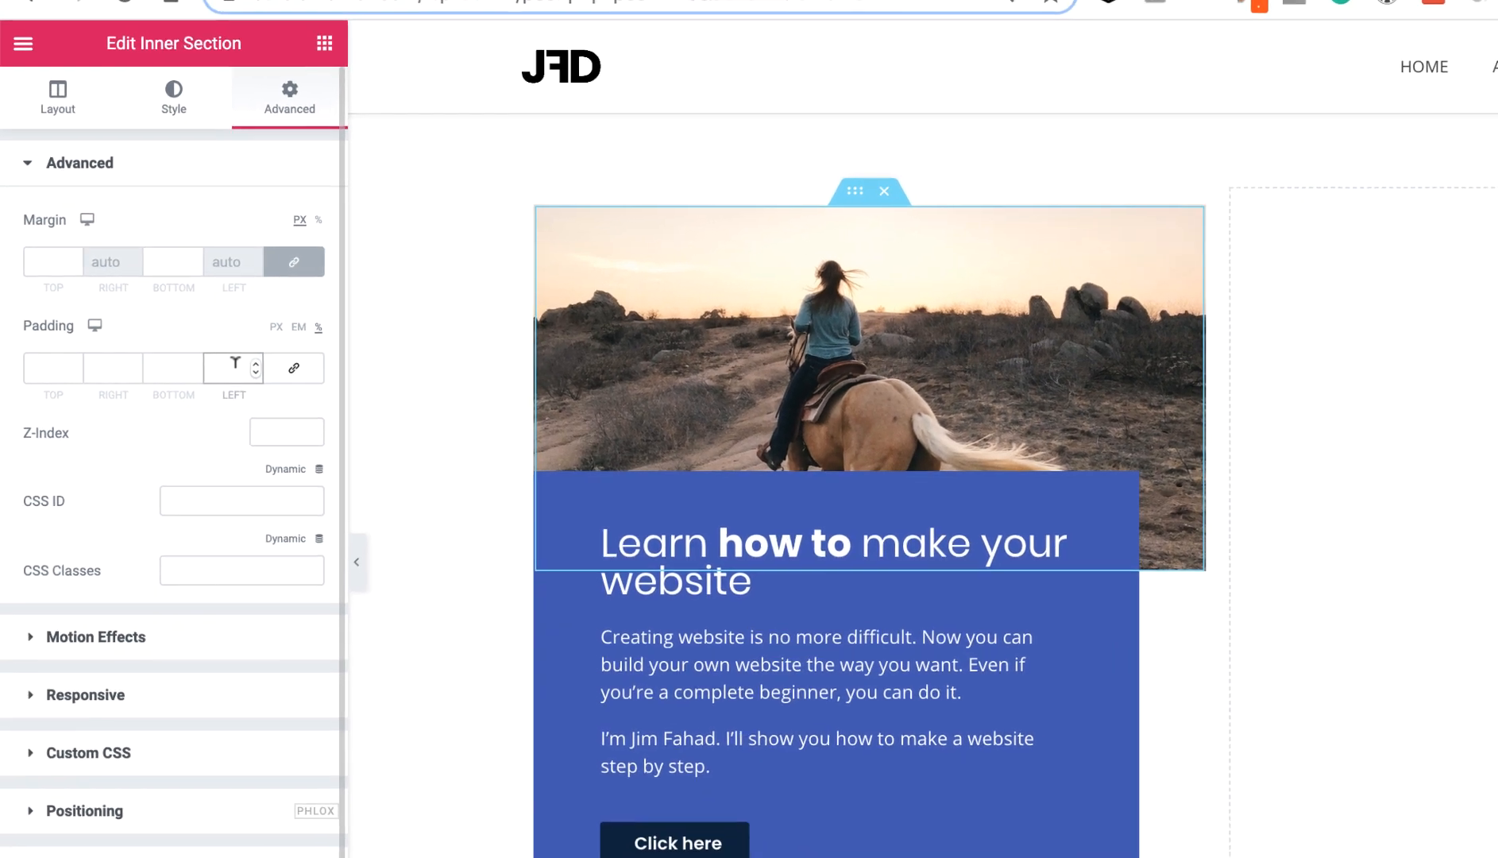
pyautogui.click(235, 365)
pyautogui.write('10')
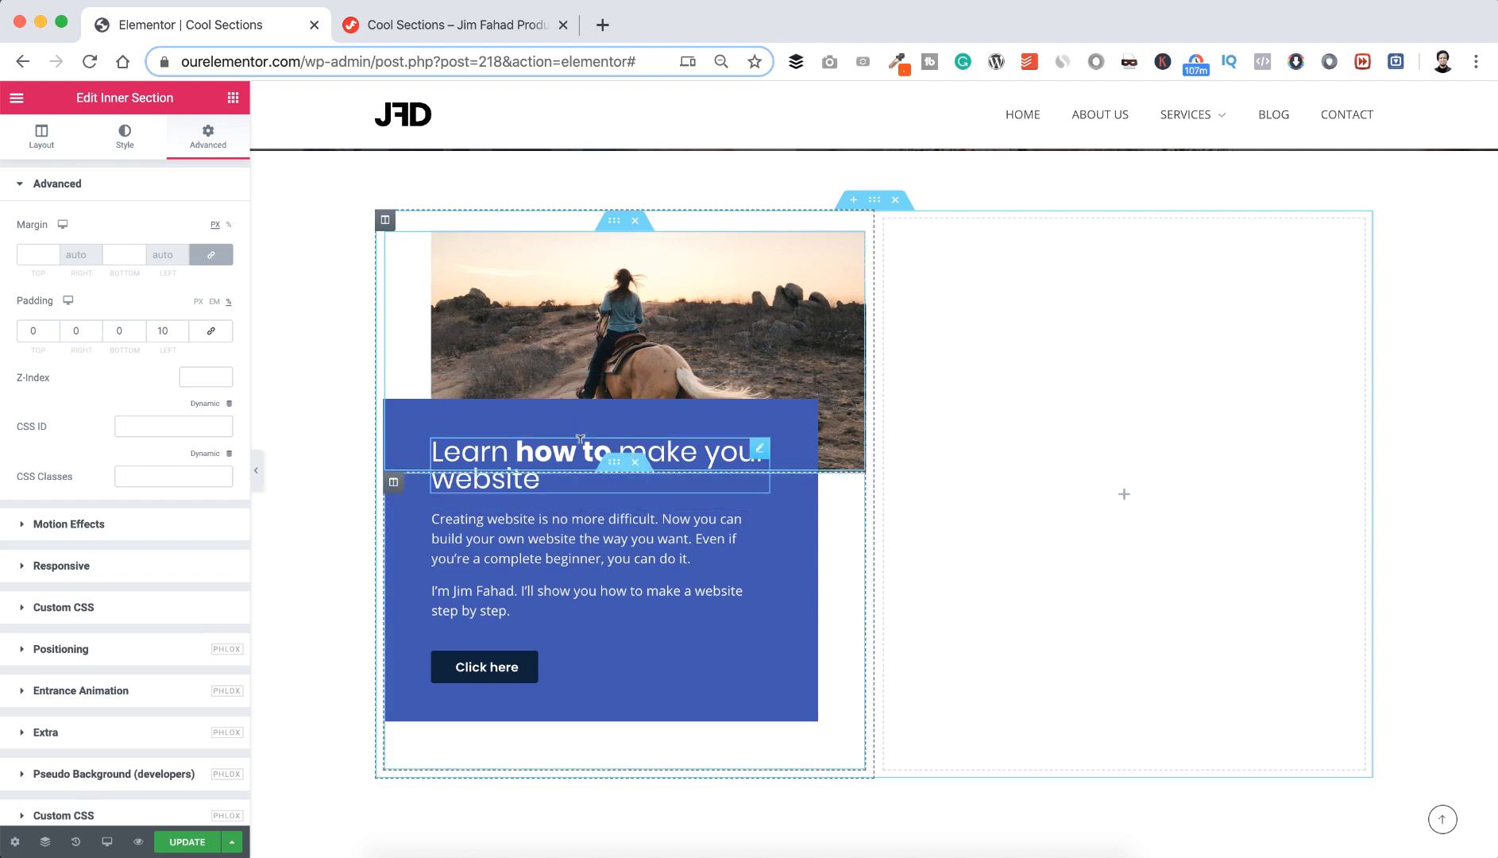
# - Duplicate the finished card column and delete the empty column beside the copy
pyautogui.rightClick(386, 221)
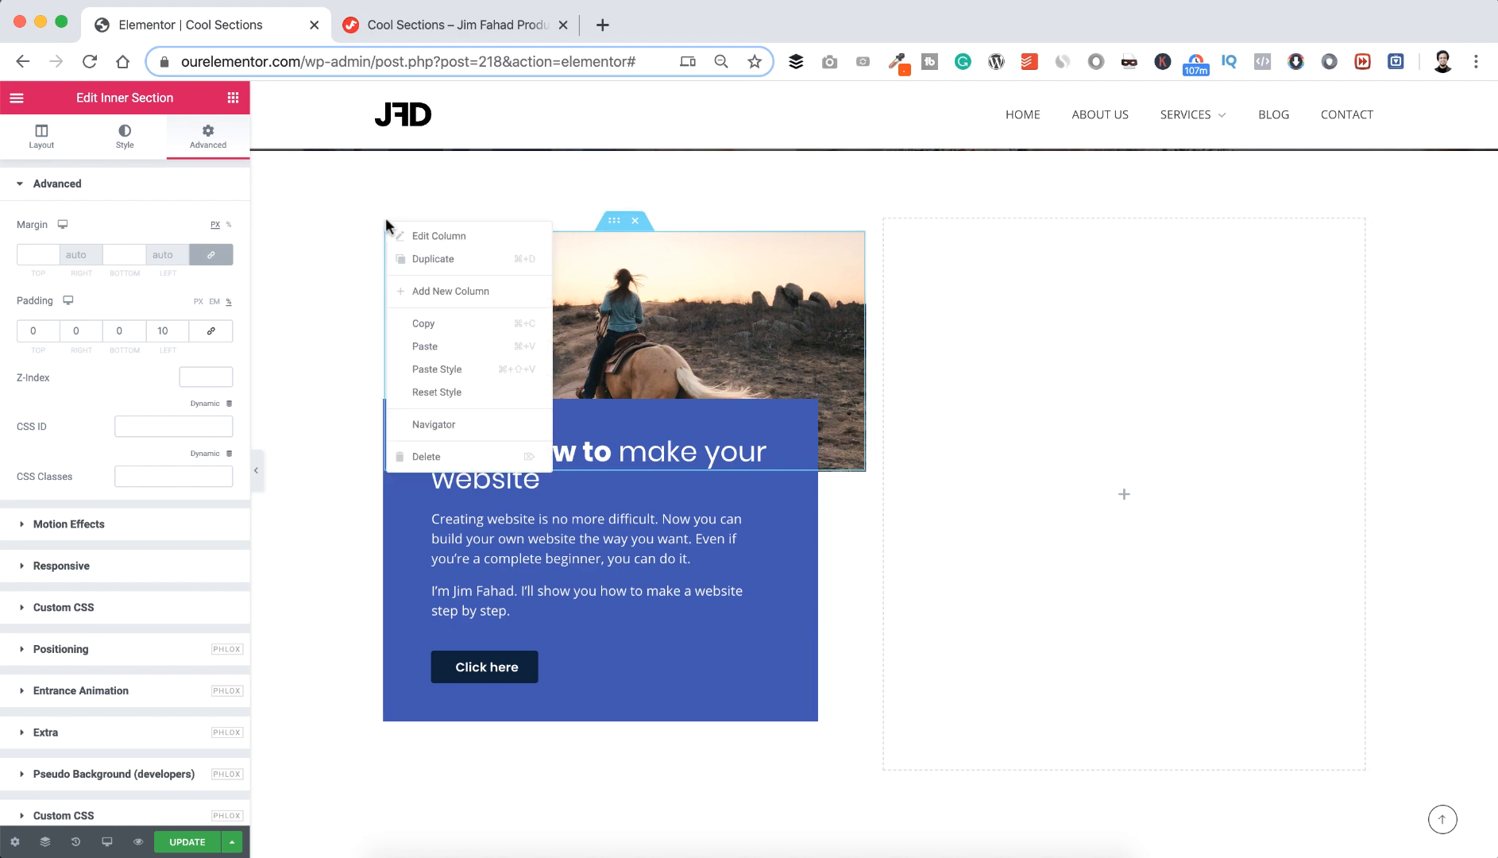
pyautogui.click(418, 262)
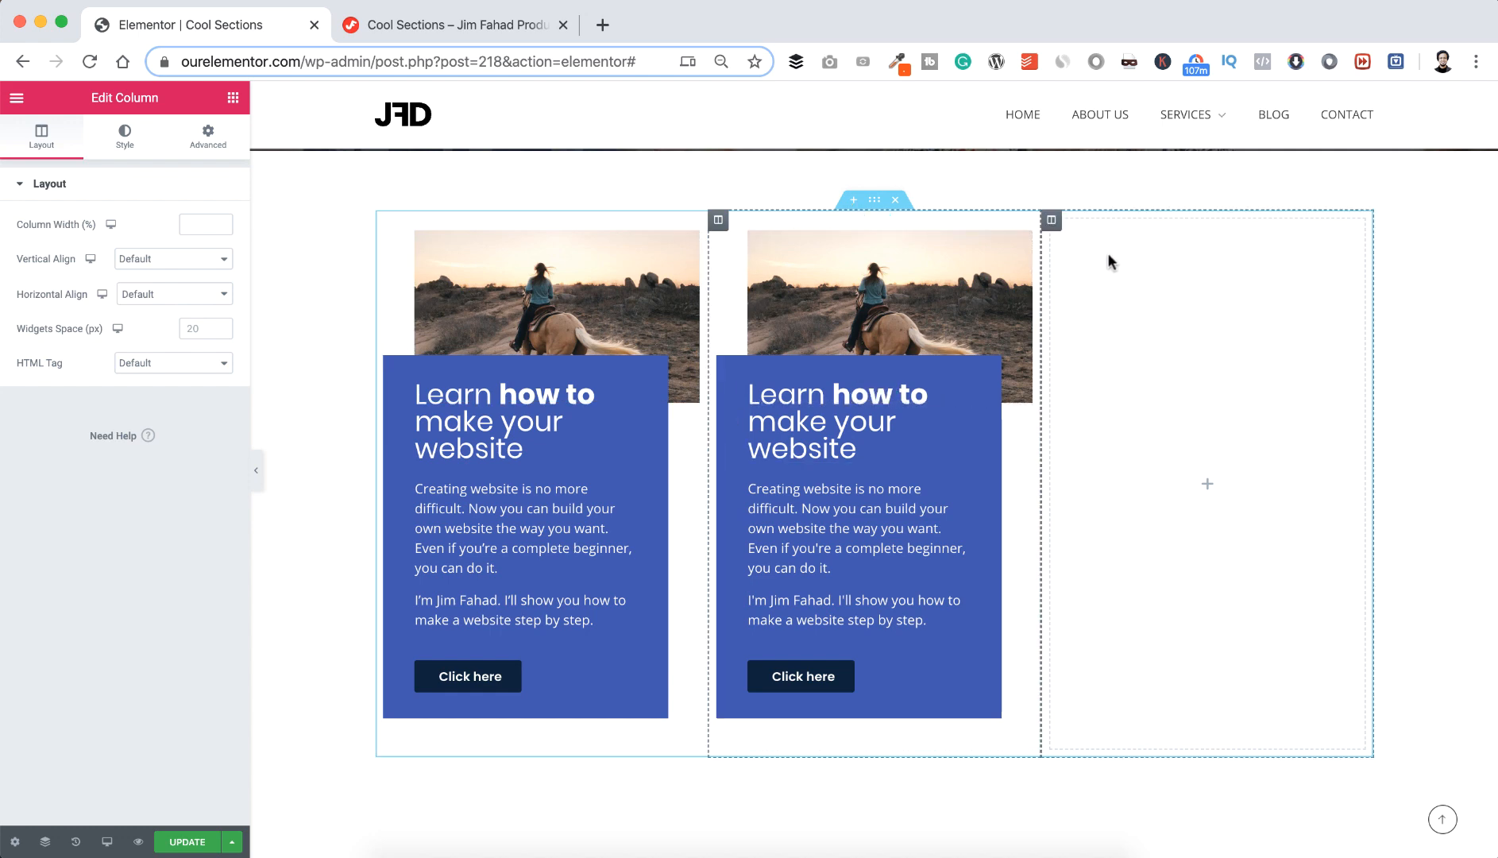
pyautogui.rightClick(1058, 223)
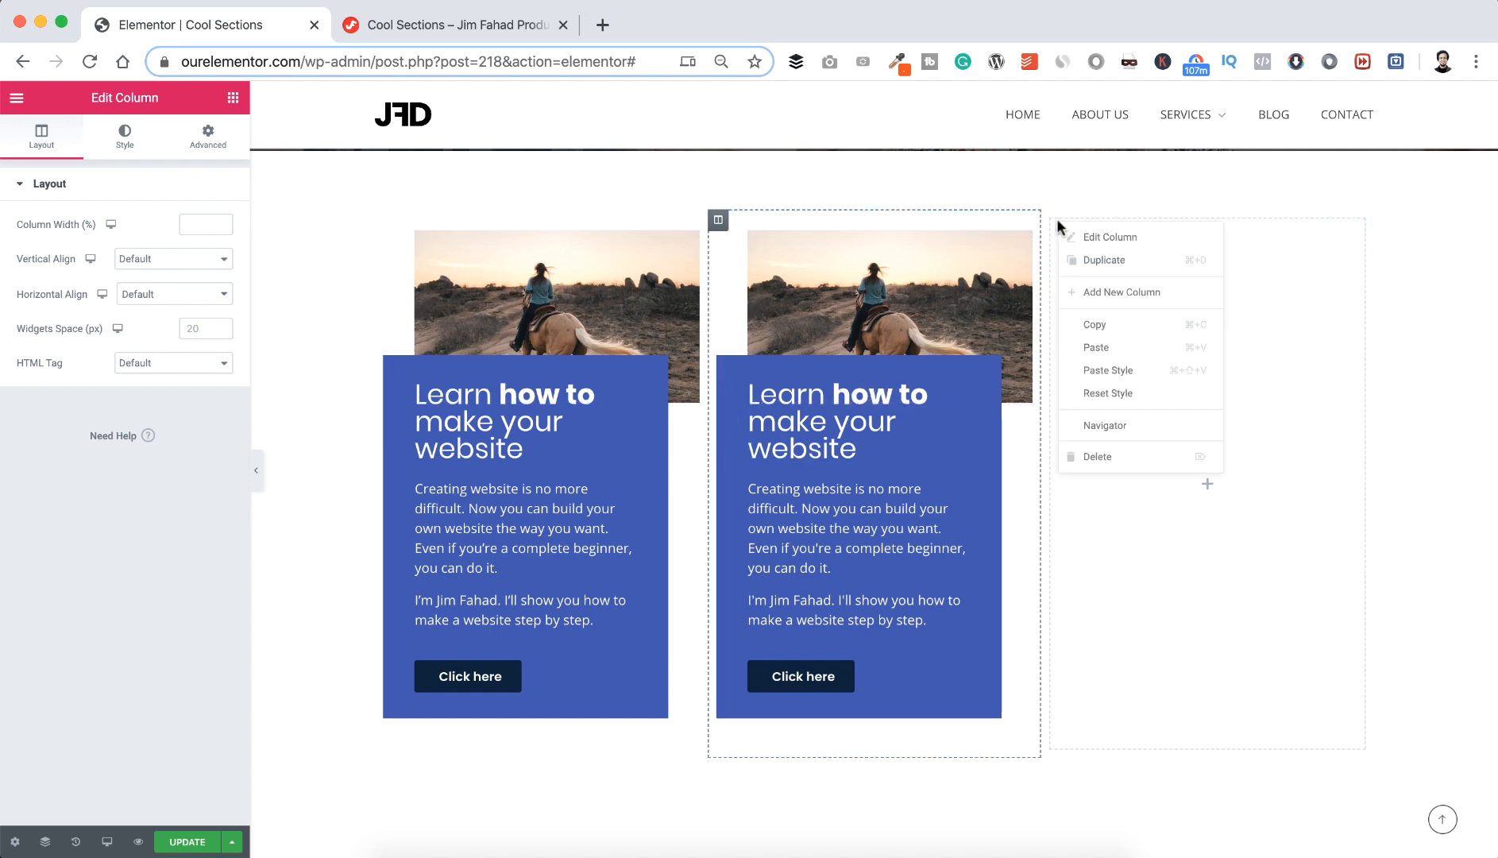
pyautogui.click(1095, 457)
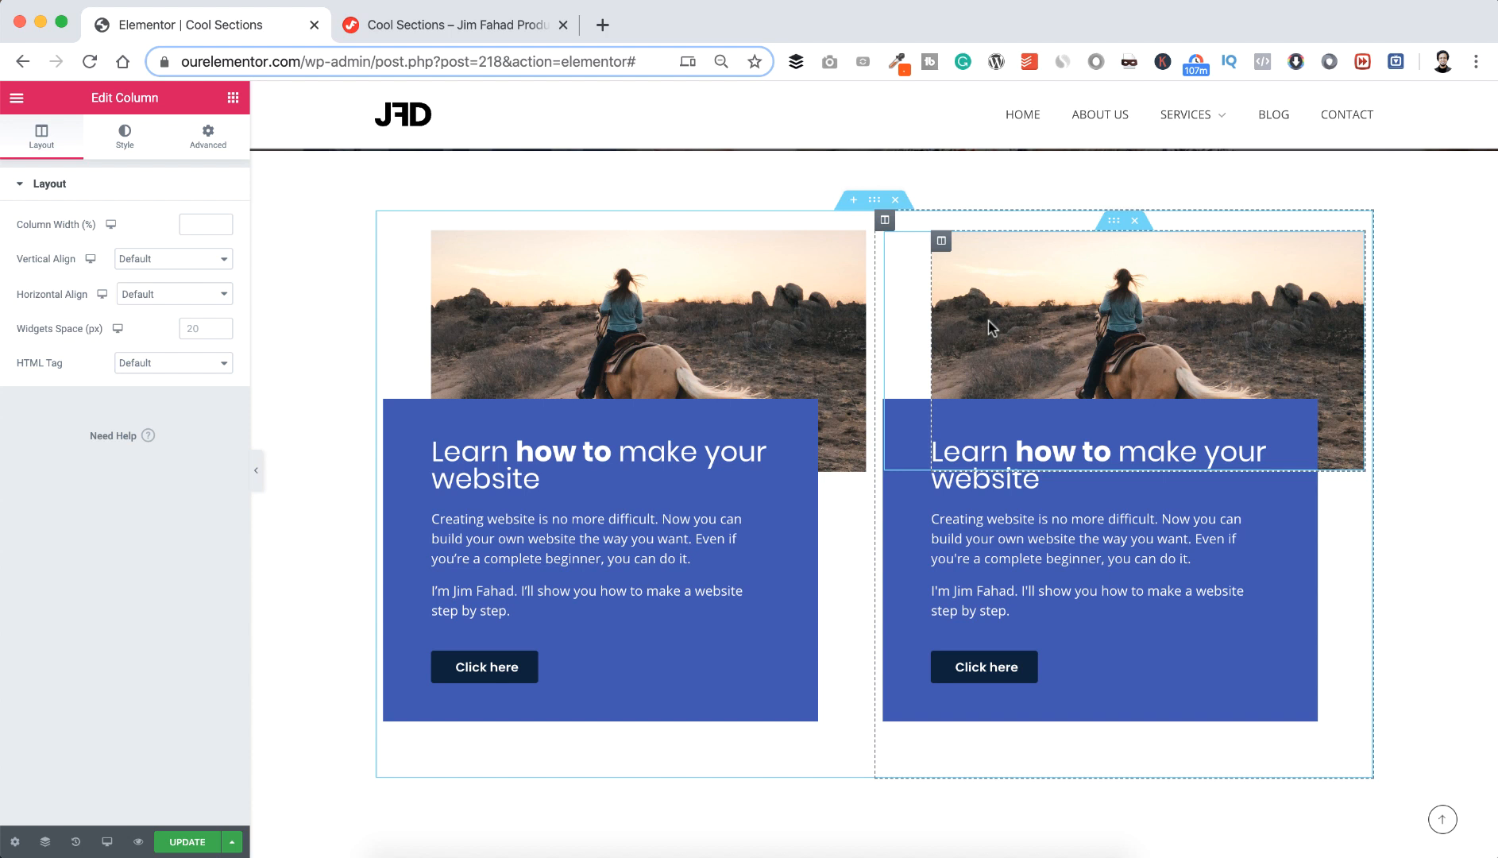
# - Set the duplicated card's image inner section padding to 0 left and 10% right
pyautogui.click(1116, 228)
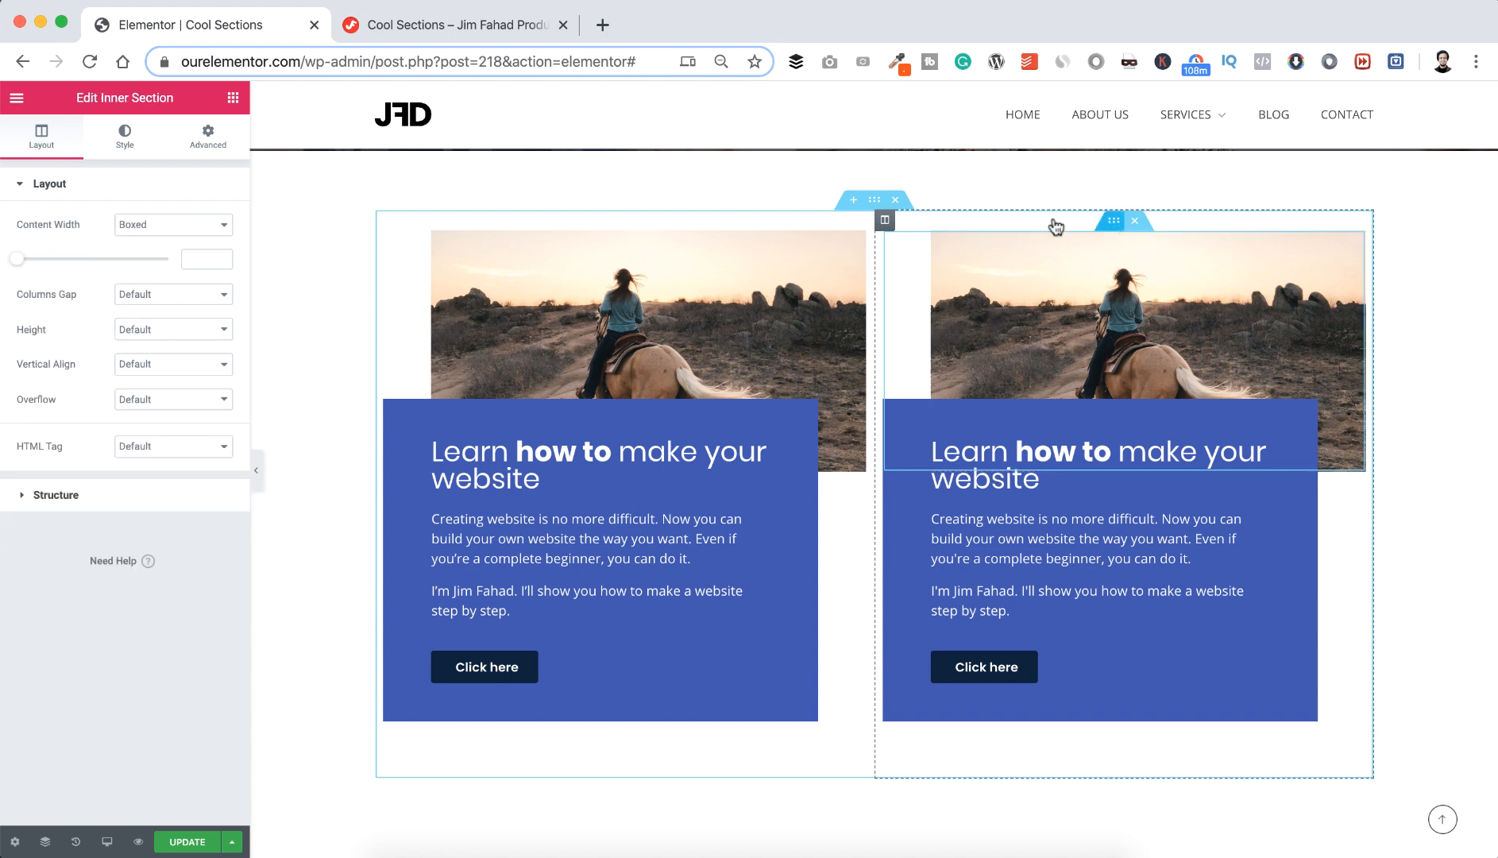
pyautogui.click(206, 148)
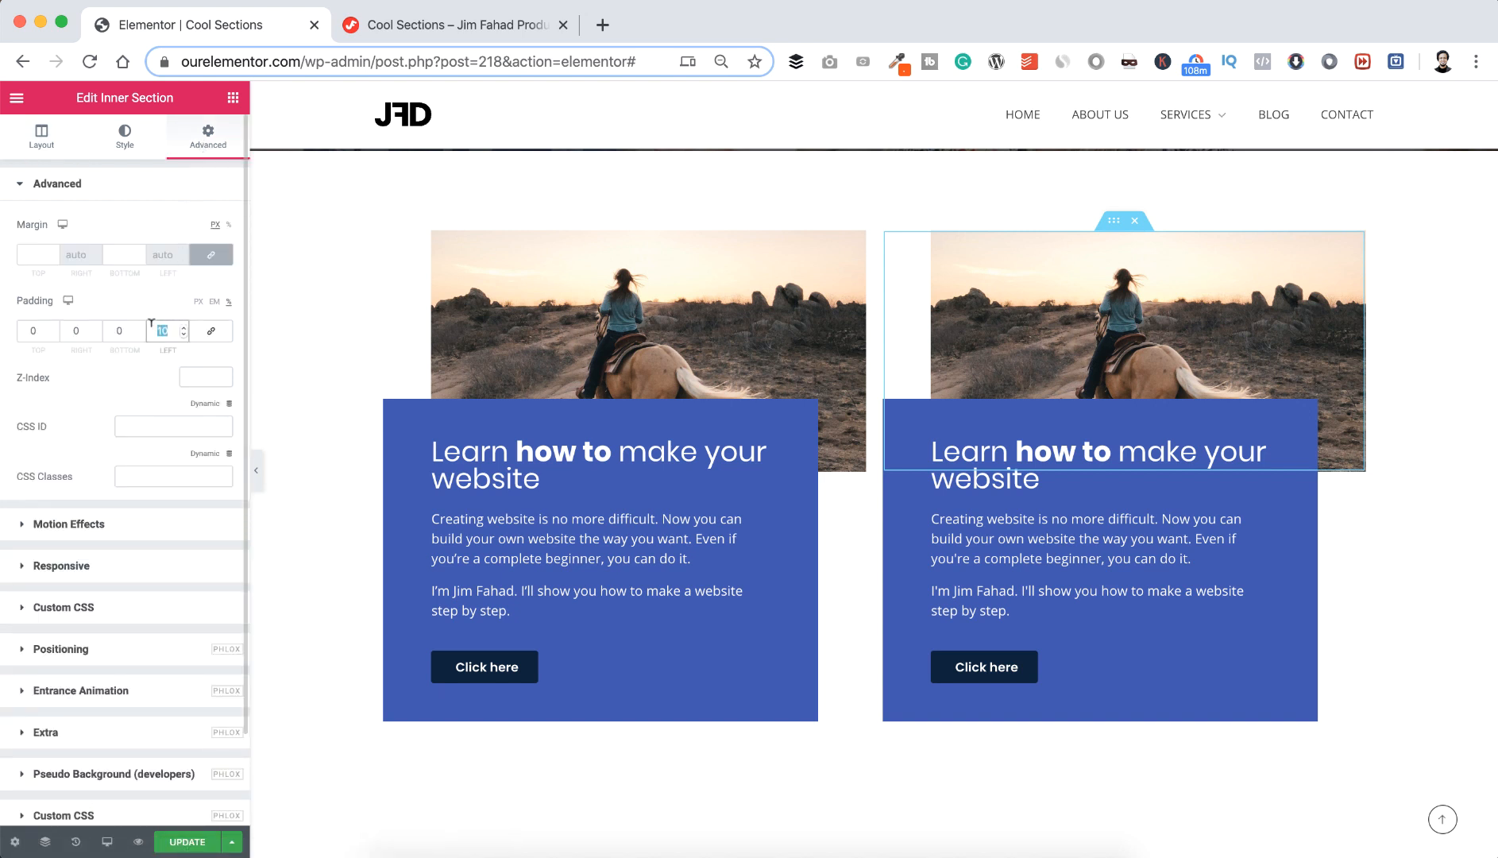
pyautogui.write('0')
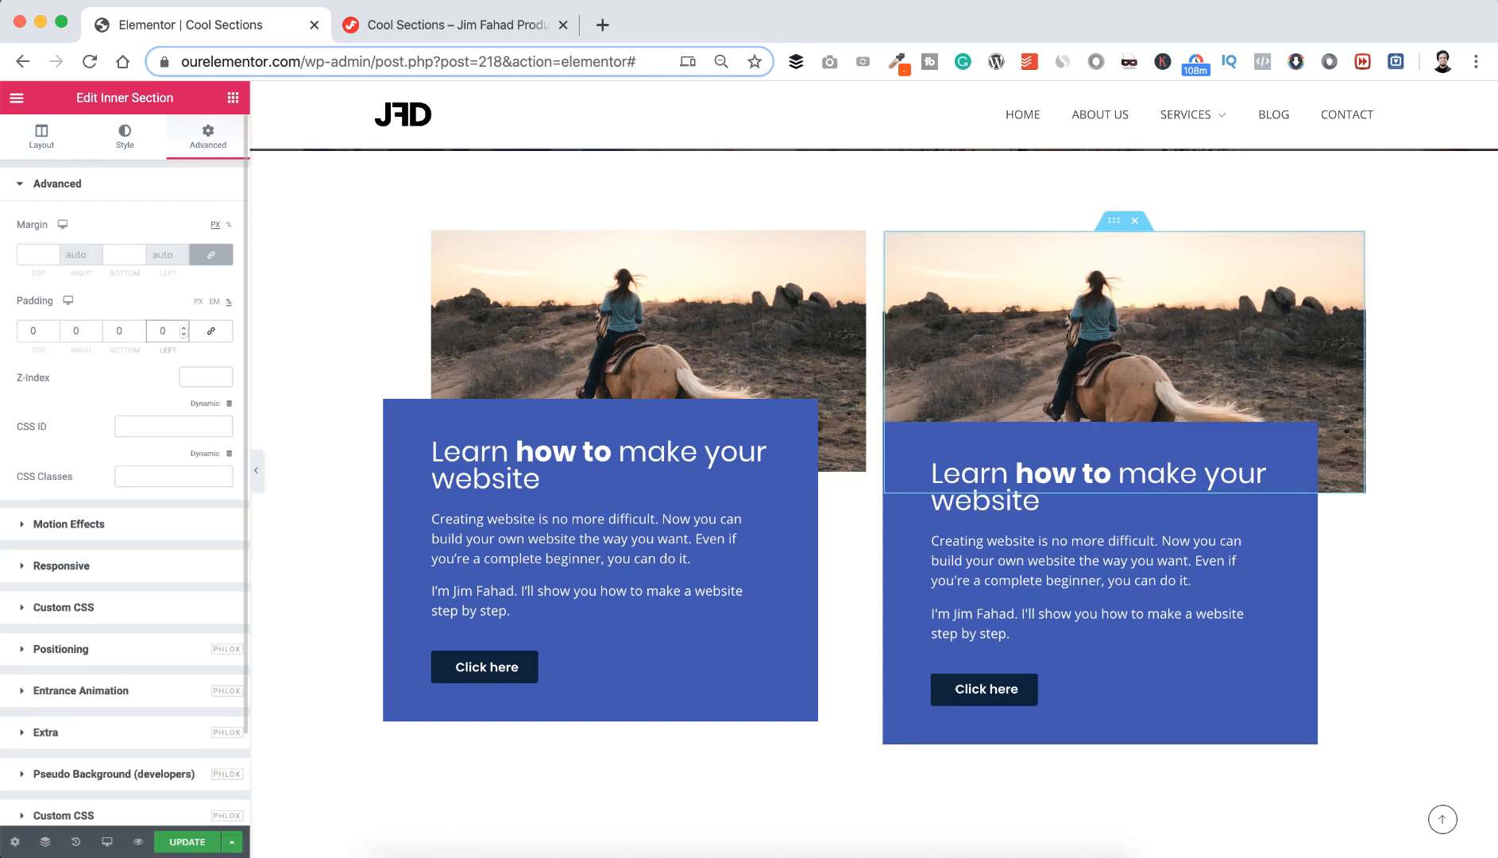
pyautogui.click(75, 330)
pyautogui.write('10')
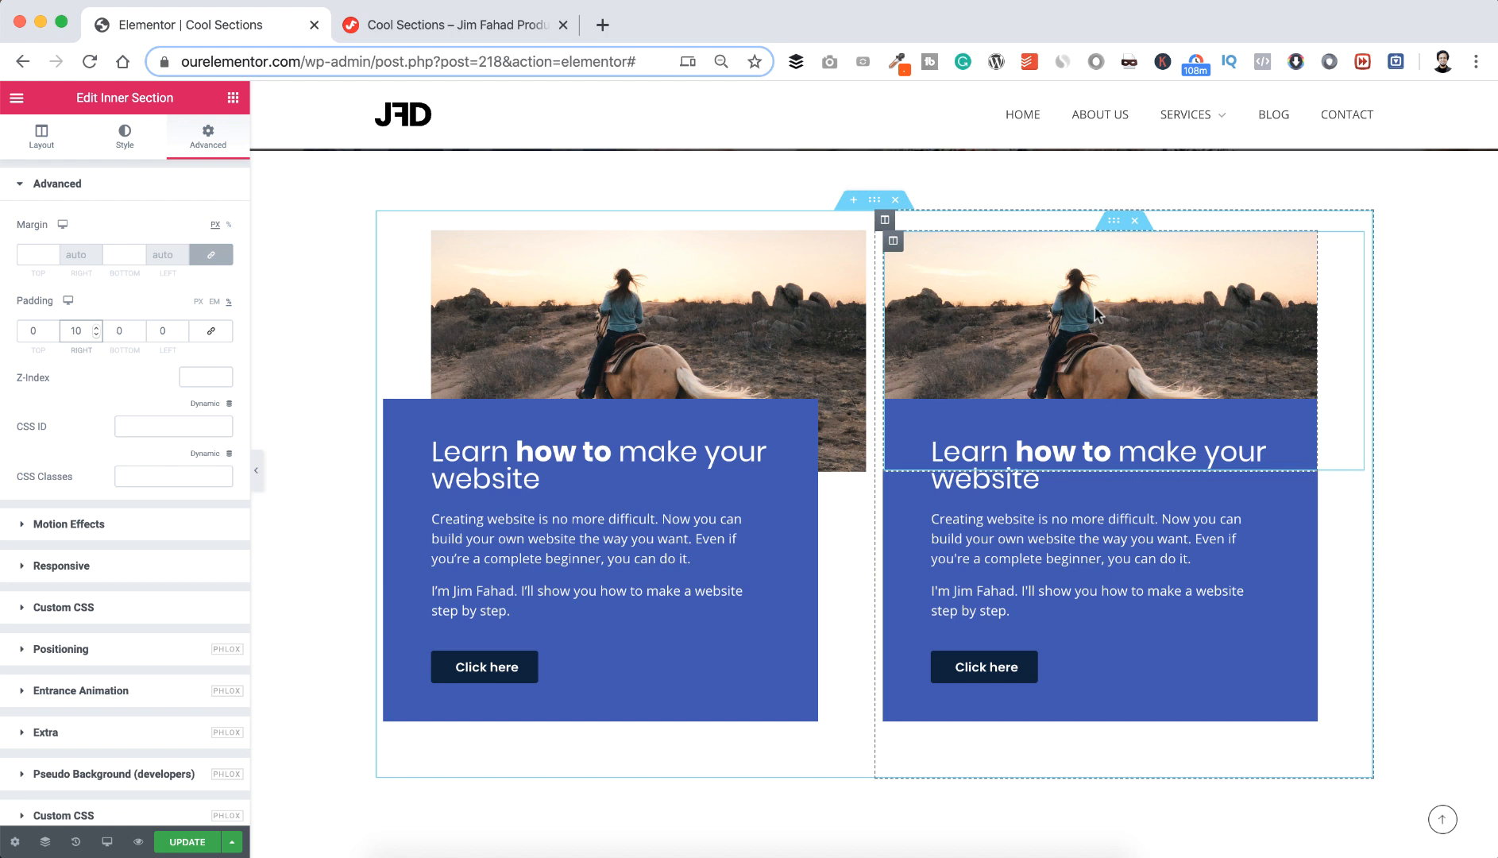
# - Replace the duplicated card's background image with woman-standing-while-carrying-laptop-1181354.jpg from the media library
pyautogui.click(896, 243)
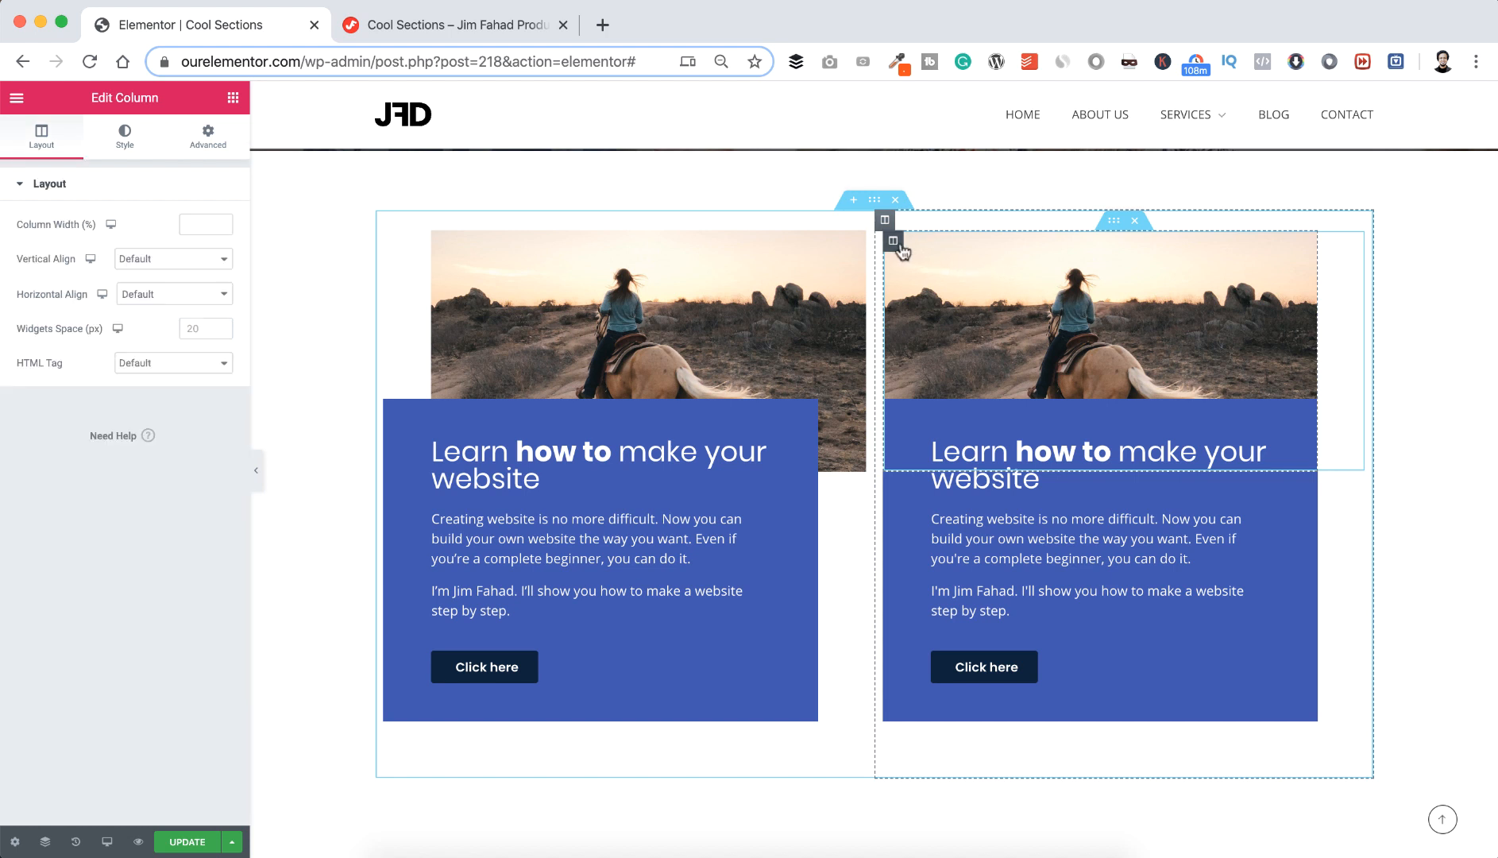
pyautogui.click(129, 146)
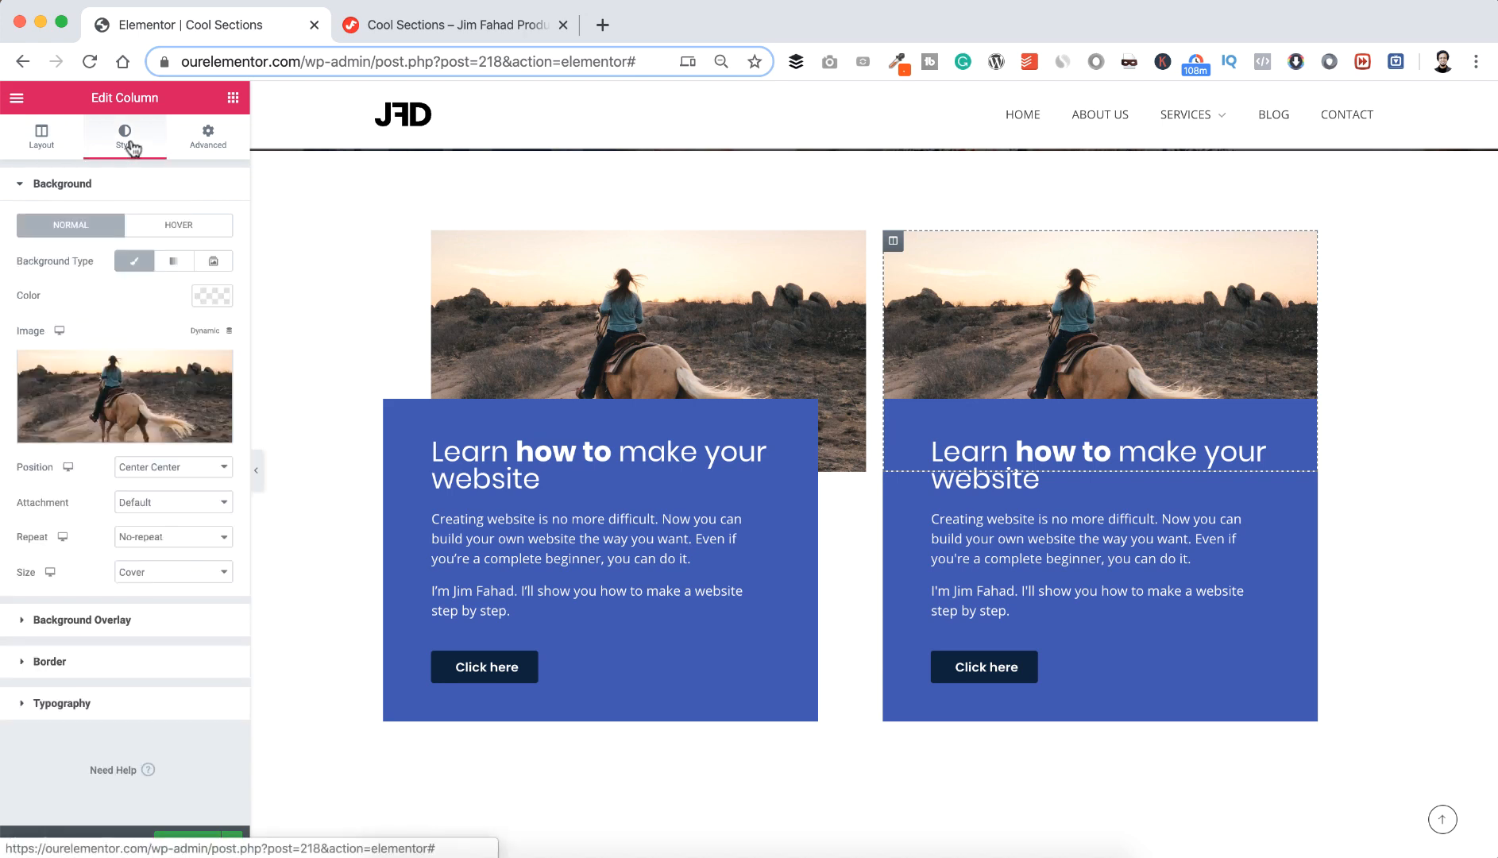
pyautogui.click(123, 392)
pyautogui.click(116, 310)
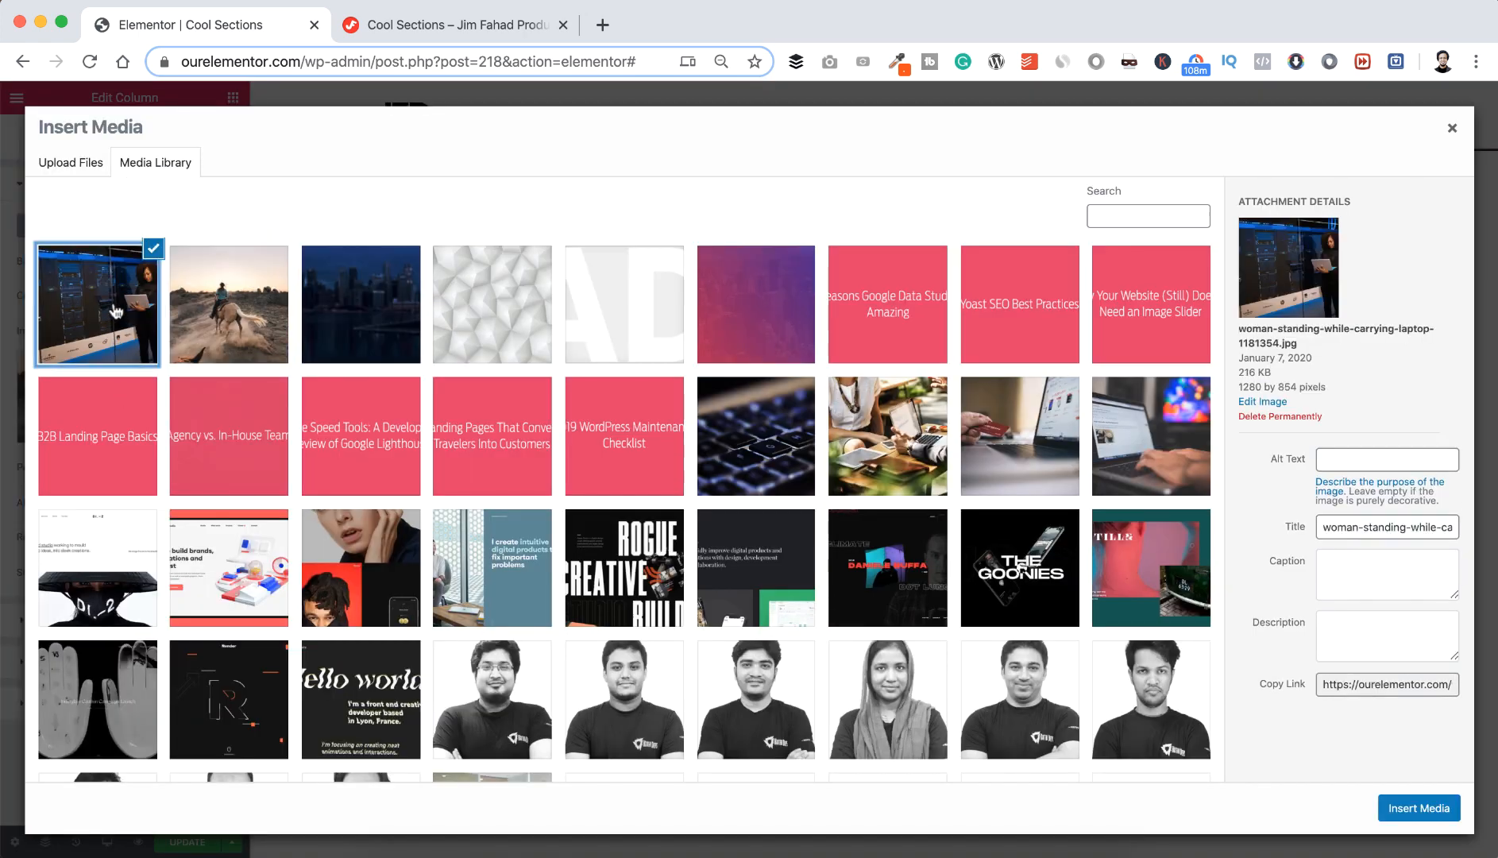
pyautogui.click(1419, 807)
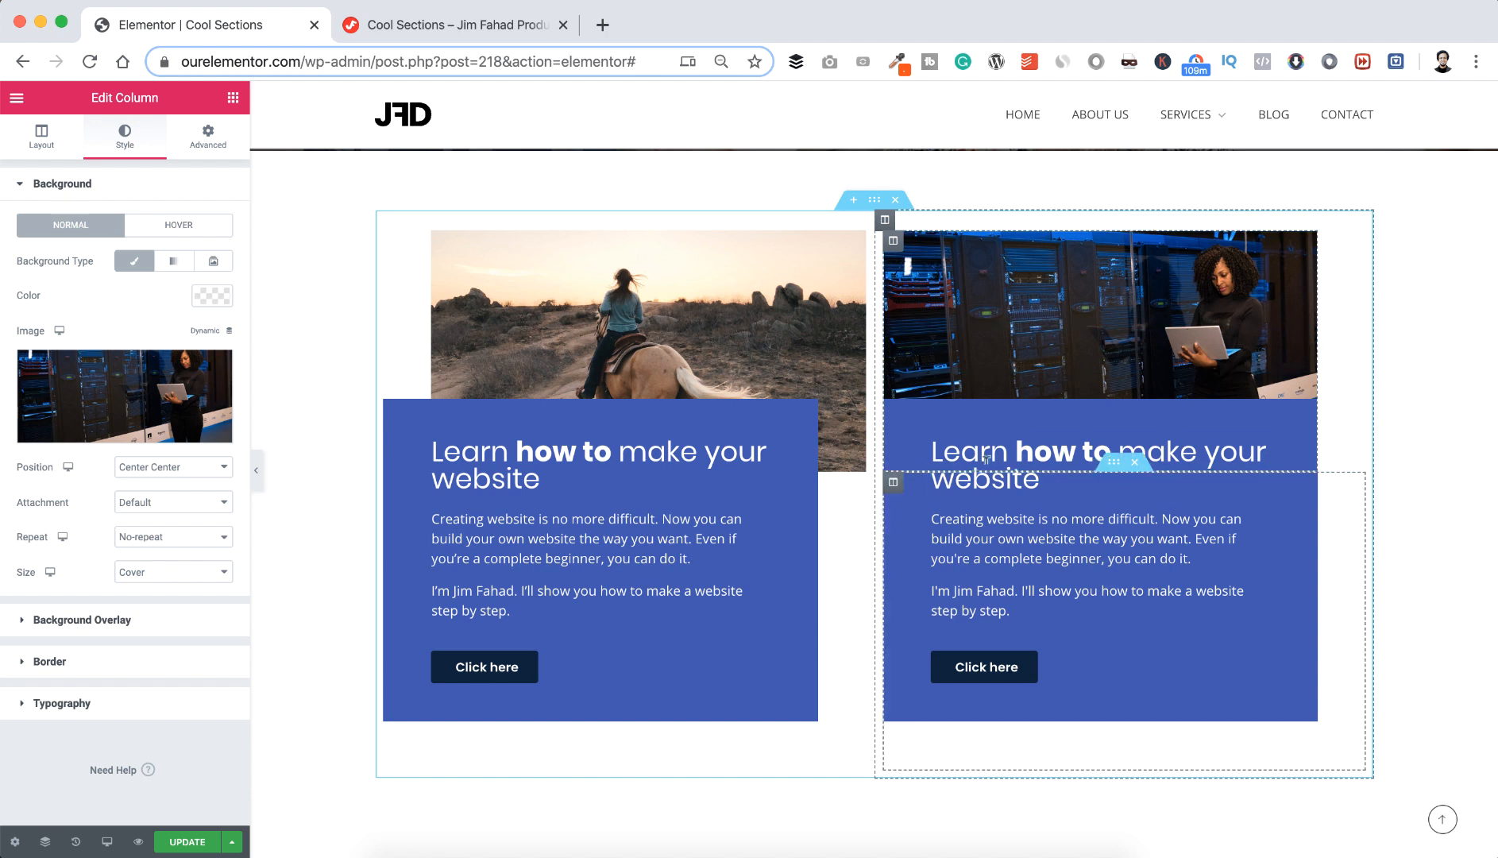
# - Set the duplicated card's blue column margin to 0 right and 10% left
pyautogui.click(895, 483)
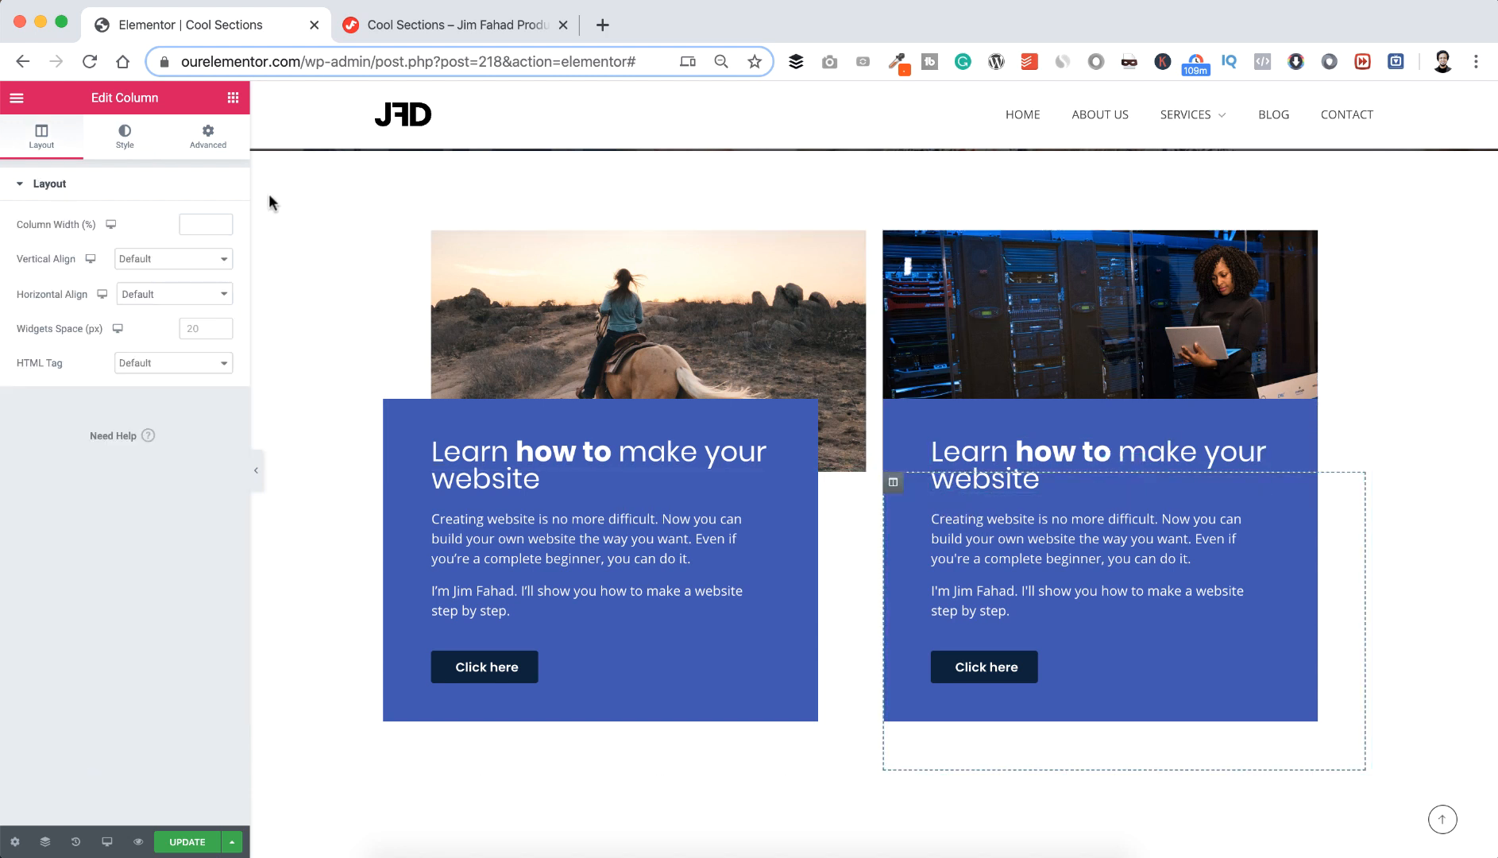
pyautogui.click(217, 144)
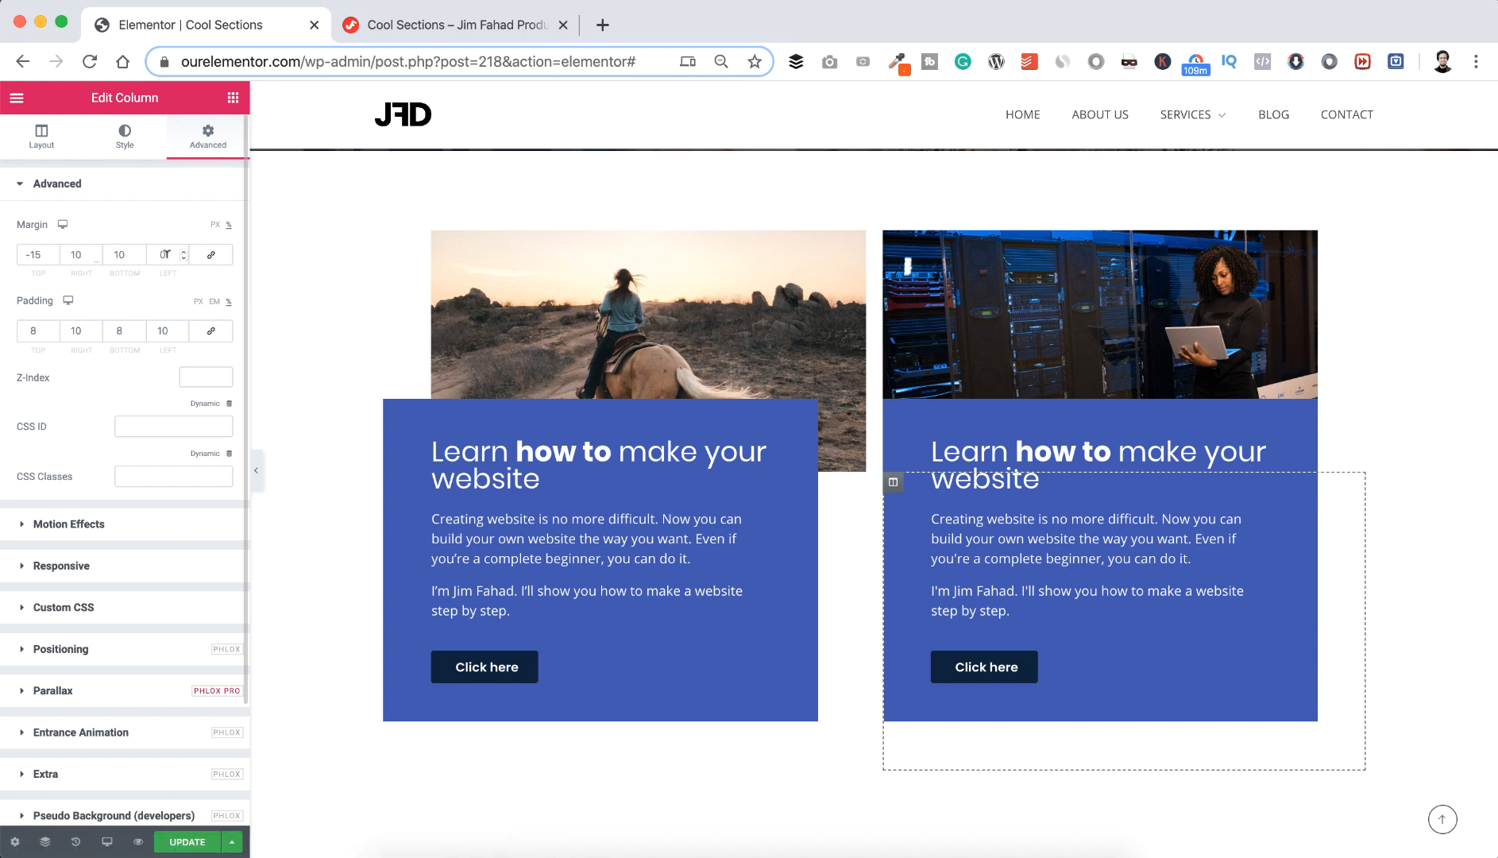
pyautogui.click(80, 253)
pyautogui.write('0')
pyautogui.click(160, 253)
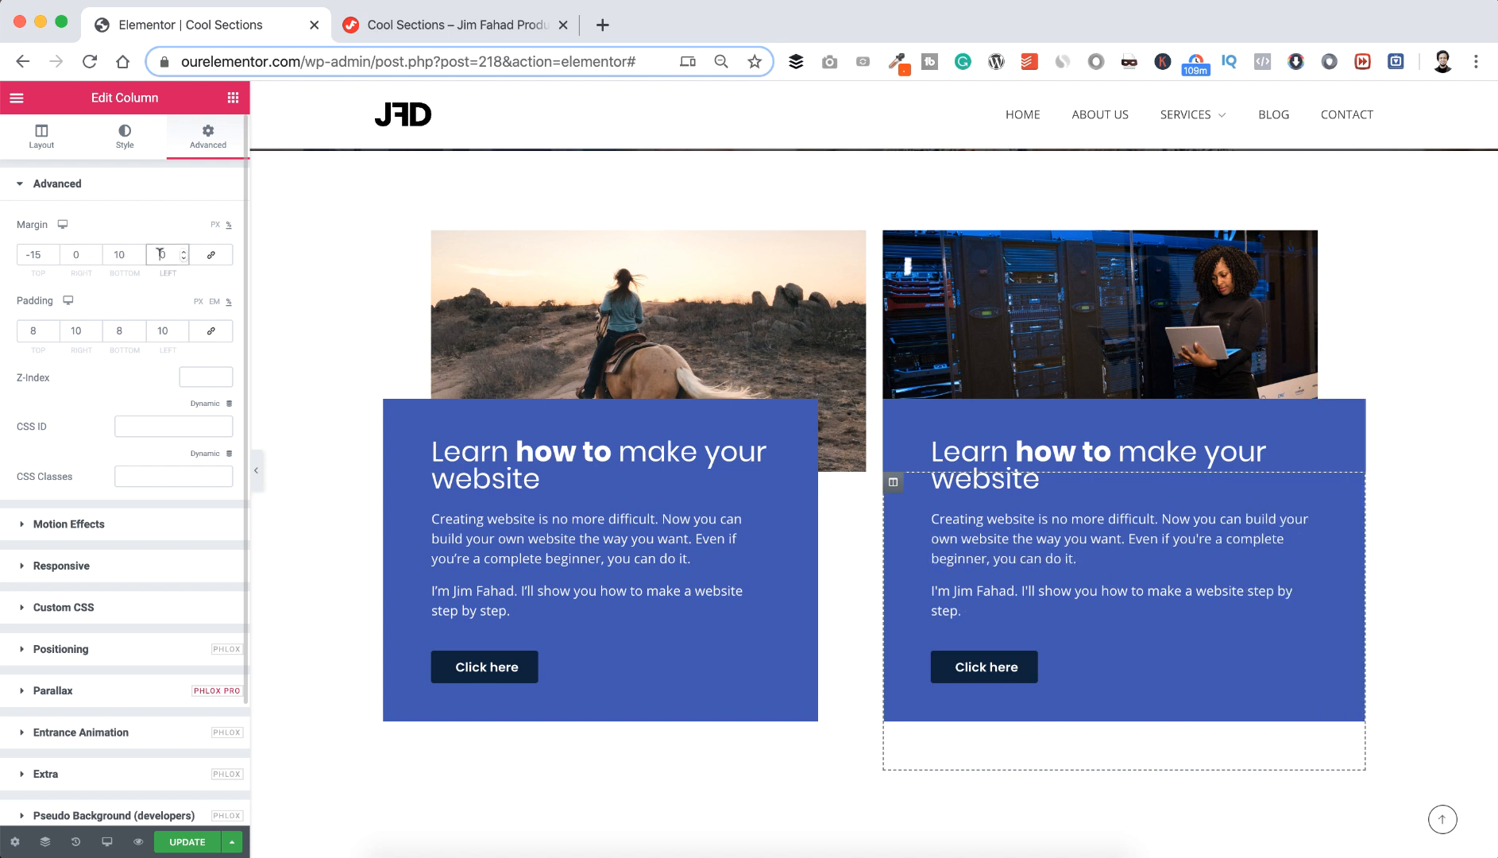
pyautogui.write('1')
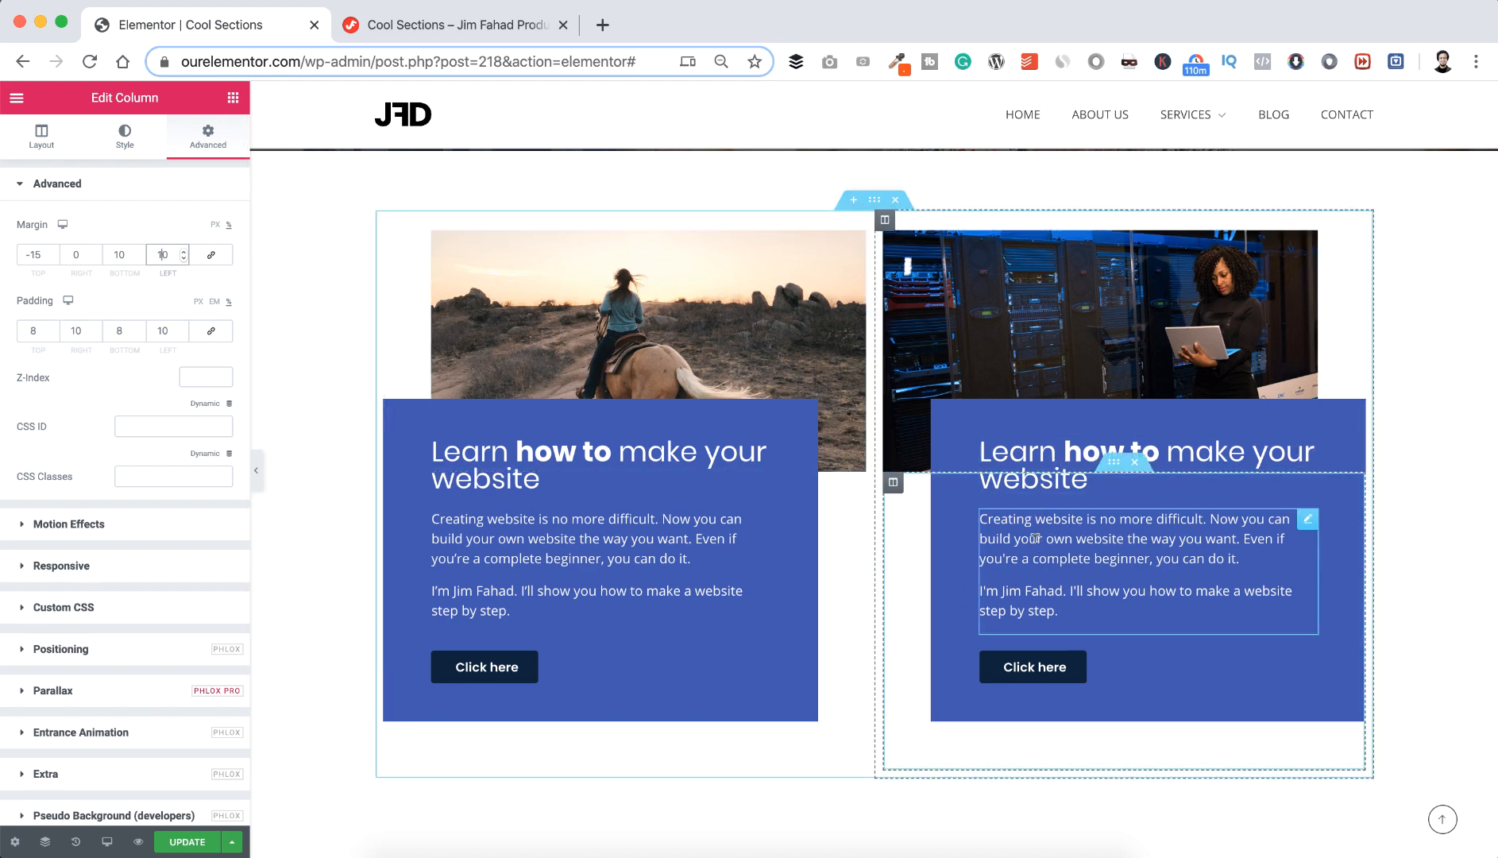
# - Copy the heading "Let me <b>build</b> your unique website" from the reference card below into the second card's heading
pyautogui.scroll(-5, 1039, 484)
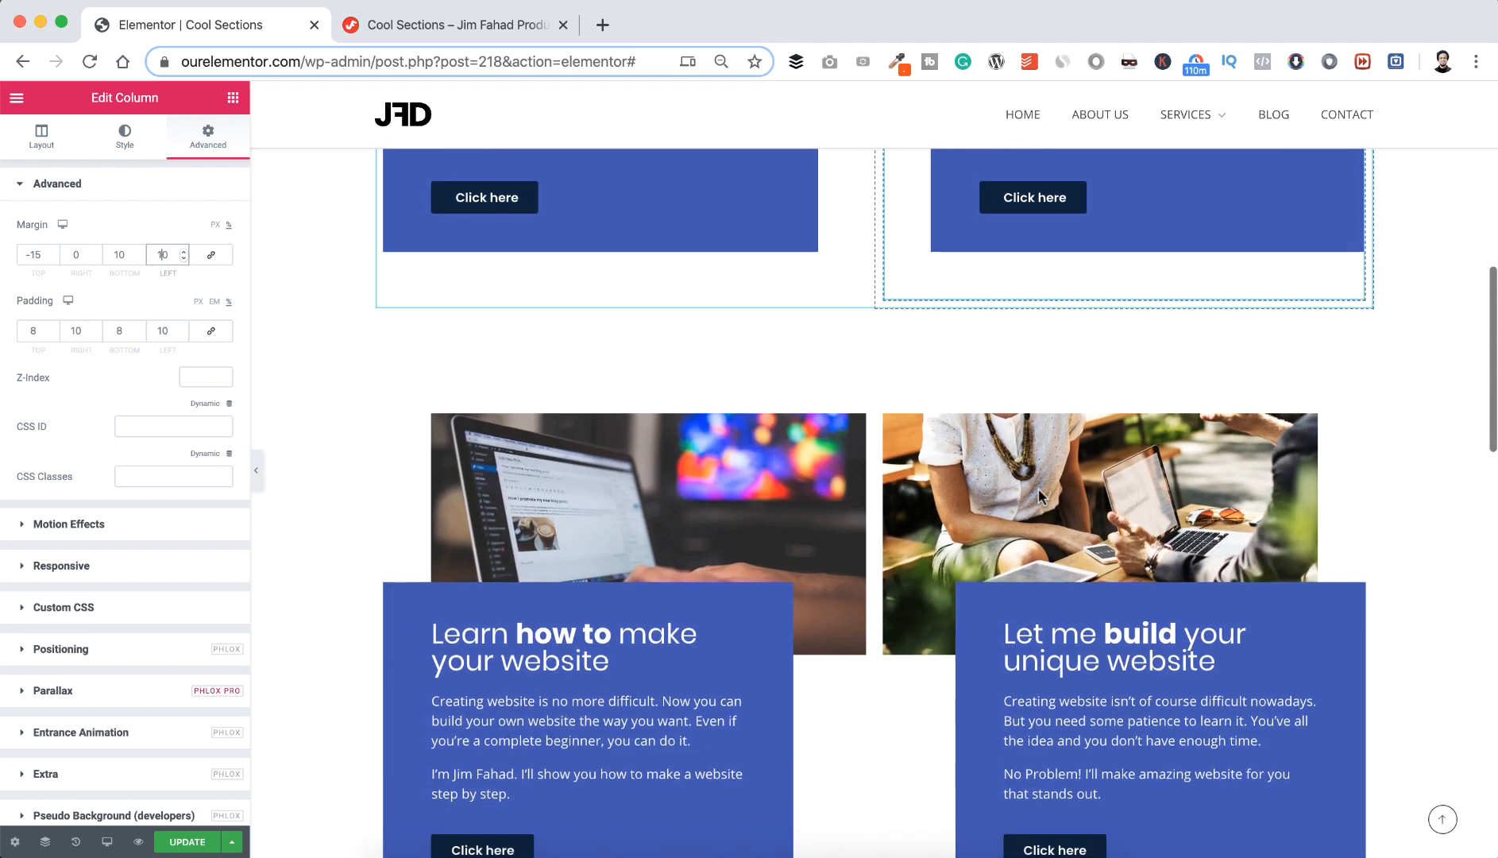
pyautogui.scroll(-1, 939, 556)
pyautogui.click(1216, 612)
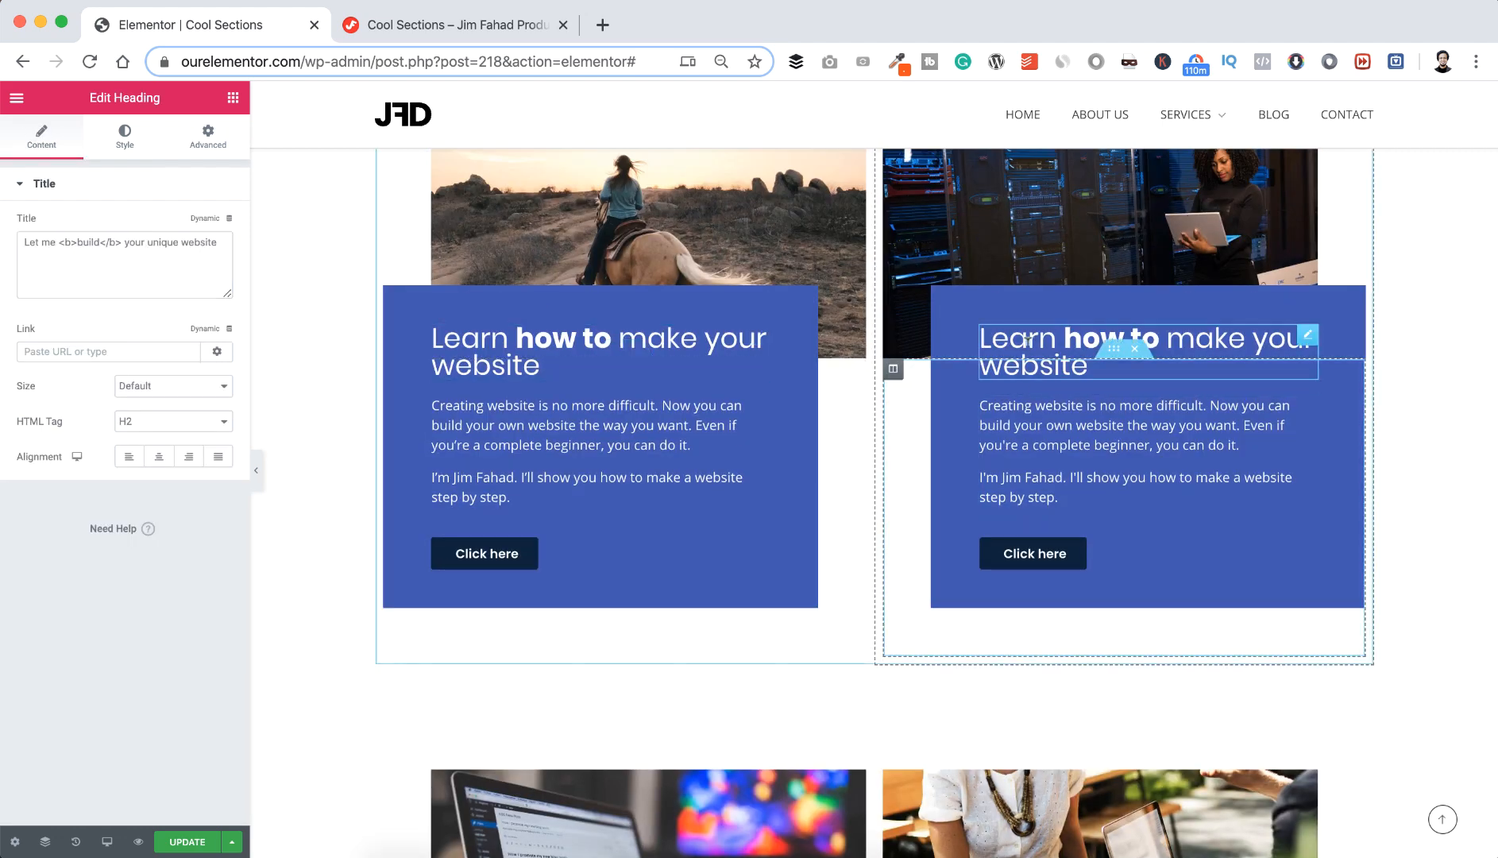
pyautogui.write('Let me <b>build</b> your unique website')
# - Replace the second card's body text with the reference card's paragraphs beginning "Creating website isn't of course difficult nowadays"
pyautogui.scroll(-6, 913, 655)
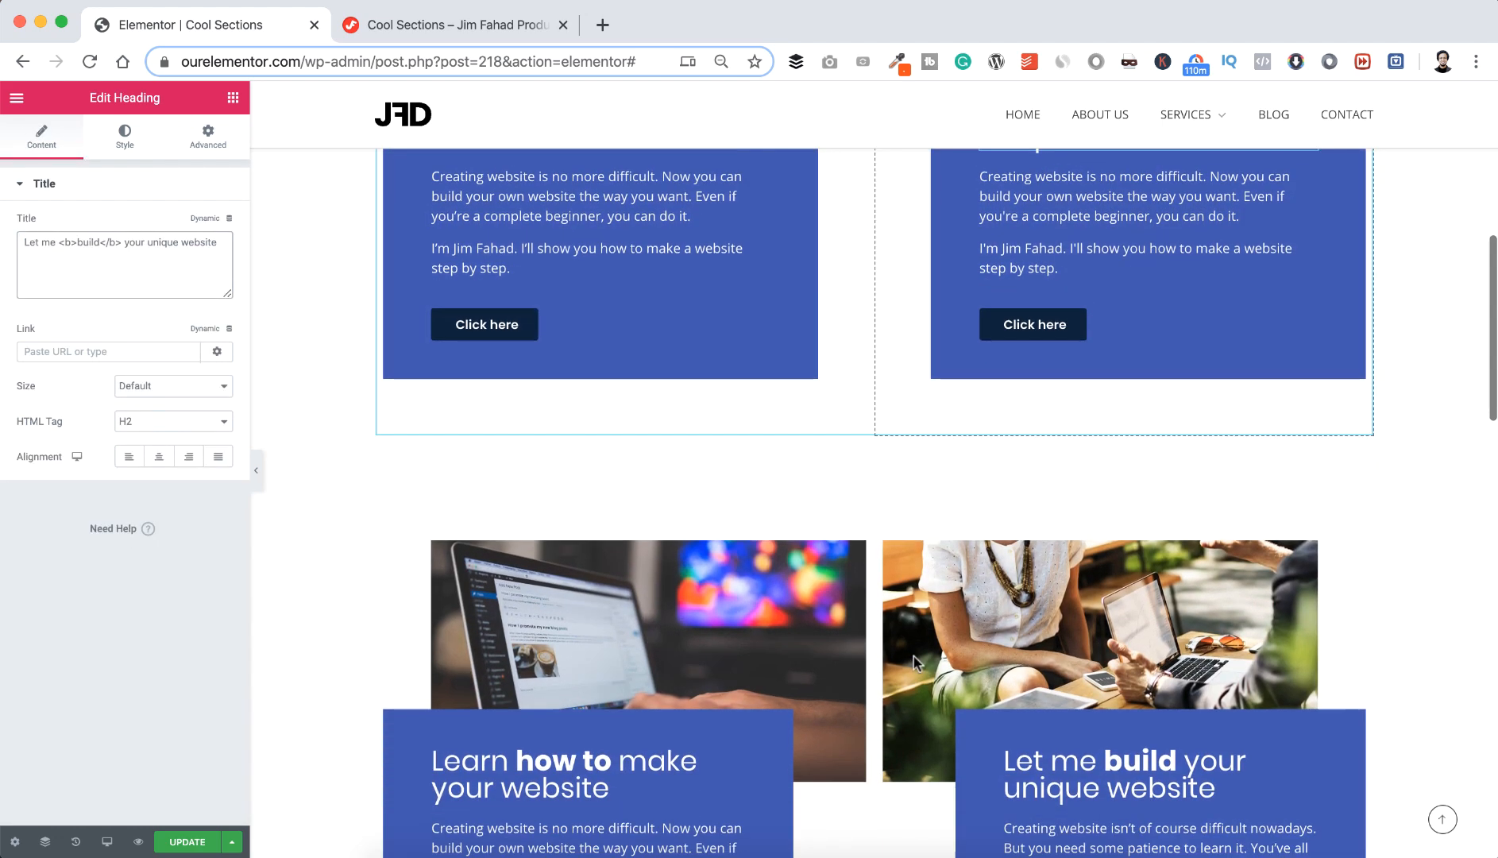
pyautogui.click(1054, 640)
pyautogui.click(128, 477)
pyautogui.press('super+a')
pyautogui.press('super+c')
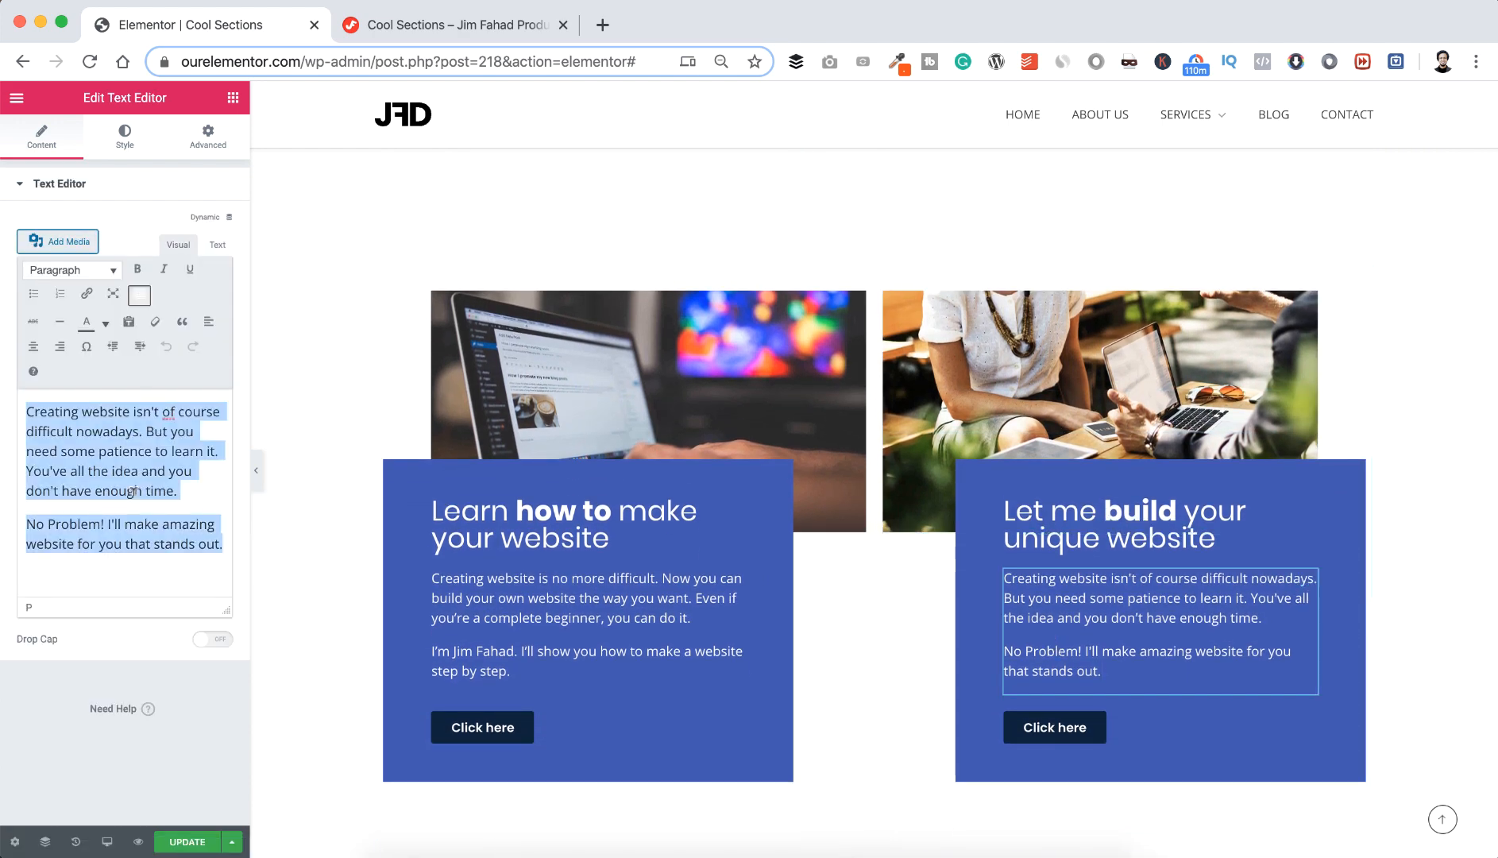
pyautogui.scroll(5, 449, 344)
pyautogui.write("Creating website is no more difficult. Now you can build your own website the way you want. Even if you're a complete beginner, you can do it. I'm Jim Fahad. I'll show you how to make a website step by step.")
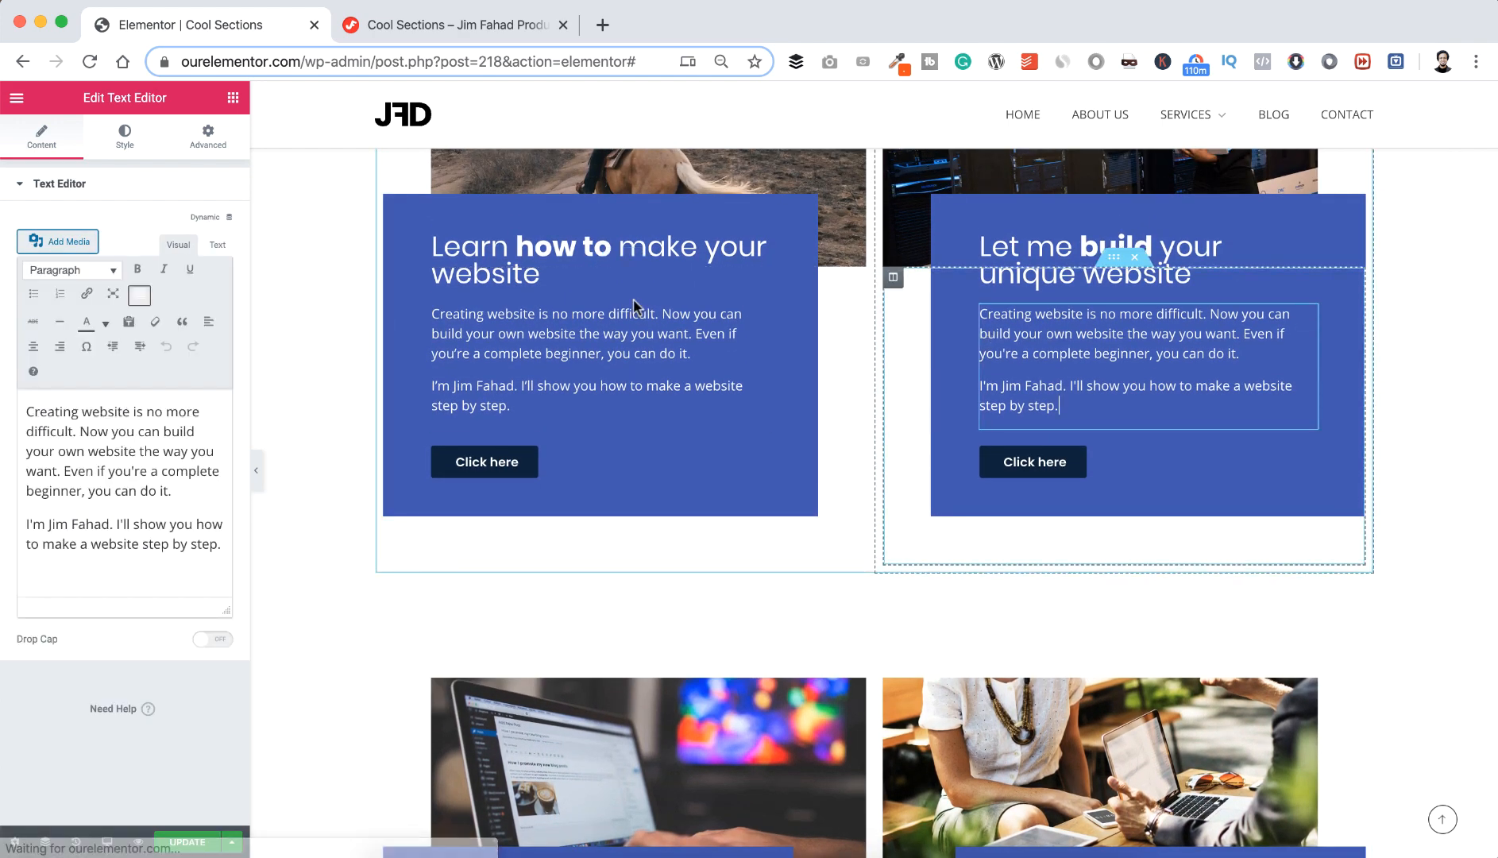
pyautogui.press('super+a')
pyautogui.press('super+v')
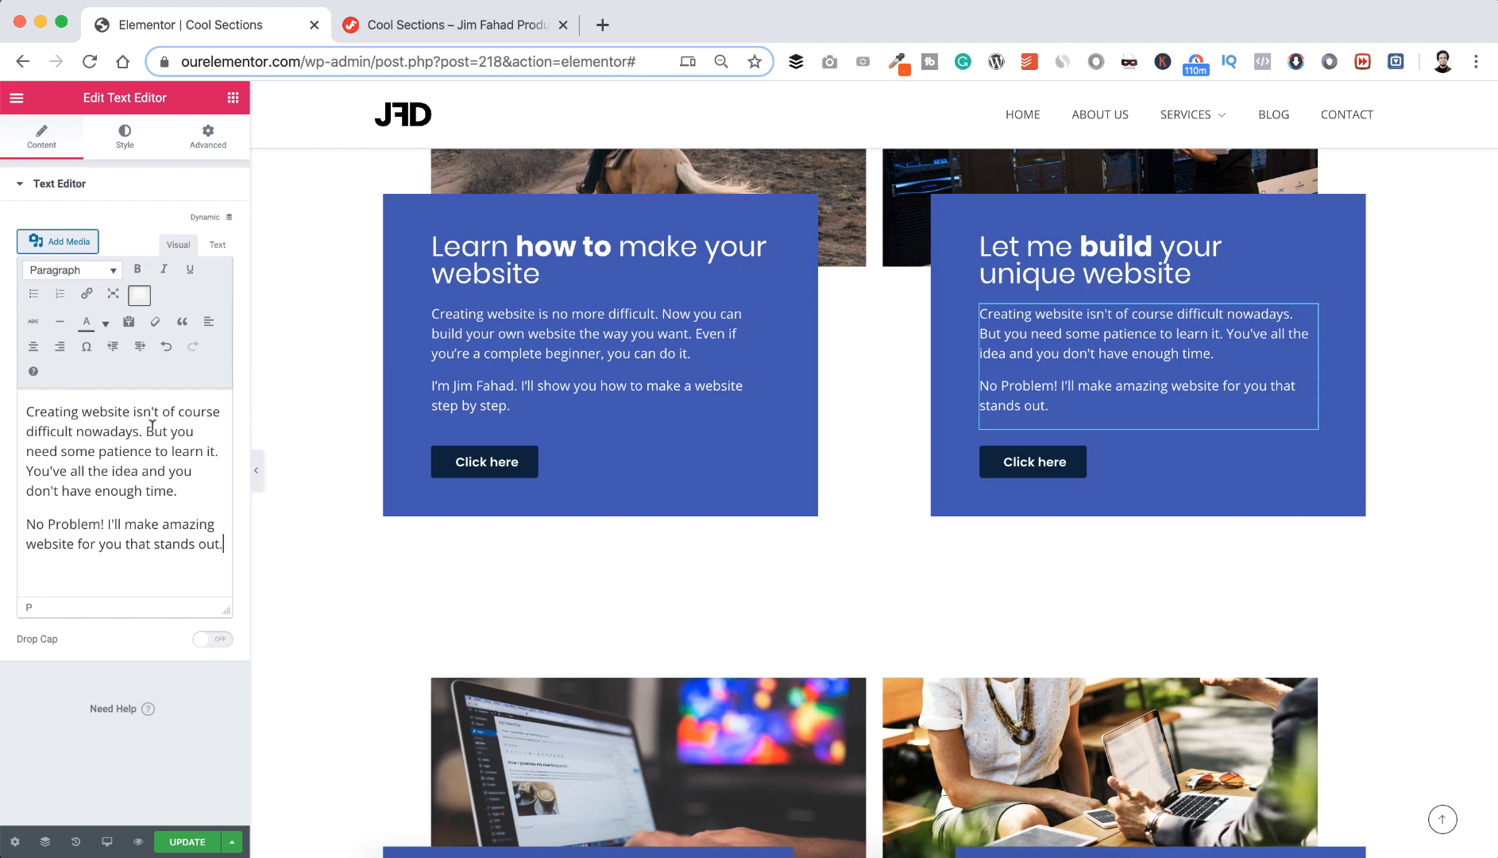
pyautogui.click(353, 566)
# - Duplicate the finished two-card section with the overlapping blue text boxes
pyautogui.scroll(4, 353, 566)
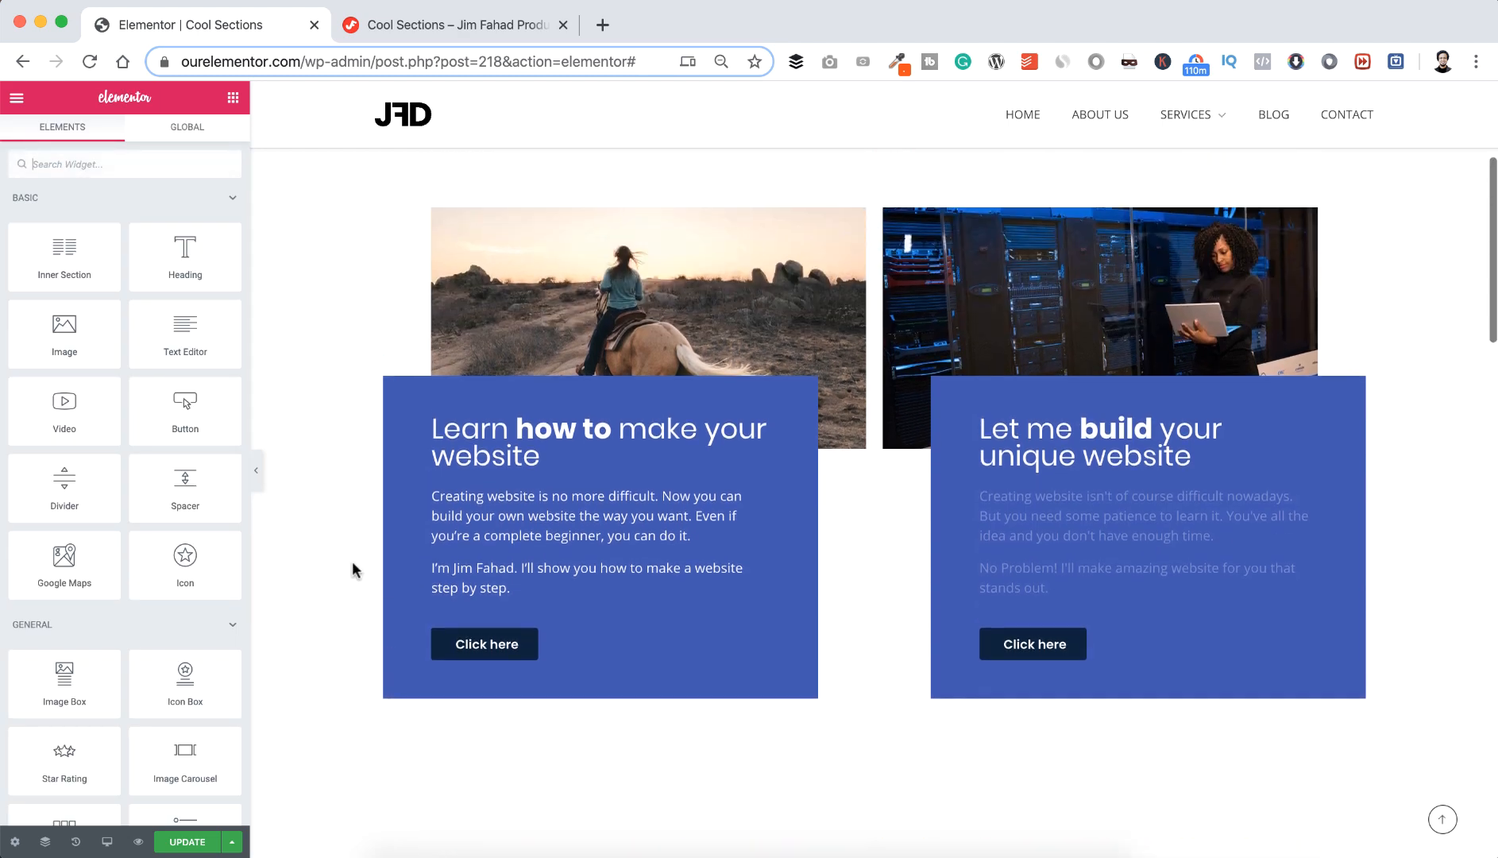
pyautogui.scroll(-1, 353, 565)
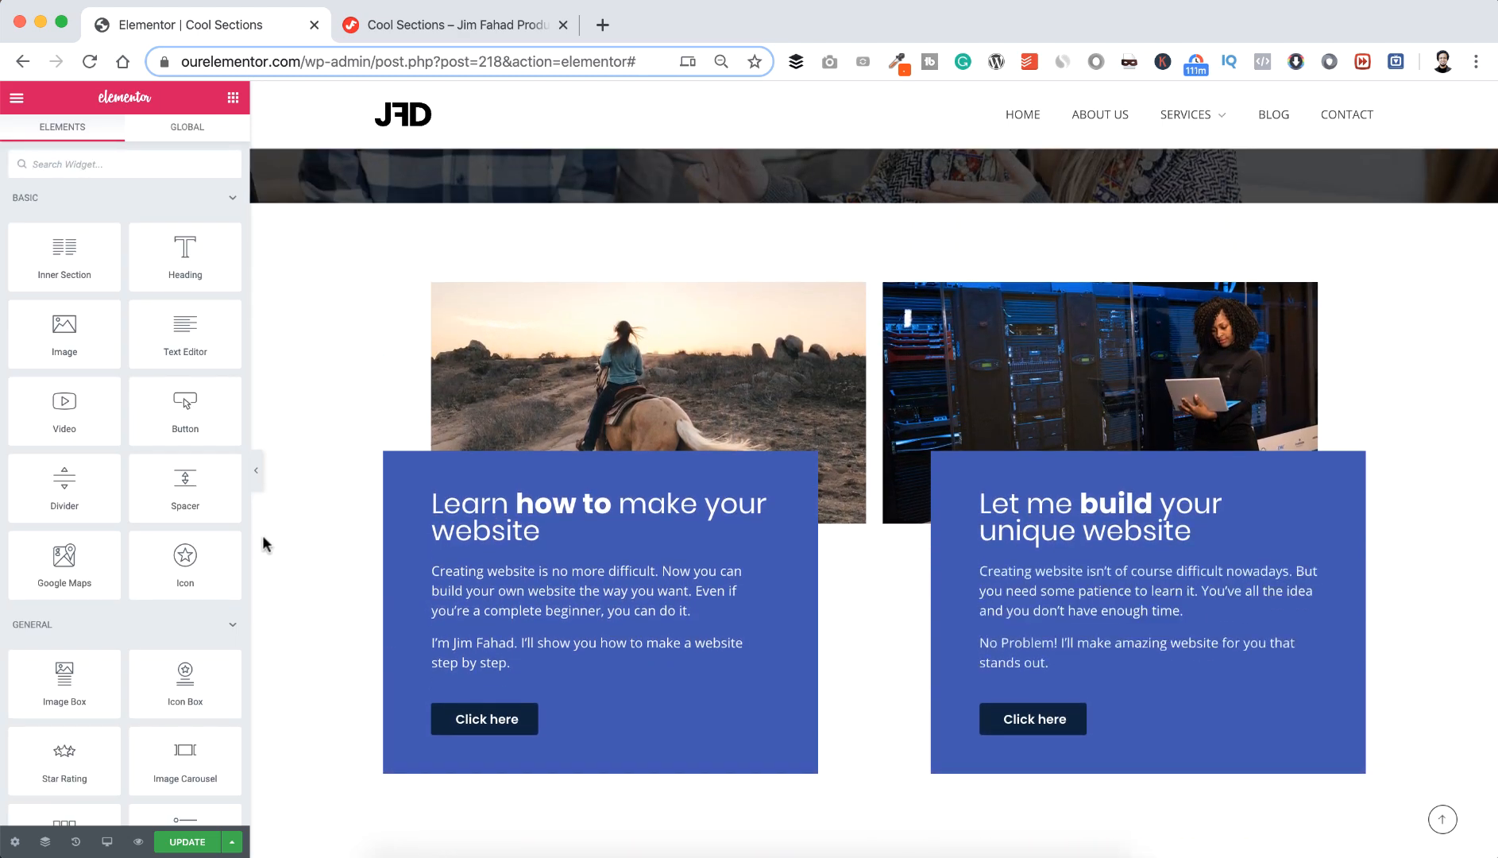
pyautogui.scroll(-10, 262, 535)
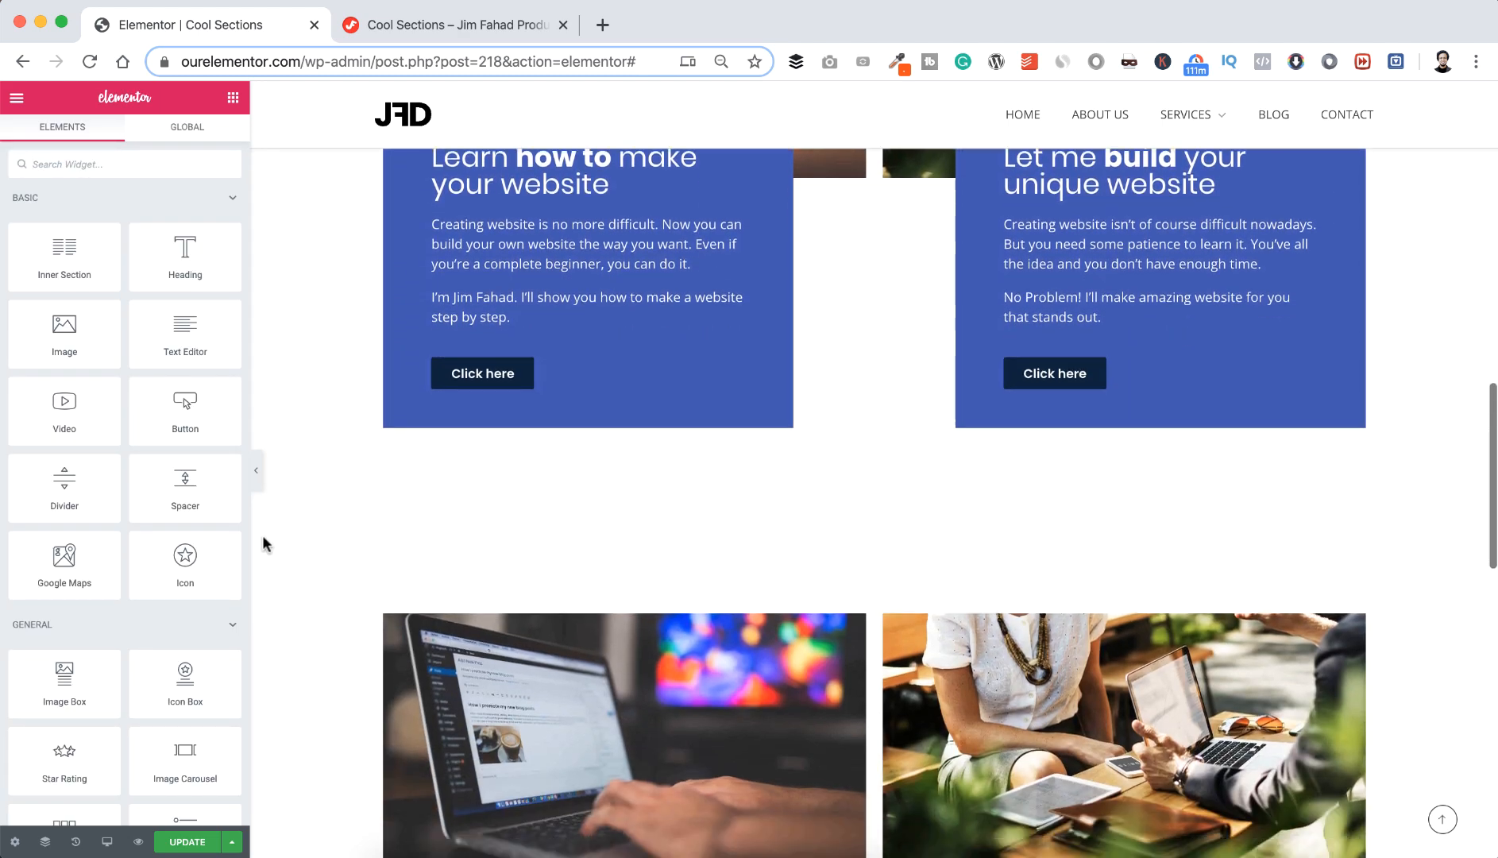
pyautogui.scroll(-4, 262, 535)
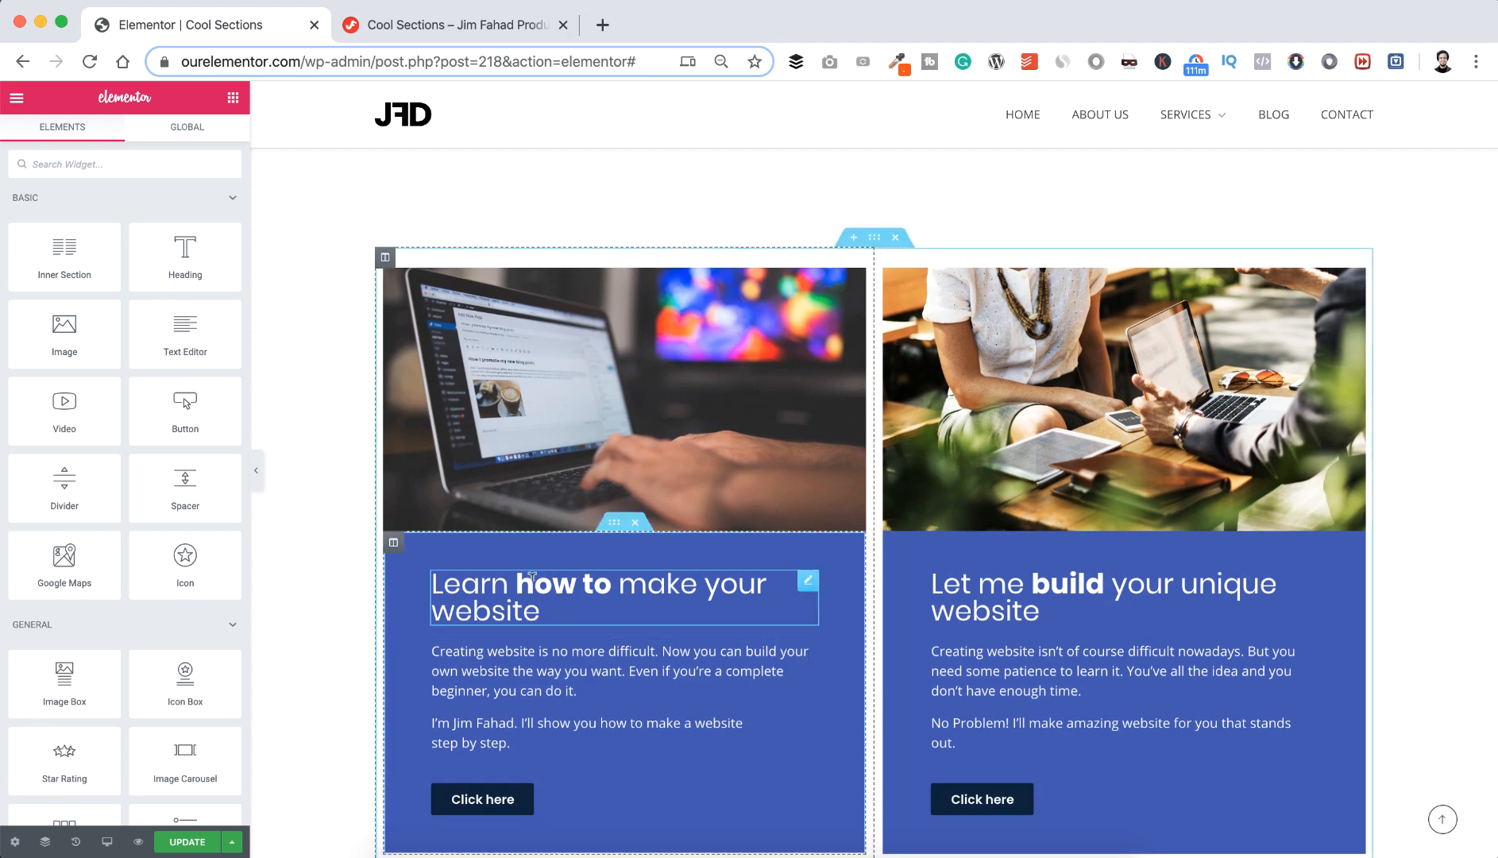
pyautogui.scroll(10, 472, 528)
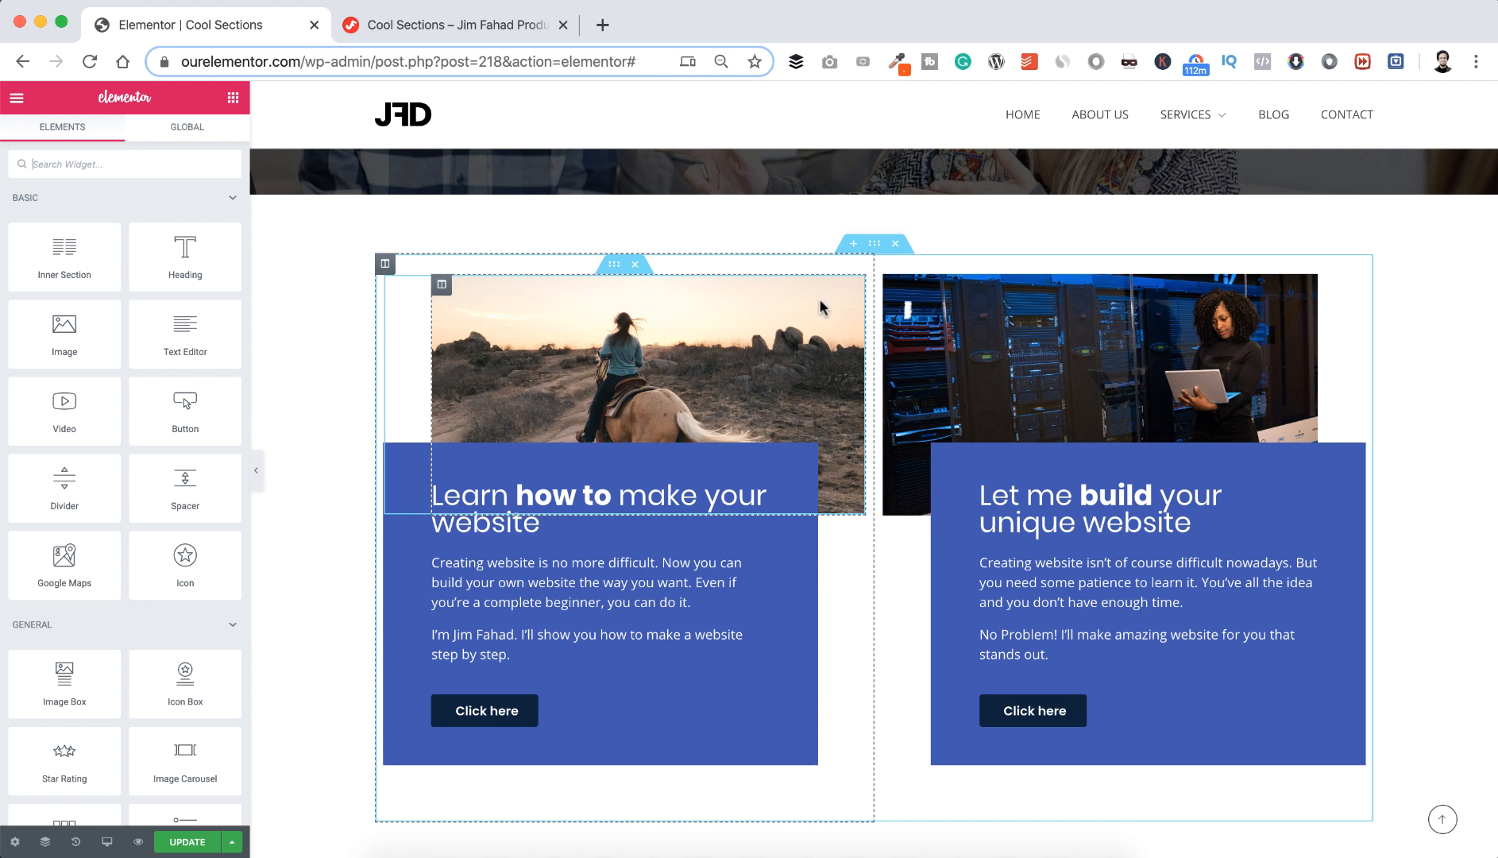
pyautogui.rightClick(876, 246)
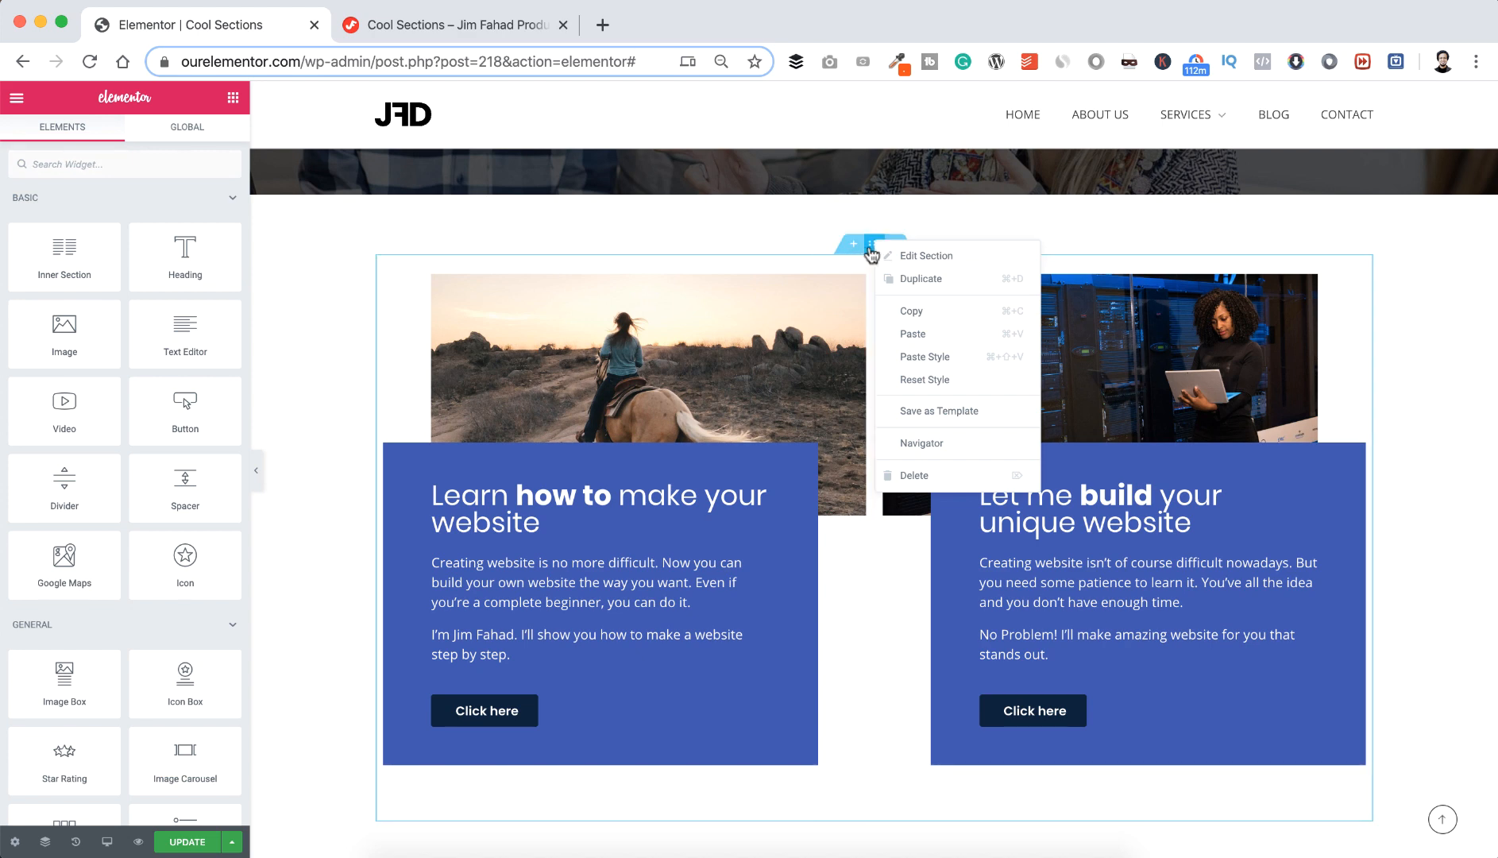
pyautogui.click(903, 282)
pyautogui.scroll(-5, 808, 530)
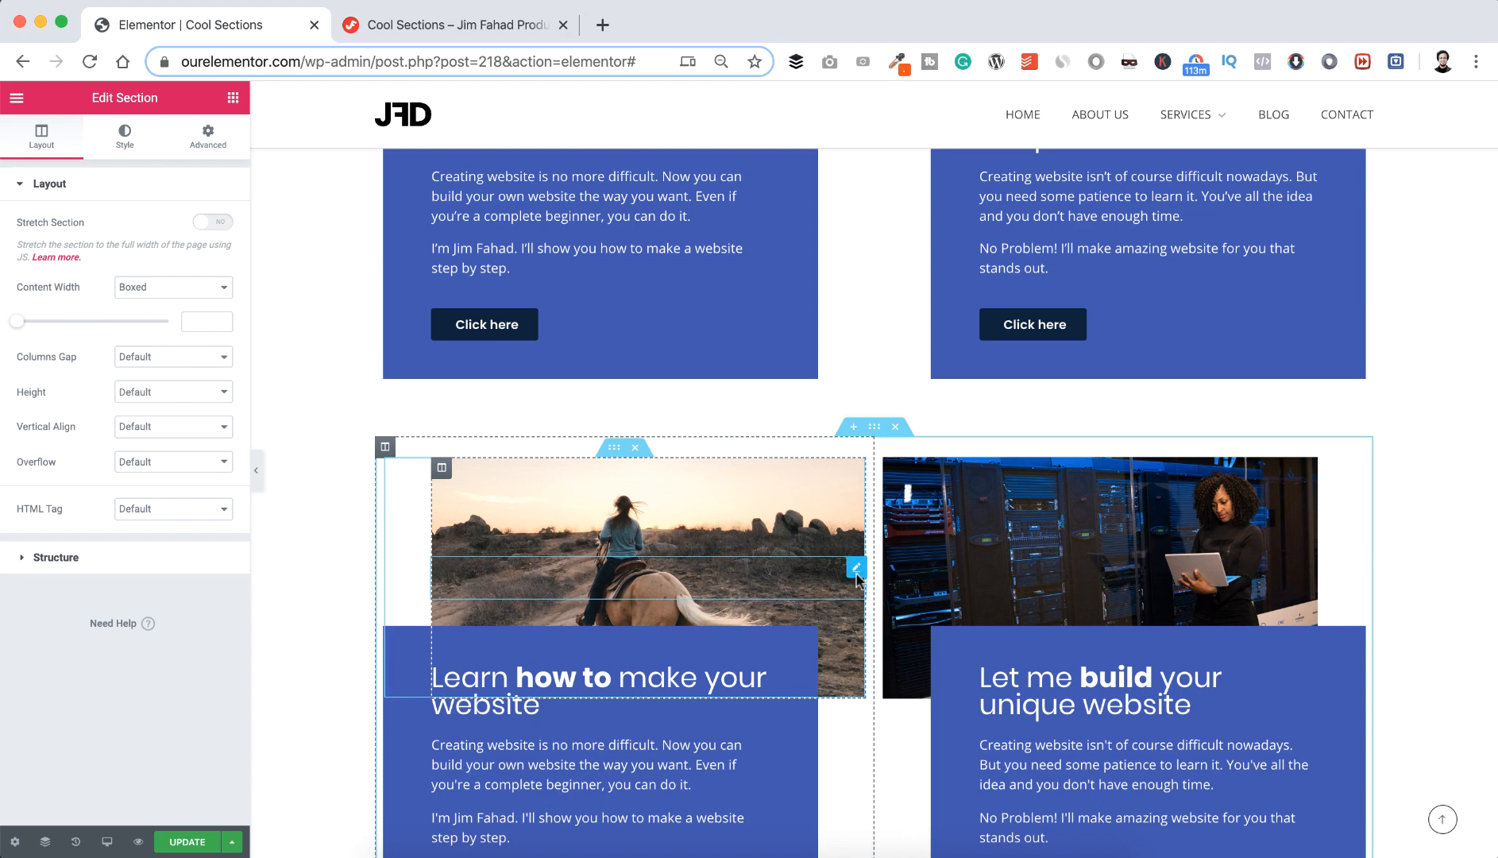
pyautogui.scroll(4, 784, 562)
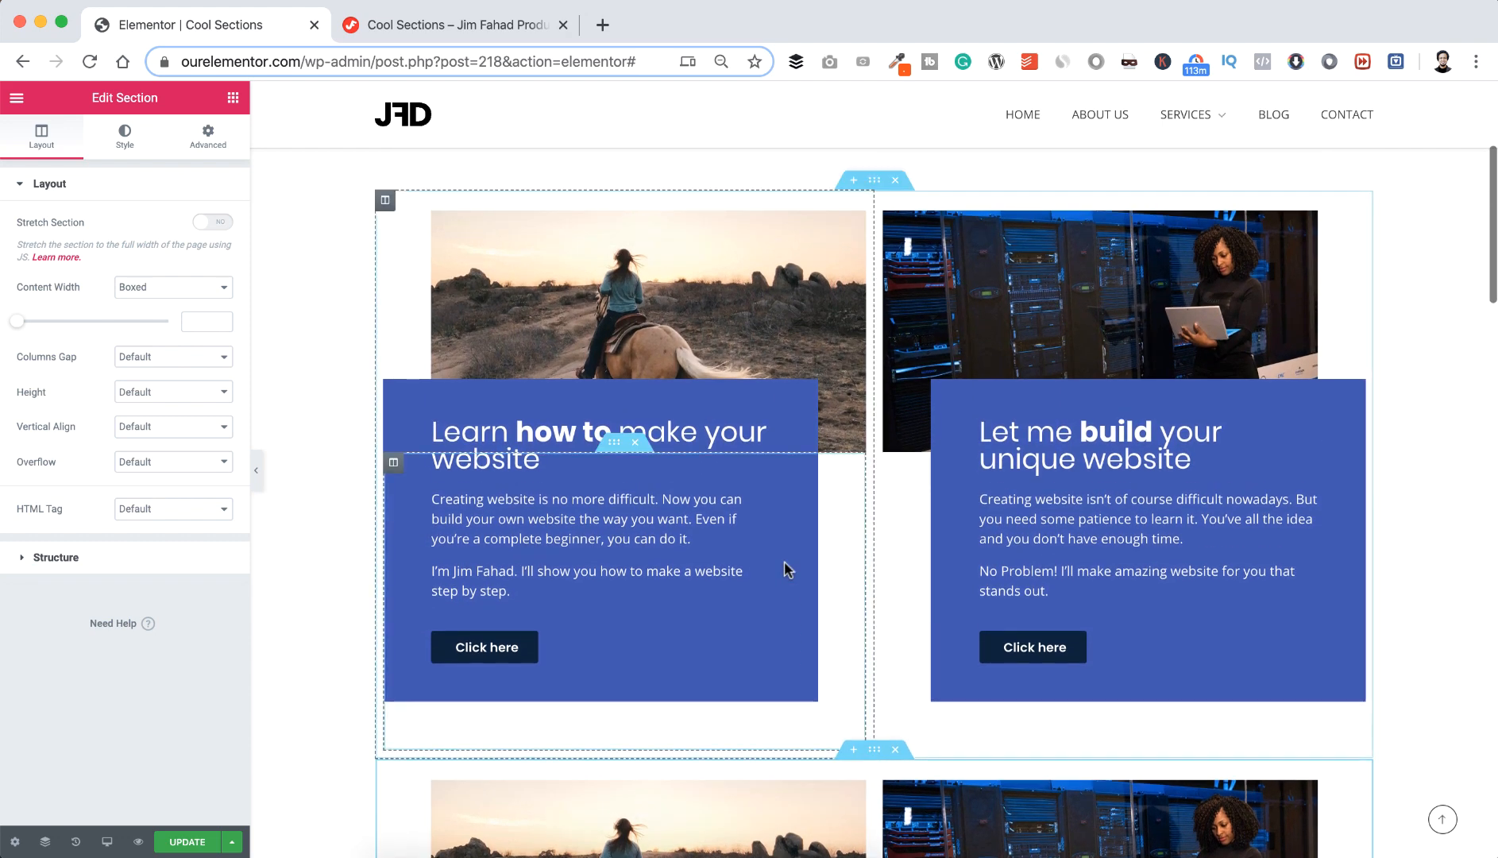
# - Remove the left padding of the horse image's inner section in the duplicated card section by setting it to 0
pyautogui.scroll(-5, 784, 562)
pyautogui.scroll(-2, 784, 561)
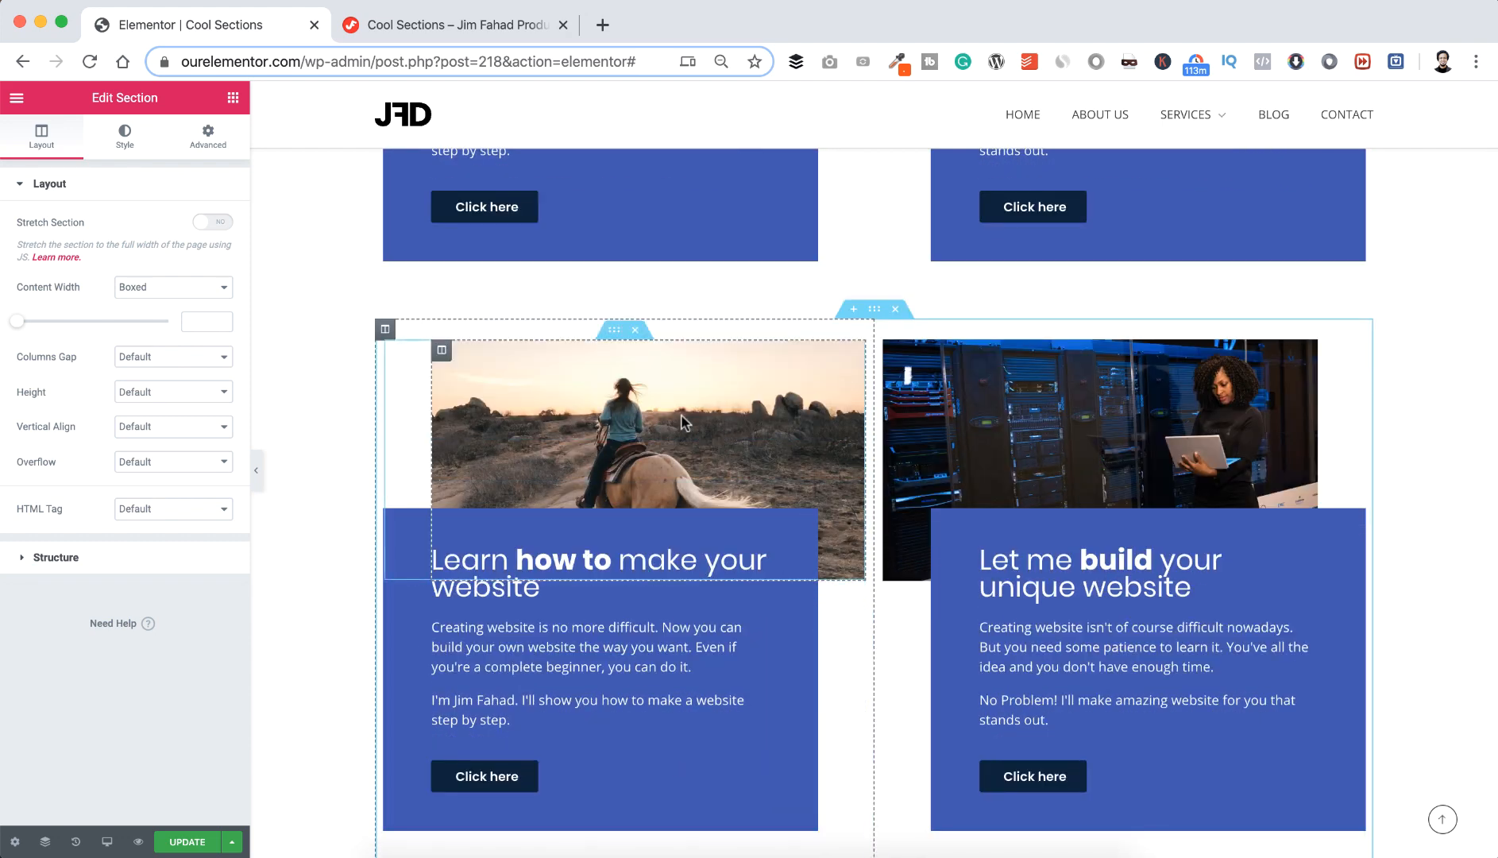
pyautogui.click(615, 334)
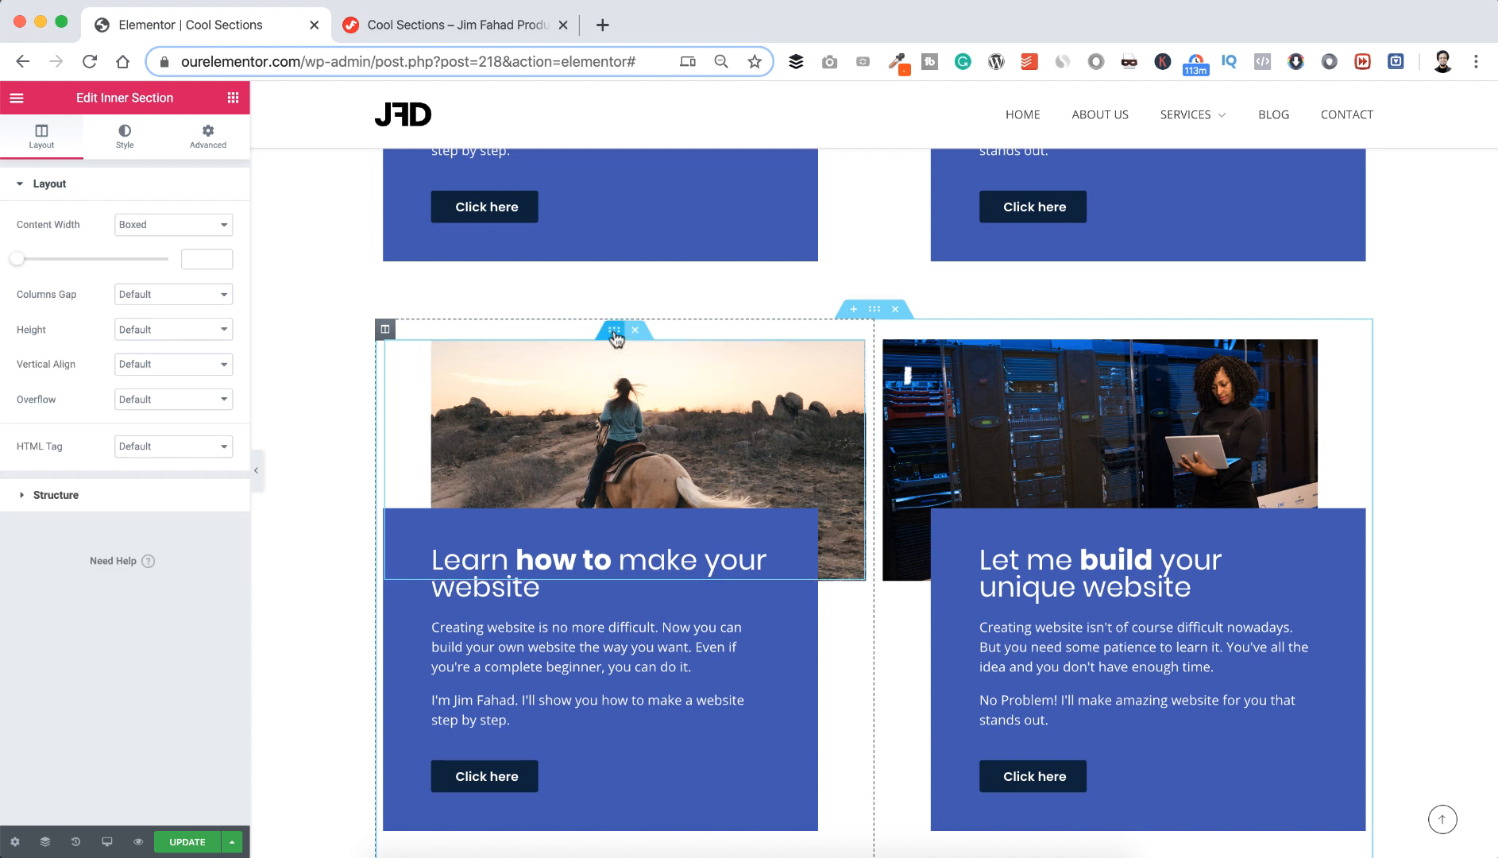
pyautogui.click(206, 137)
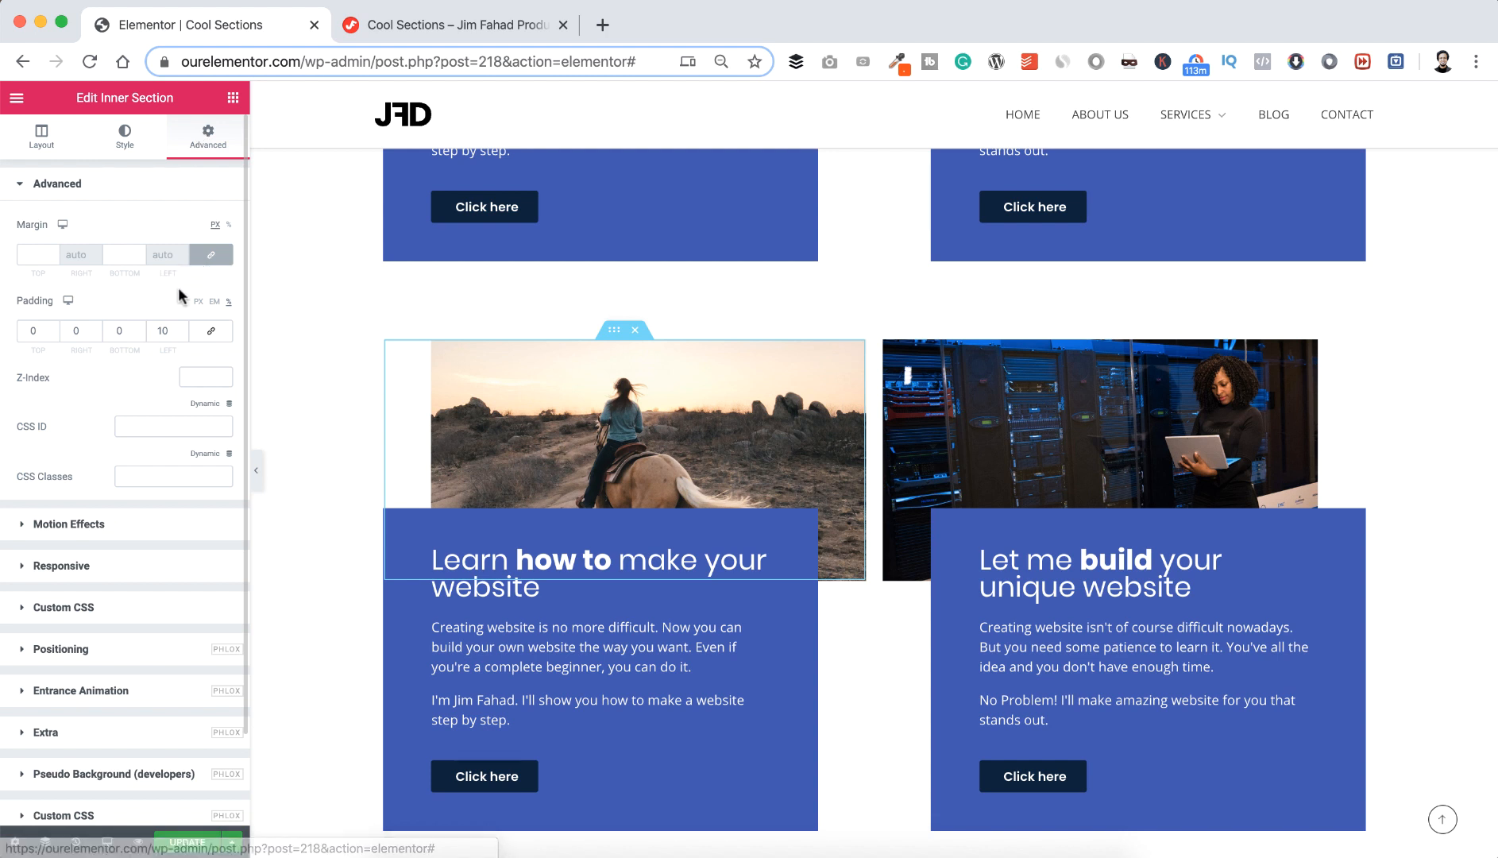
pyautogui.moveTo(171, 331); pyautogui.dragTo(138, 332)
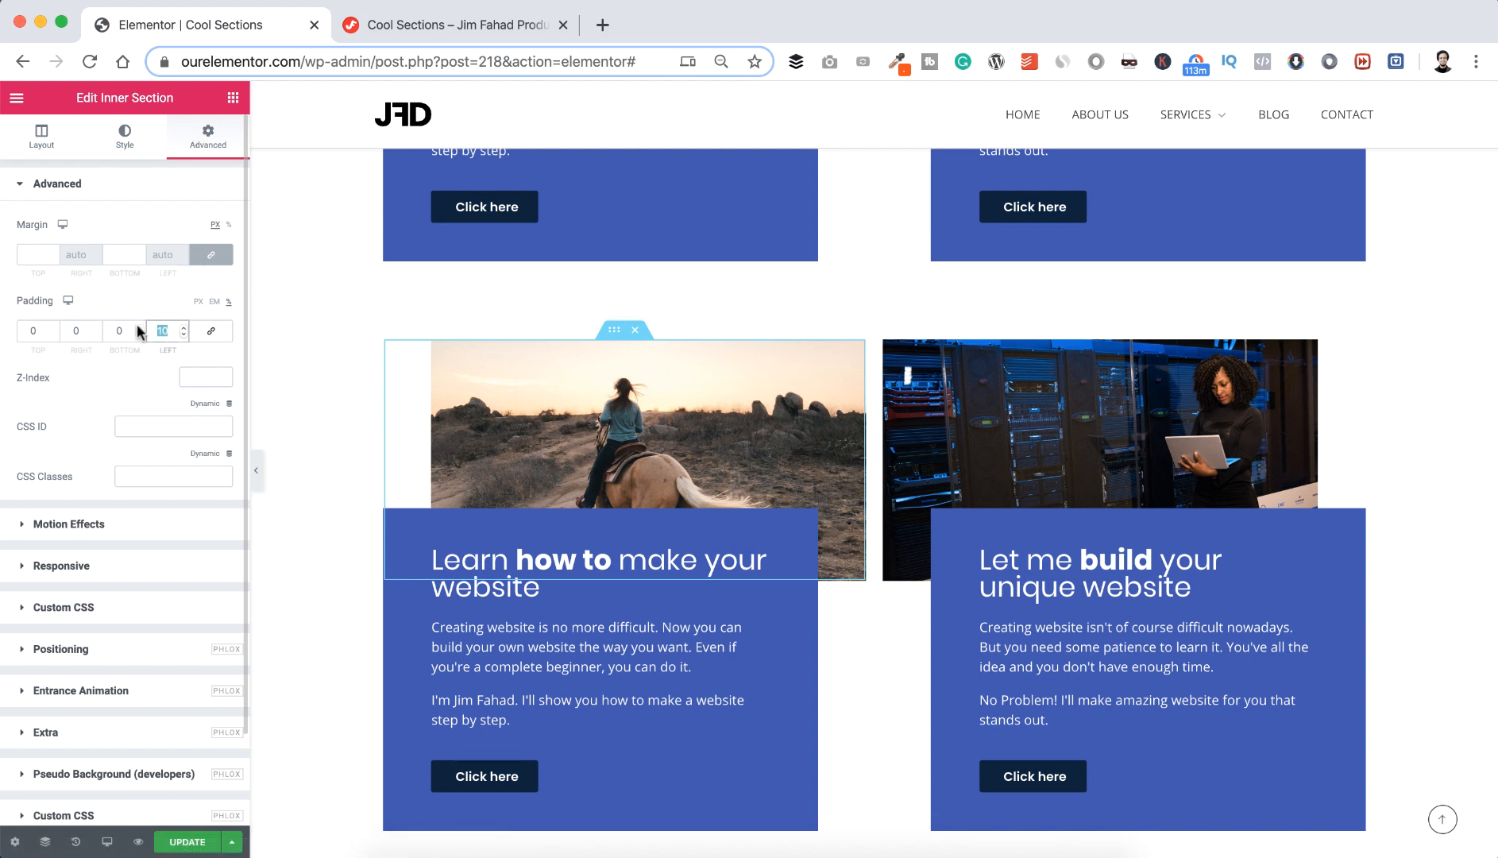
pyautogui.write('0')
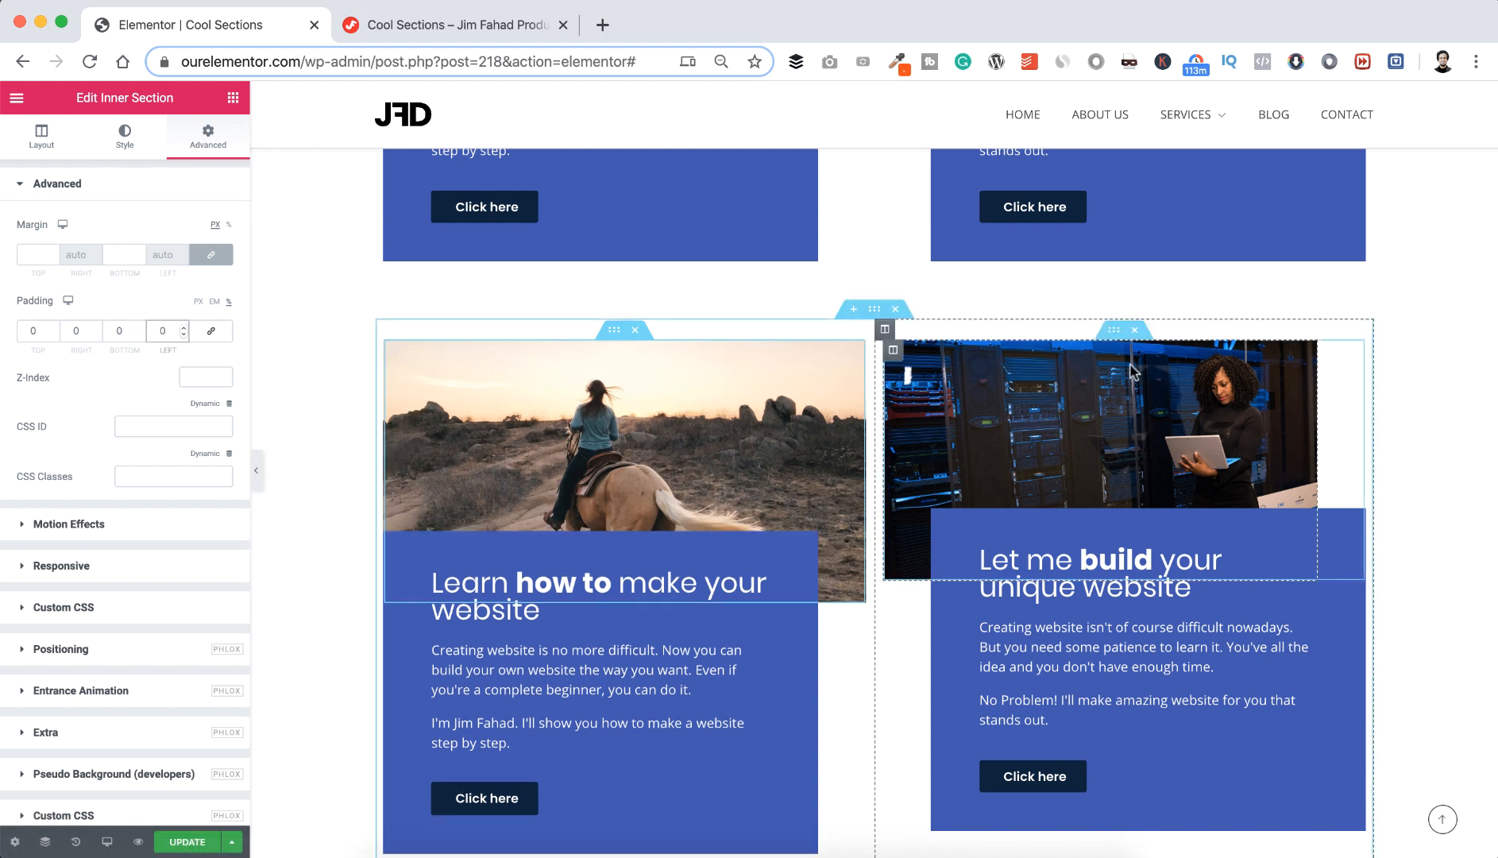
# - Set the right padding of the server-room image's inner section to 0 in the duplicated card section
pyautogui.click(874, 309)
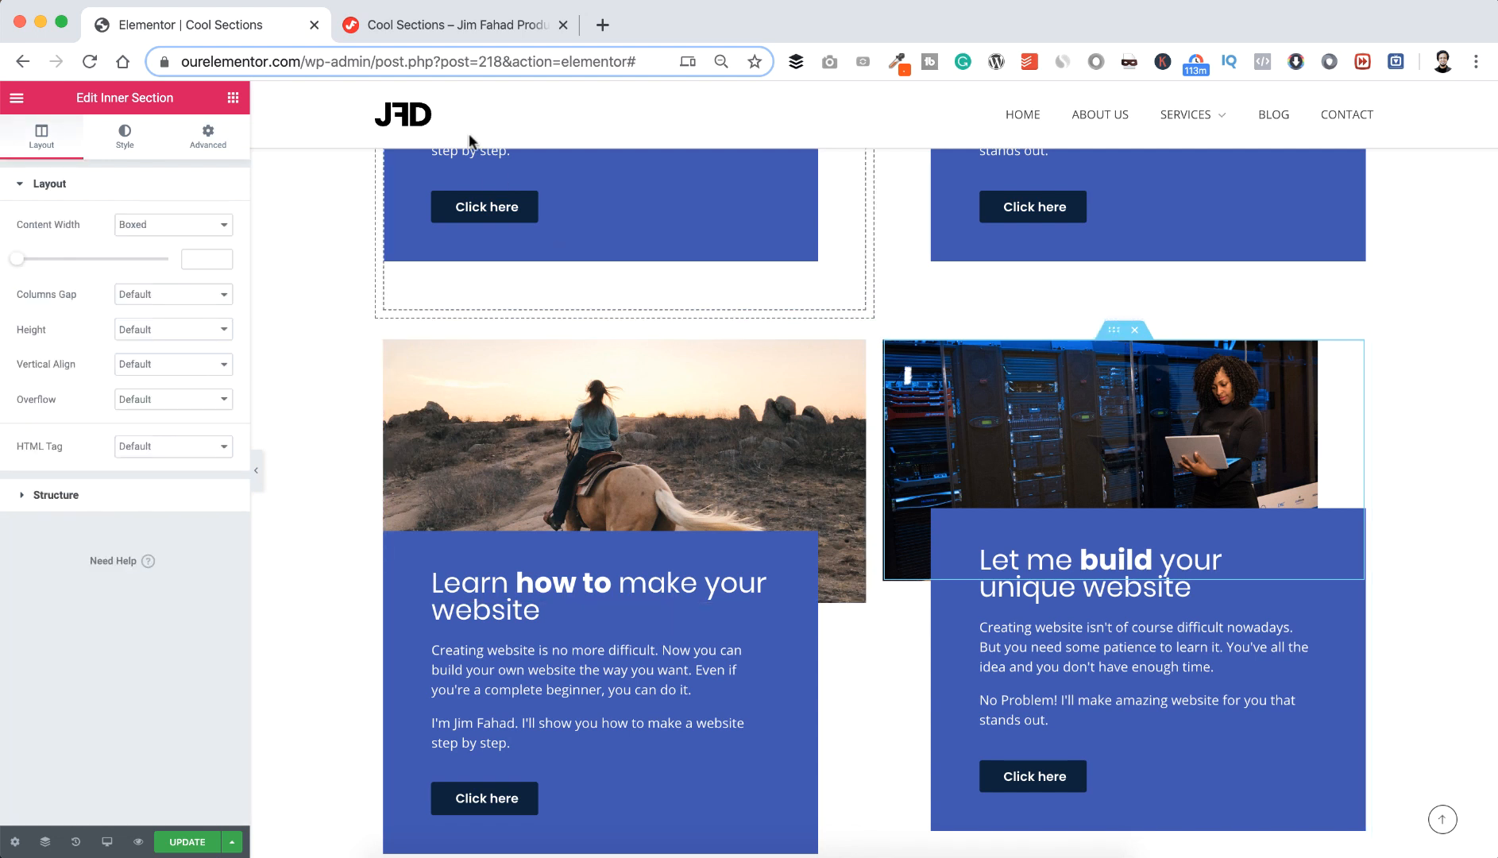
pyautogui.click(208, 137)
pyautogui.click(81, 330)
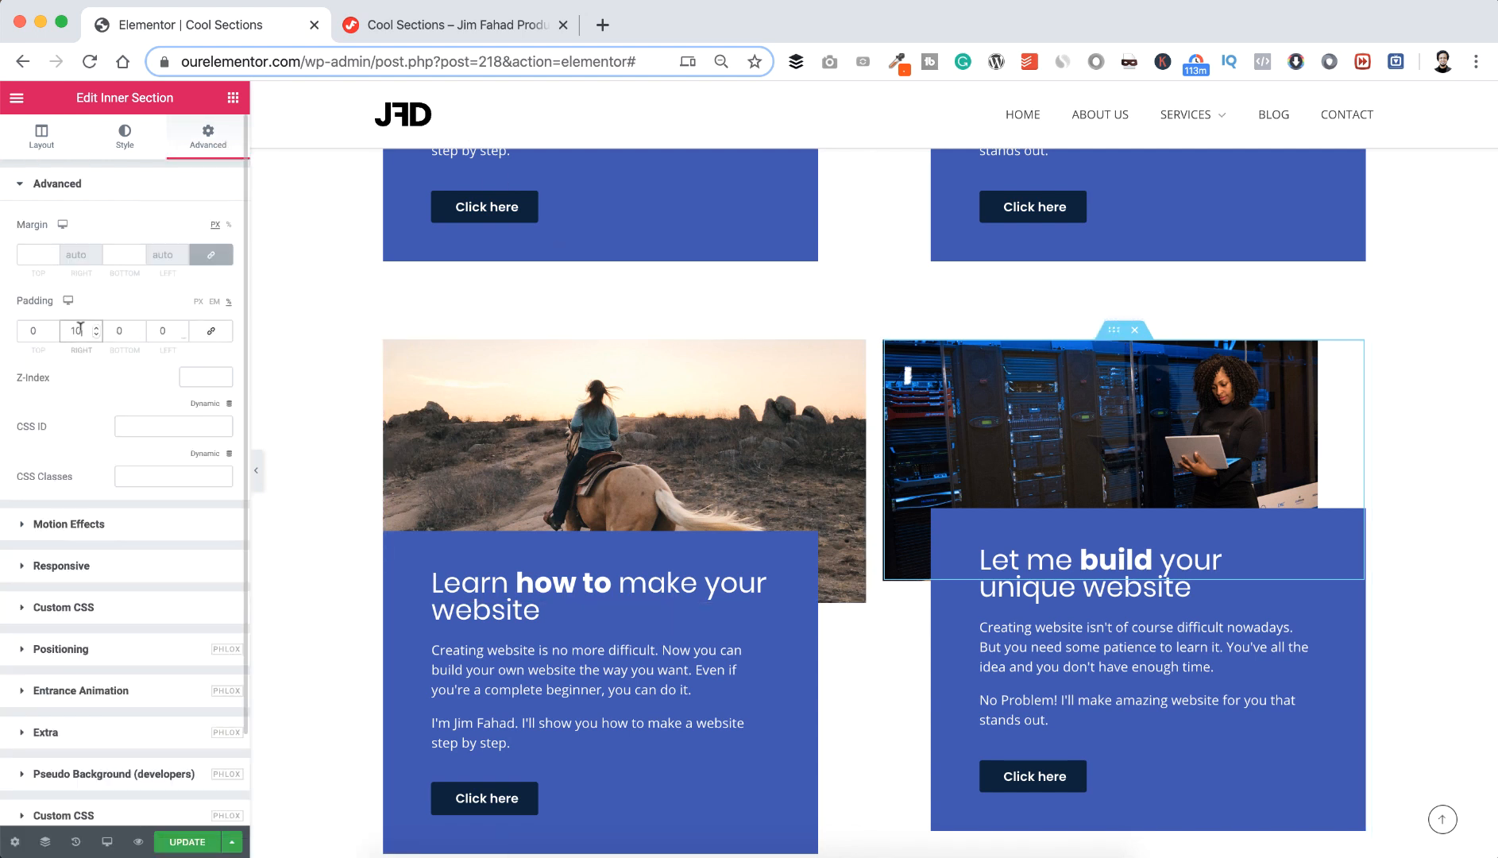
pyautogui.moveTo(80, 329); pyautogui.dragTo(46, 327)
pyautogui.write('0')
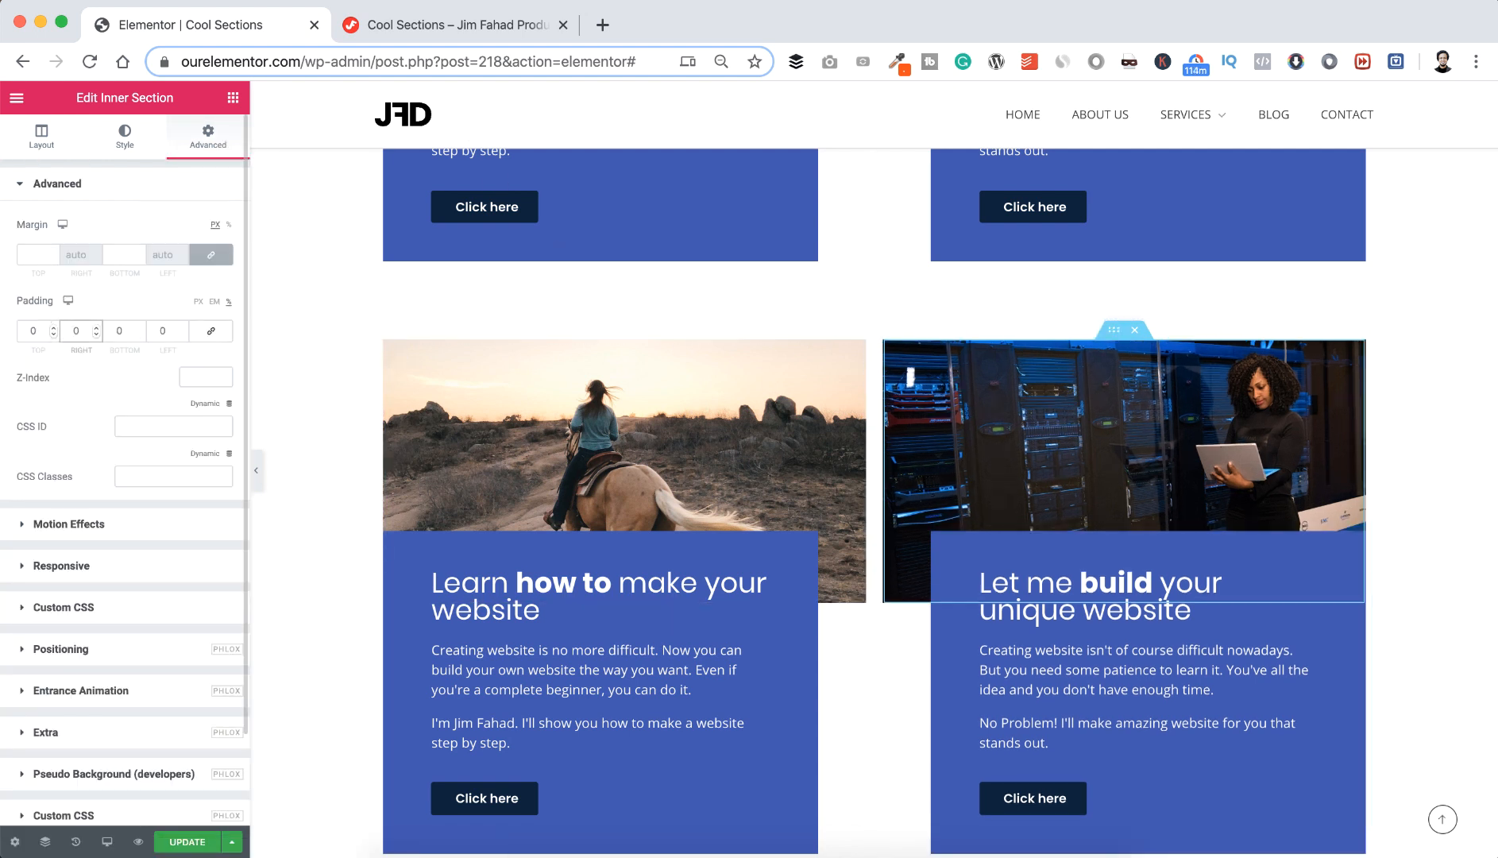
# - Link the margin values of the "Learn how to make your website" card's blue column and set them all to 0
pyautogui.scroll(-2, 127, 445)
pyautogui.scroll(-2, 327, 488)
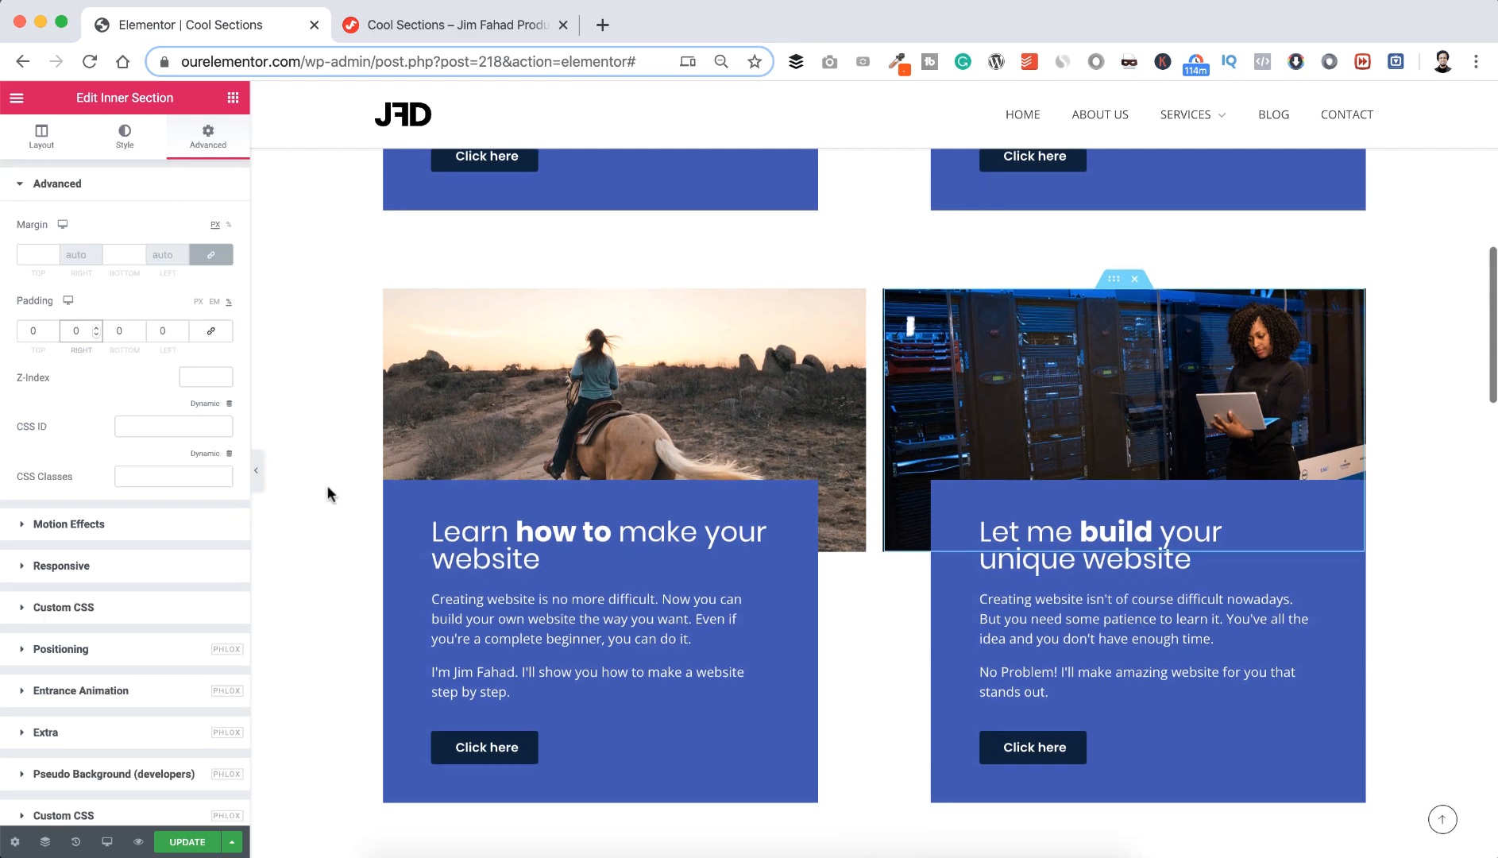
pyautogui.scroll(-2, 327, 485)
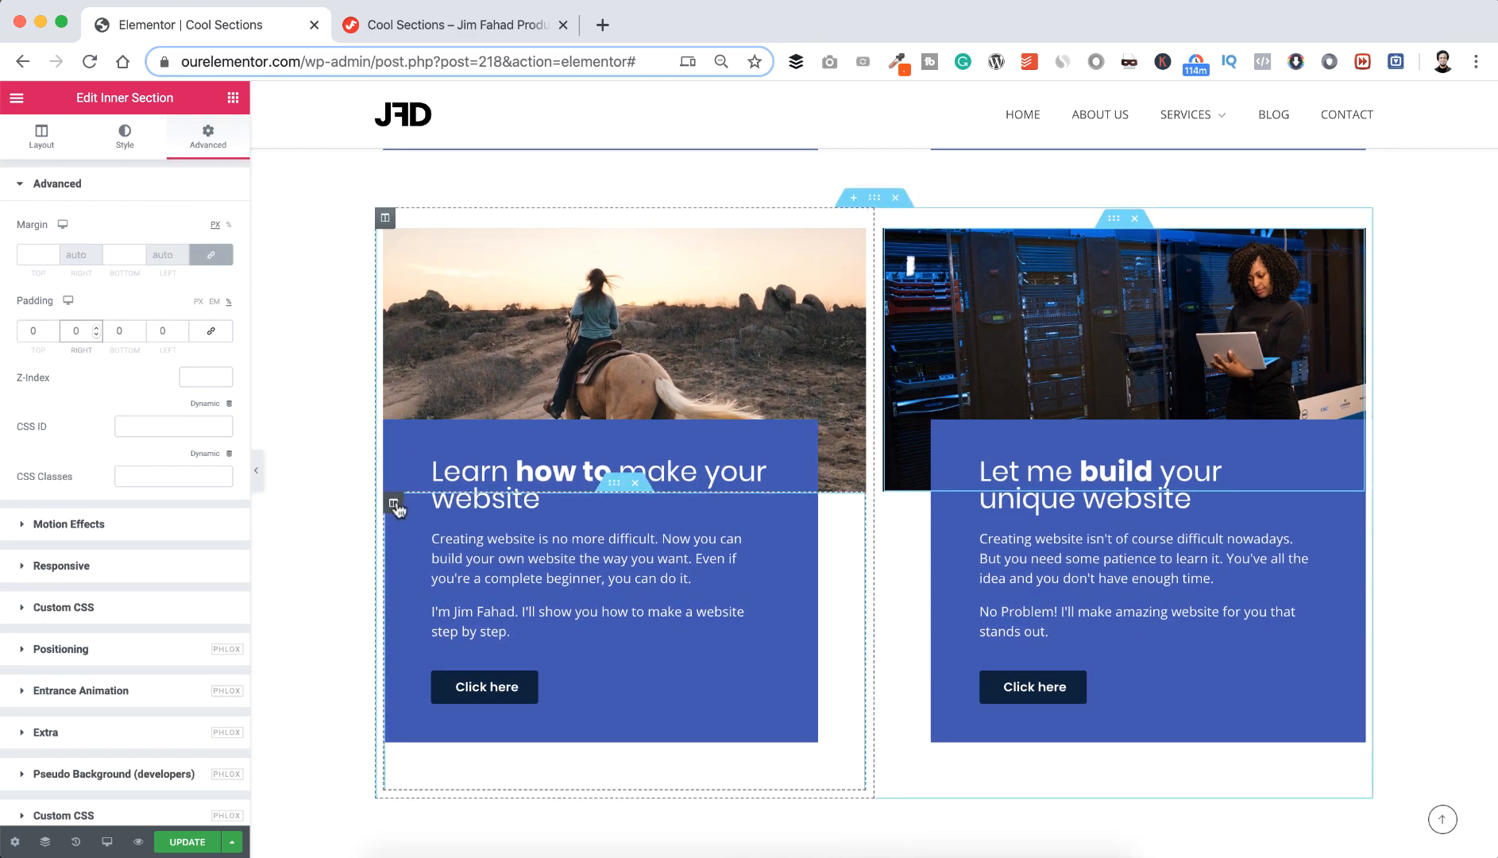
pyautogui.click(393, 504)
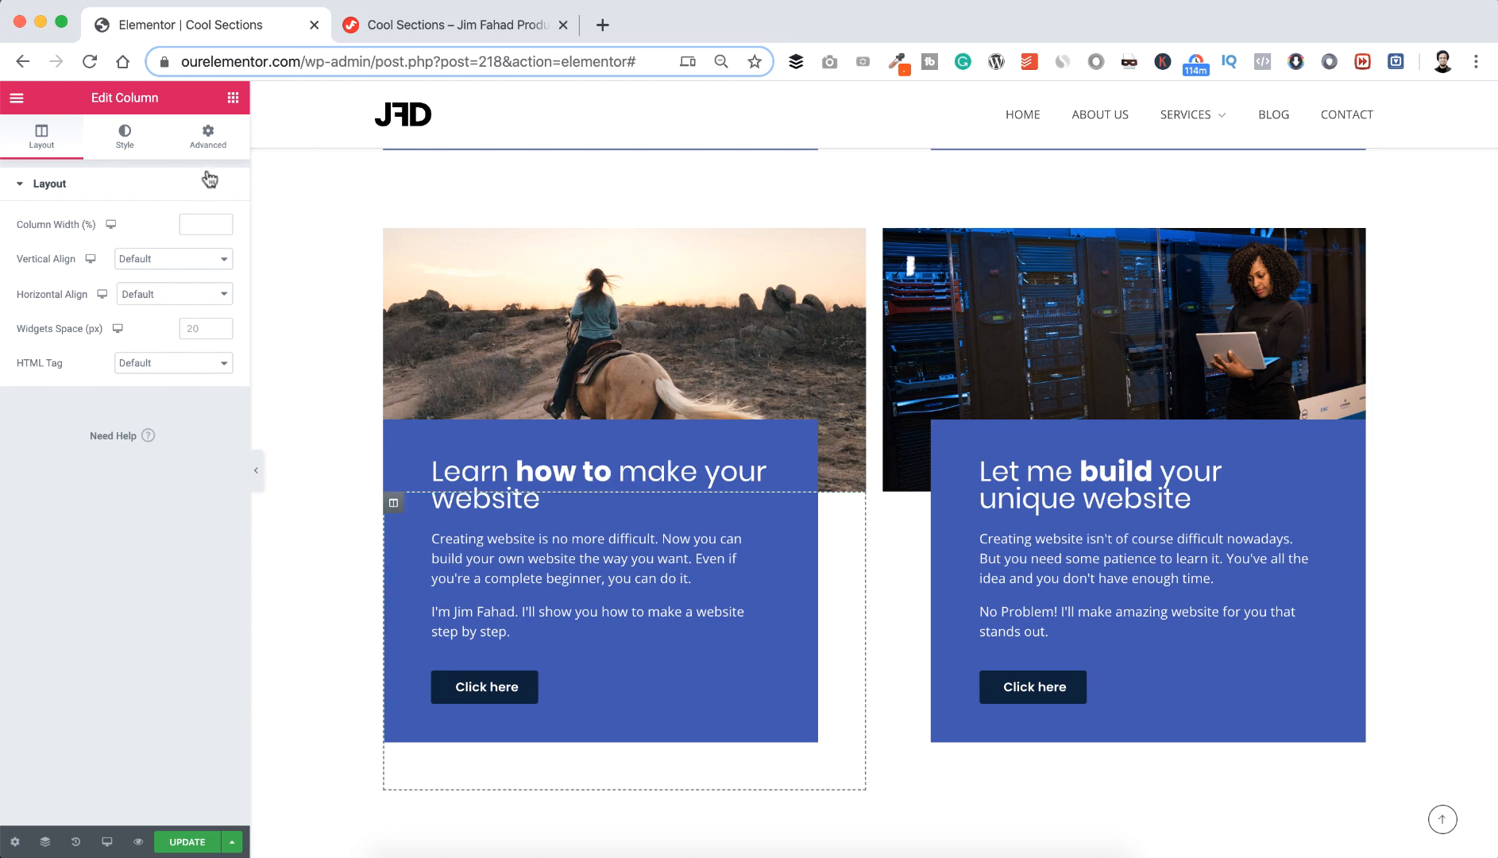
pyautogui.click(208, 135)
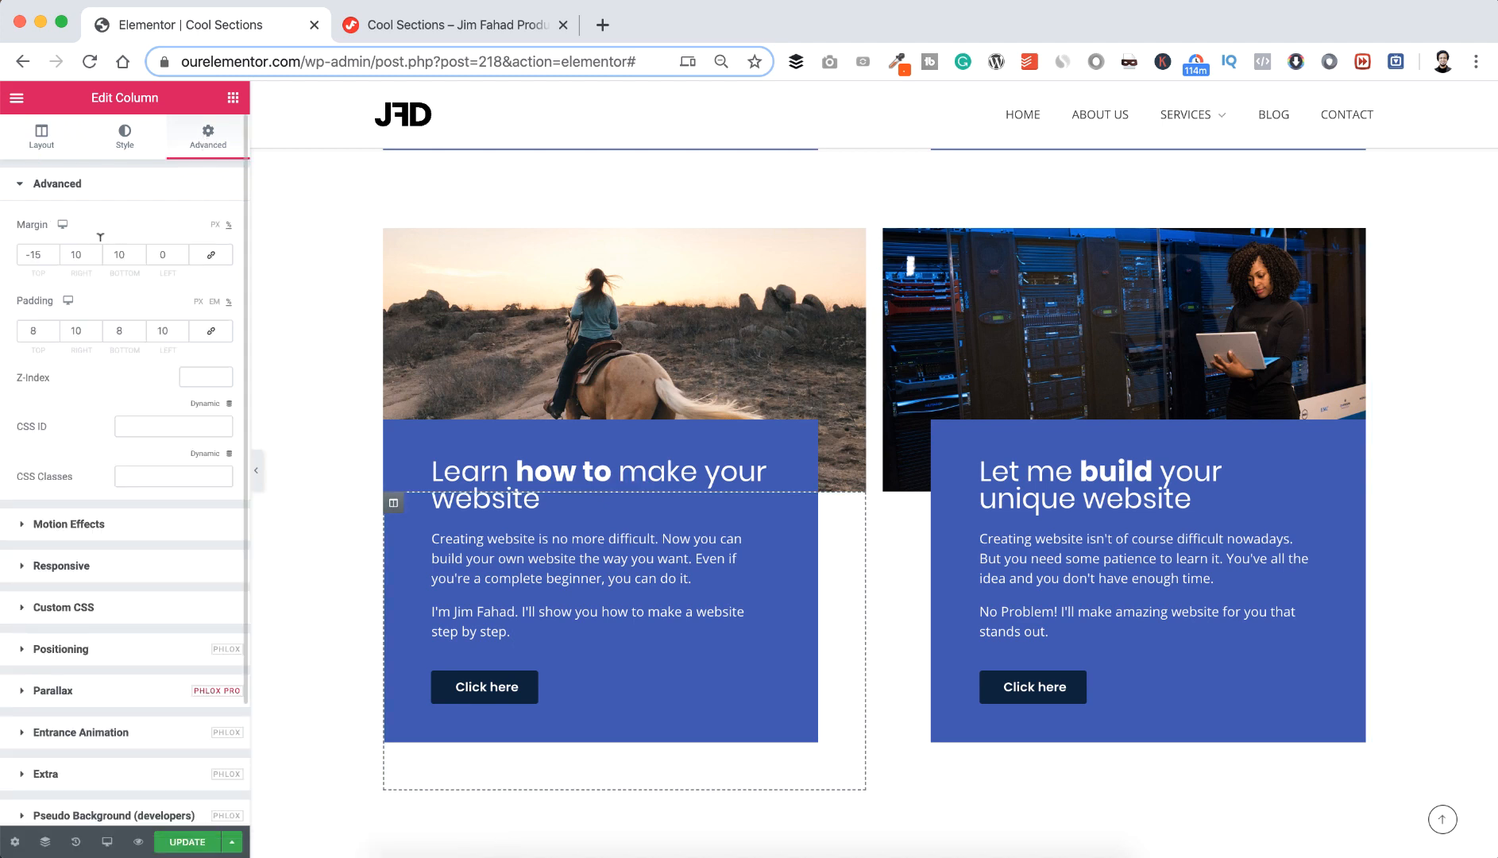
pyautogui.click(212, 256)
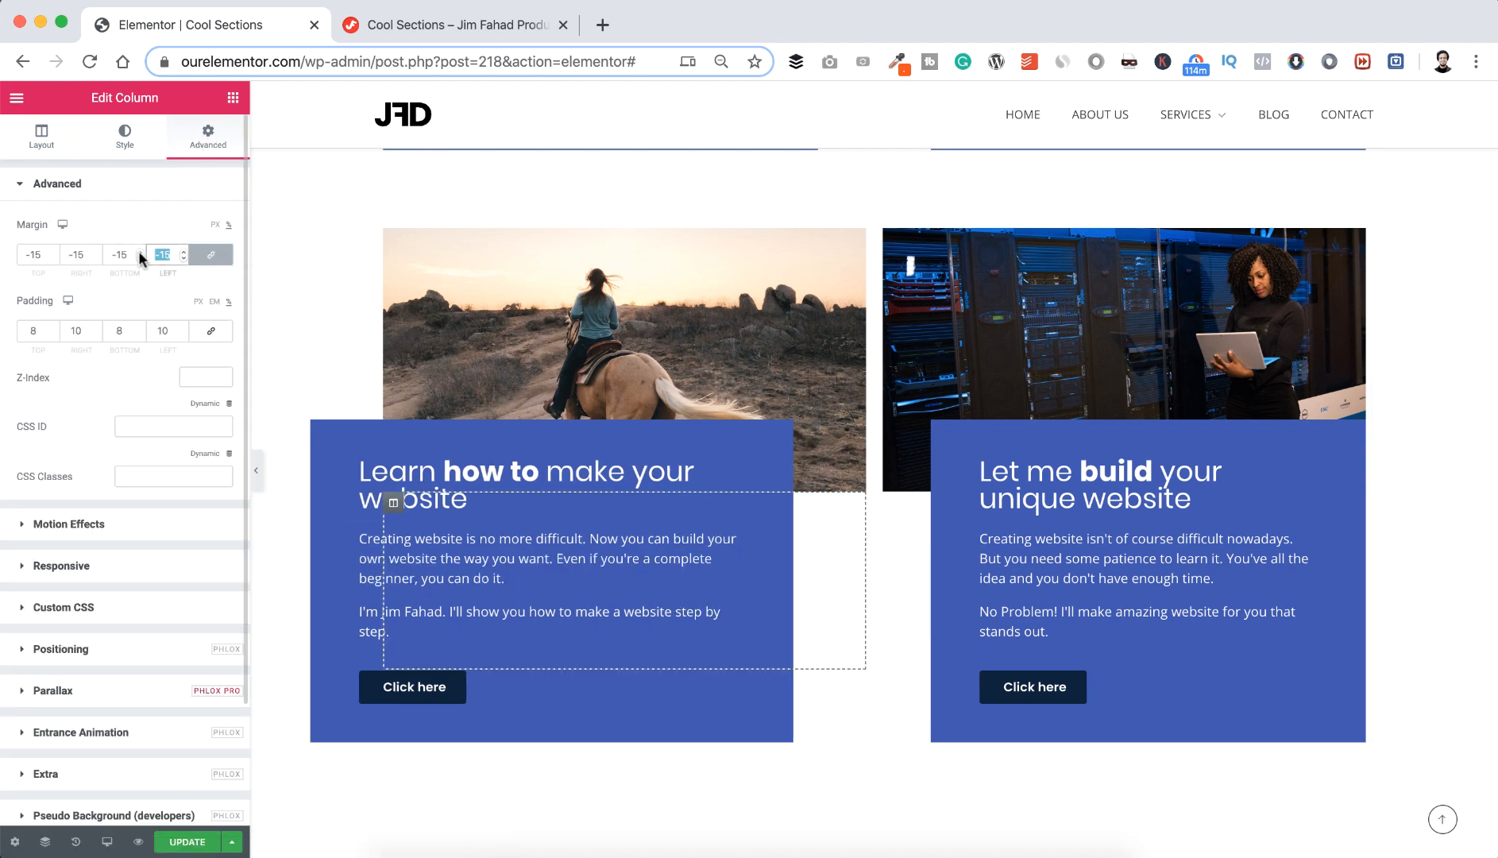
pyautogui.write('0')
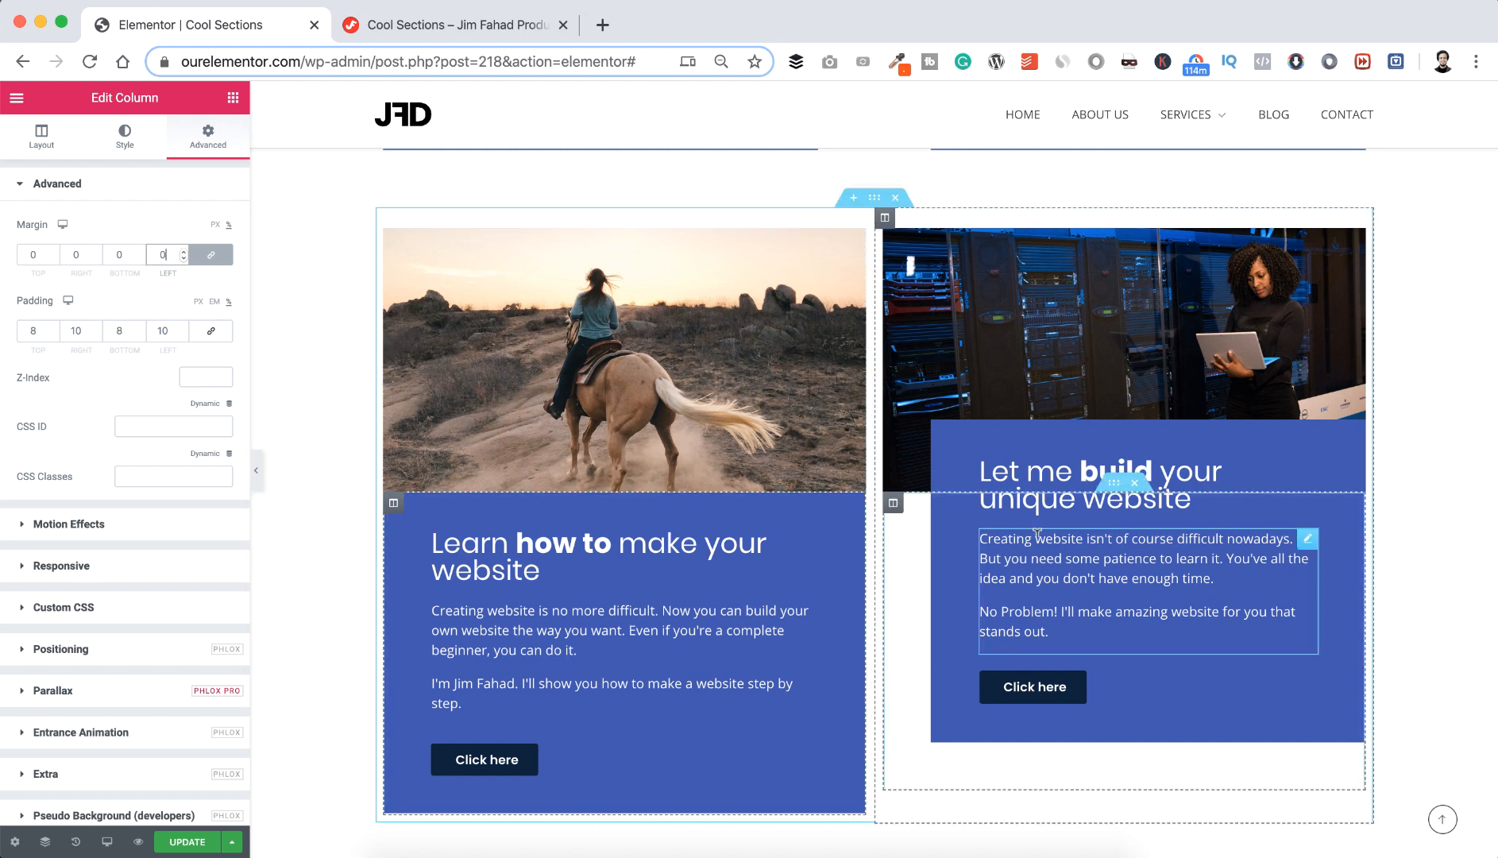
# - Link the margin values of the "Let me build your unique website" card's blue column and set them all to 0
pyautogui.click(894, 505)
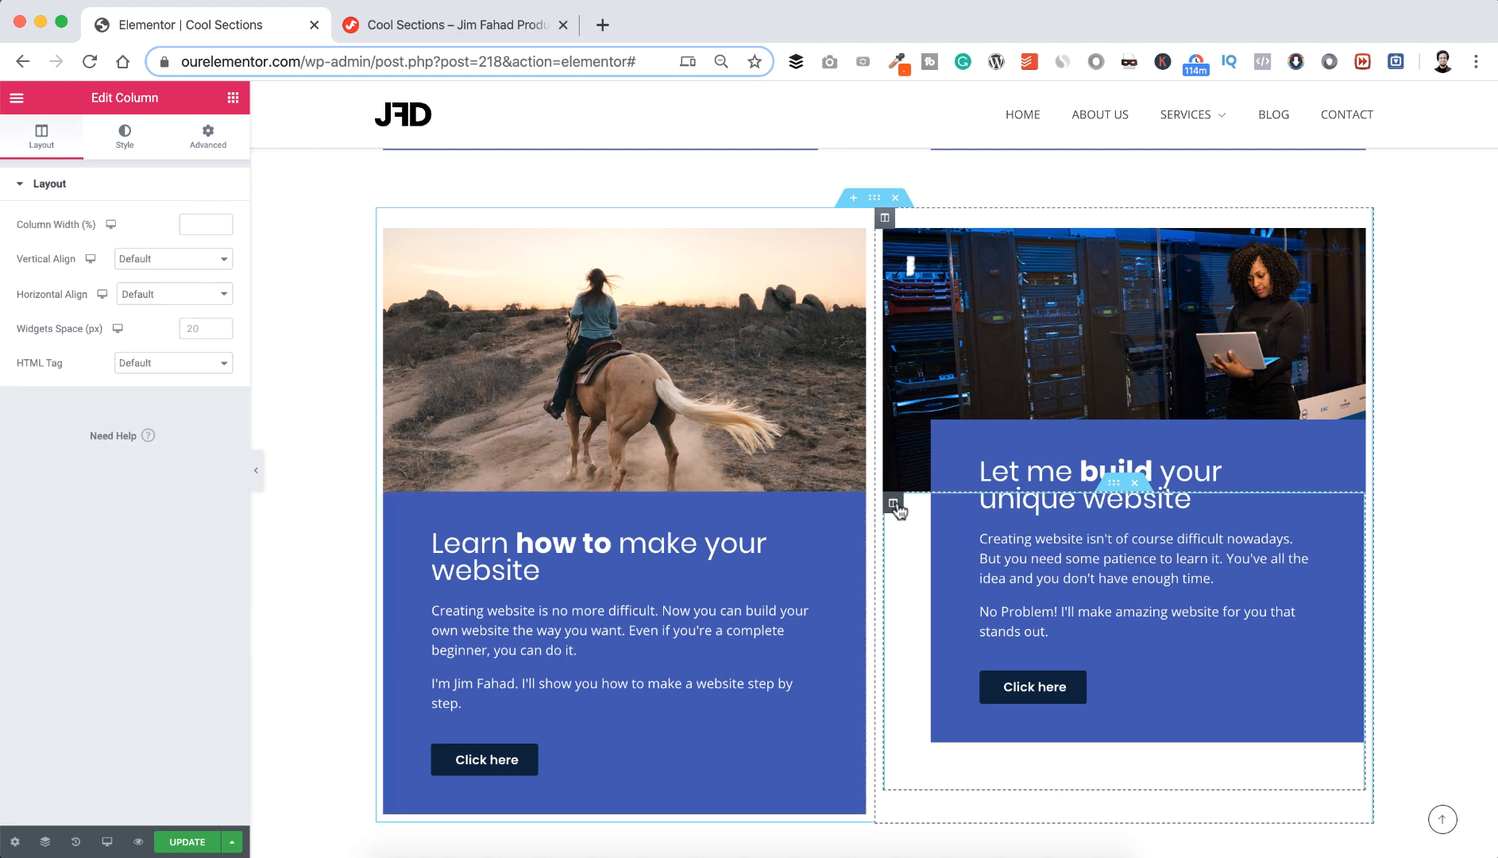
pyautogui.click(199, 144)
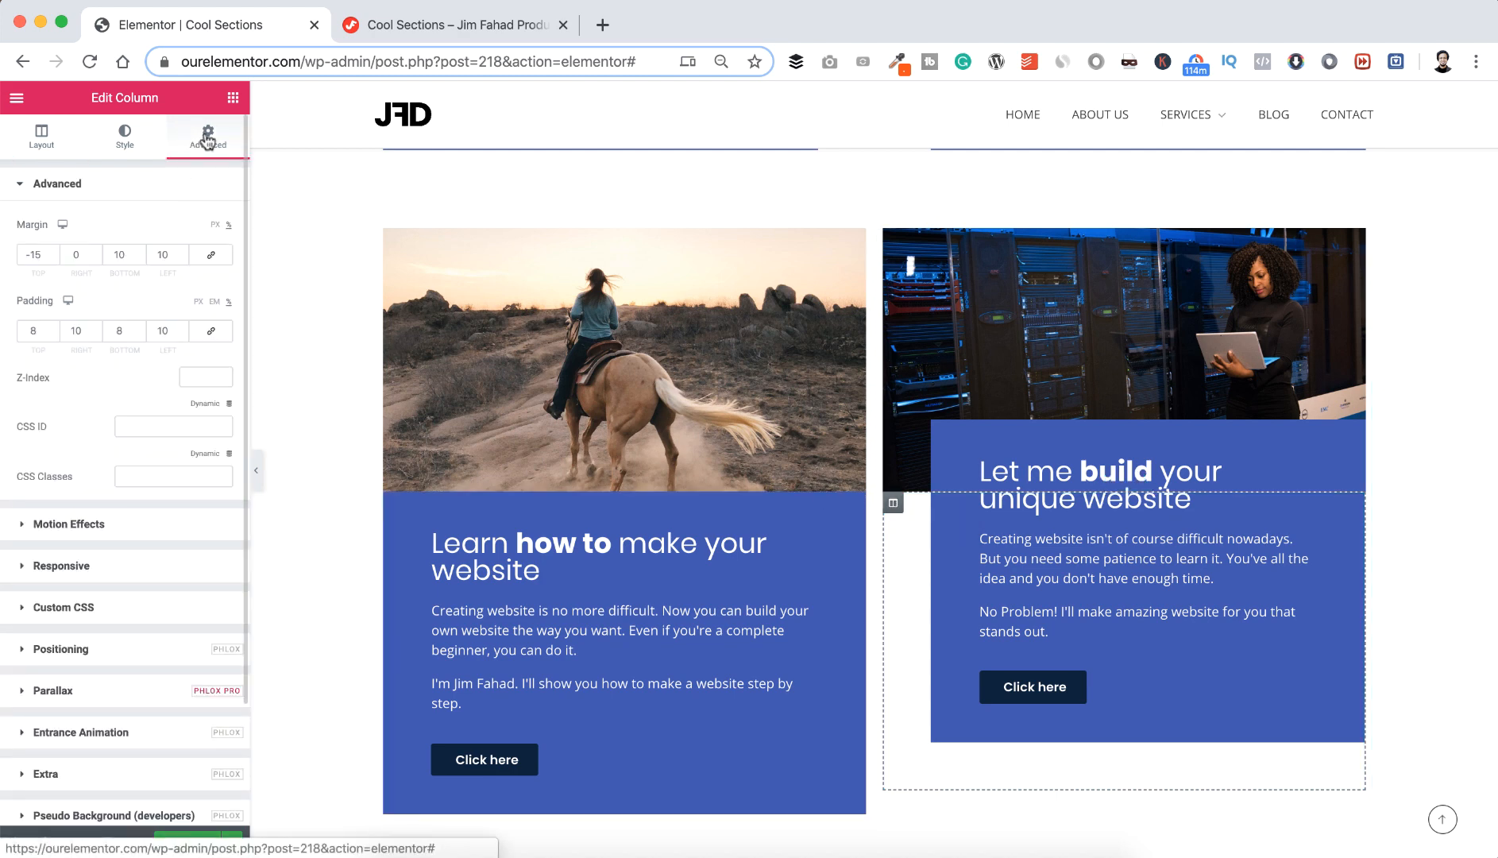
pyautogui.click(213, 256)
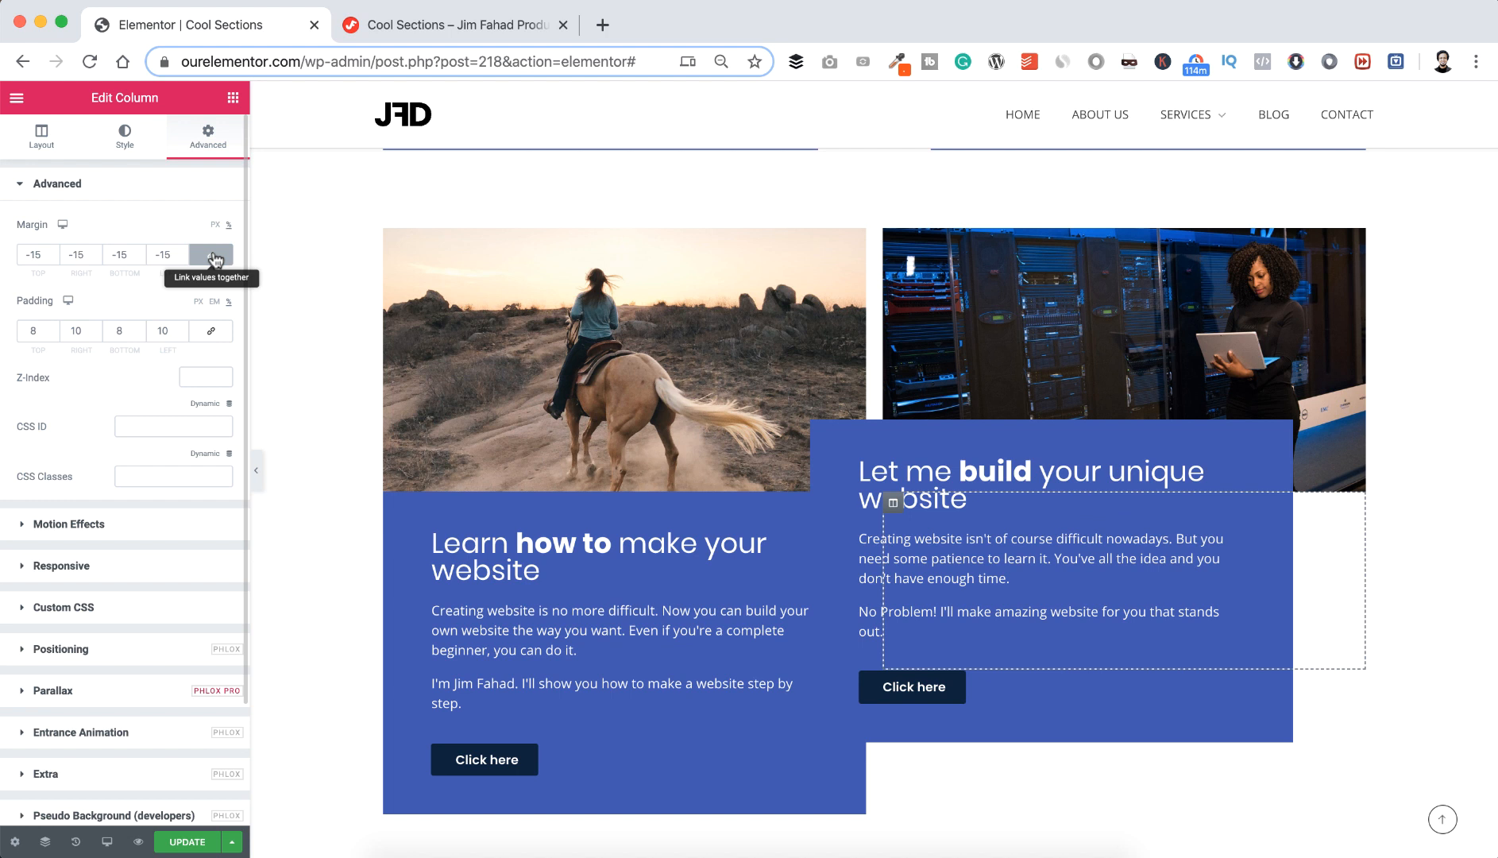
pyautogui.doubleClick(161, 254)
pyautogui.write('0')
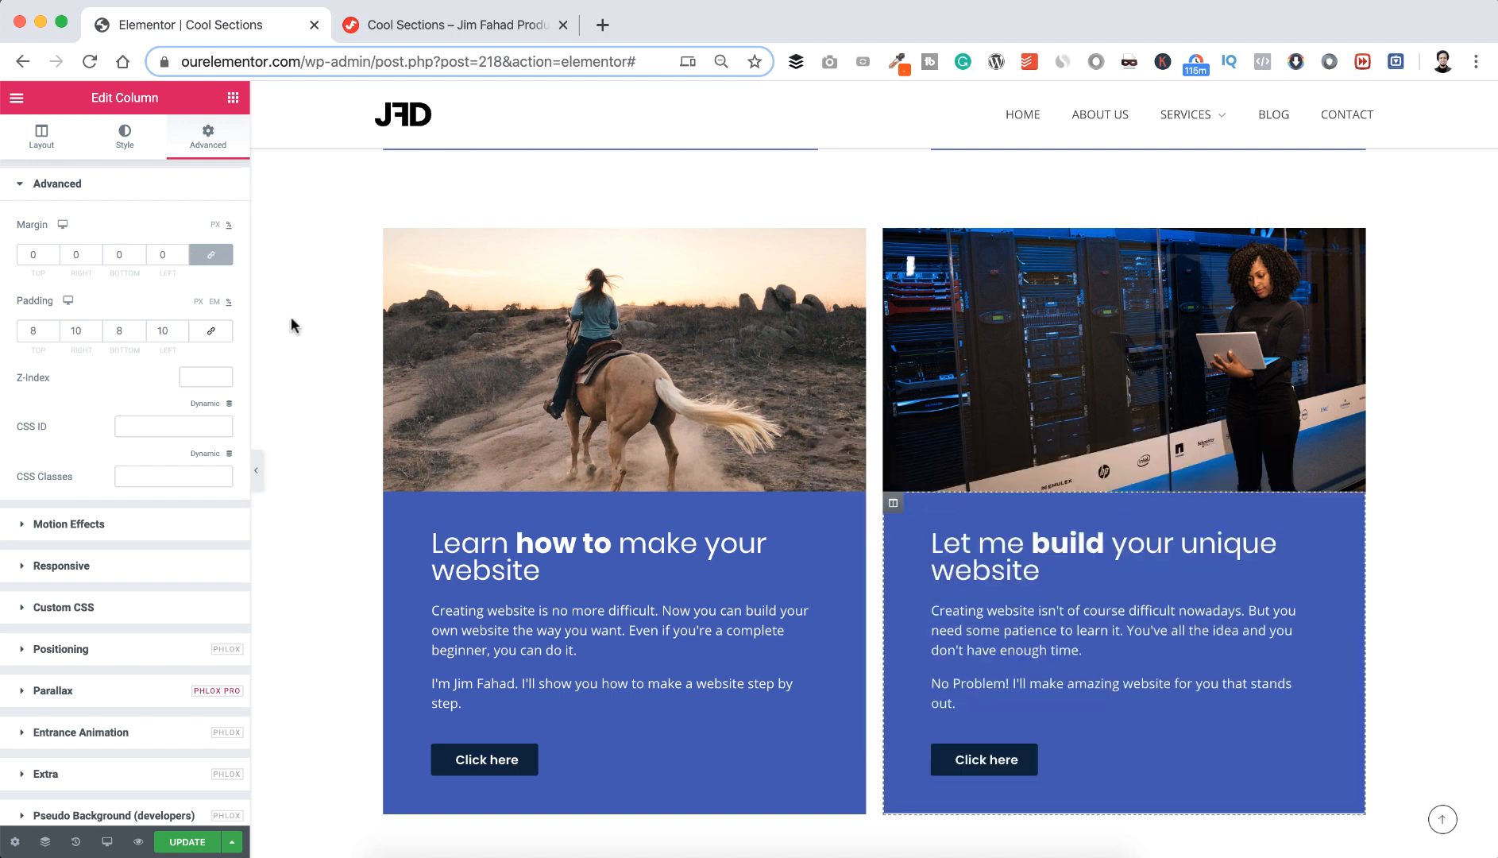
# - Preview the page at tablet size and examine how both the overlapping and the stacked card sections lay out
pyautogui.scroll(7, 292, 323)
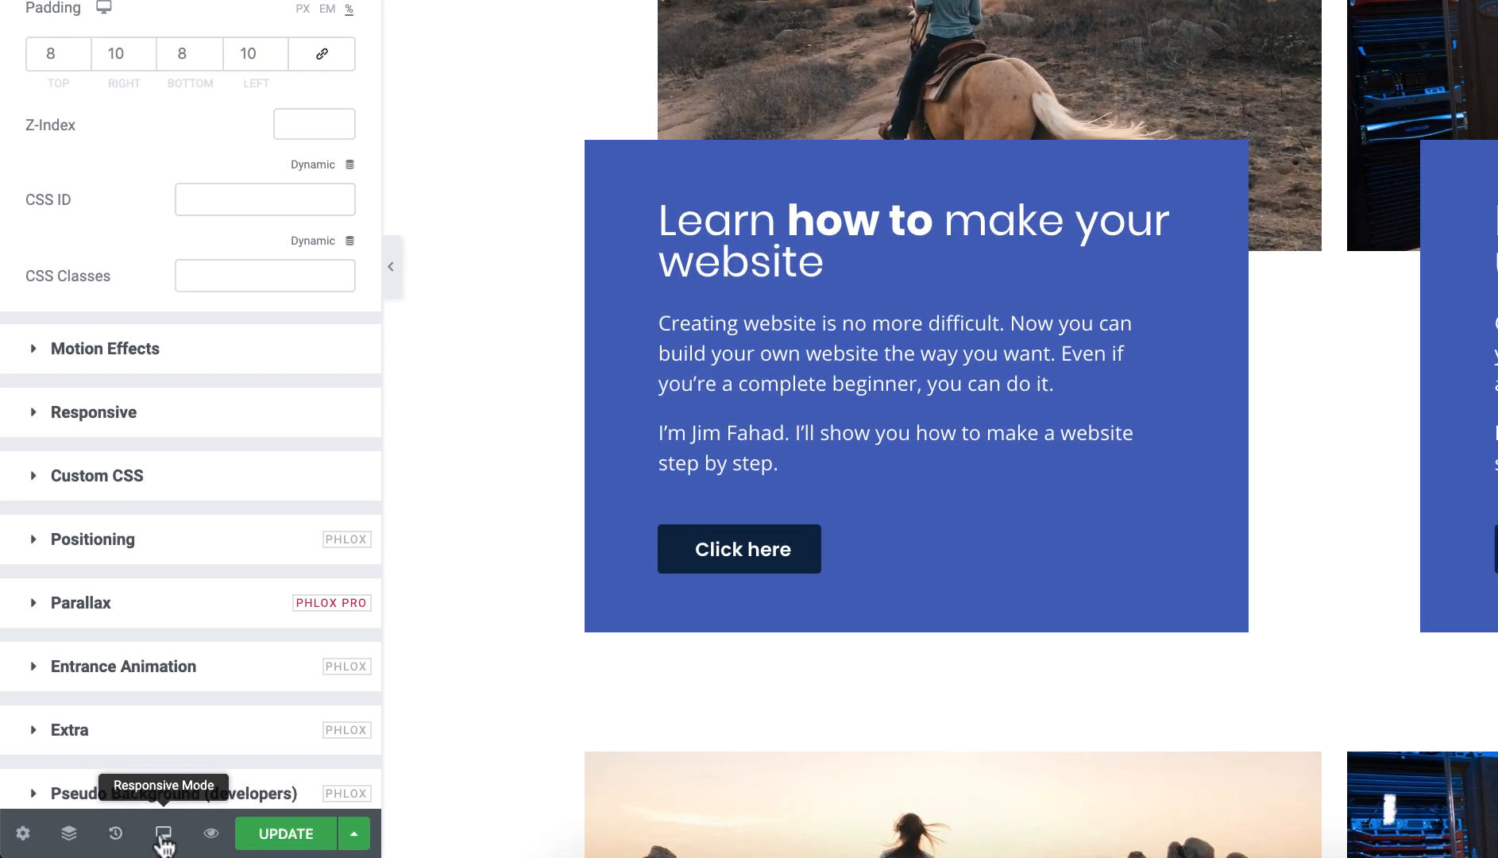
pyautogui.click(162, 839)
pyautogui.click(162, 730)
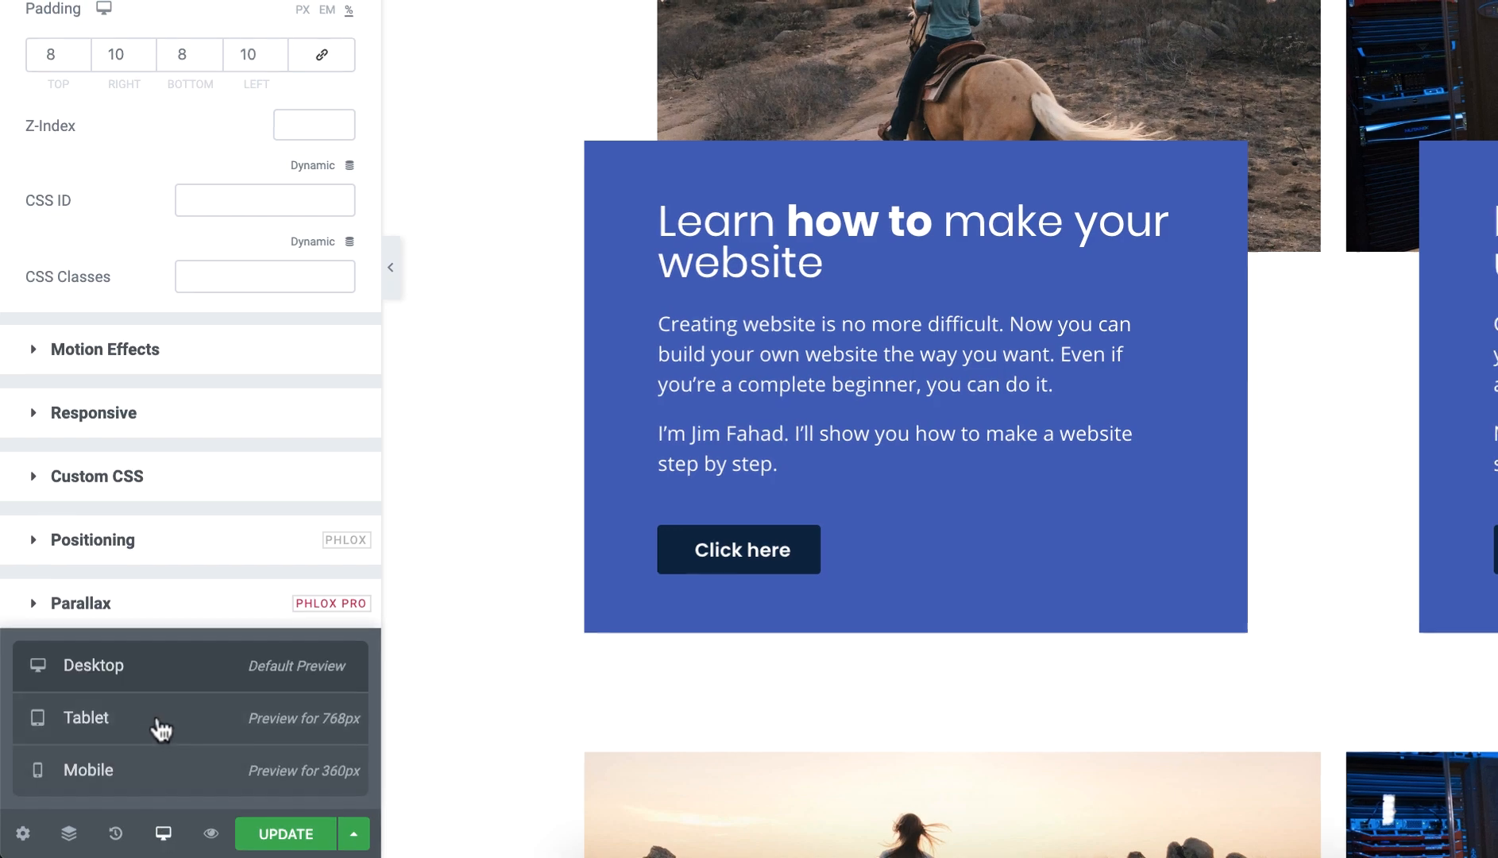
pyautogui.scroll(3, 660, 509)
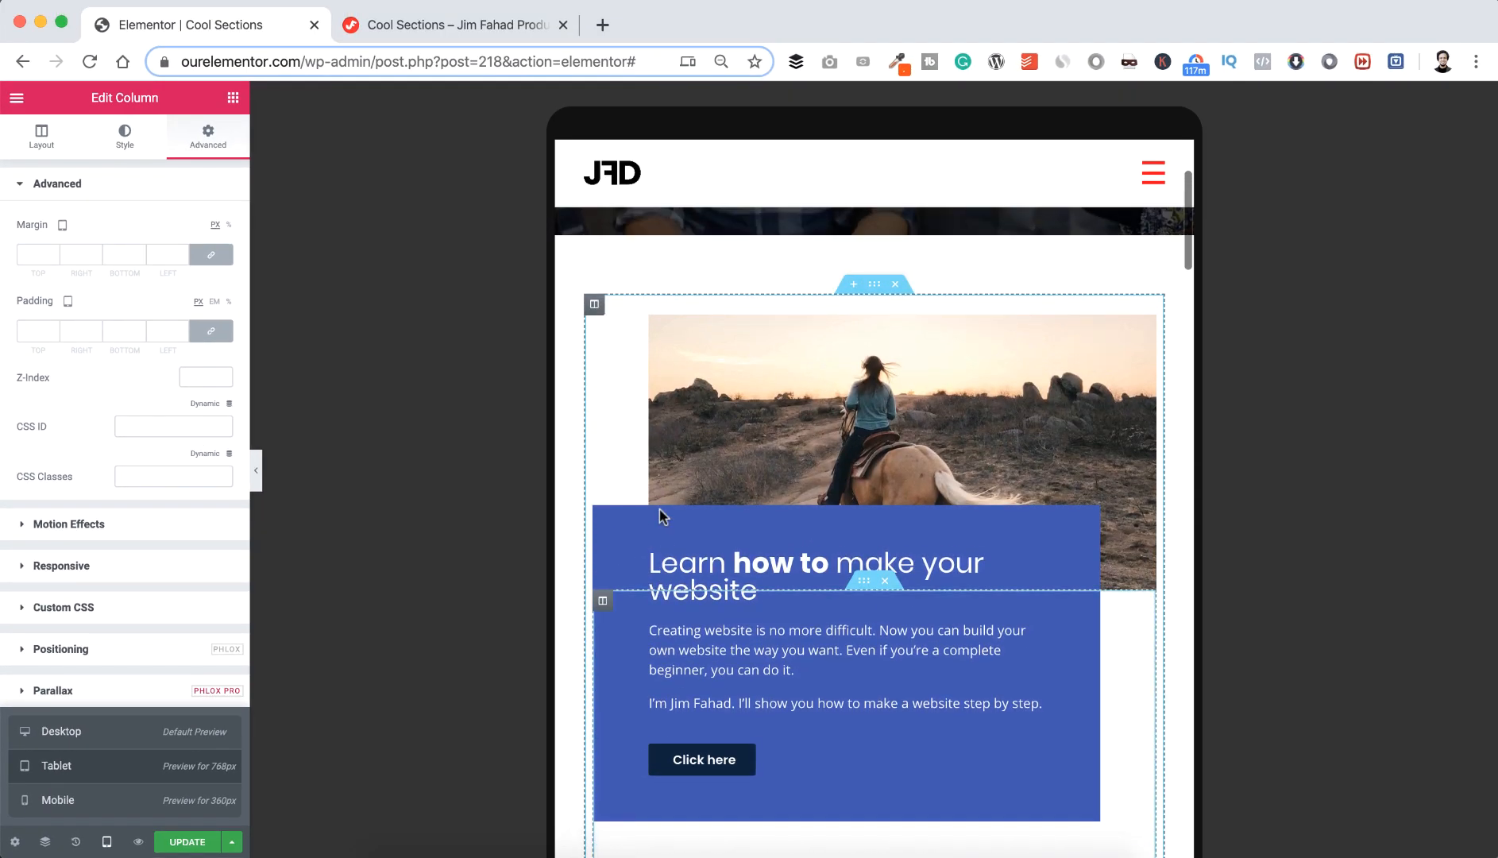
pyautogui.scroll(2, 577, 526)
pyautogui.scroll(-3, 577, 526)
pyautogui.scroll(-10, 577, 527)
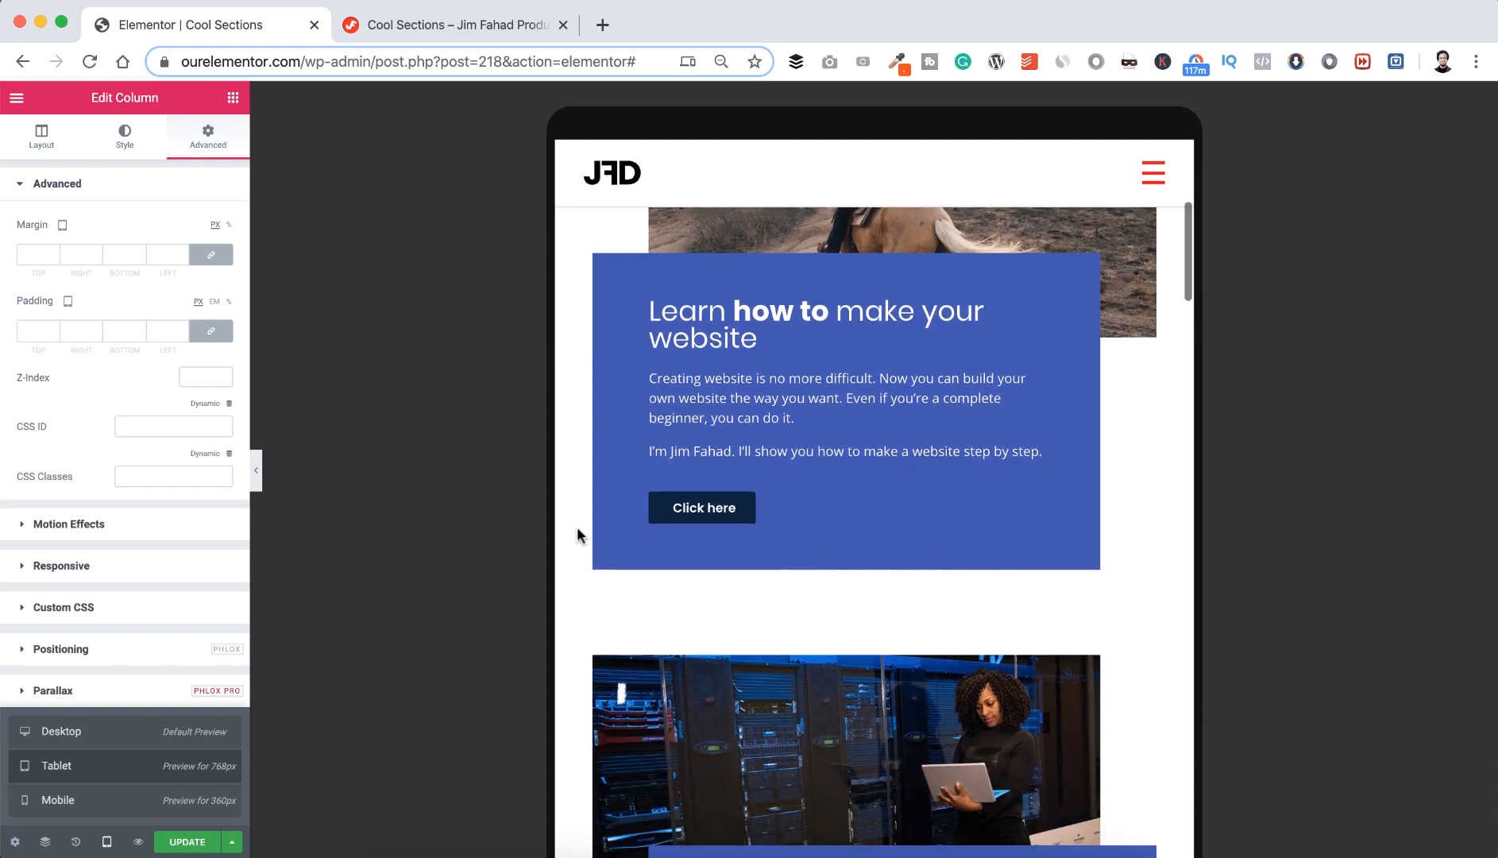
pyautogui.scroll(-8, 576, 527)
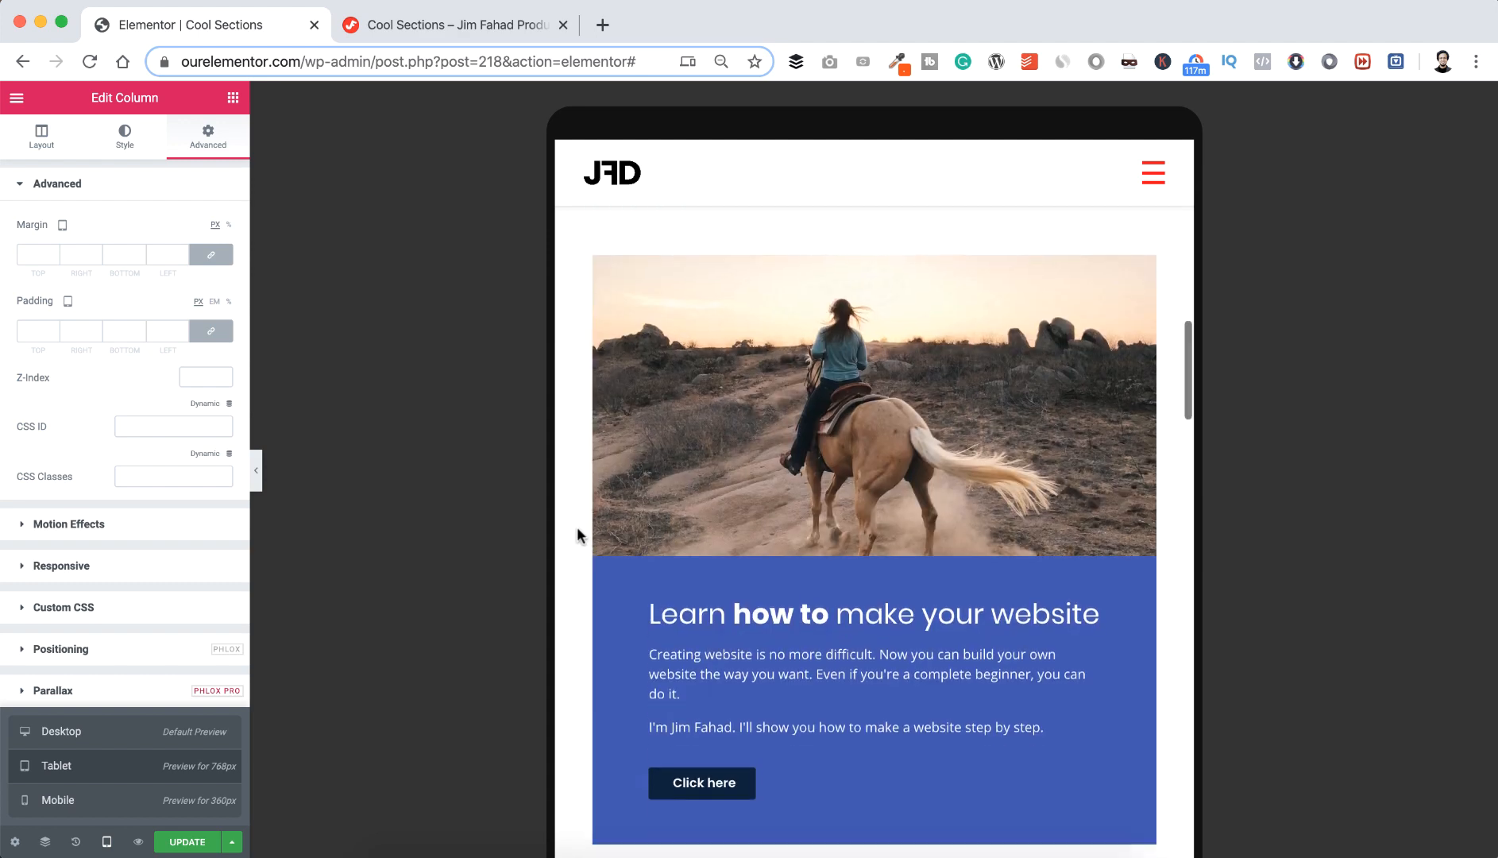
pyautogui.scroll(10, 577, 527)
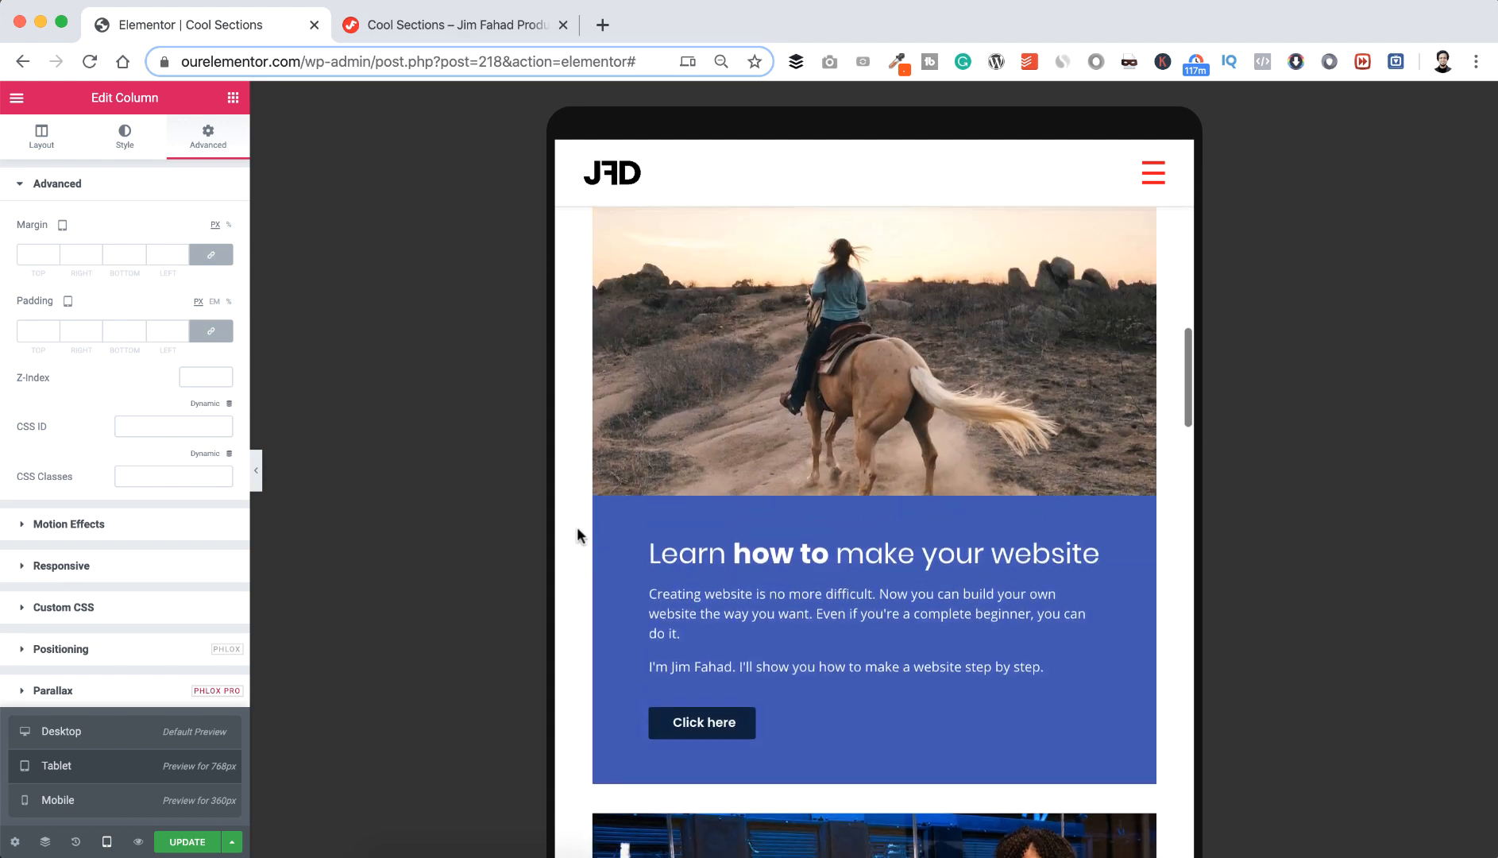
pyautogui.scroll(-6, 577, 526)
pyautogui.scroll(2, 577, 527)
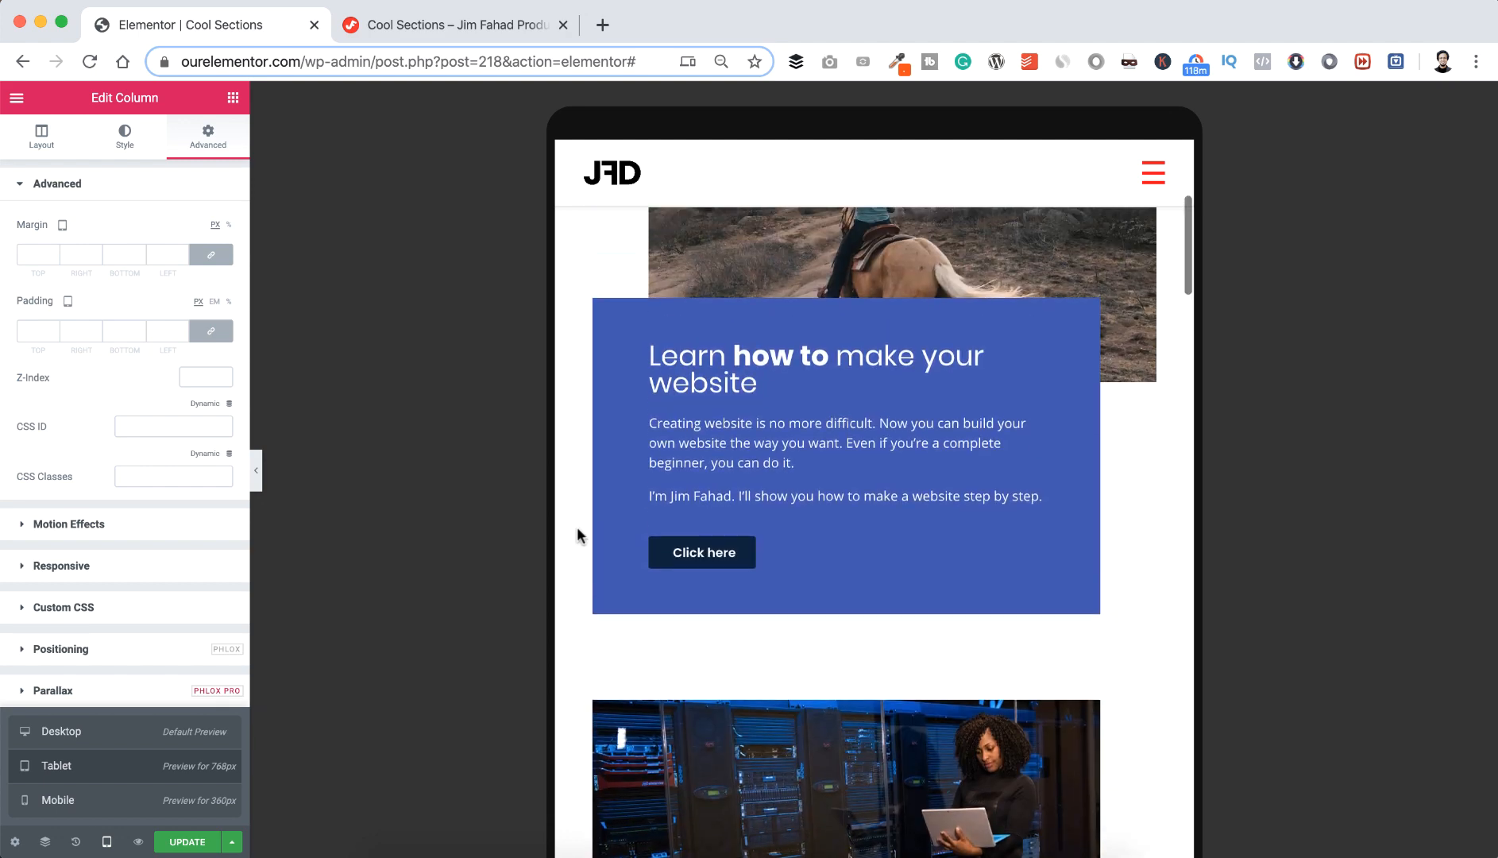
# - Preview the page at mobile size and examine the layout of both card sections
pyautogui.click(54, 802)
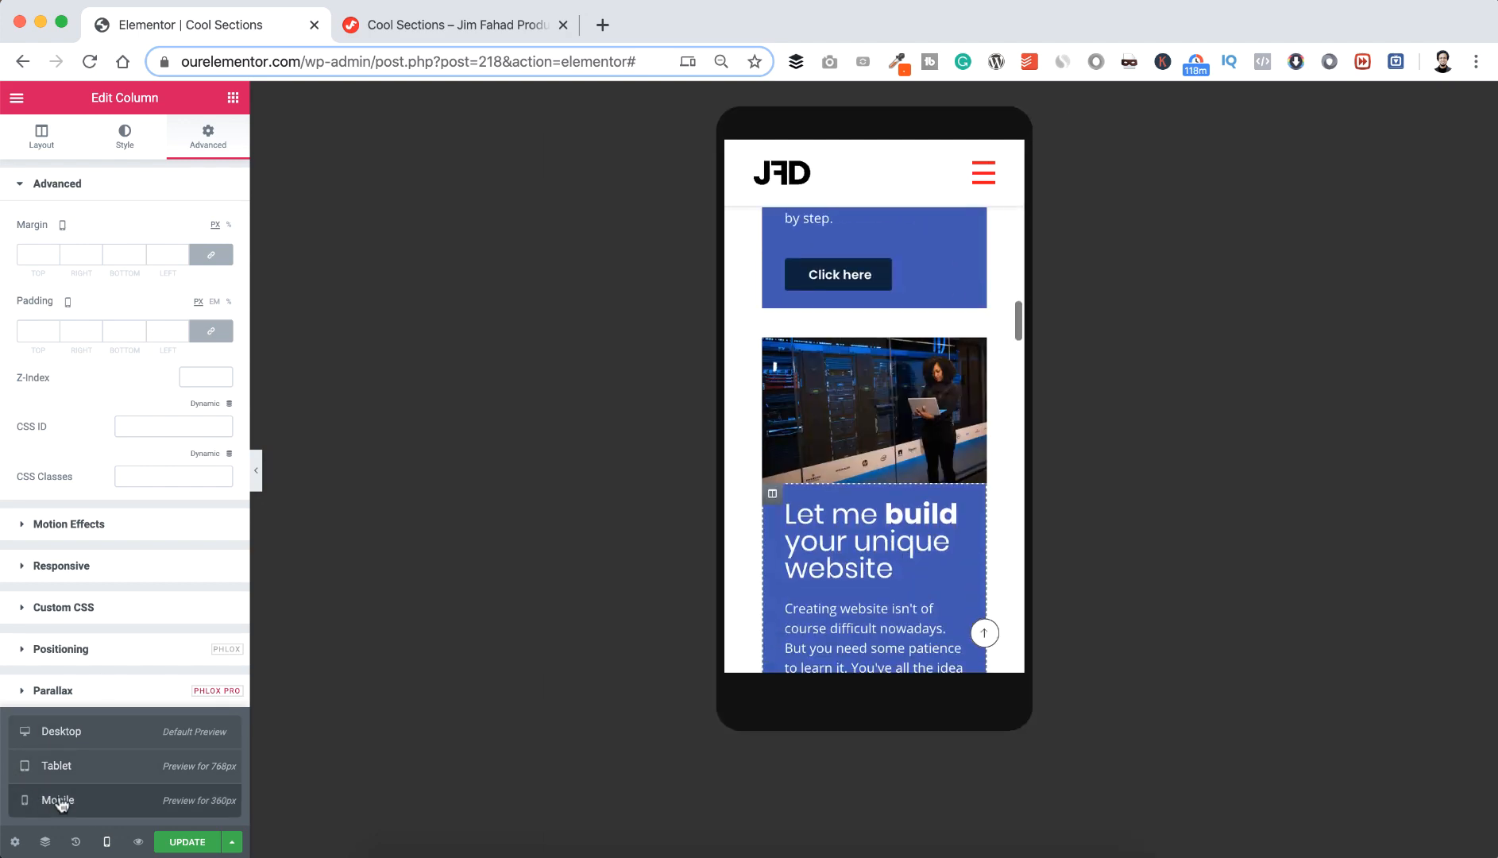
pyautogui.scroll(4, 946, 437)
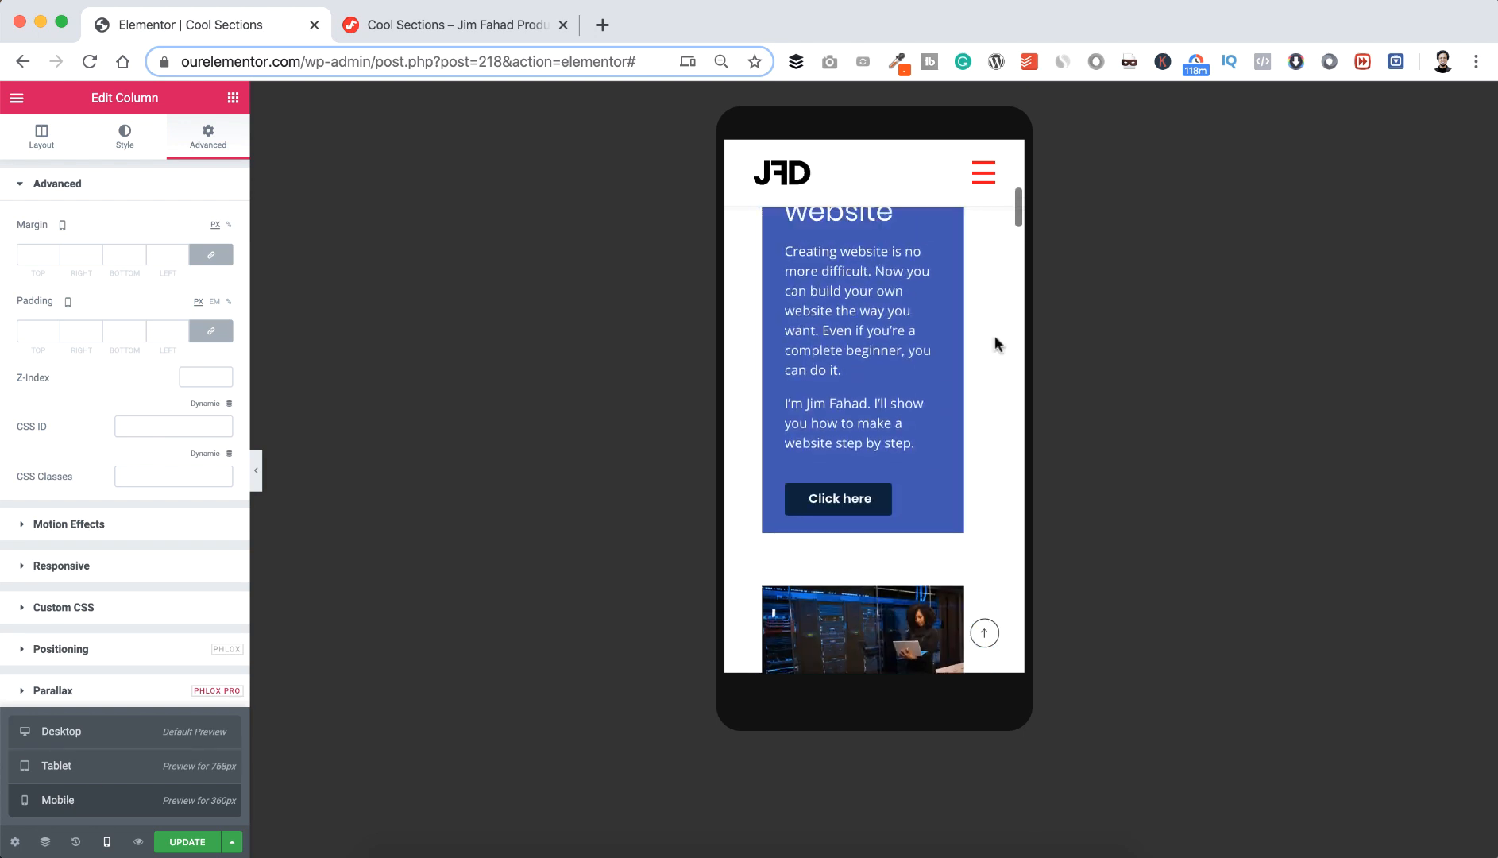
pyautogui.scroll(-5, 997, 343)
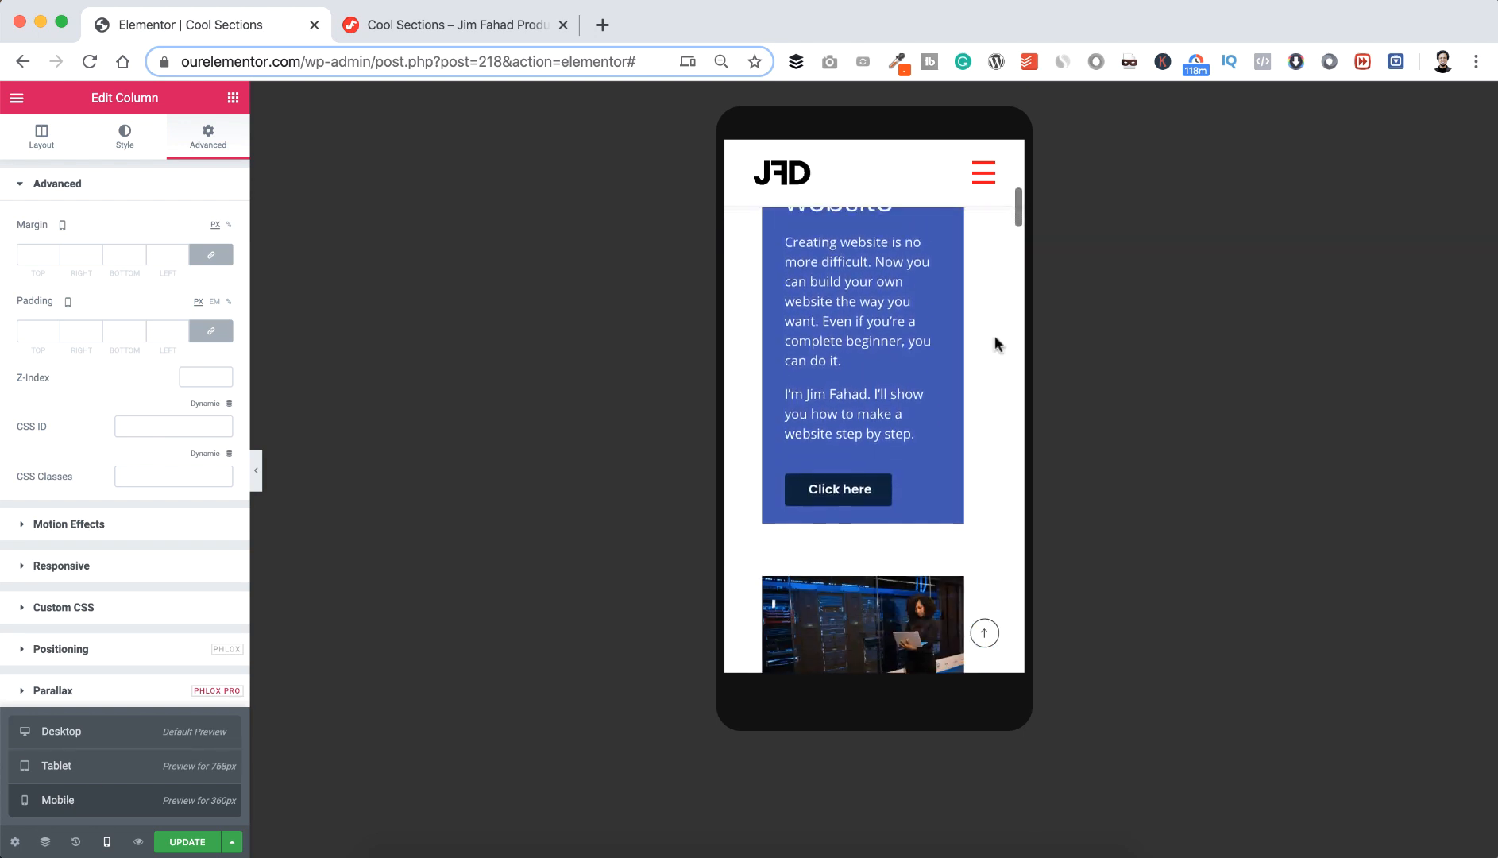
pyautogui.scroll(5, 997, 343)
pyautogui.scroll(-3, 997, 344)
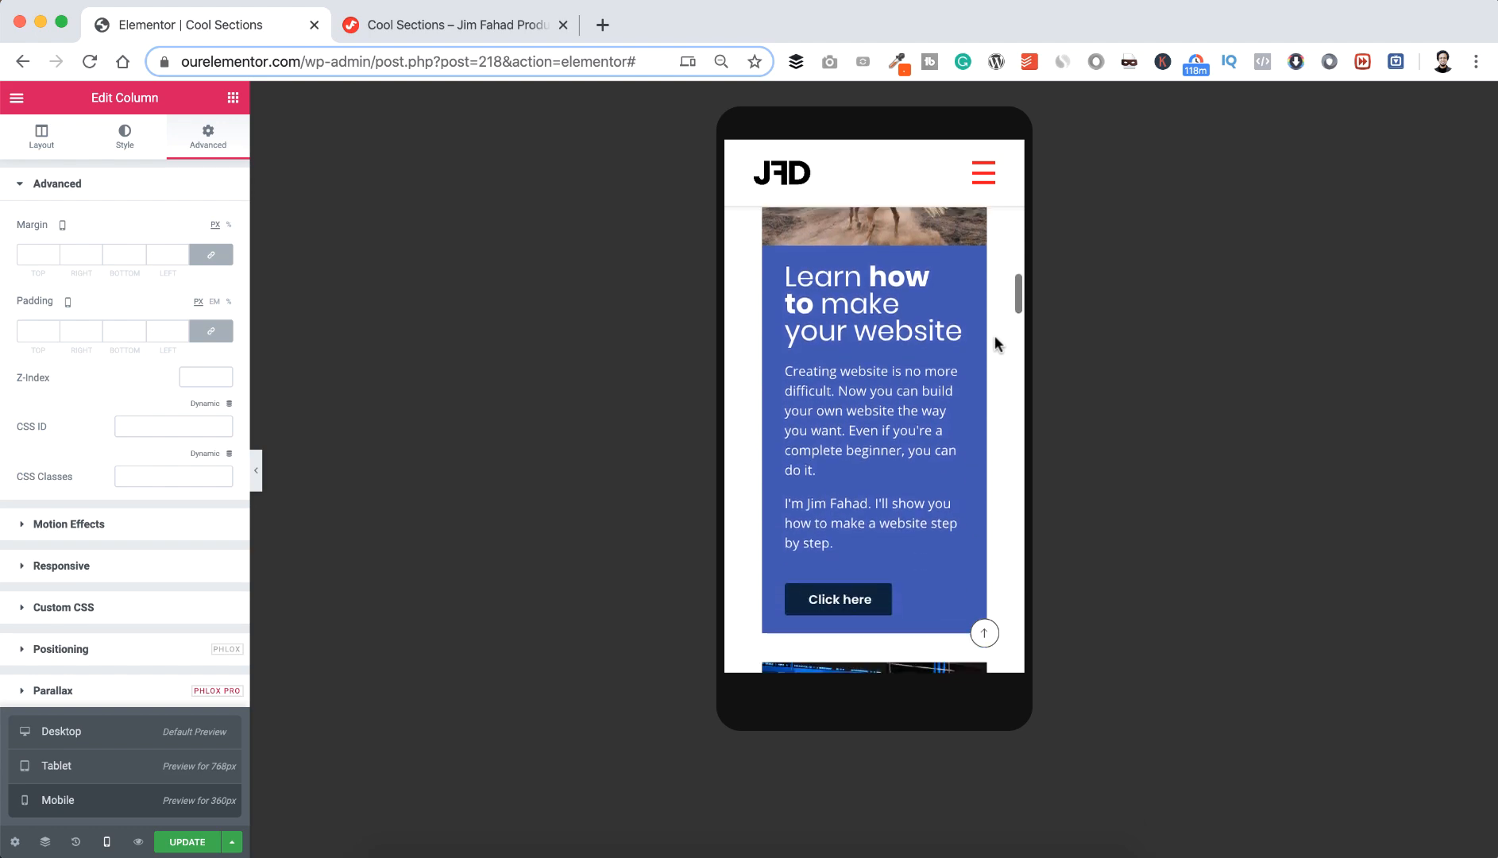
pyautogui.scroll(3, 997, 343)
pyautogui.scroll(-5, 997, 343)
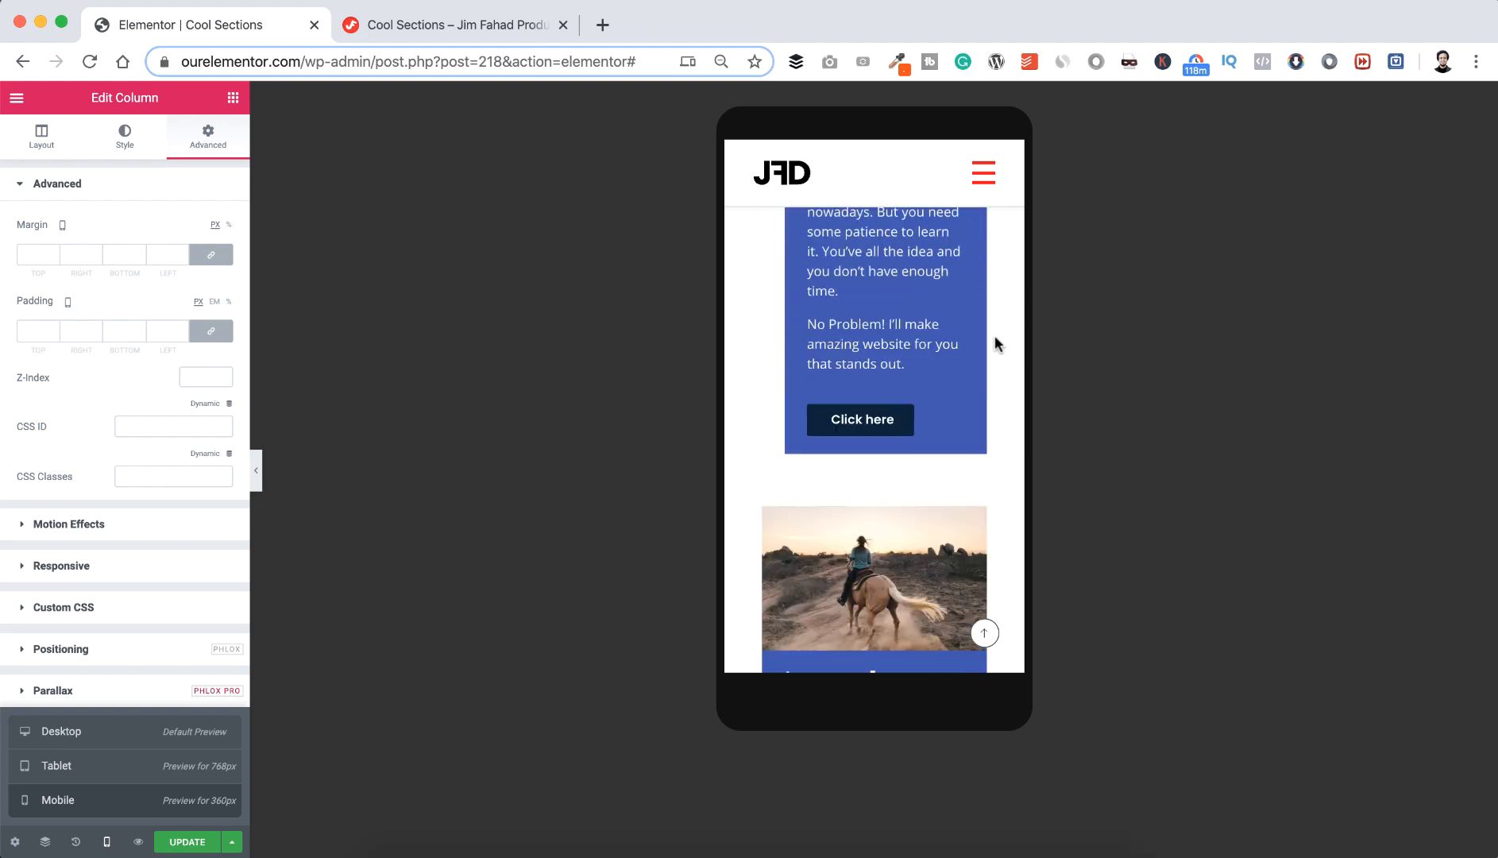
pyautogui.scroll(2, 997, 343)
pyautogui.scroll(1, 998, 343)
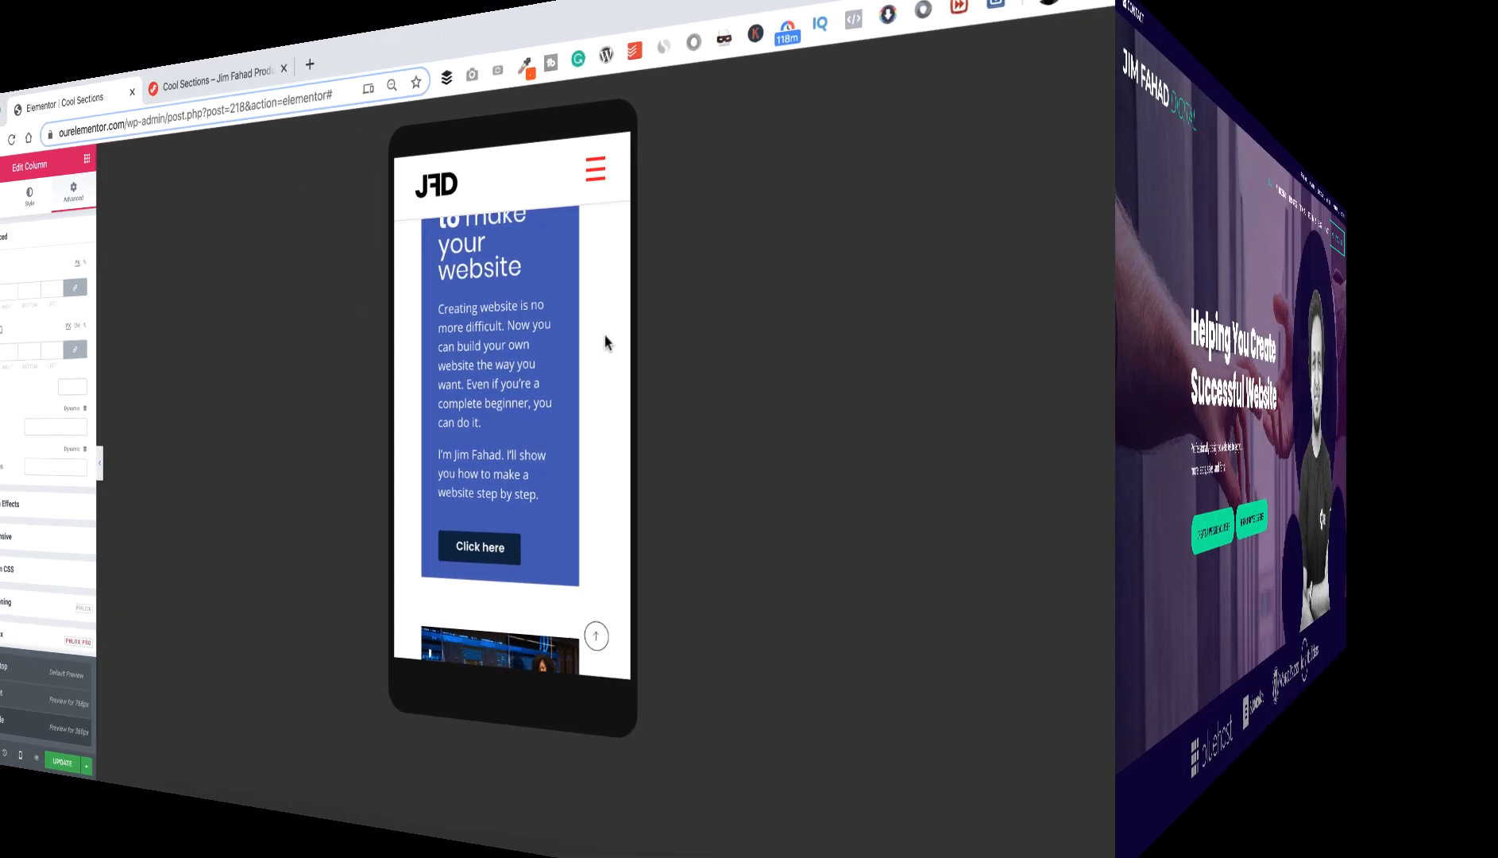